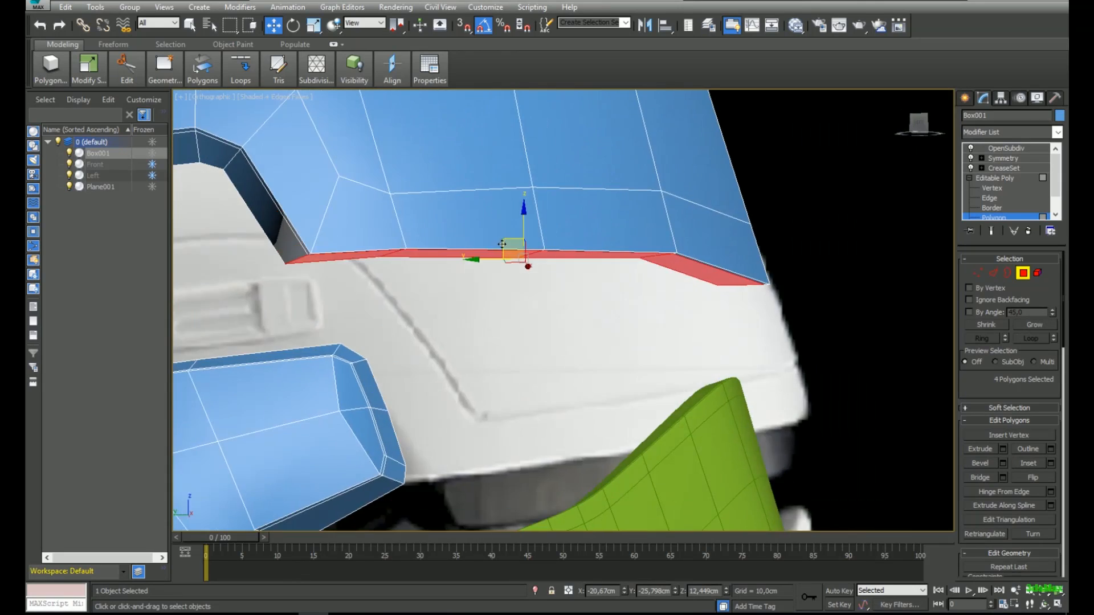
- Clone the four selected polygons under the helmet's front brim downward to a new object named Object001
scroll(490, 353, "up", 5)
middle_click_drag(420, 180, 426, 195)
key("1")
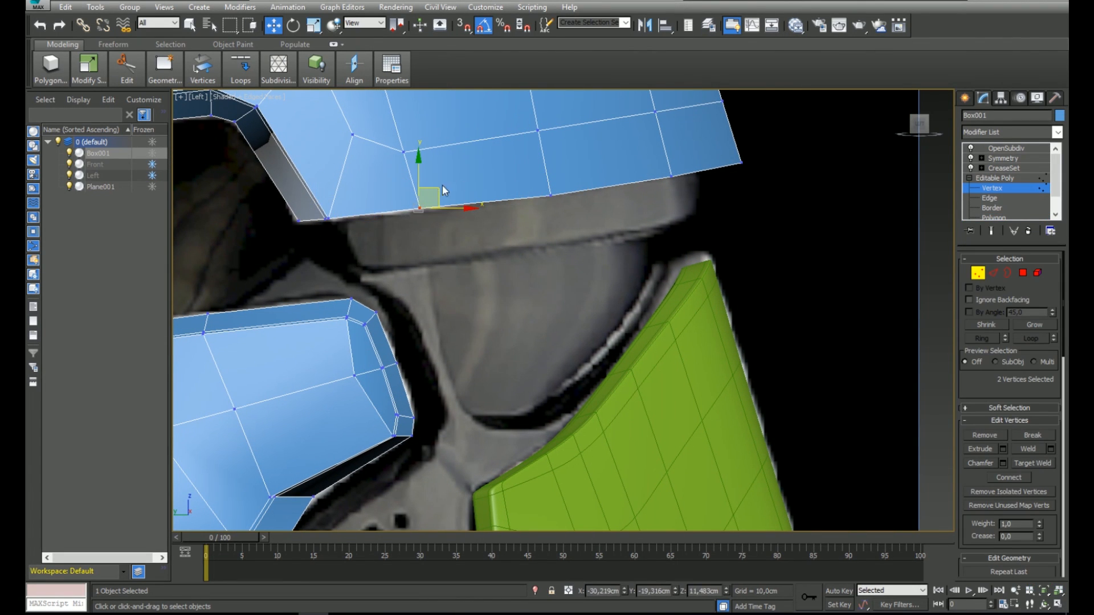
key("4")
middle_click_drag(575, 235, 540, 218, "alt")
right_click(520, 213)
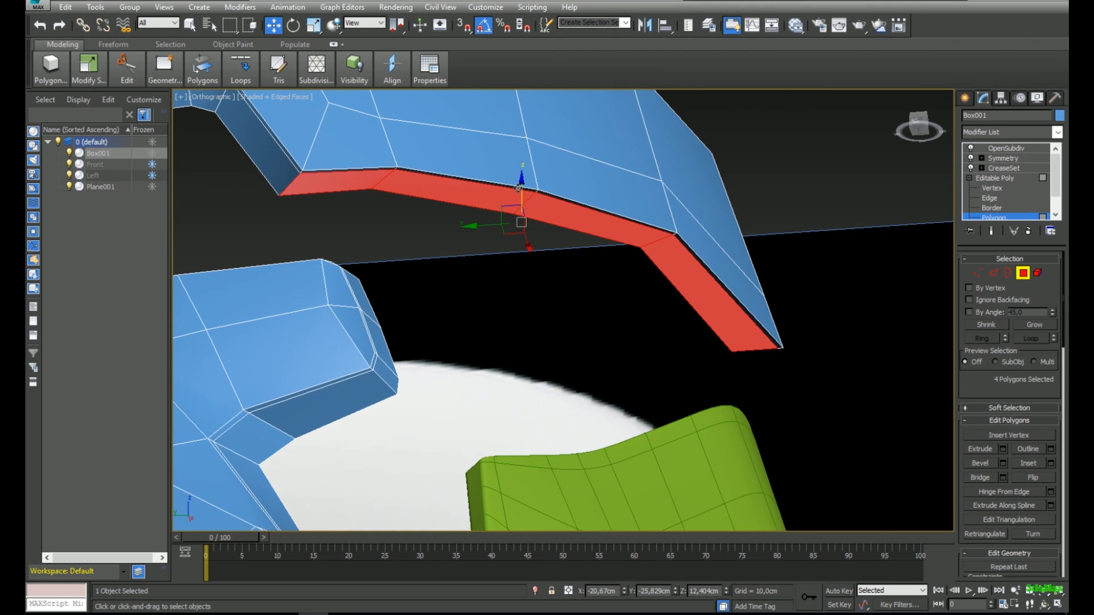
left_click_drag(520, 184, 521, 229, "shift")
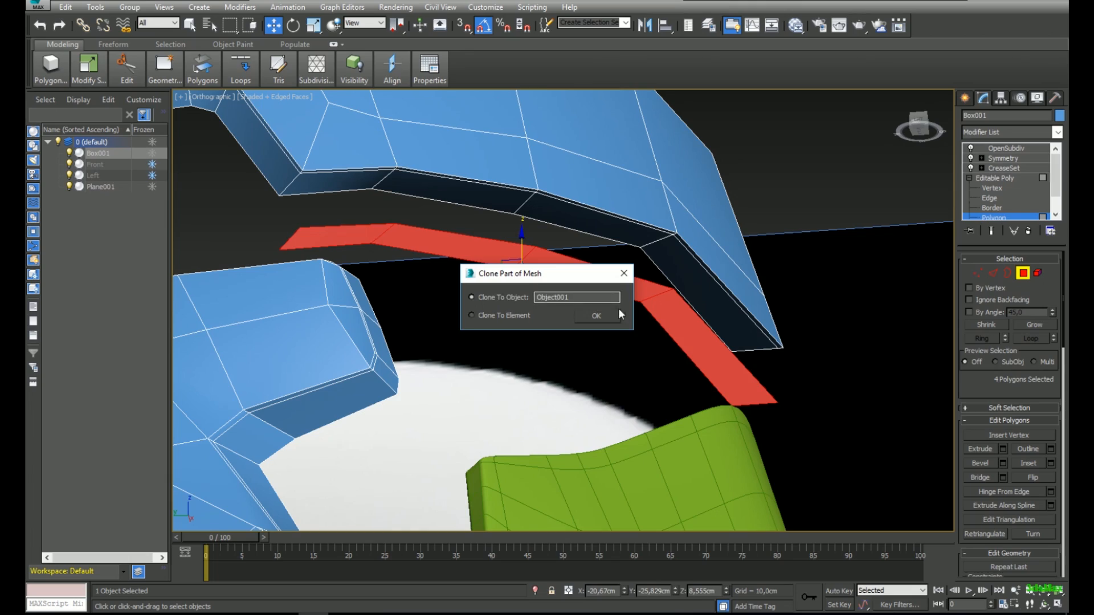
left_click(596, 316)
left_click(1007, 149)
scroll(736, 320, "up", 3)
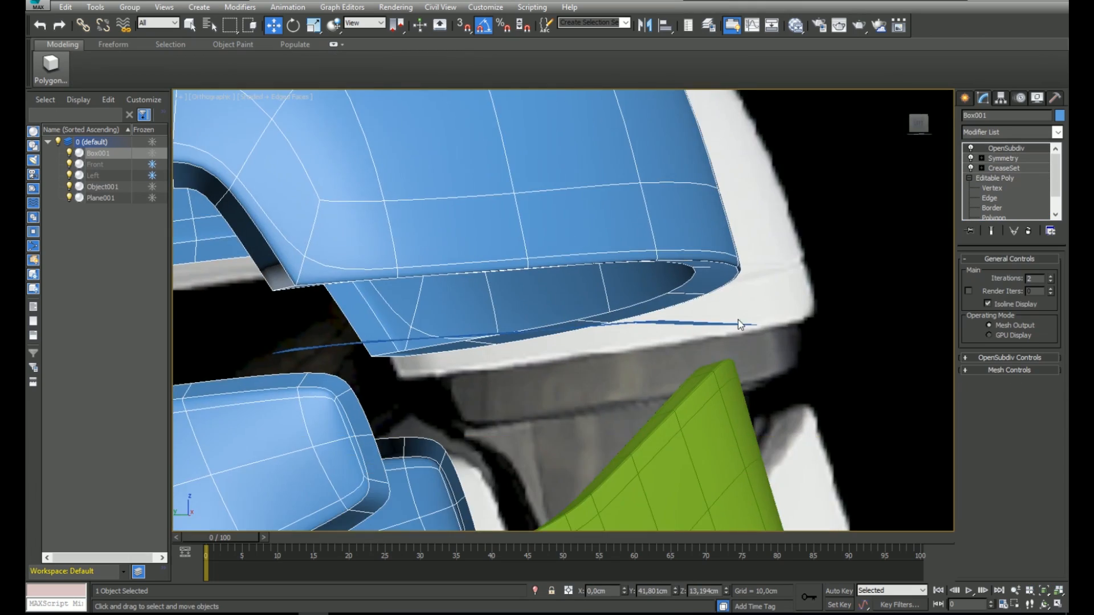
- Select the cloned strip and centre its pivot to the object
middle_click_drag(736, 319, 709, 286, "alt")
left_click(664, 271)
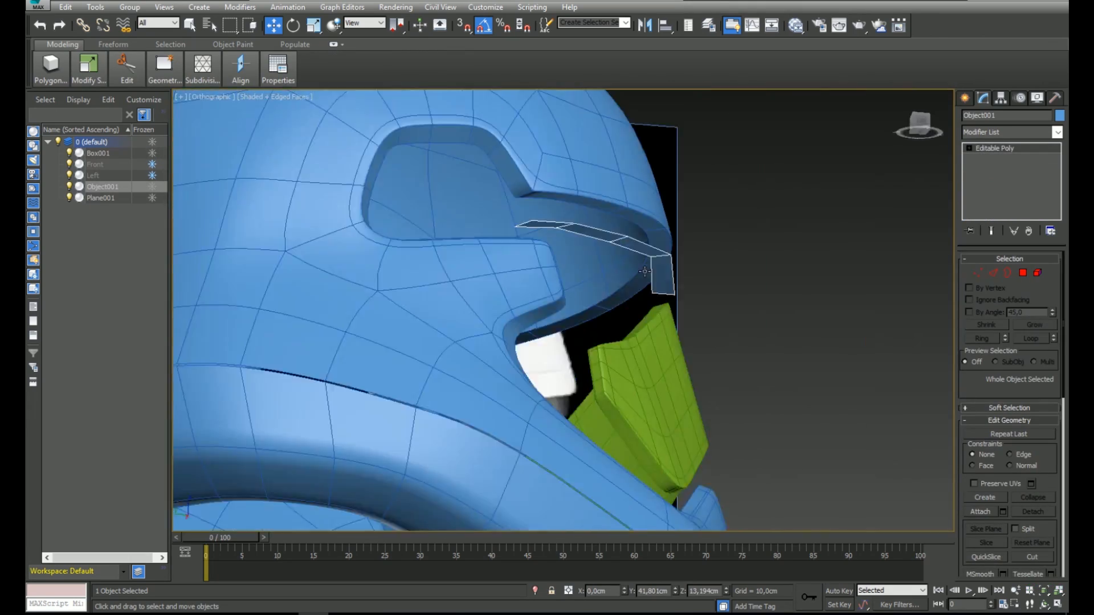
key("l")
scroll(564, 310, "up", 3)
left_click(1001, 98)
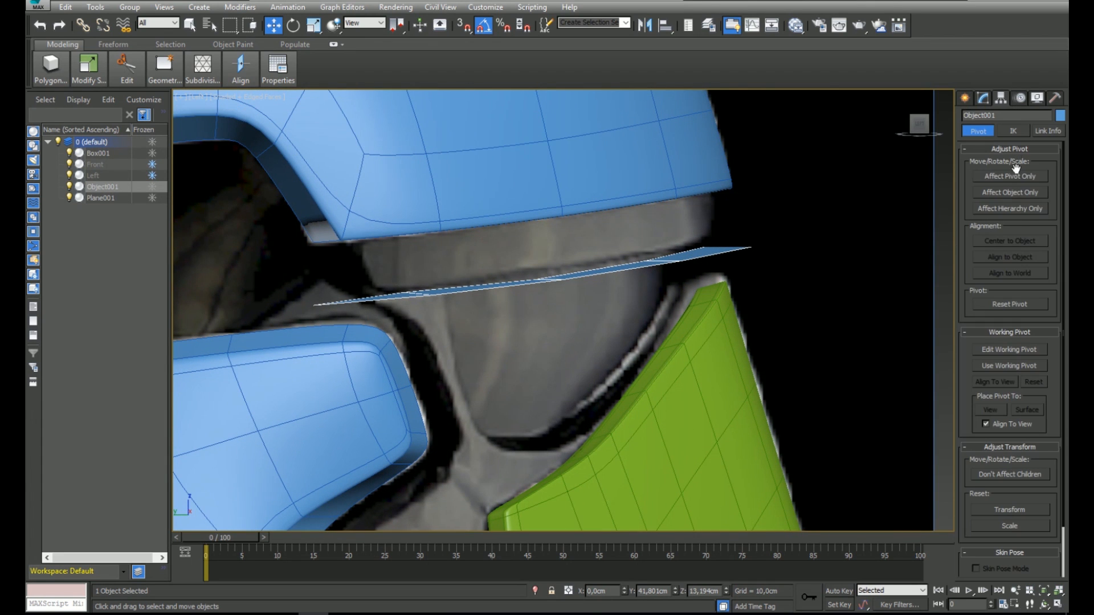
middle_click_drag(523, 261, 627, 280, "alt")
- Change the cloned strip's object colour to teal
left_click(987, 97)
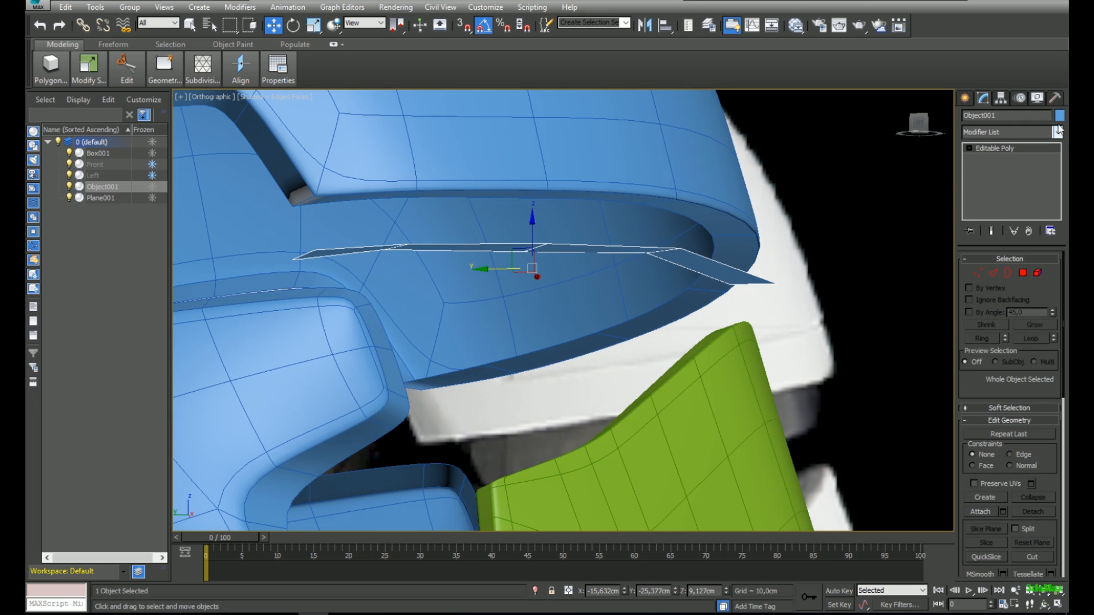
left_click(1060, 115)
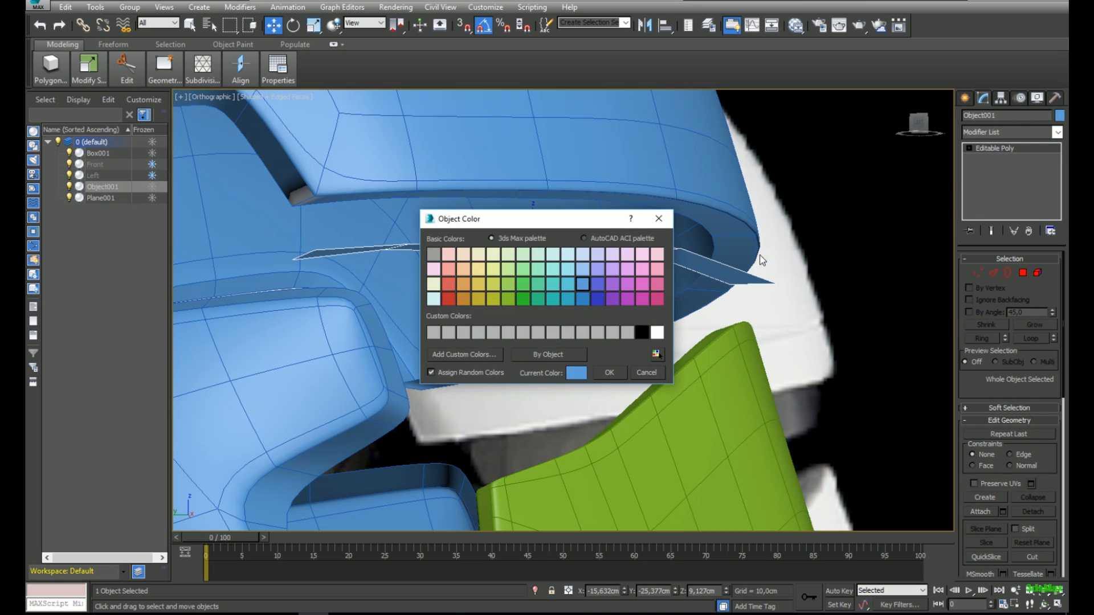
left_click(610, 372)
middle_click_drag(613, 371, 643, 278, "alt")
- Apply a Shell modifier to the whole strip to give it thickness
key("3")
left_click(694, 245)
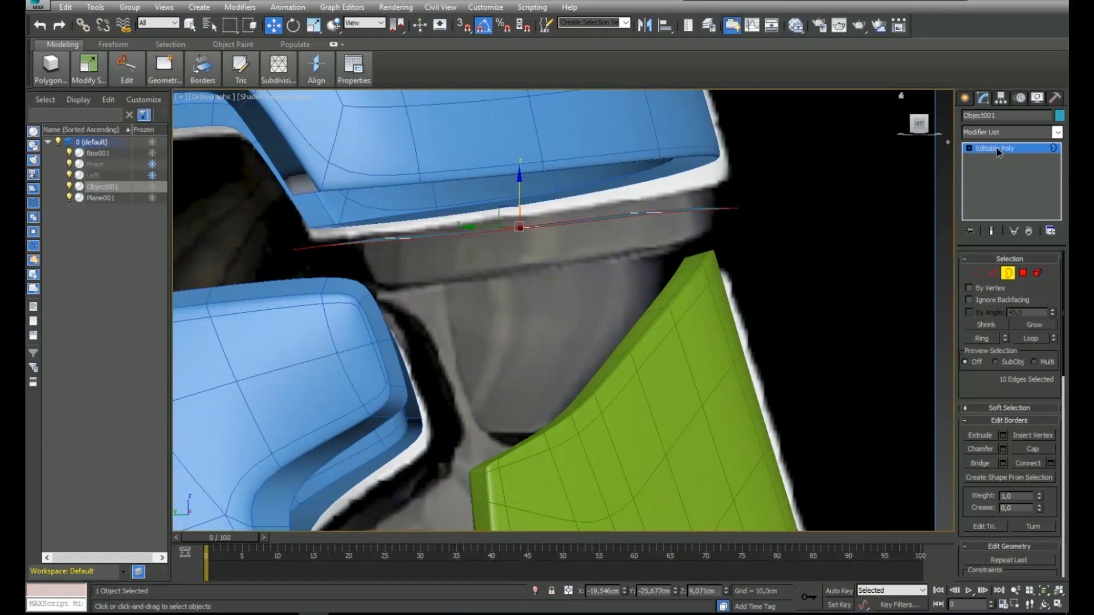
left_click(996, 149)
left_click(997, 132)
scroll(998, 183, "down", 6)
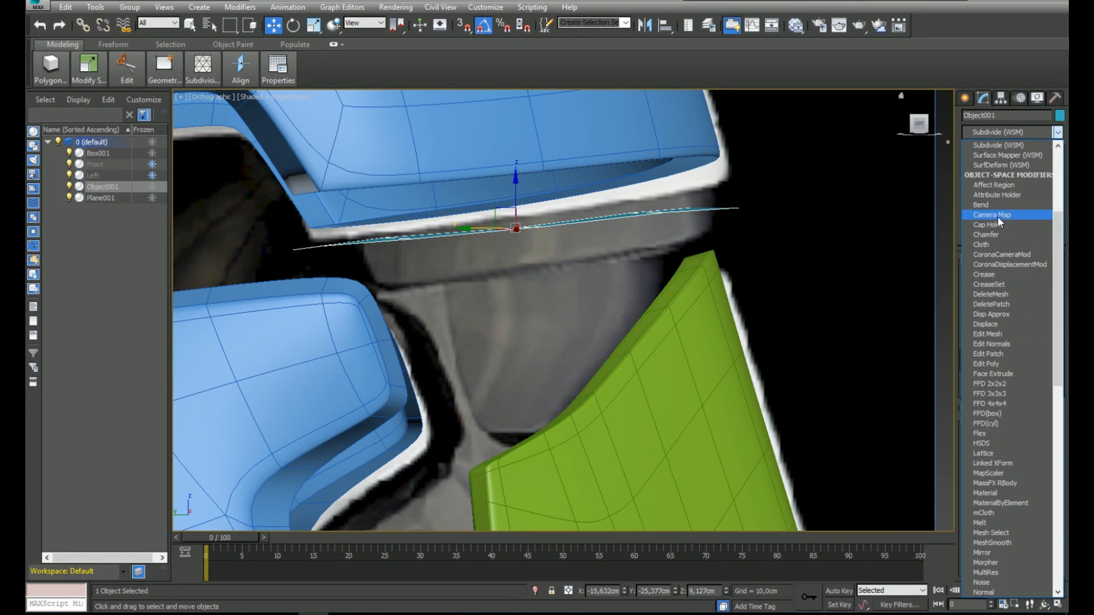
scroll(999, 216, "down", 10)
left_click(999, 252)
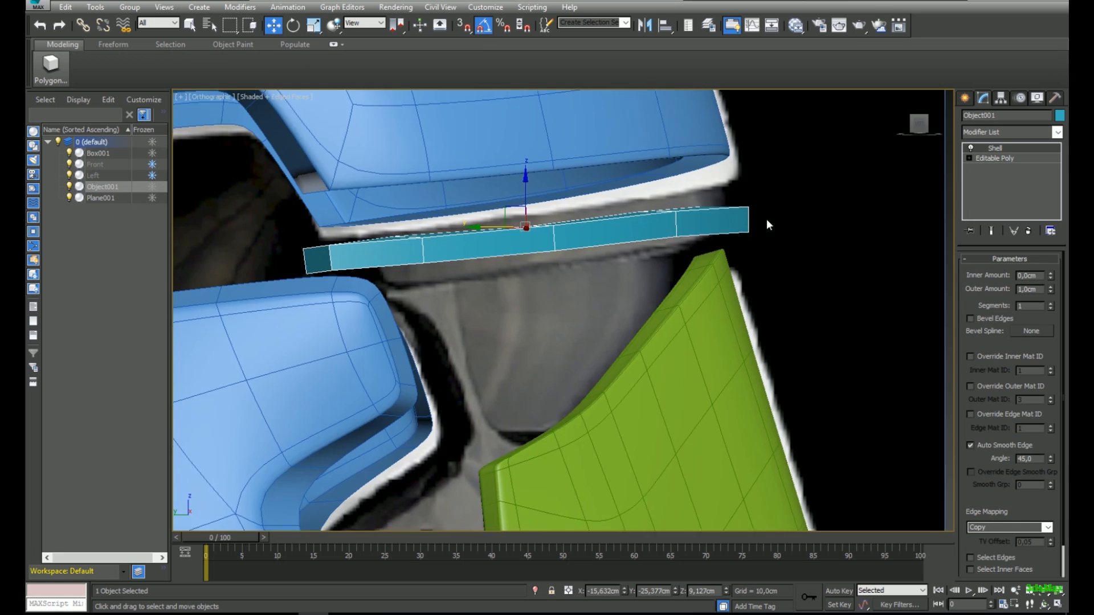
- Set the Shell's outer amount to 0 cm and its inner amount to 2.1 cm to match the reference band
key("l")
right_click(1053, 296)
right_click(1050, 288)
left_click_drag(1050, 275, 1010, 143)
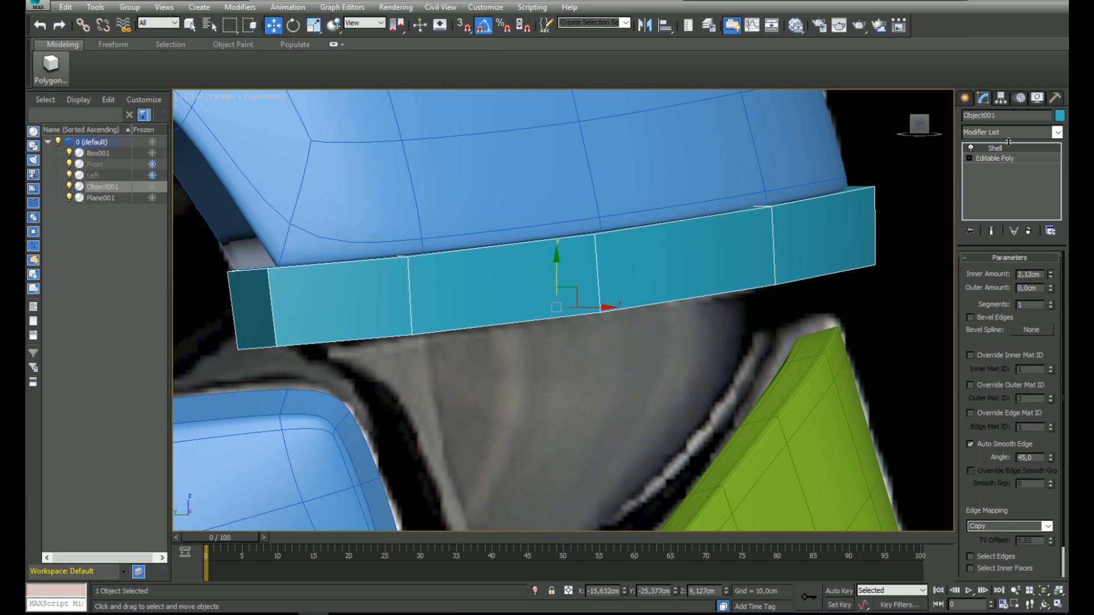
scroll(667, 149, "down", 5)
middle_click_drag(666, 154, 672, 212, "alt")
key("f")
key("l")
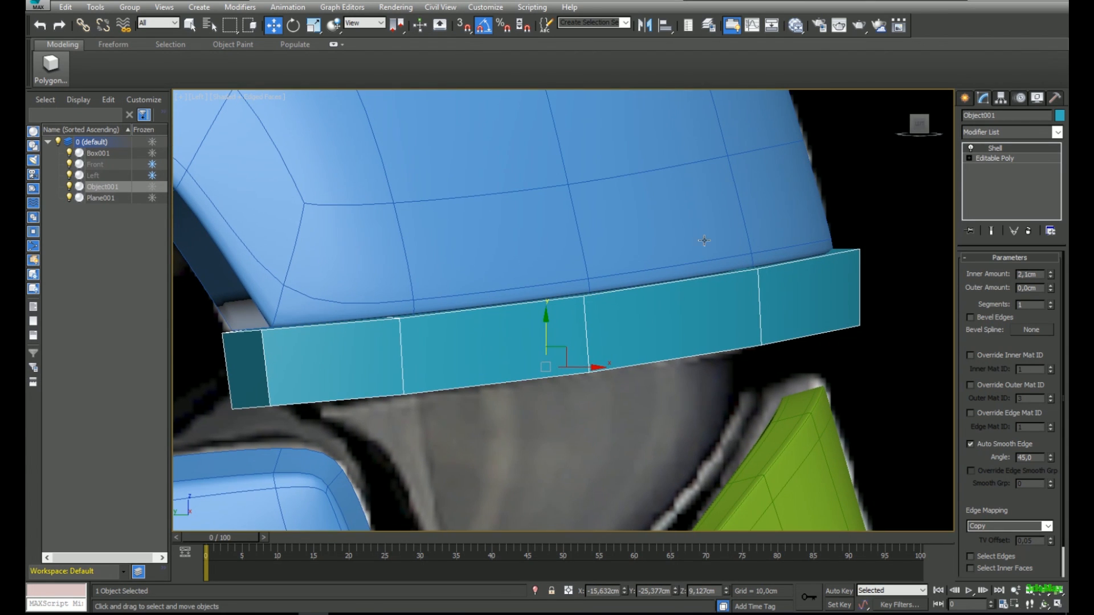
- Add a Push modifier above the Shell with a push value of -0.13 cm
left_click(998, 159)
middle_click_drag(797, 239, 764, 233)
left_click(1008, 150)
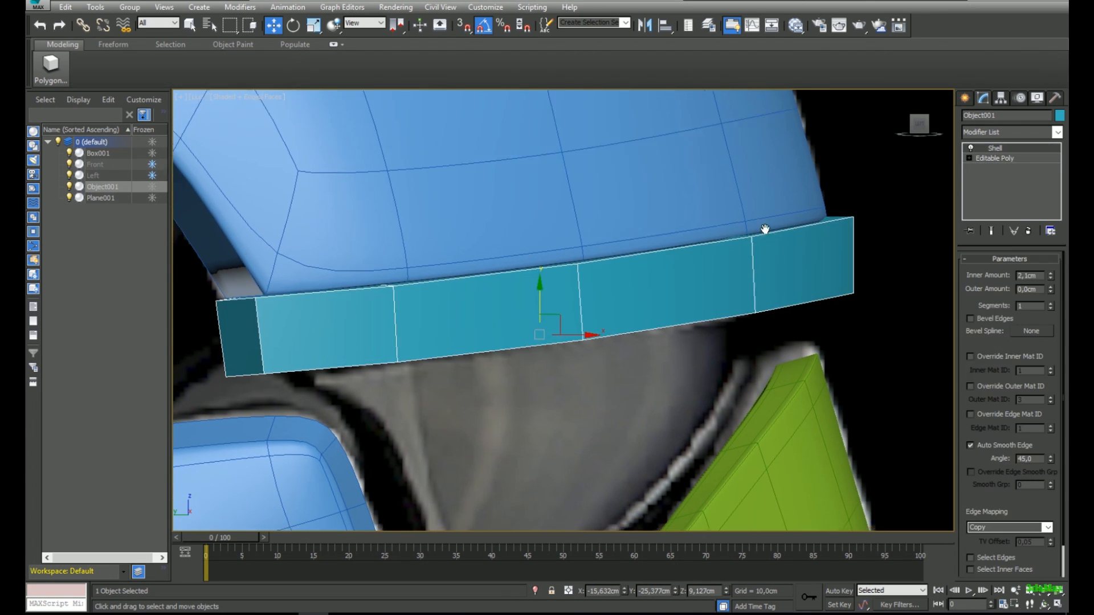
scroll(764, 221, "down", 2)
left_click(1038, 137)
type("pu")
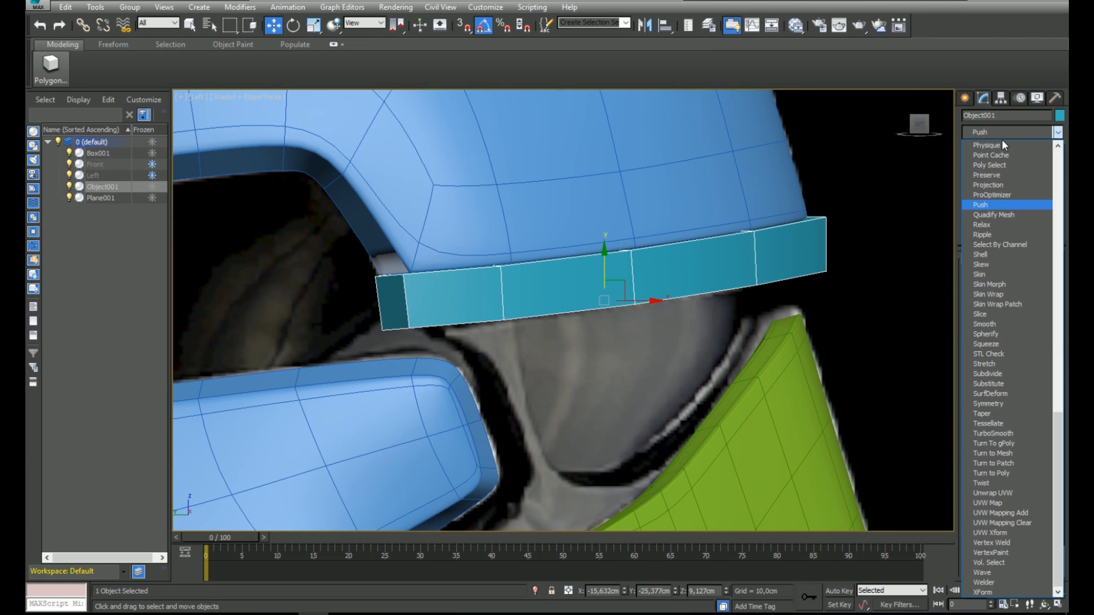
key("Return")
mouse_move(1054, 274)
left_mouse_down()
mouse_move(1038, 339)
mouse_move(1052, 282)
left_mouse_up()
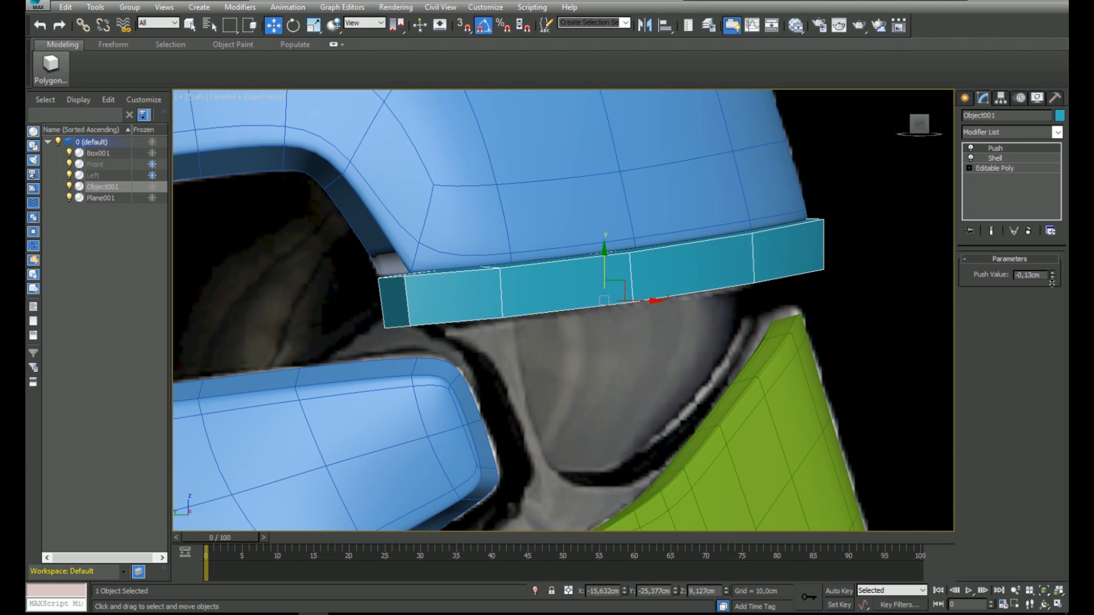
- Compare the strip with and without the Push modifier, and try removing the modifier
left_click(969, 147)
left_click(971, 147)
left_click(1029, 231)
key("ctrl+z")
- Convert the strip with its Shell and Push modifiers to an Editable Poly
middle_click_drag(803, 206, 720, 231, "alt")
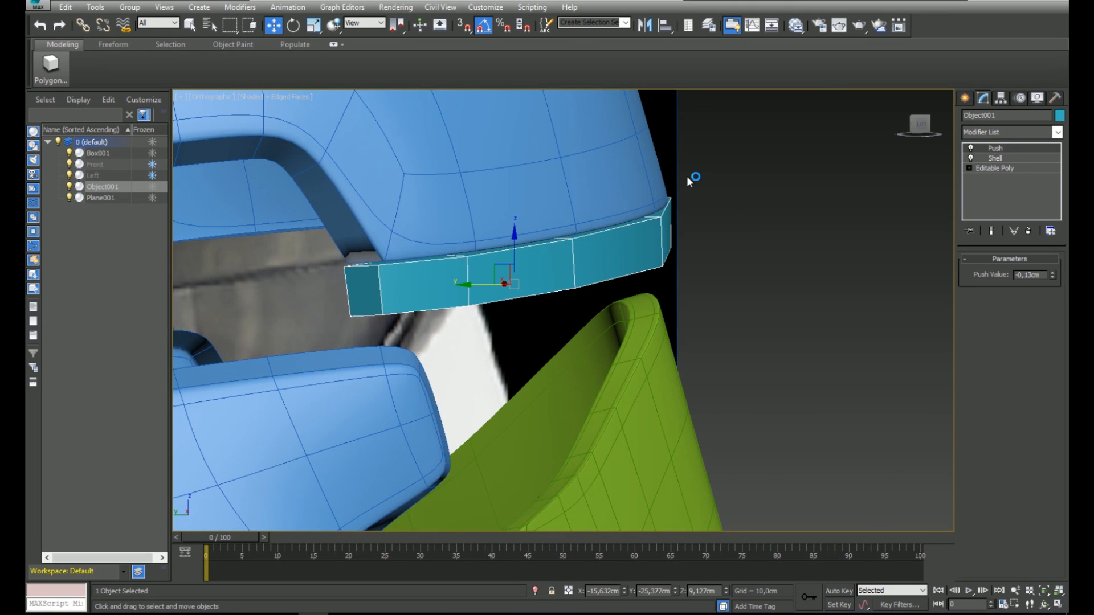
key("f")
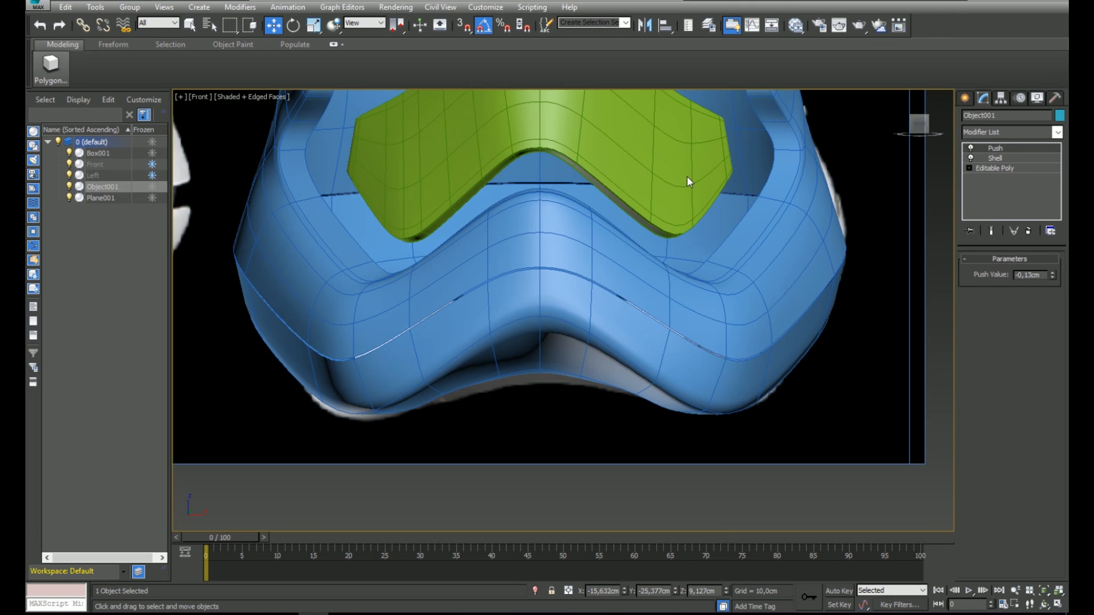
middle_click_drag(417, 207, 413, 453)
scroll(421, 450, "up", 2)
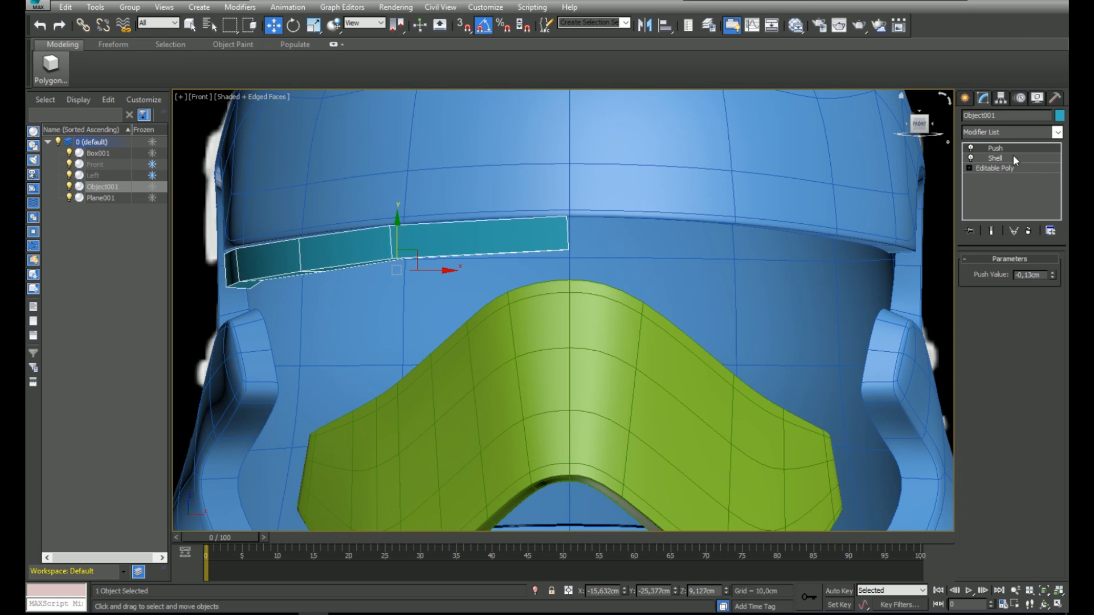
right_click(539, 236)
mouse_move(570, 354)
left_click(714, 378)
- Apply a Symmetry modifier on the X axis, place its mirror at X 0, and flip it
left_click(1004, 132)
scroll(1008, 285, "down", 5)
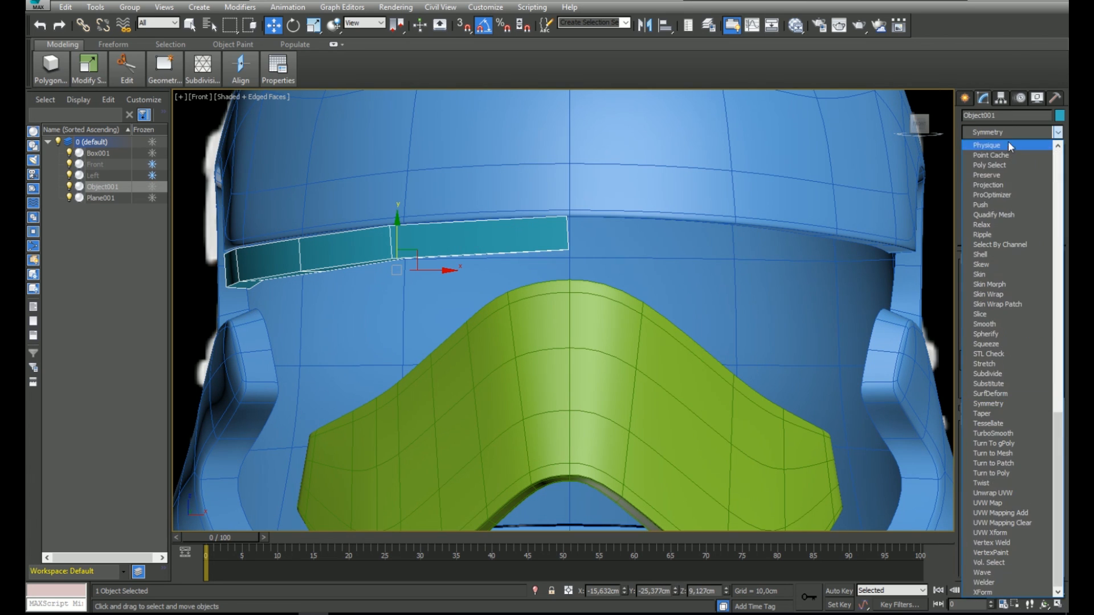
left_click(1009, 392)
middle_click_drag(814, 190, 804, 149)
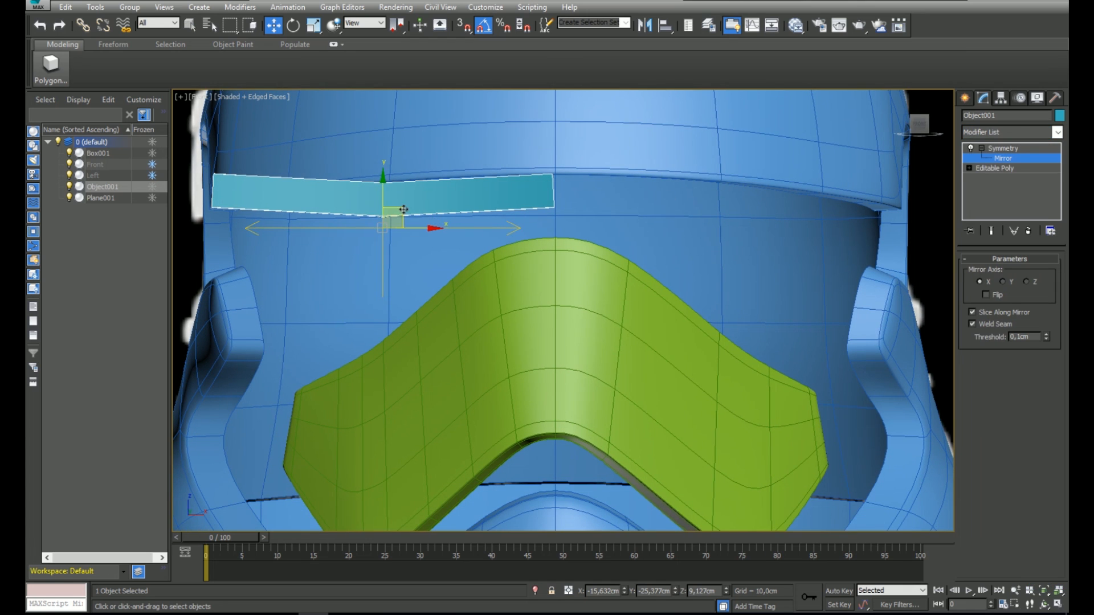
left_click_drag(403, 209, 477, 145)
right_click(624, 591)
left_click(987, 294)
- Align the upper and lower vertices at the strip's open centre end to X 0 so the halves meet
middle_click_drag(583, 200, 549, 250)
scroll(548, 250, "up", 2)
left_click(969, 168)
left_click(992, 178)
scroll(517, 209, "up", 2)
scroll(517, 209, "up", 3)
left_click_drag(482, 233, 515, 265)
left_click(991, 230)
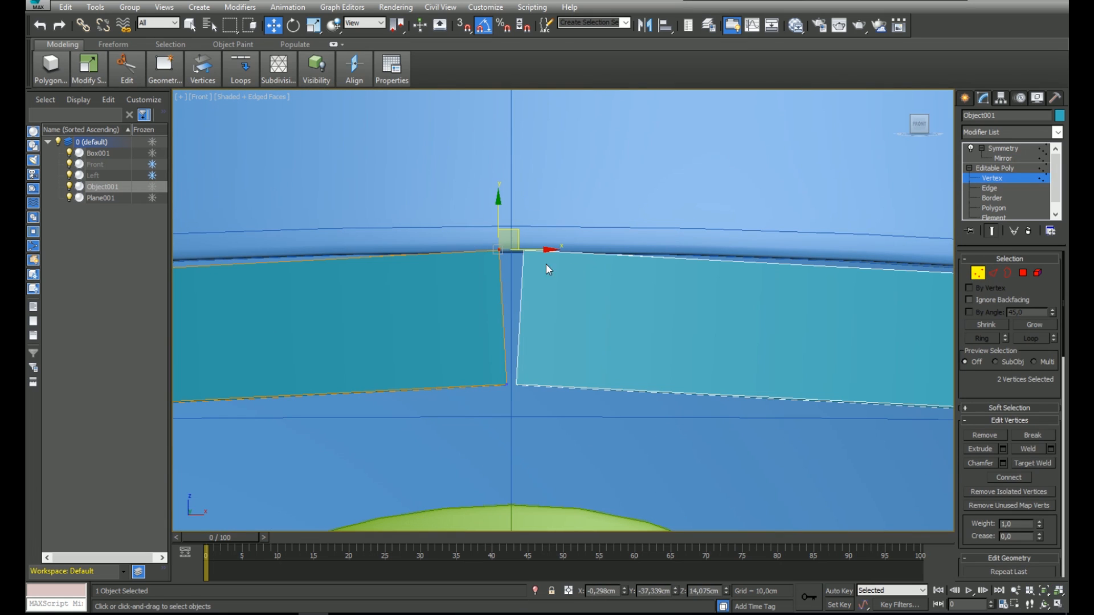
right_click(624, 591)
right_click(624, 591)
scroll(588, 219, "down", 5)
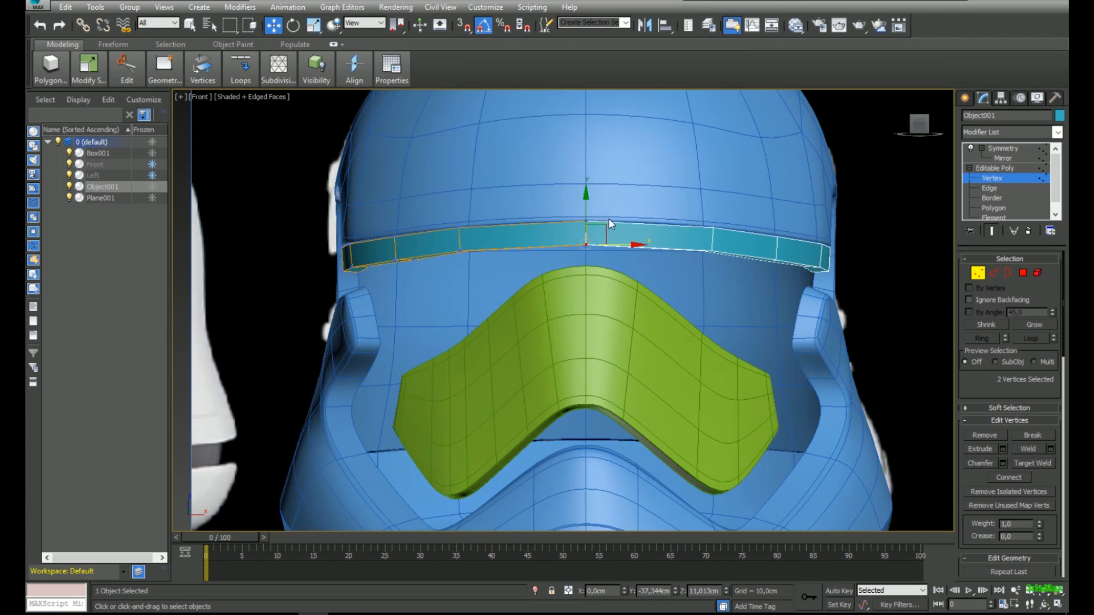
- Add a TurboSmooth modifier above the Symmetry with 2 iterations
left_click(1012, 168)
left_click(1014, 148)
middle_click_drag(552, 251, 648, 216, "alt")
key("l")
key("z")
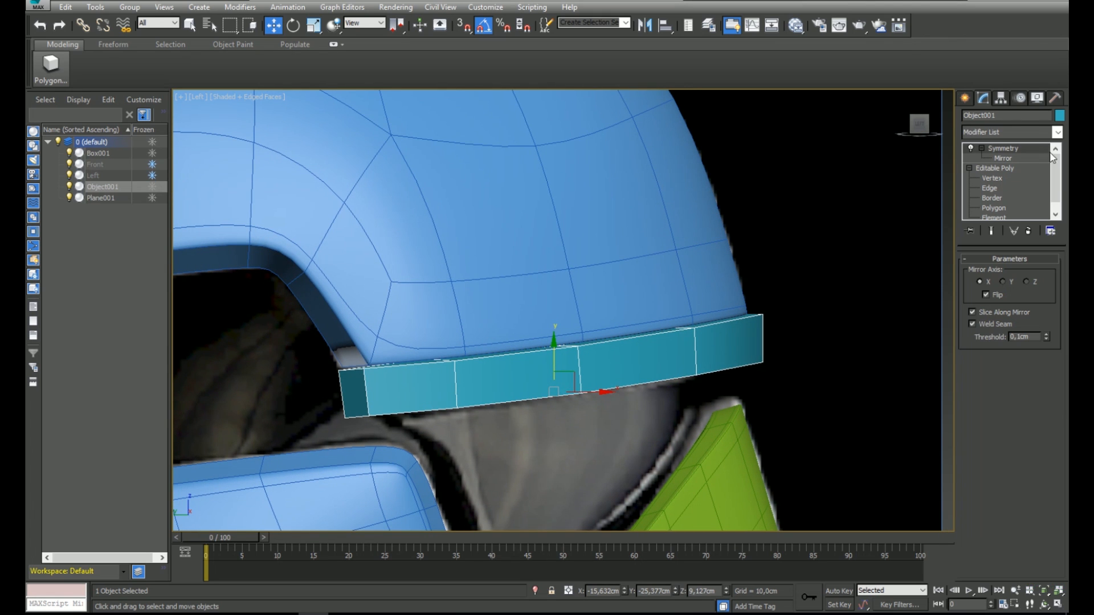
left_click(1018, 132)
type("turbo")
key("Return")
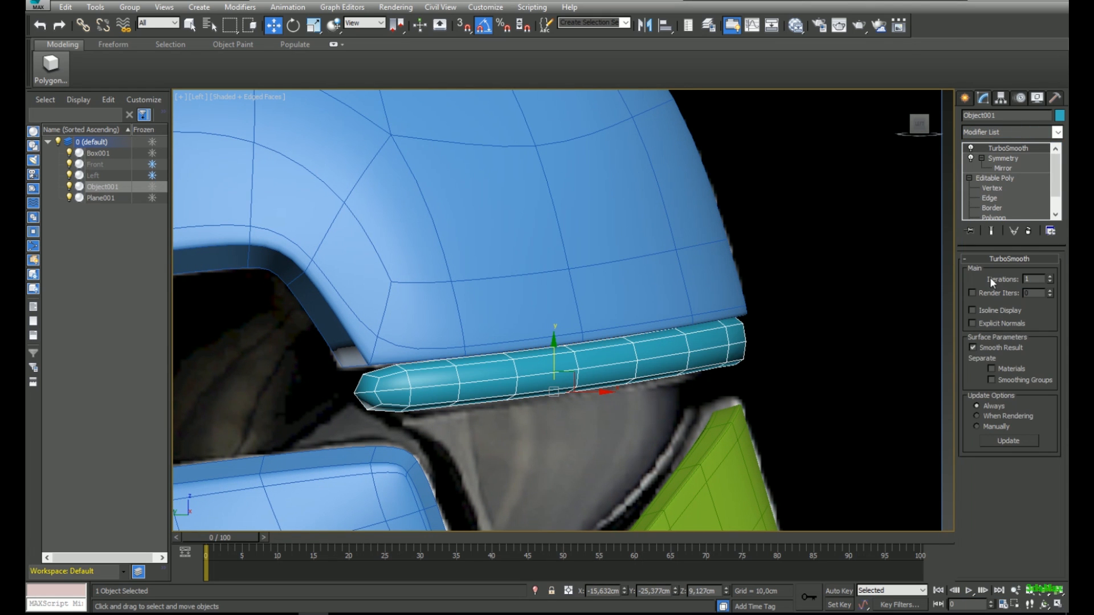
left_click(1051, 277)
- Switch off TurboSmooth and set a misaligned vertex on the strip's centre seam to X 0
middle_click_drag(575, 250, 605, 249, "alt")
scroll(751, 337, "up", 5)
middle_click_drag(751, 337, 777, 281)
key("F4")
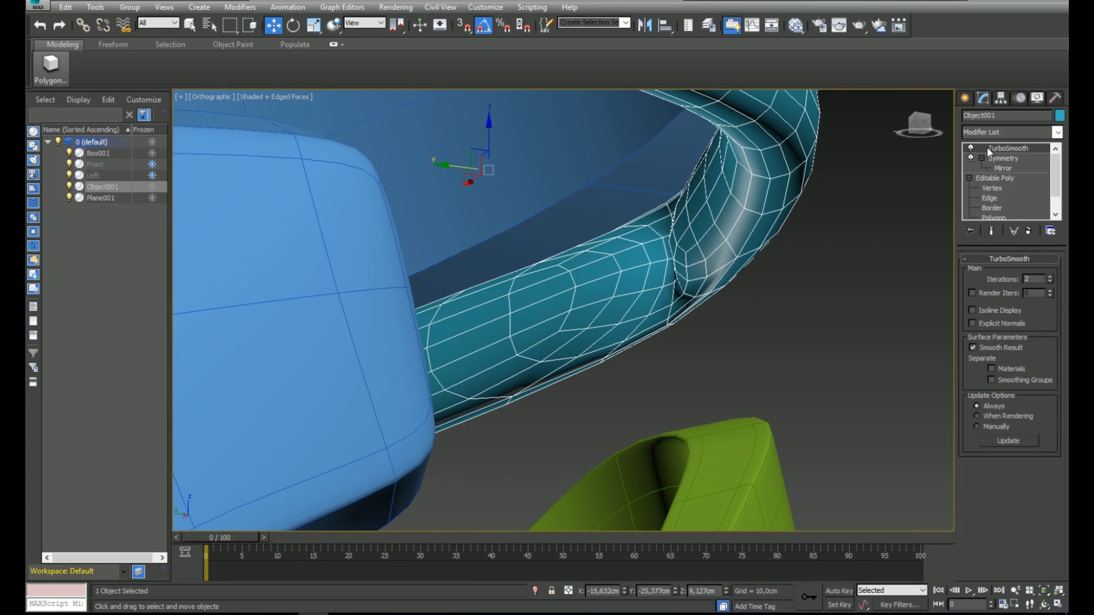
left_click(971, 149)
scroll(664, 318, "up", 6)
left_click(992, 188)
left_click(669, 289)
right_click(624, 591)
- Set the other misaligned vertex on the centre seam to X 0 and switch TurboSmooth back on
middle_click_drag(652, 234, 637, 312, "alt")
scroll(646, 224, "down", 3)
key("F3")
left_click(627, 180)
right_click(626, 591)
left_click(1003, 178)
left_click(1015, 148)
left_click(970, 148)
key("F3")
- Show the strip's unsmoothed base mesh and select the ring of ten upright edges around it
scroll(669, 298, "down", 10)
mouse_move(669, 298)
middle_mouse_down("alt")
mouse_move(665, 211)
mouse_move(621, 214)
middle_mouse_up("alt")
scroll(666, 211, "up", 4)
key("F4")
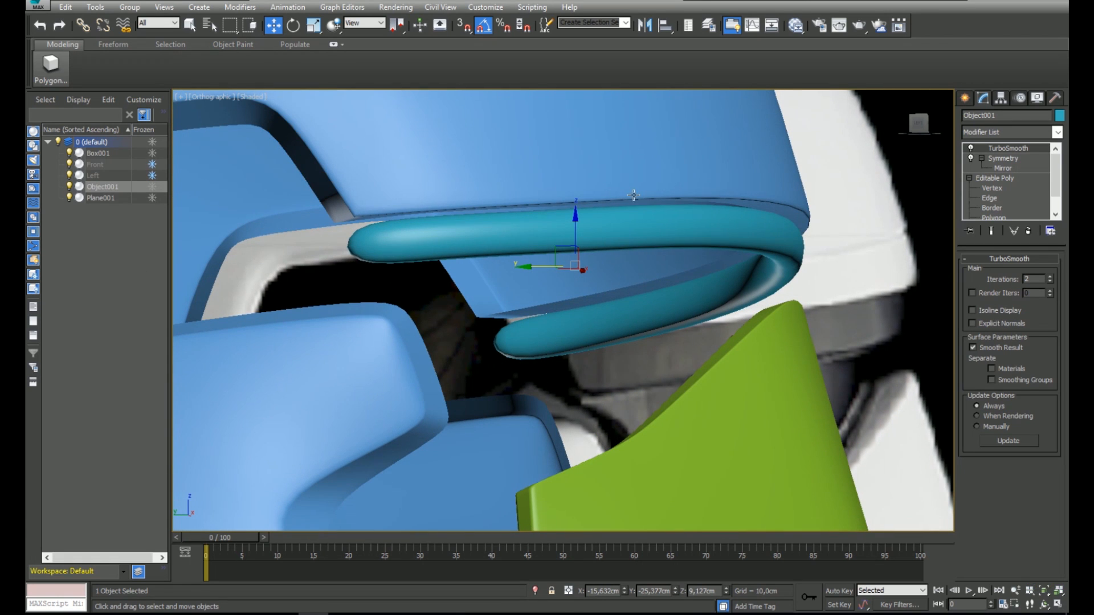
left_click(1014, 179)
key("F4")
middle_click_drag(889, 211, 906, 257, "alt")
left_click(997, 231)
left_click(998, 272)
key("2")
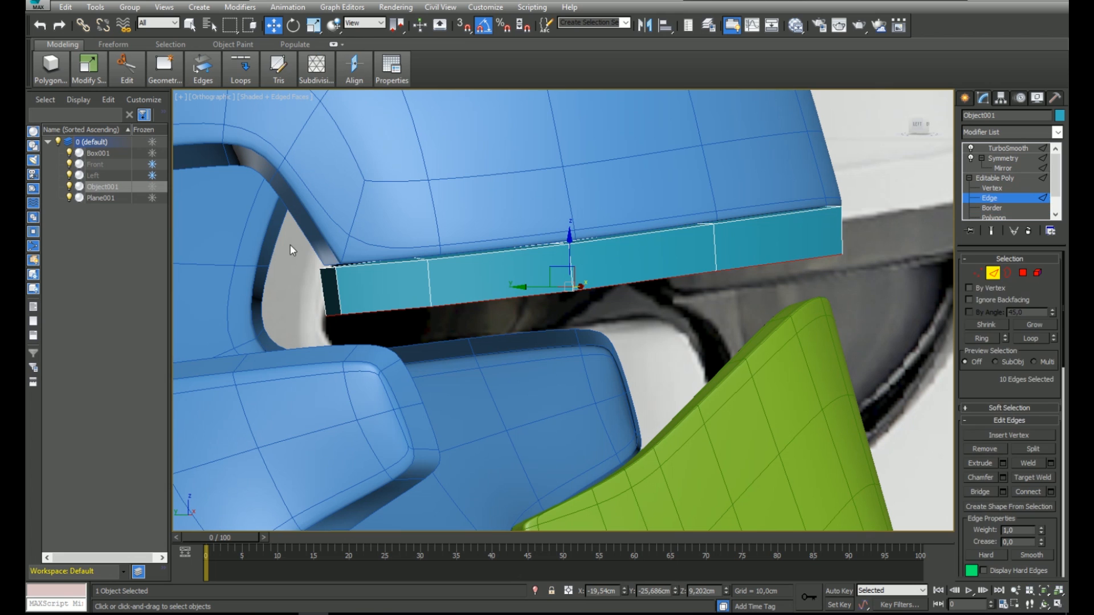
middle_click_drag(453, 262, 501, 242, "alt")
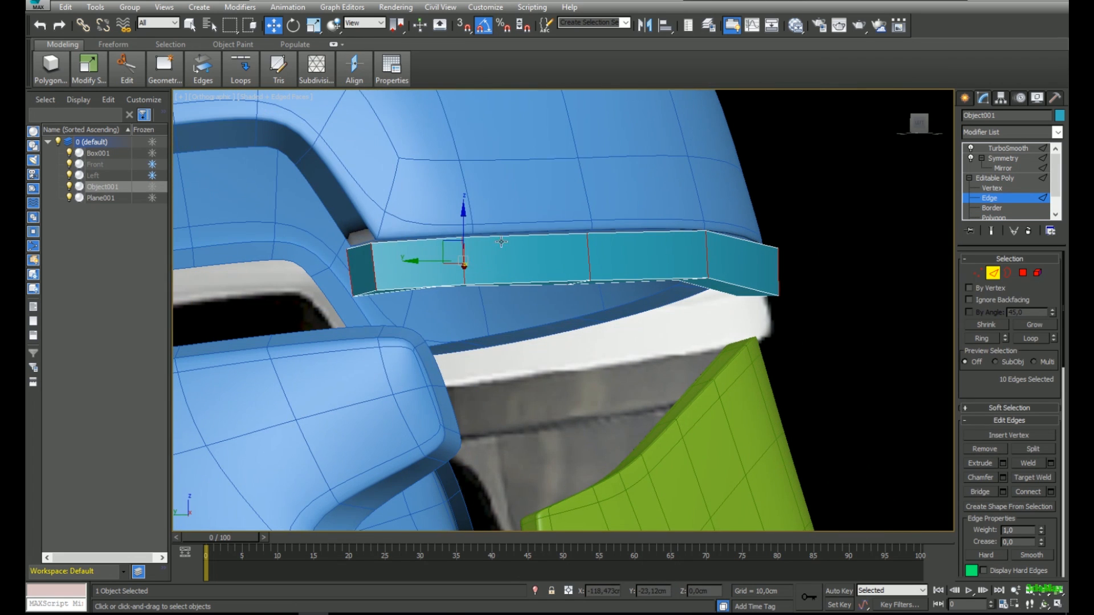
- Try connecting the selected edge ring with 2 segments and a pinch of 87, with the smoothed result shown
right_click(465, 252)
left_click(357, 300)
left_click(992, 230)
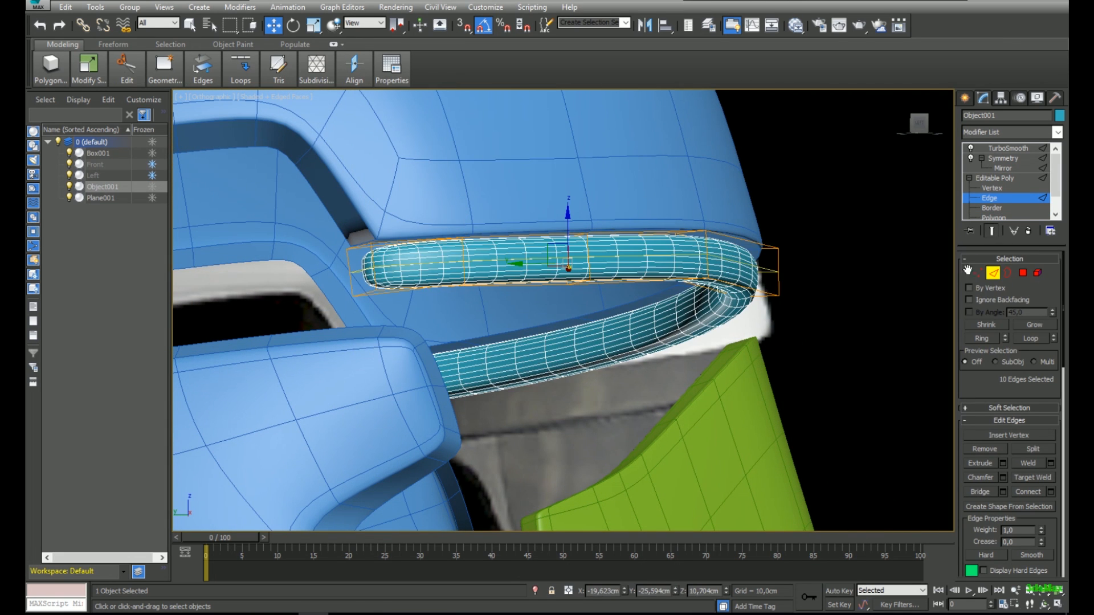
right_click(498, 260)
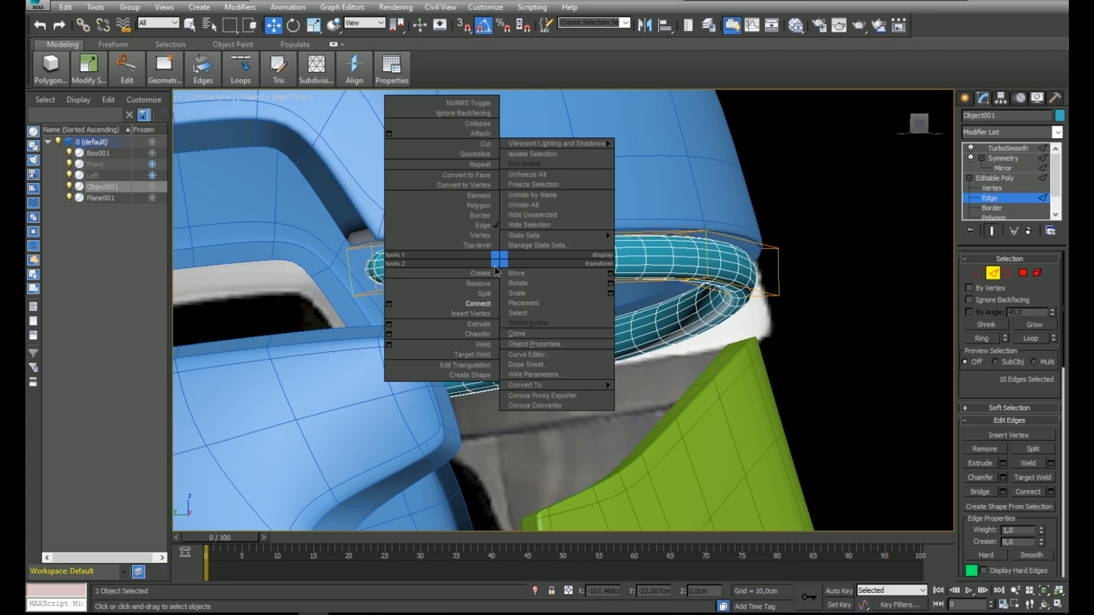
left_click(390, 304)
left_click_drag(574, 318, 576, 117)
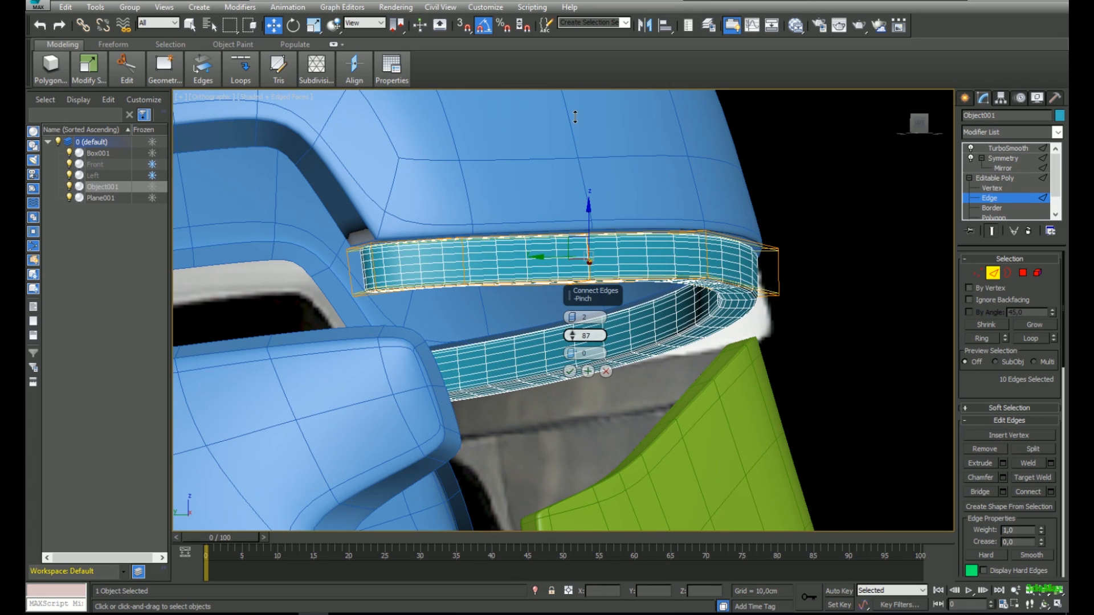
scroll(535, 276, "up", 4)
middle_click_drag(481, 281, 553, 242, "alt")
key("F4")
key("F4")
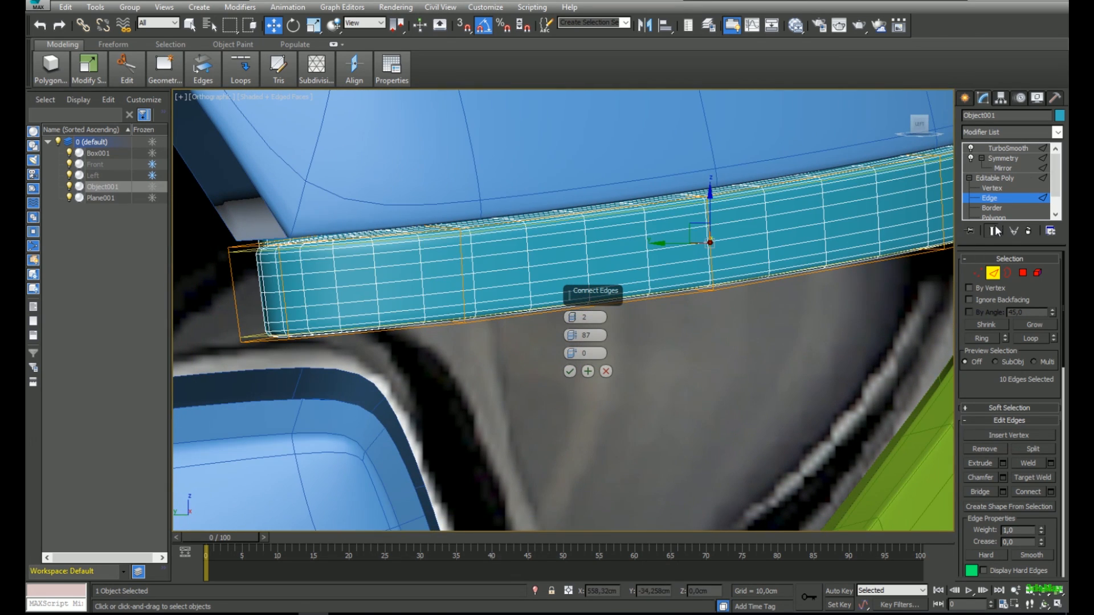
- Turn on isoline display in TurboSmooth and try connecting the strip's ring of ten upright edges again
left_click(1007, 148)
left_click(972, 310)
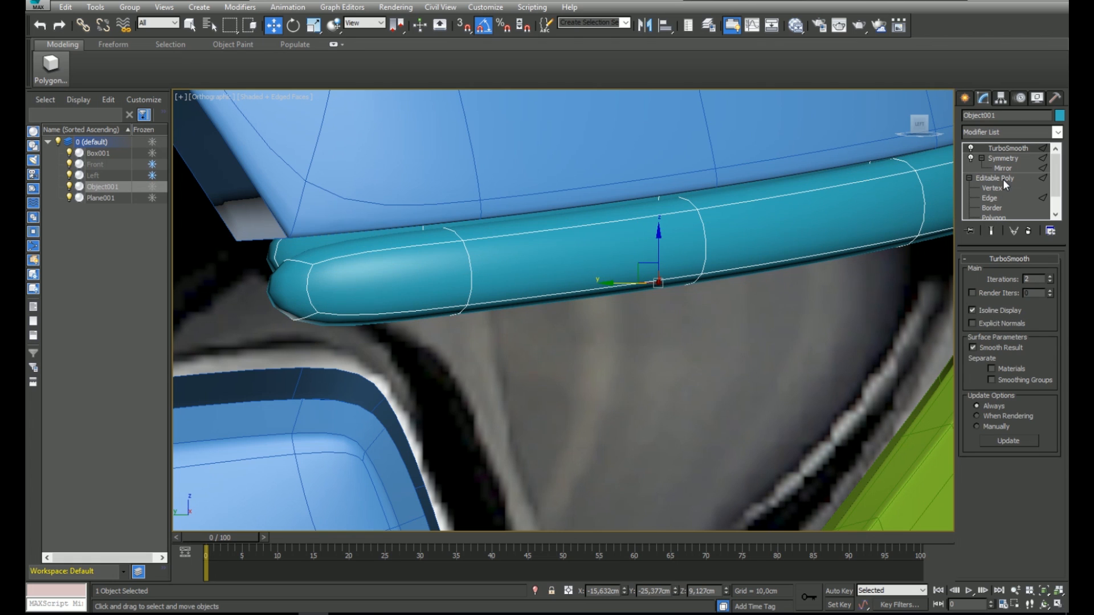
left_click(997, 199)
right_click(458, 270)
left_click(349, 317)
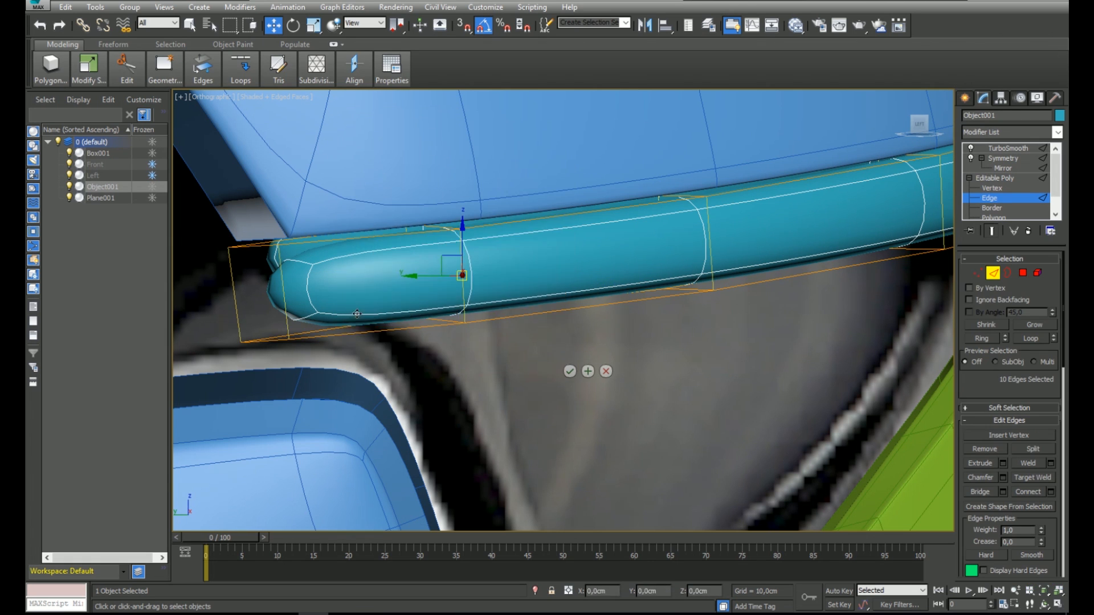
left_click_drag(572, 336, 572, 337)
mouse_move(359, 322)
middle_mouse_down("alt")
mouse_move(311, 340)
mouse_move(367, 317)
mouse_move(367, 302)
mouse_move(356, 329)
middle_mouse_up("alt")
key("F4")
left_click(570, 371)
scroll(533, 327, "up", 6)
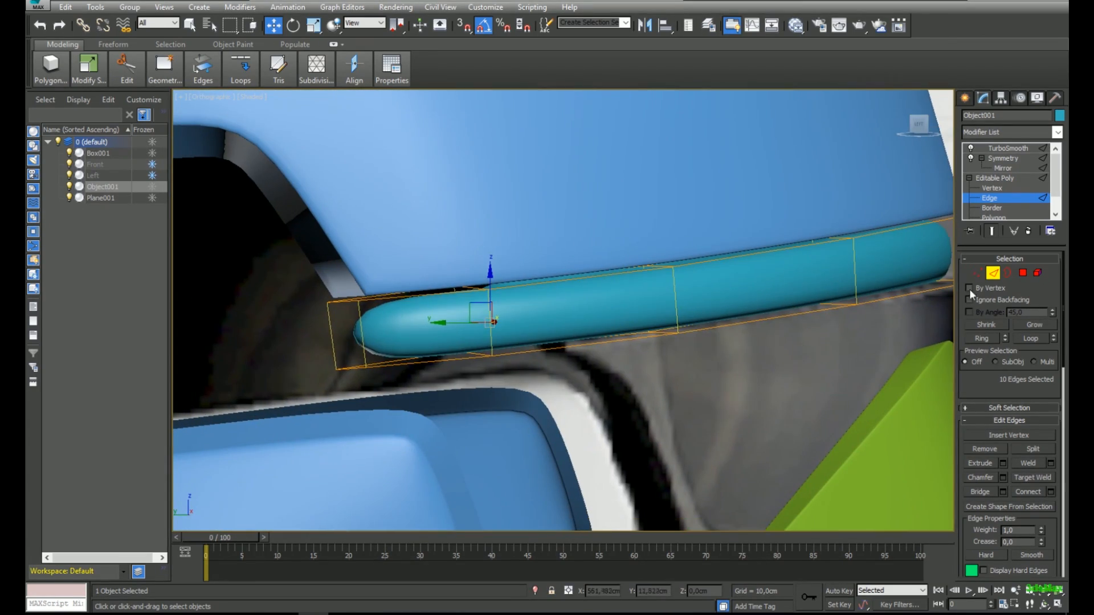
- Delete the TurboSmooth modifier from the strip's modifier stack
key("F4")
left_click(1013, 149)
left_click(1028, 231)
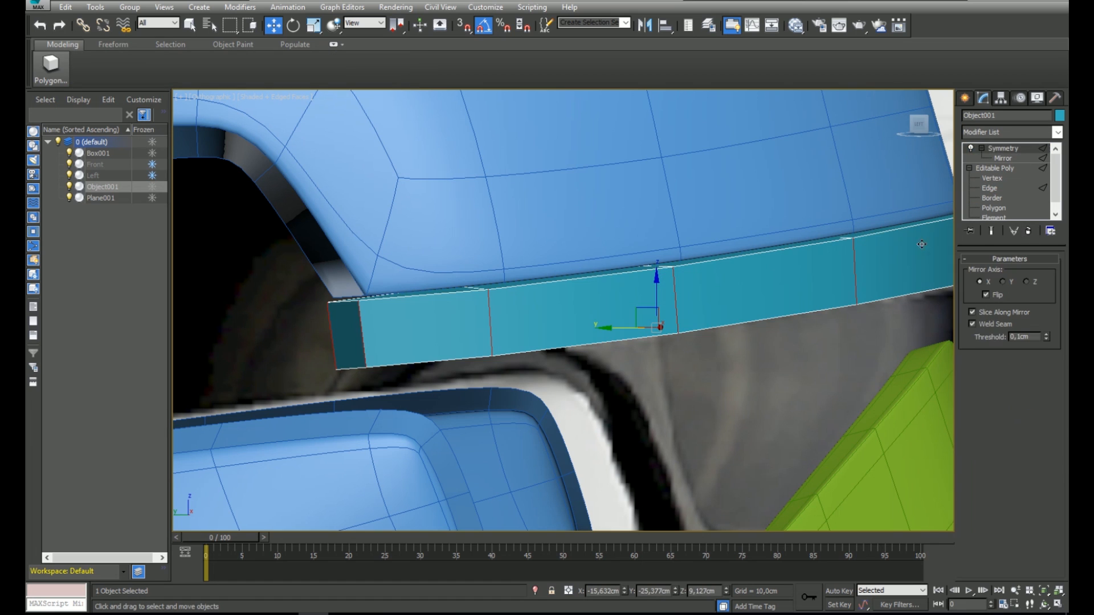
middle_click_drag(791, 187, 670, 178)
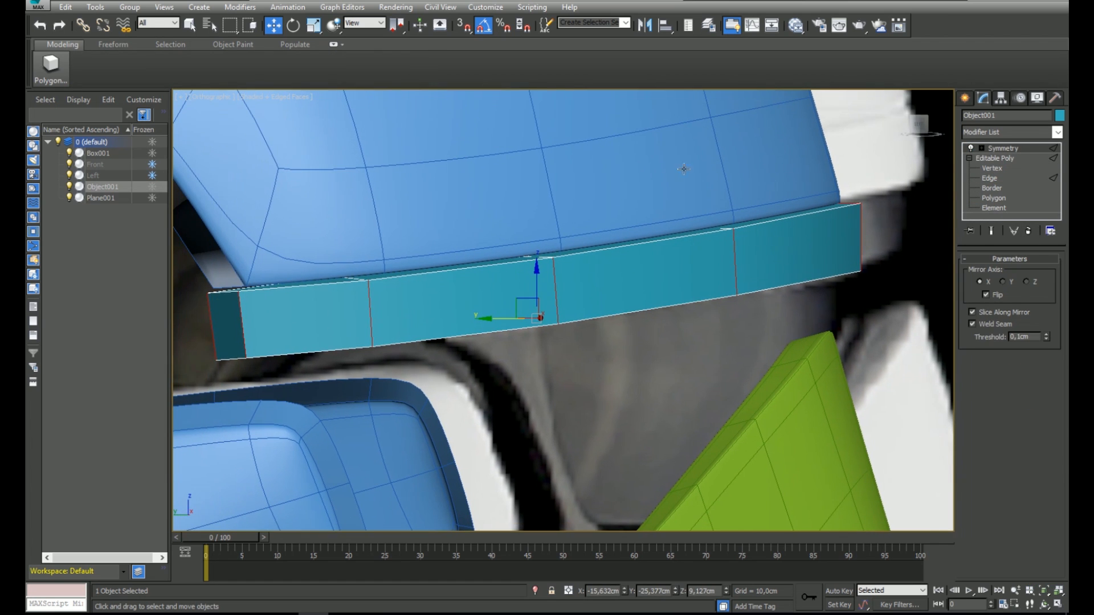
- Add an OpenSubdiv modifier above Symmetry and set its iterations to 3
left_click(1014, 159)
left_click(1014, 156)
left_click(1020, 149)
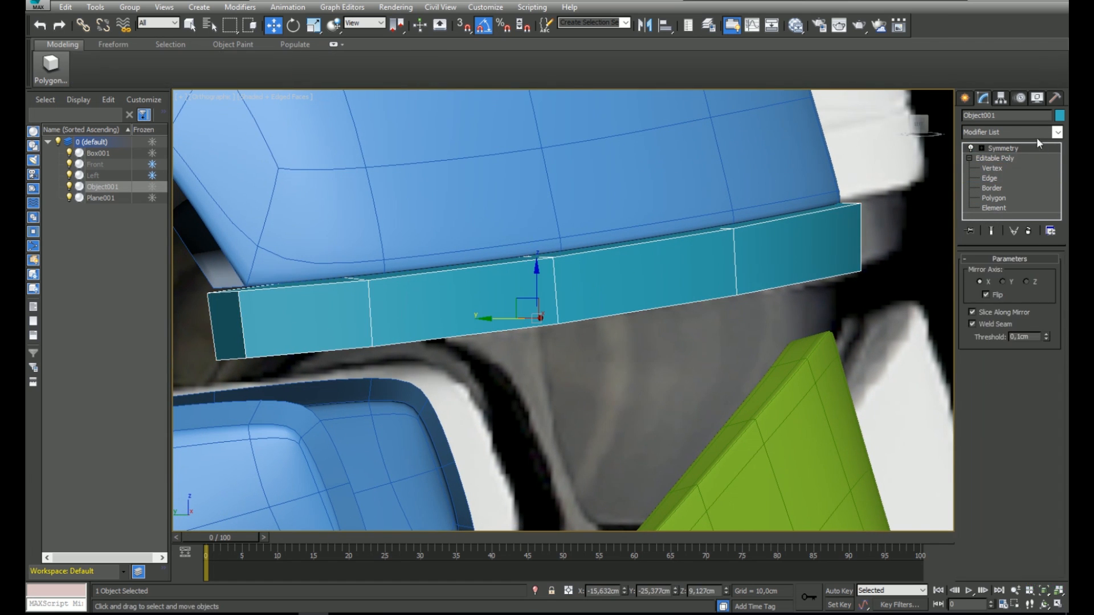
left_click(1035, 135)
key("o")
key("Return")
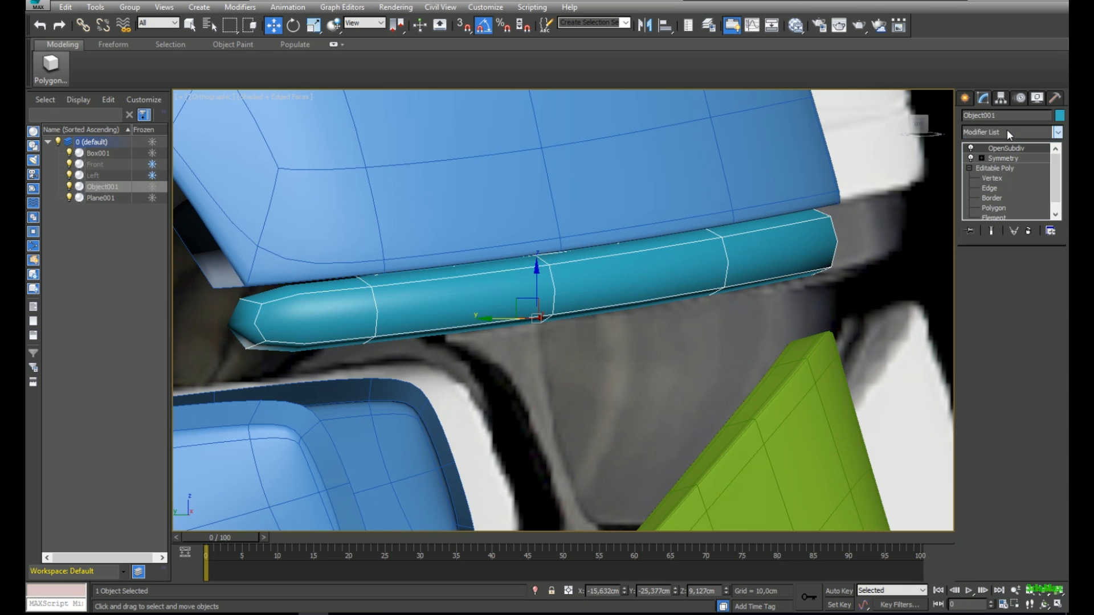
middle_click_drag(734, 275, 741, 237)
left_click(1052, 276)
middle_click_drag(459, 209, 570, 248, "alt")
left_click(1052, 277)
middle_click_drag(707, 262, 673, 285, "alt")
- Add a CreaseSet modifier between the strip's Editable Poly base and Symmetry
left_click(996, 169)
left_click(1016, 132)
key("c")
left_click(989, 155)
middle_click_drag(700, 246, 718, 267)
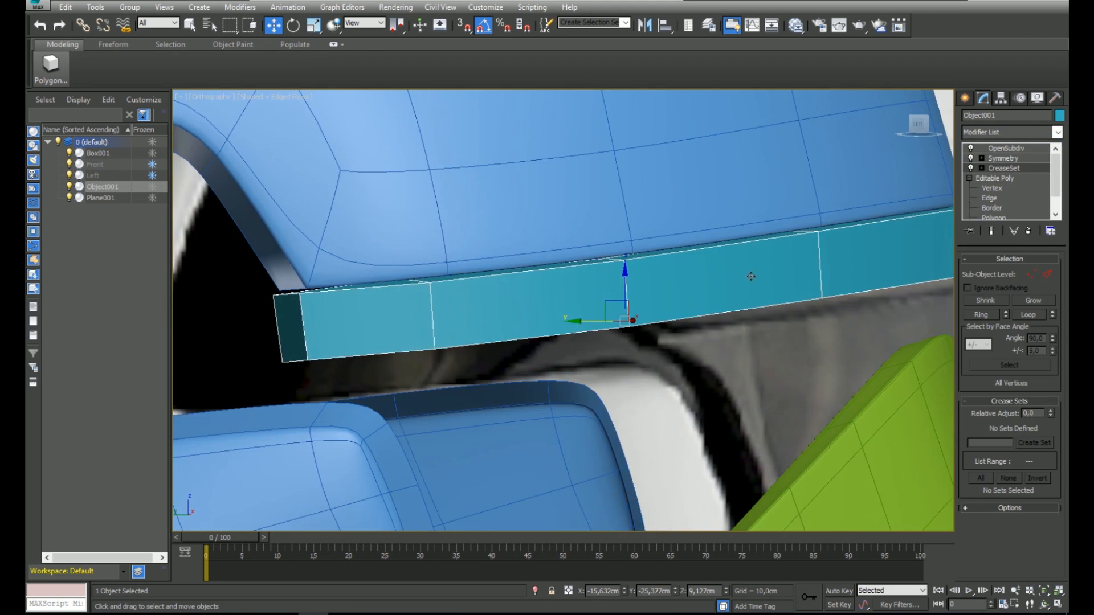
- Select the strip's lengthwise edges and the four edges of its outer end cap, and create a crease set from them
left_click(1051, 273)
mouse_move(475, 276)
middle_mouse_down("alt")
mouse_move(601, 315)
mouse_move(655, 306)
mouse_move(610, 308)
middle_mouse_up("alt")
key("F3")
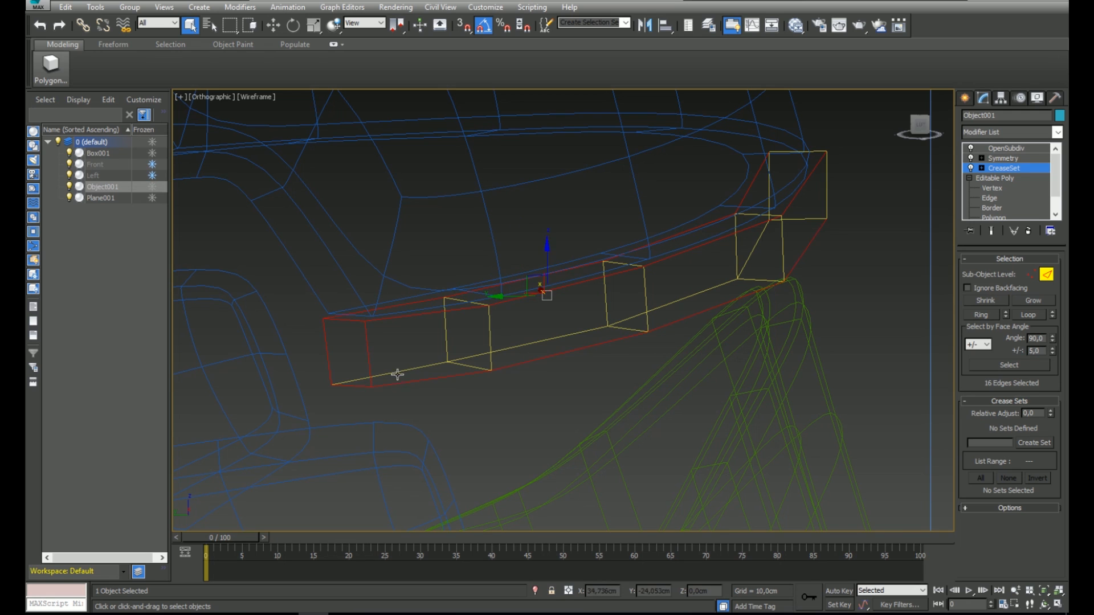
middle_click_drag(548, 326, 909, 327, "alt")
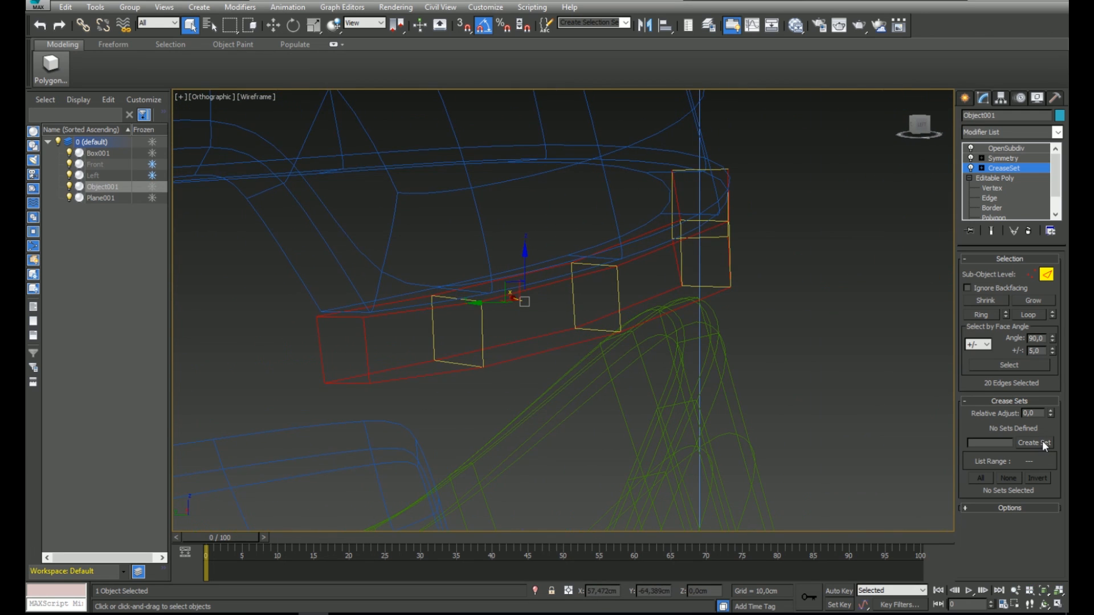
key("F3")
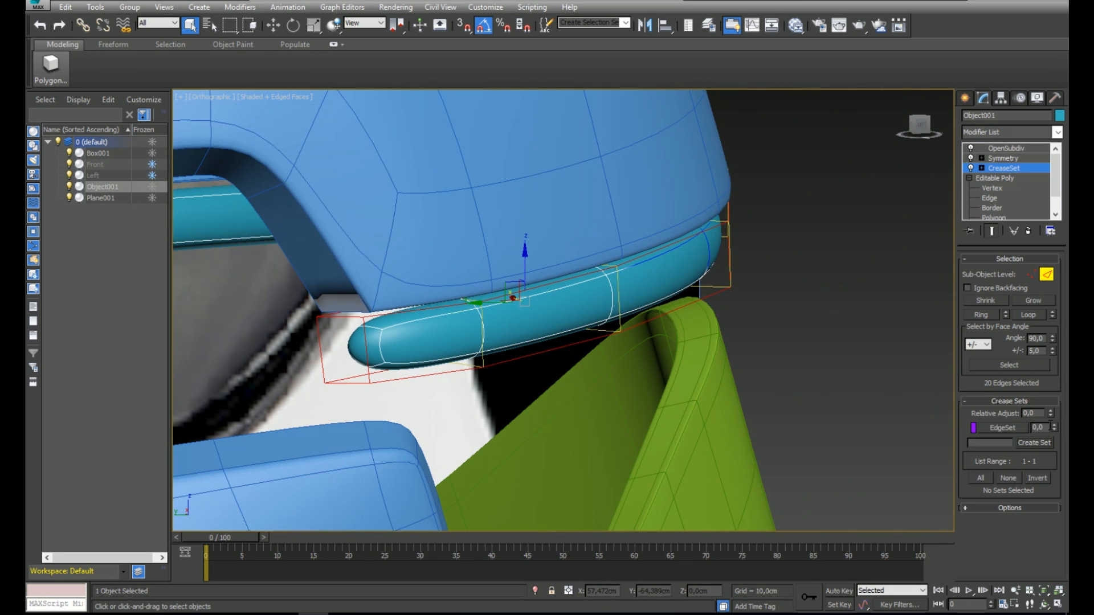
- Try a crease value of 0.28 on the edge set and examine the strip's outer end from several angles
mouse_move(1055, 432)
left_mouse_down()
mouse_move(1050, 401)
mouse_move(1048, 412)
left_mouse_up()
mouse_move(684, 336)
middle_mouse_down("alt")
mouse_move(644, 230)
mouse_move(608, 311)
mouse_move(686, 325)
middle_mouse_up("alt")
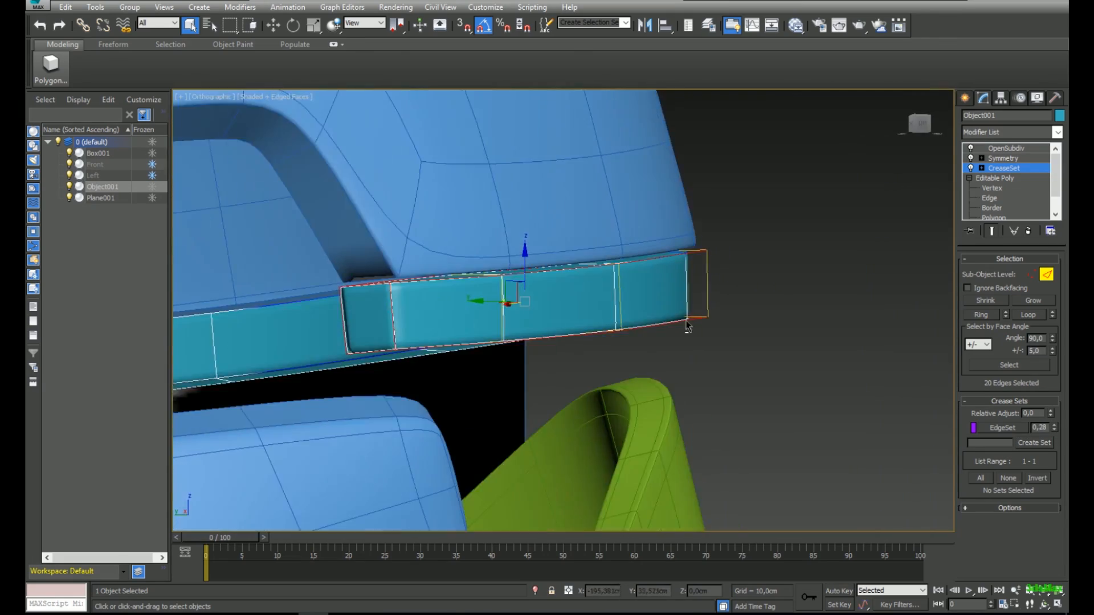
scroll(569, 333, "down", 4)
middle_click_drag(551, 328, 642, 302, "alt")
scroll(726, 349, "up", 5)
scroll(726, 349, "down", 5)
middle_click_drag(726, 349, 465, 248, "alt")
scroll(526, 257, "up", 3)
scroll(462, 220, "up", 5)
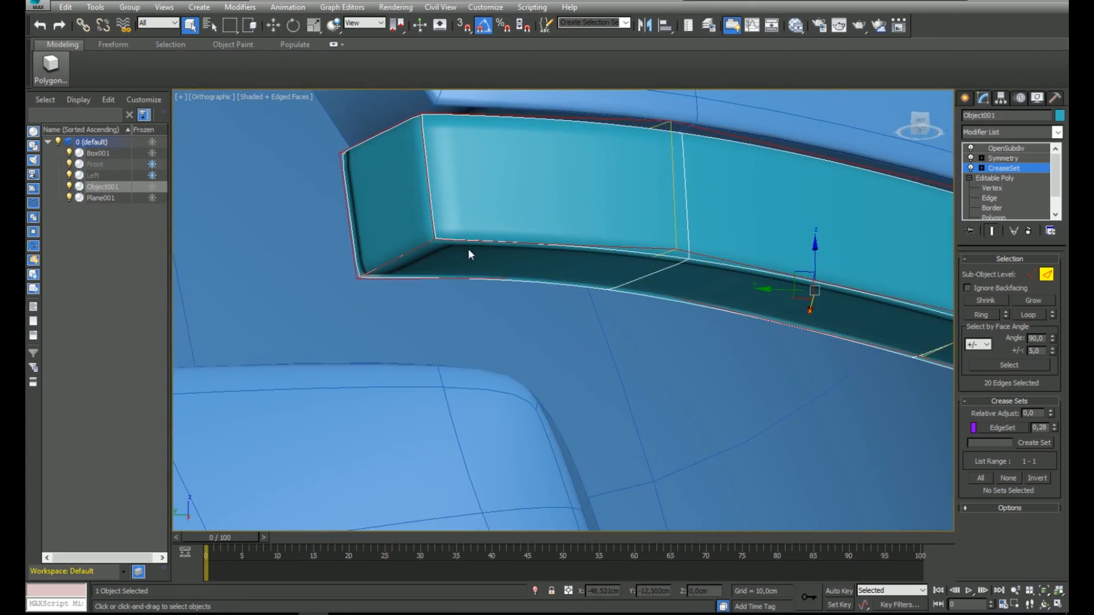
- Deselect the bottom edge of the outer end cap and create a crease set from the remaining edges with crease 0.48
left_click(993, 231)
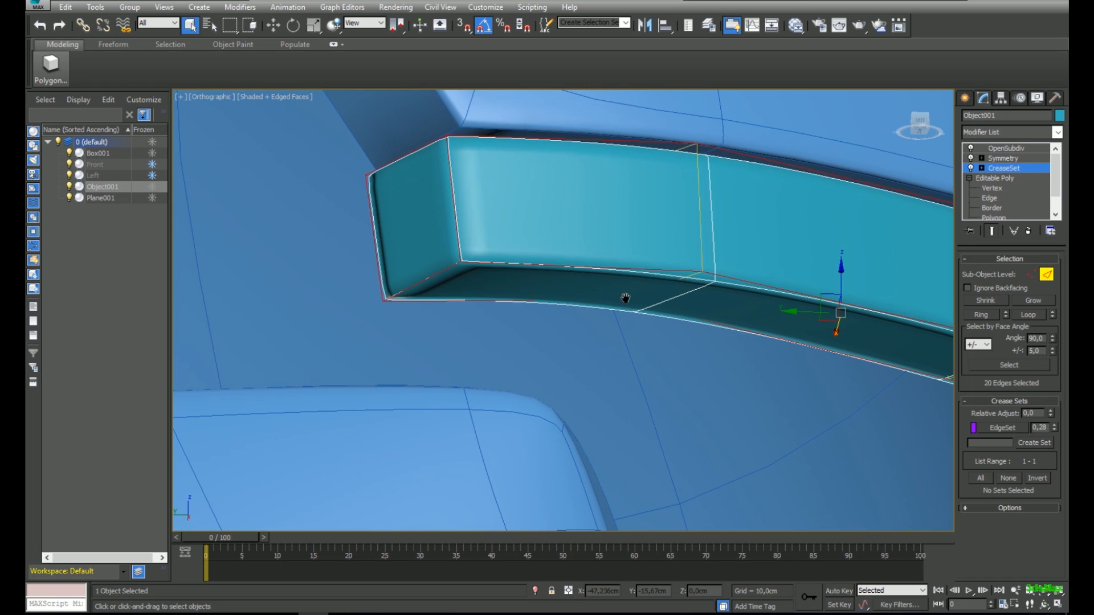
key("F3")
left_click(460, 284, "alt")
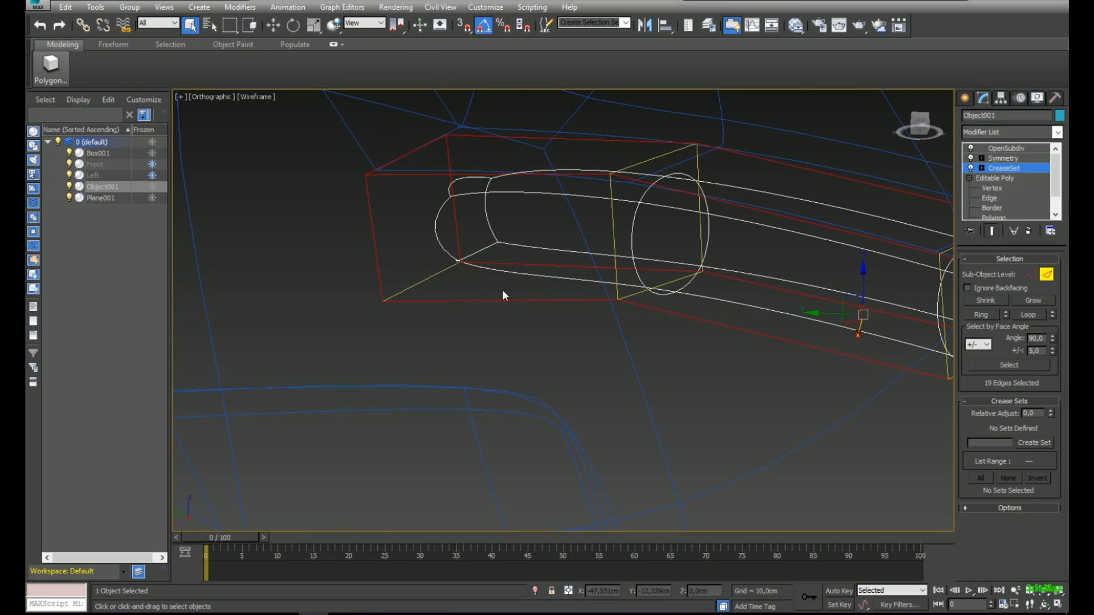
key("F3")
left_click(1034, 444)
left_click_drag(1054, 425, 1047, 400)
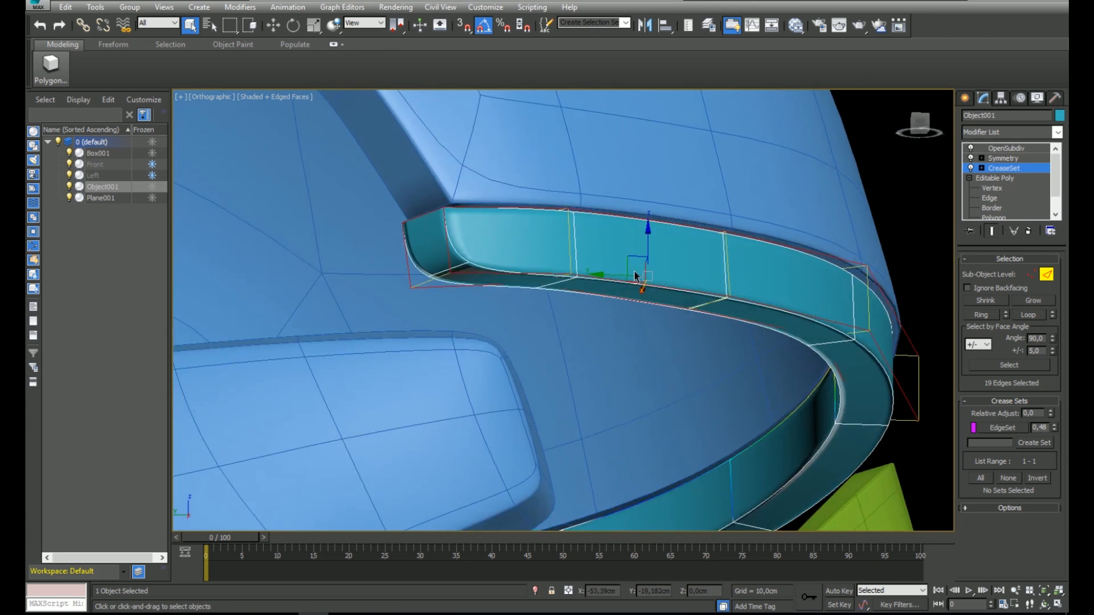
- Check the creased trim band against the reference images in the front and left views
left_click(995, 178)
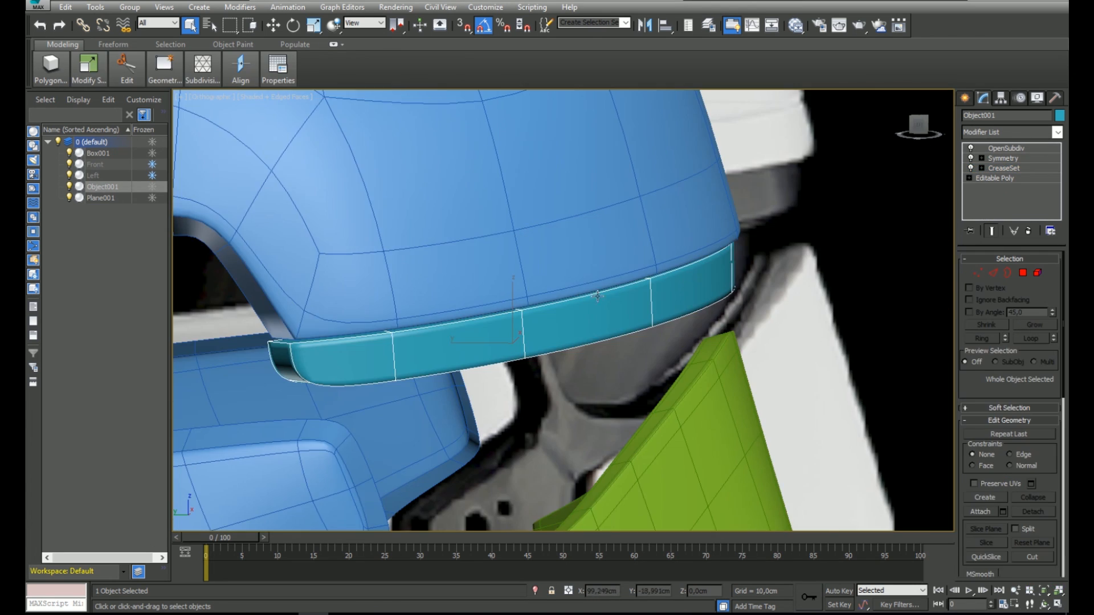
key("F4")
key("w")
middle_click_drag(597, 297, 625, 290)
scroll(625, 291, "down", 3)
key("f")
middle_click_drag(699, 251, 688, 266)
key("l")
scroll(688, 266, "down", 2)
middle_click_drag(649, 120, 564, 282)
scroll(629, 205, "up", 2)
scroll(650, 207, "down", 2)
scroll(637, 271, "down", 4)
key("f")
scroll(644, 228, "down", 3)
middle_click_drag(651, 232, 613, 221)
- Select the blue helmet shell Box001 and display it as a box so the reference image is exposed
key("q")
left_click(591, 220)
key("F4")
right_click(596, 218)
left_click(1013, 115)
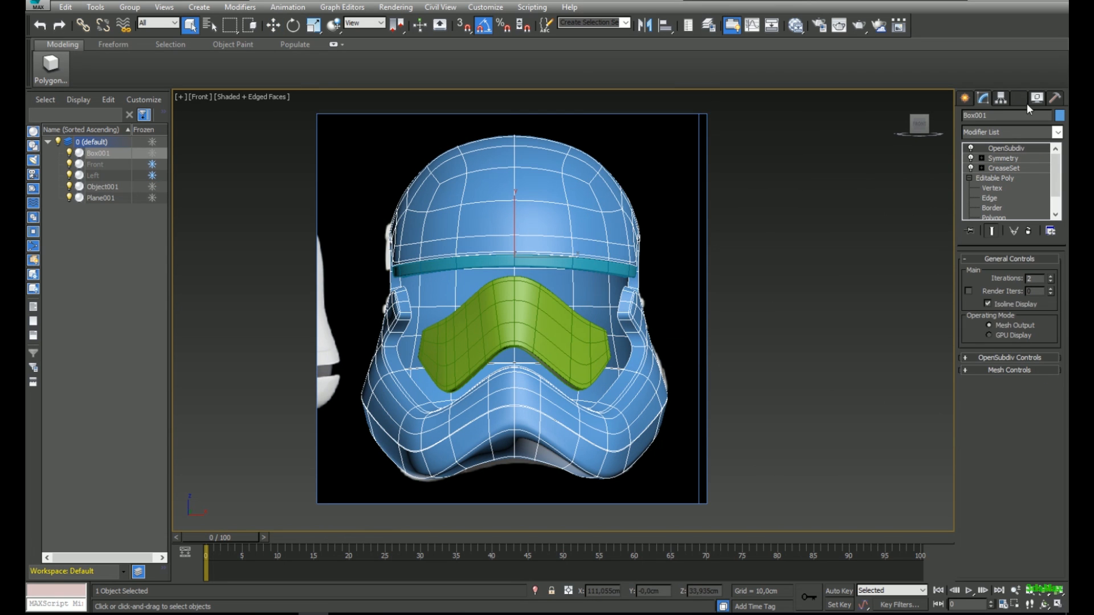
left_click(1037, 98)
left_click(969, 538)
key("F4")
middle_click_drag(666, 336, 672, 323)
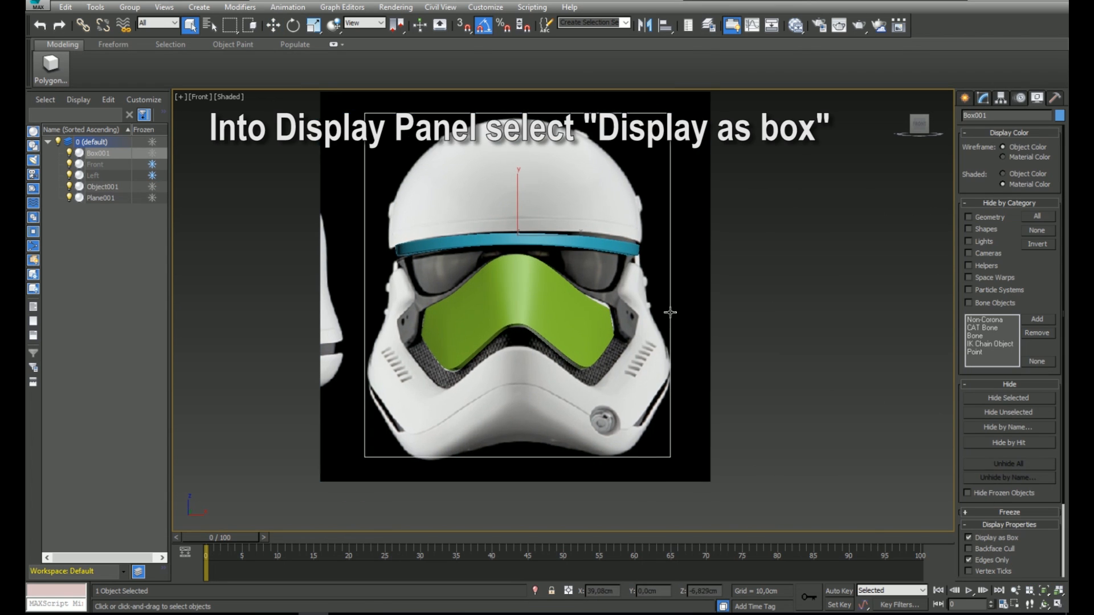
- Select the trim band and open its Editable Poly base for vertex editing in the left view
key("F4")
scroll(570, 256, "up", 4)
left_click(553, 262)
key("w")
middle_click_drag(553, 261, 614, 252)
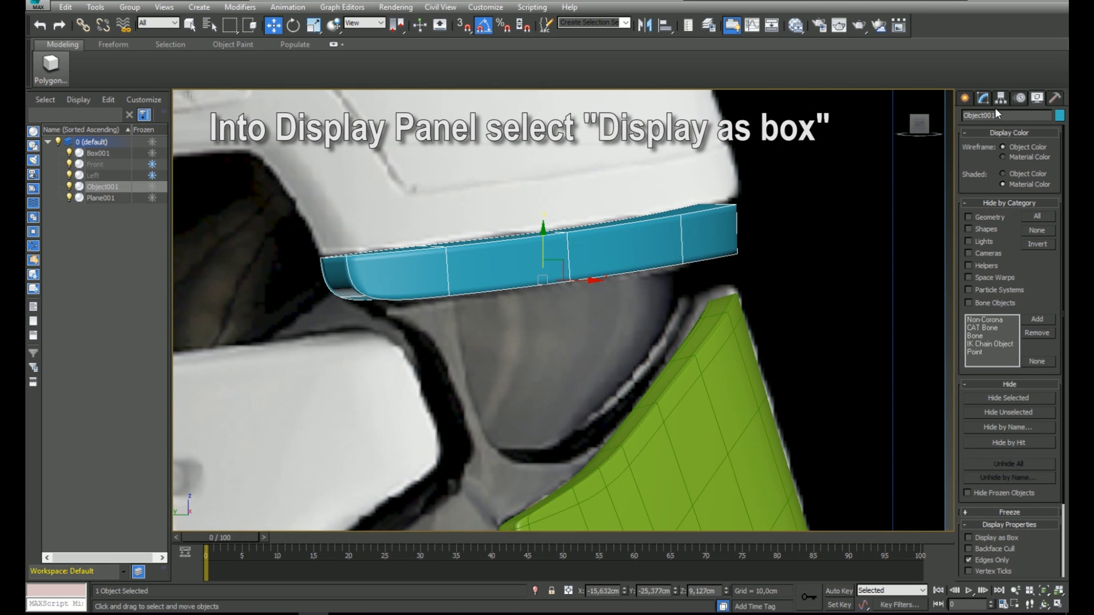
left_click(983, 98)
left_click(976, 179)
middle_click_drag(733, 237, 736, 229)
key("1")
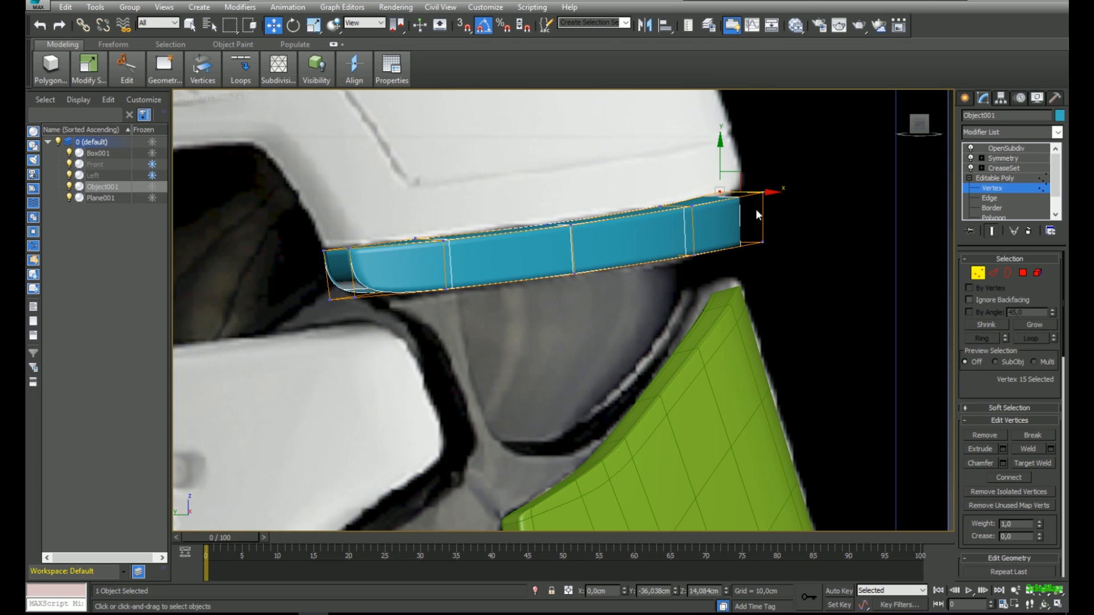
- Make the band see-through to select its four front seam vertices, and pull them back about 2.06 cm to match the reference
key("alt+x")
scroll(750, 188, "up", 5)
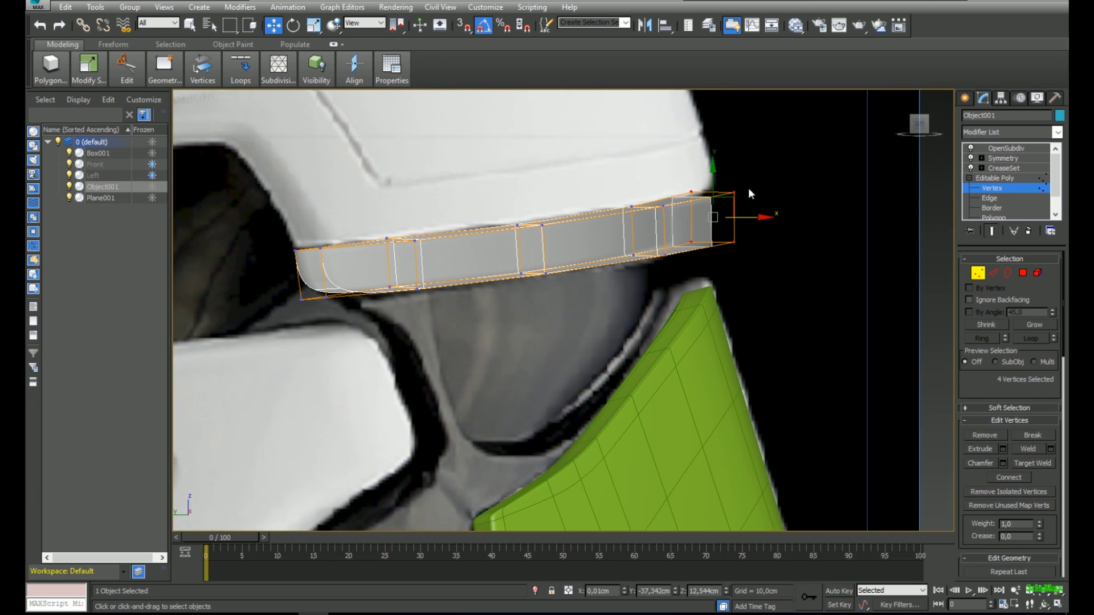
scroll(692, 242, "down", 5)
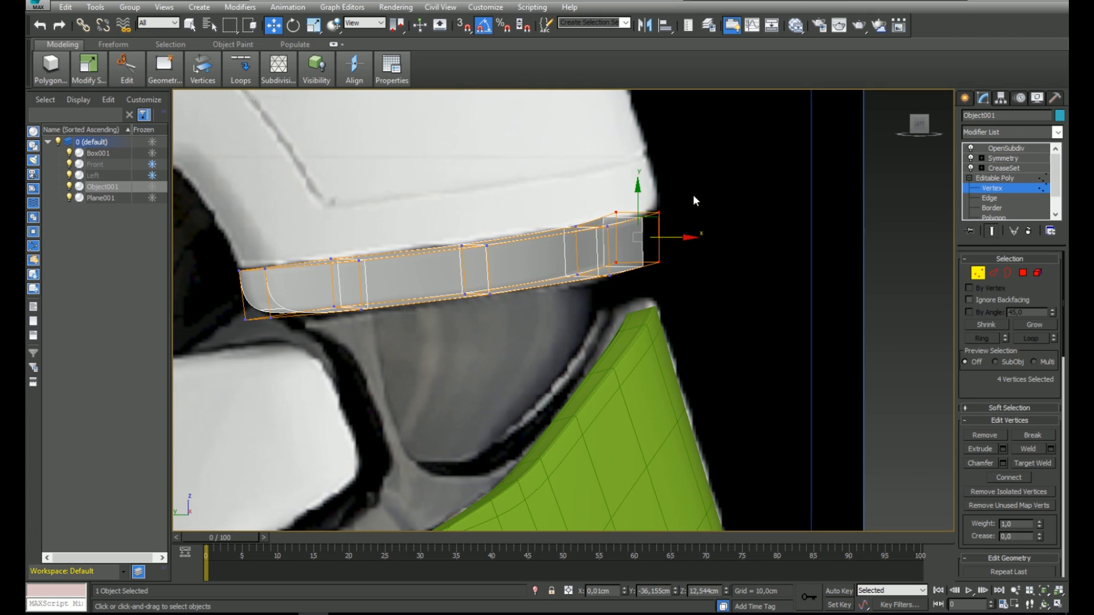
mouse_move(680, 237)
left_mouse_down()
mouse_move(700, 234)
mouse_move(658, 237)
left_mouse_up()
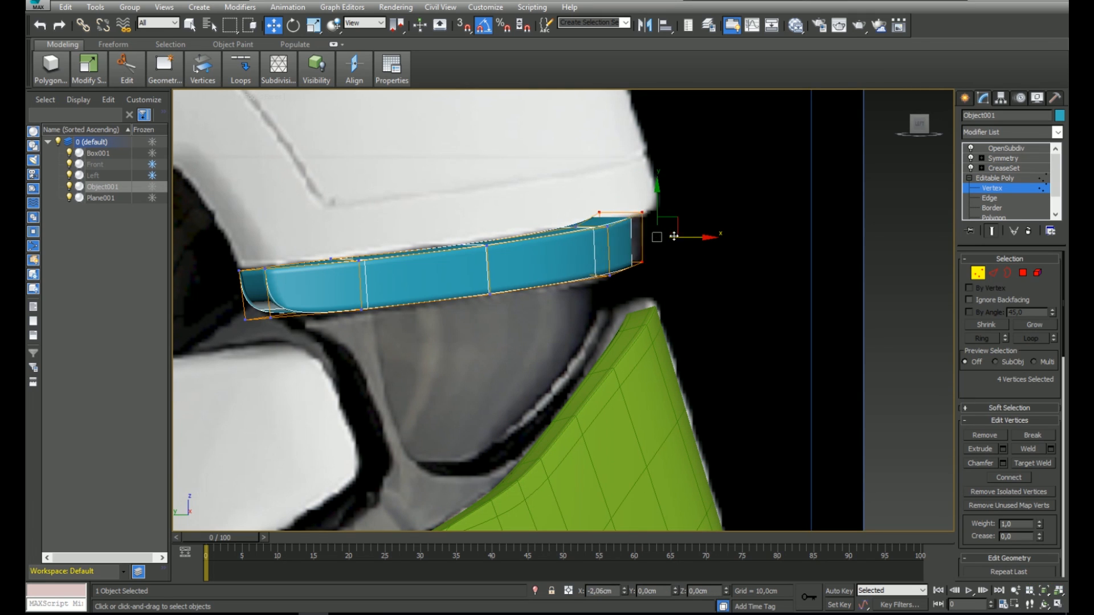
left_click(1009, 179)
left_click(1019, 149)
- Examine the reshaped trim band without its edge display from the front and at an angle
key("F4")
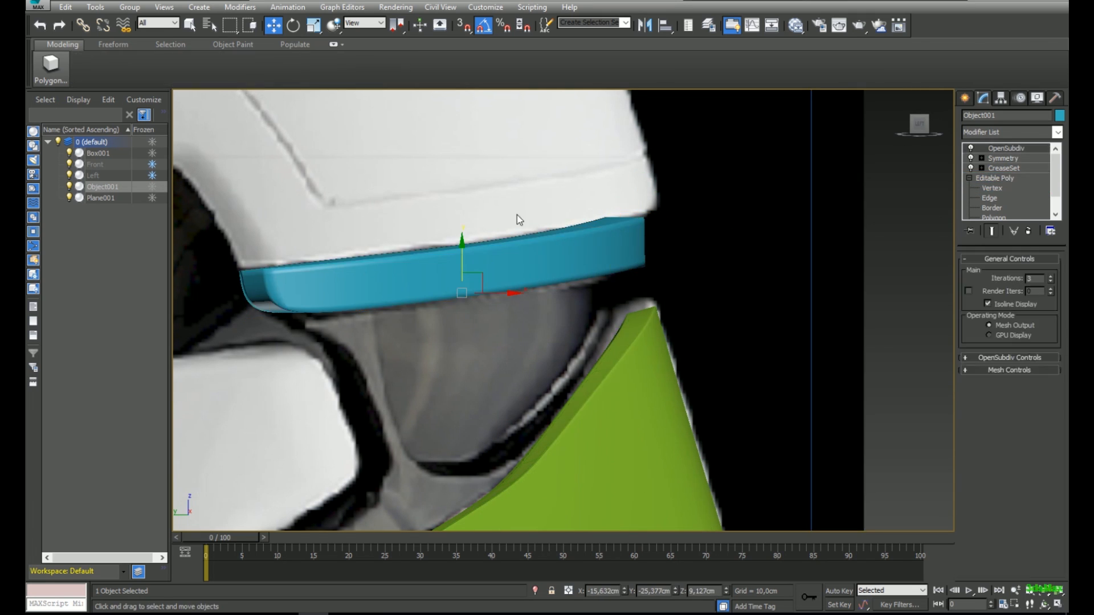
scroll(642, 207, "down", 5)
middle_click_drag(641, 208, 506, 218, "alt")
key("f")
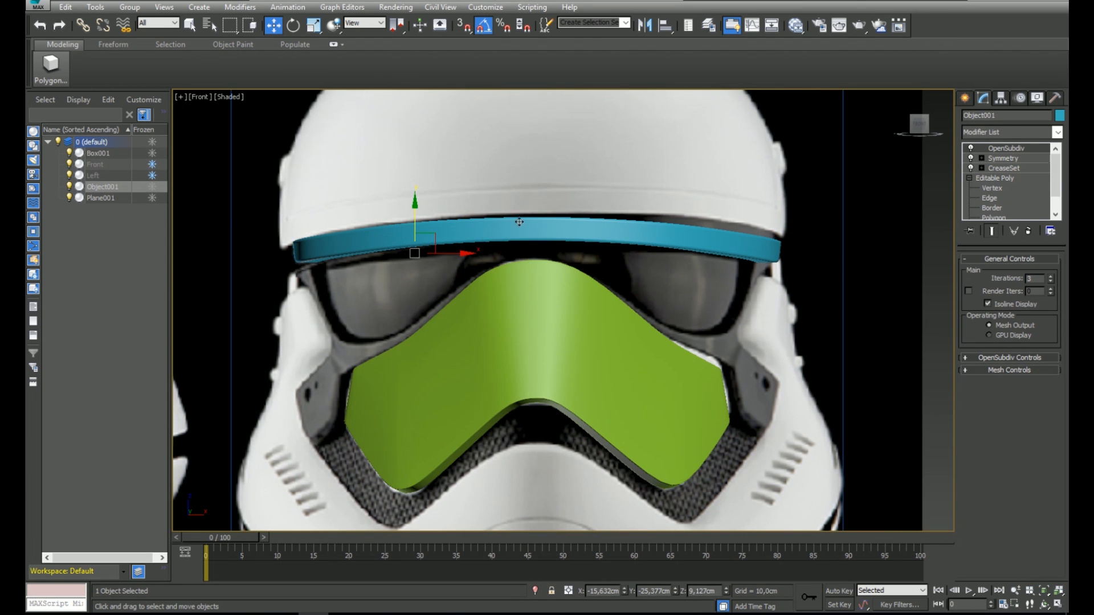
scroll(519, 212, "down", 5)
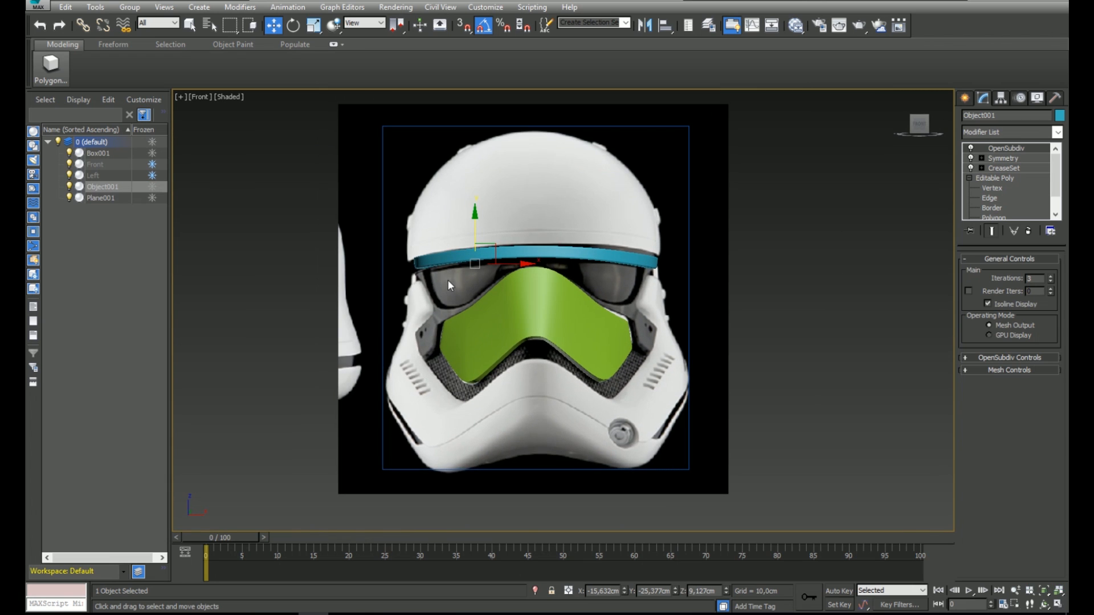
scroll(448, 272, "up", 2)
middle_click_drag(447, 272, 488, 292, "alt")
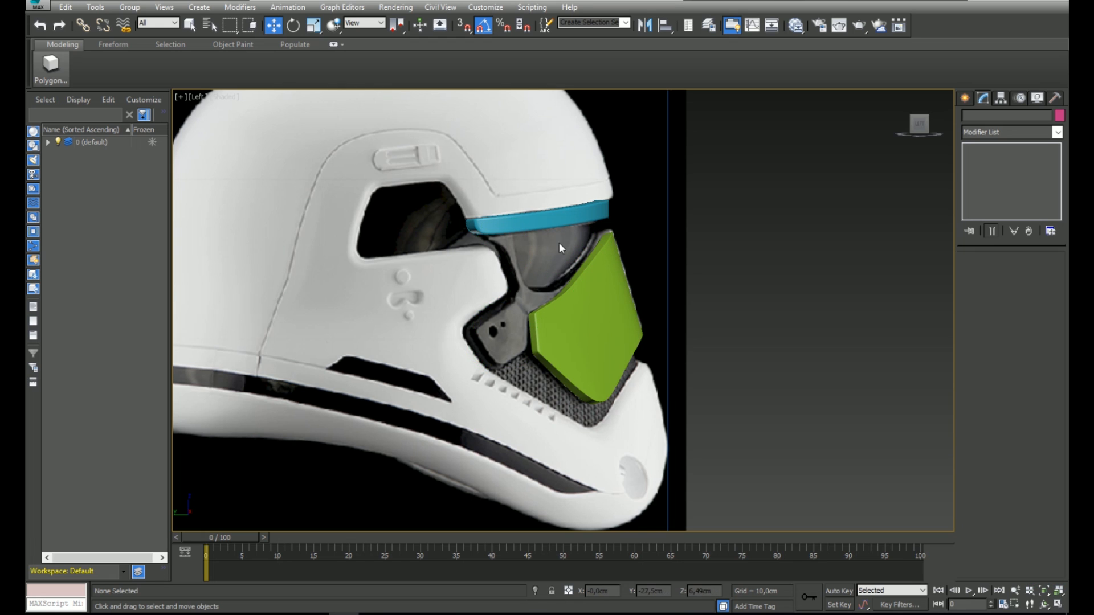
- Try drawing a plane beneath the trim band in the left view, and undo it
scroll(558, 248, "up", 5)
left_click(966, 98)
left_click(1035, 229)
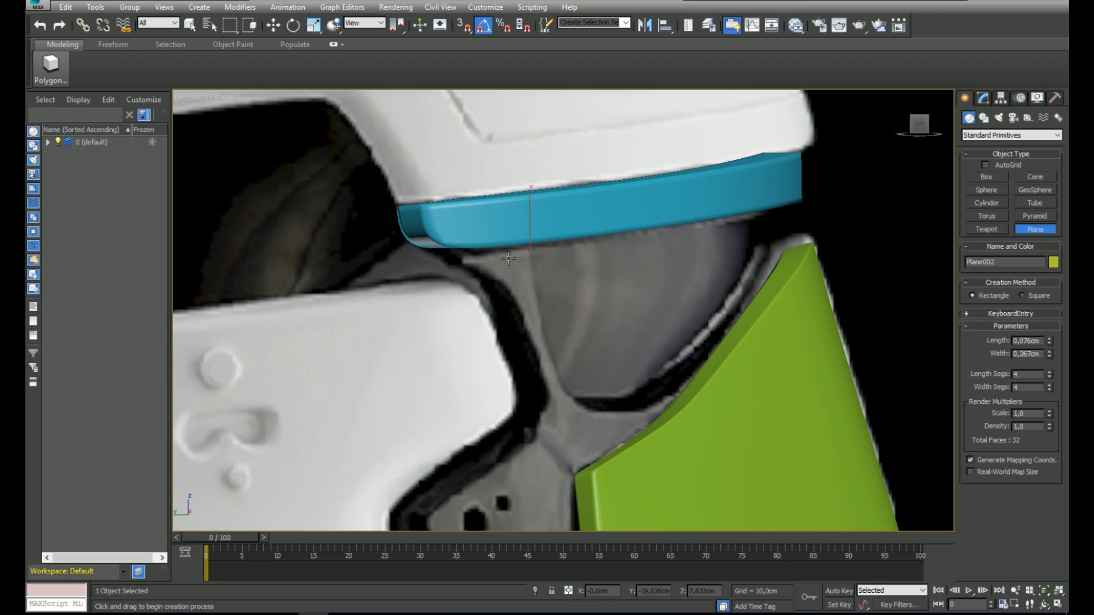
left_click_drag(529, 254, 470, 304)
key("F4")
key("ctrl+z")
- Draw a single-segment plane about 2.45 by 2.17 cm in the front view, on the grey rim between eye lens and green plate
key("f")
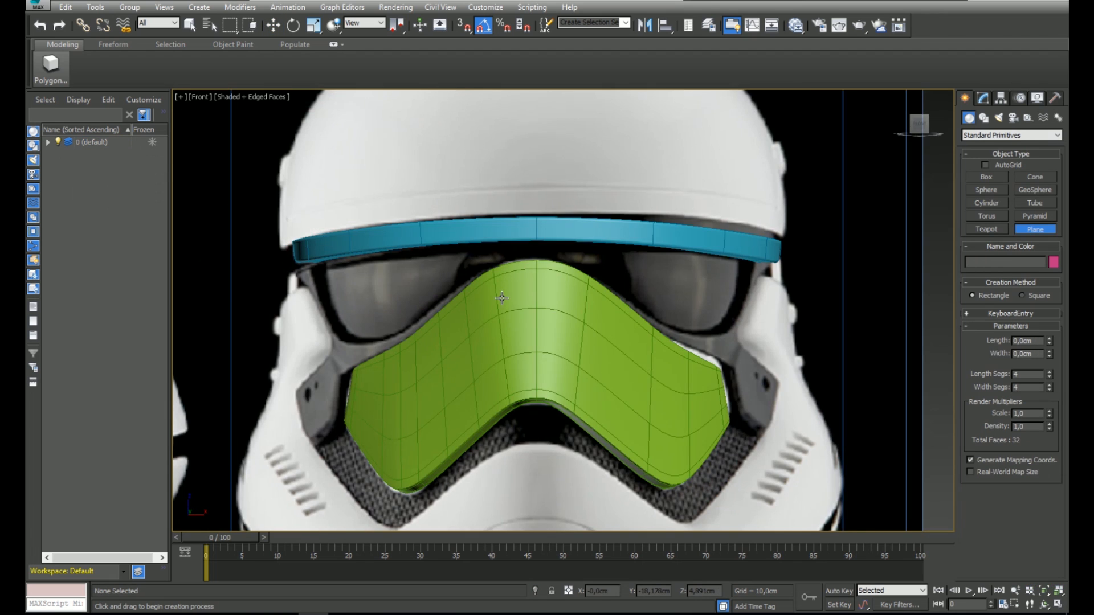
scroll(443, 317, "up", 5)
left_click_drag(432, 314, 480, 369)
left_click(983, 98)
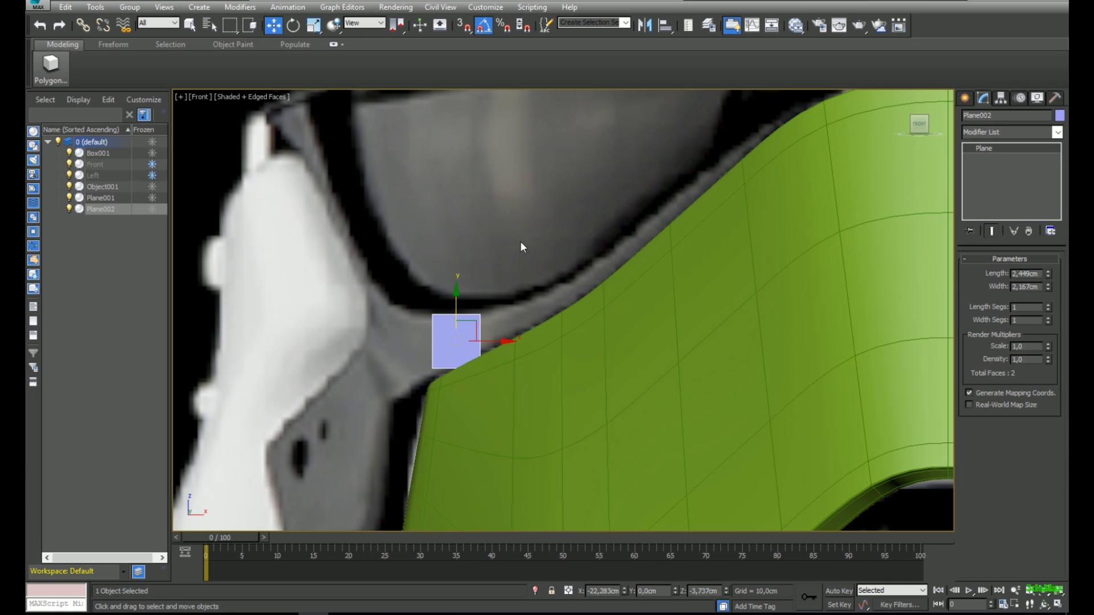
- Select the green face plate Plane001 and display it as a box to expose the reference beneath it
scroll(499, 234, "down", 5)
scroll(632, 311, "up", 4)
left_click(664, 312)
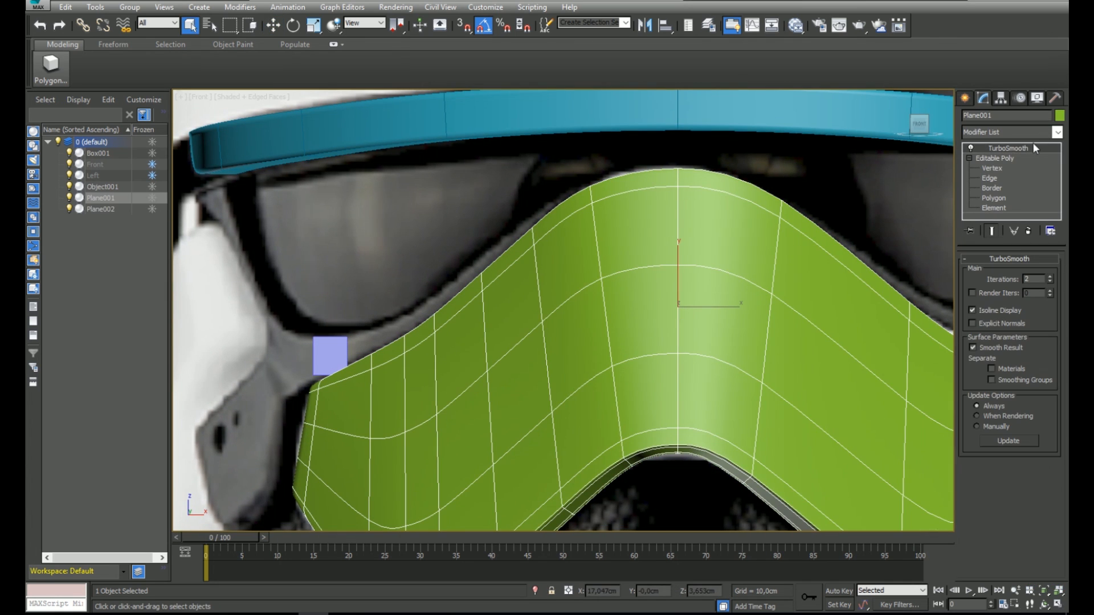
left_click(1038, 98)
left_click(969, 538)
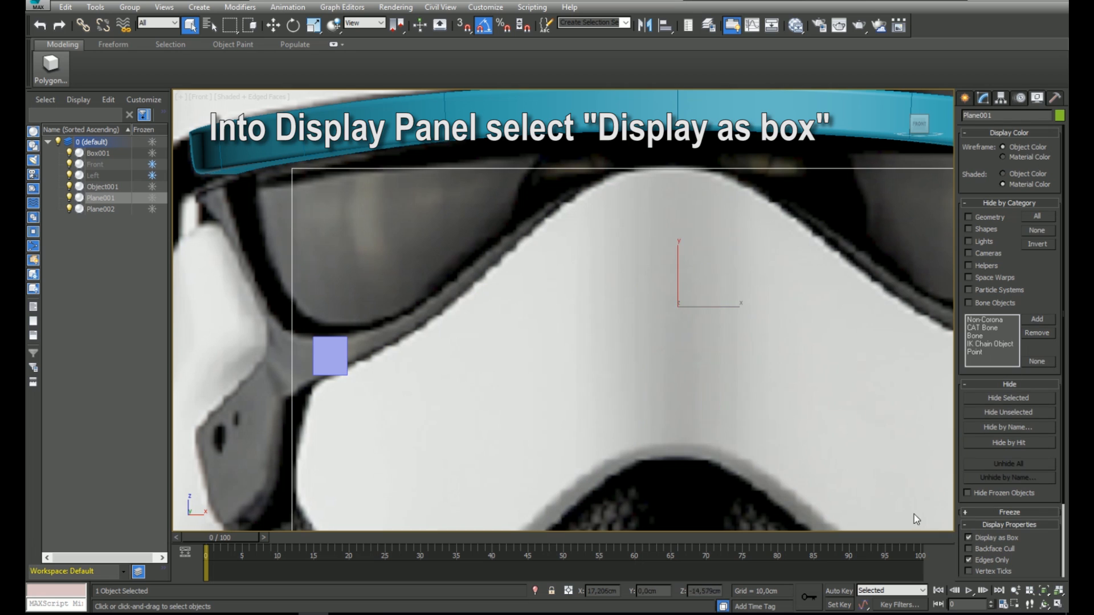
- Select the small new plane on the eye rim and convert it to Editable Poly
left_click(333, 358)
middle_click_drag(437, 280, 462, 273)
middle_click_drag(422, 315, 447, 307)
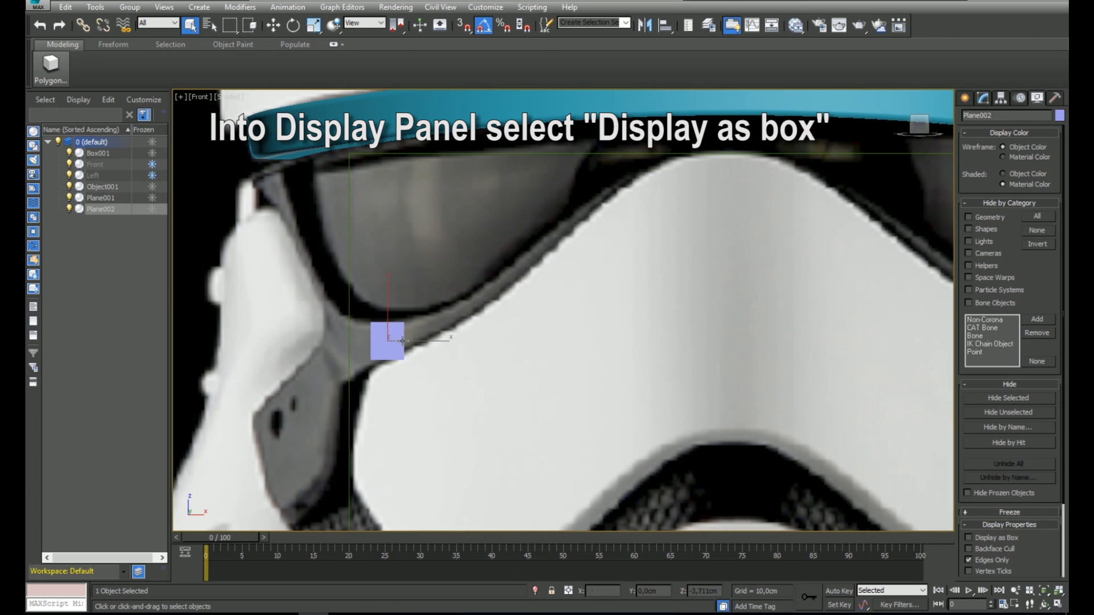
right_click(506, 335)
mouse_move(450, 460)
left_click(561, 471)
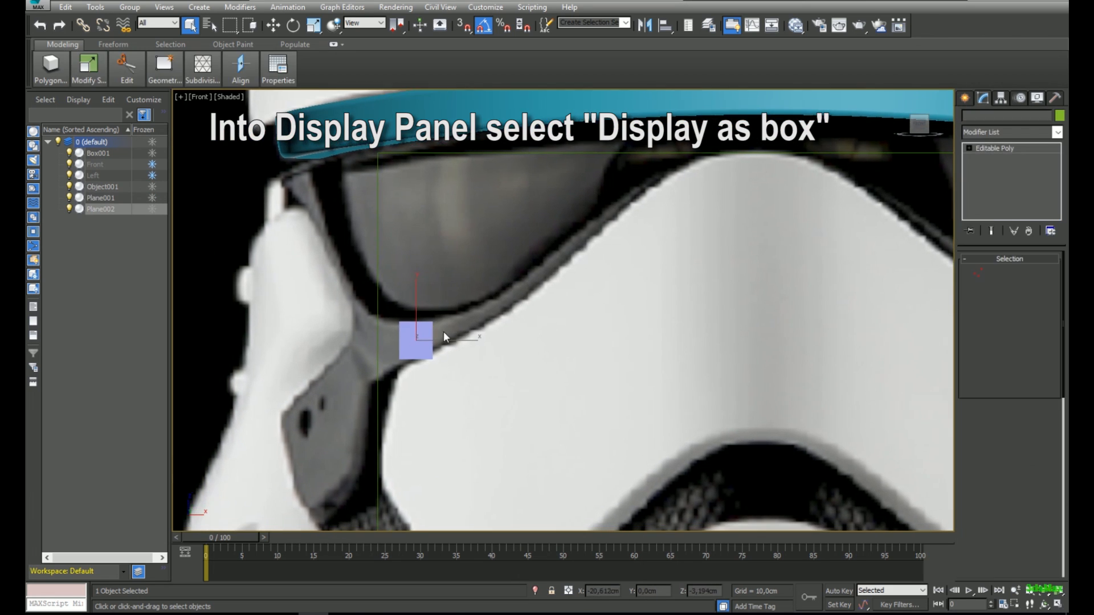
- Move the small plane forward in the left view until its depth matches the grey eye rim
key("l")
key("w")
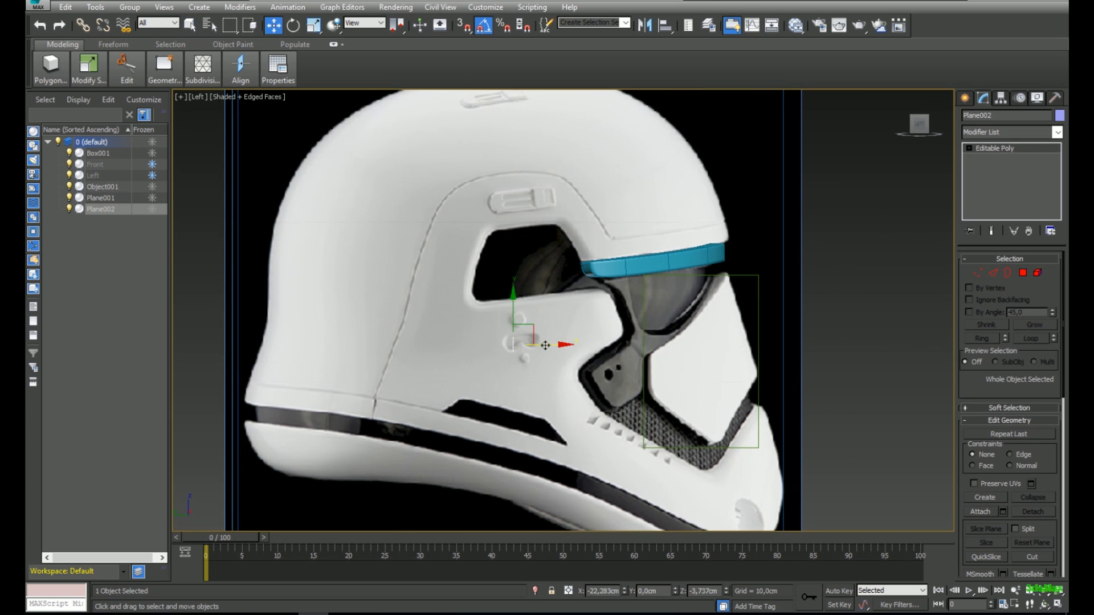
scroll(679, 332, "up", 6)
key("f")
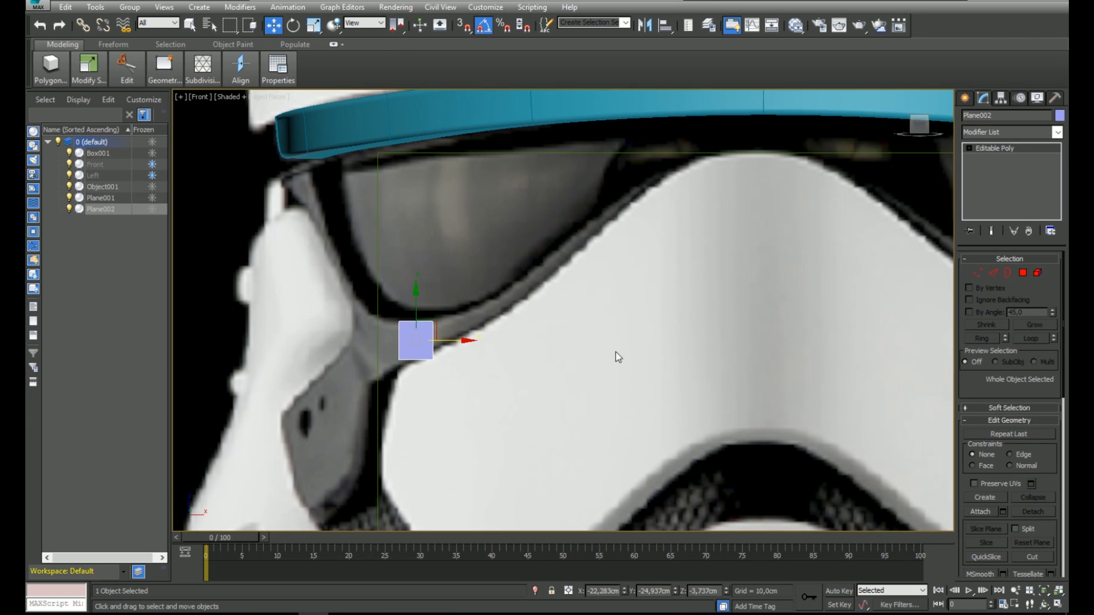
- Fit the plane's corner vertices to the rim outline in the front view and match their depth in the left view
key("1")
left_click_drag(461, 318, 439, 366)
scroll(444, 350, "up", 3)
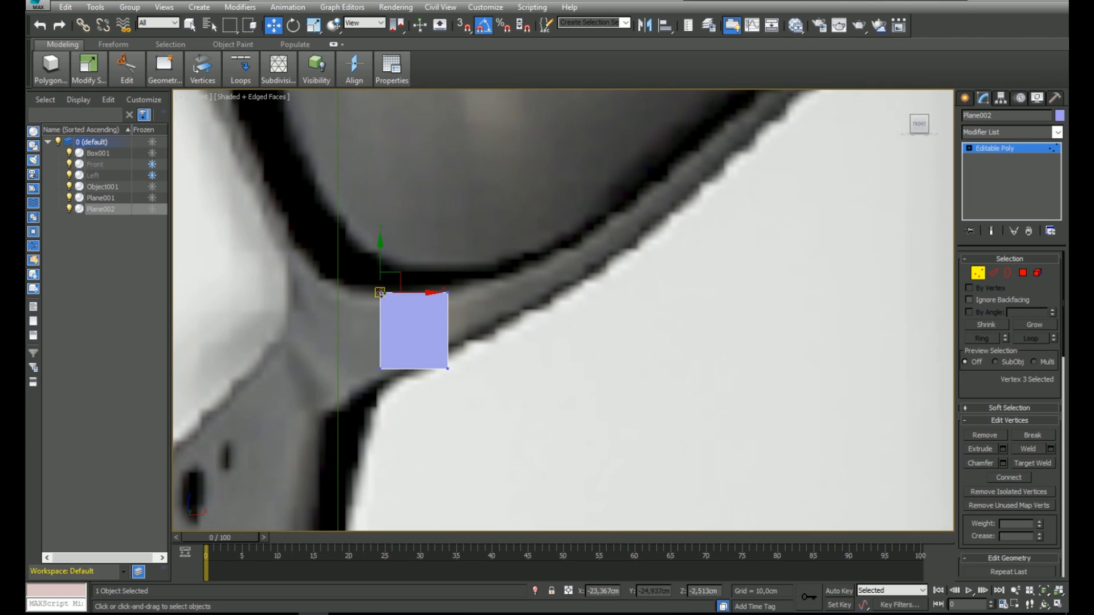
left_click_drag(465, 348, 474, 327)
left_click_drag(403, 273, 359, 405)
key("l")
left_click_drag(640, 360, 587, 358)
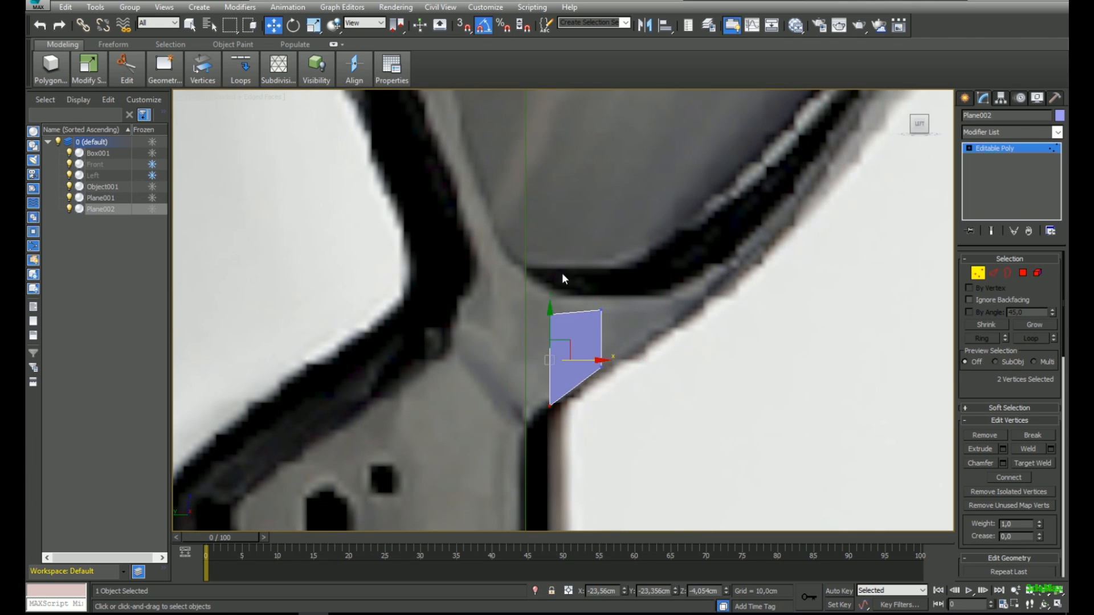
key("f")
key("l")
scroll(578, 267, "down", 5)
scroll(593, 257, "up", 4)
- Extend the plane's inner edge along the rim beneath the eye lens and align the new edge's depth in the left view
key("2")
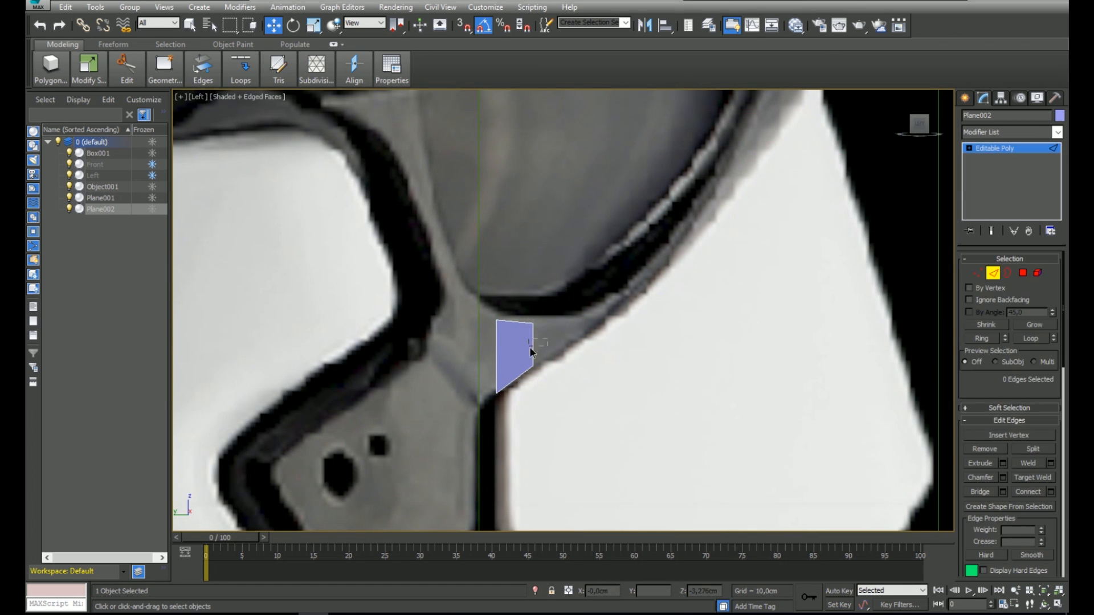
key("f")
scroll(450, 303, "down", 4)
scroll(421, 296, "up", 2)
left_click_drag(398, 336, 538, 328, "shift")
key("1")
key("2")
key("l")
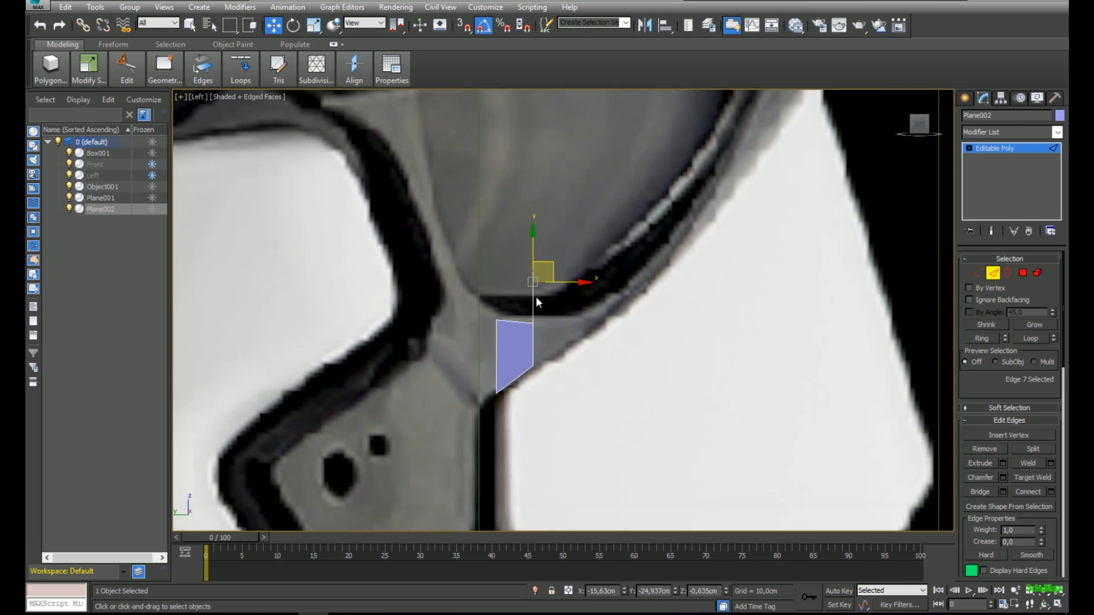
middle_click_drag(536, 295, 513, 315)
left_click_drag(550, 298, 659, 293)
- Extend the strip's end edge up the diagonal rim toward the brow and match its depth to the side reference
key("f")
key("z")
scroll(608, 275, "down", 10)
middle_click_drag(607, 275, 525, 327)
left_click_drag(500, 344, 638, 222, "shift")
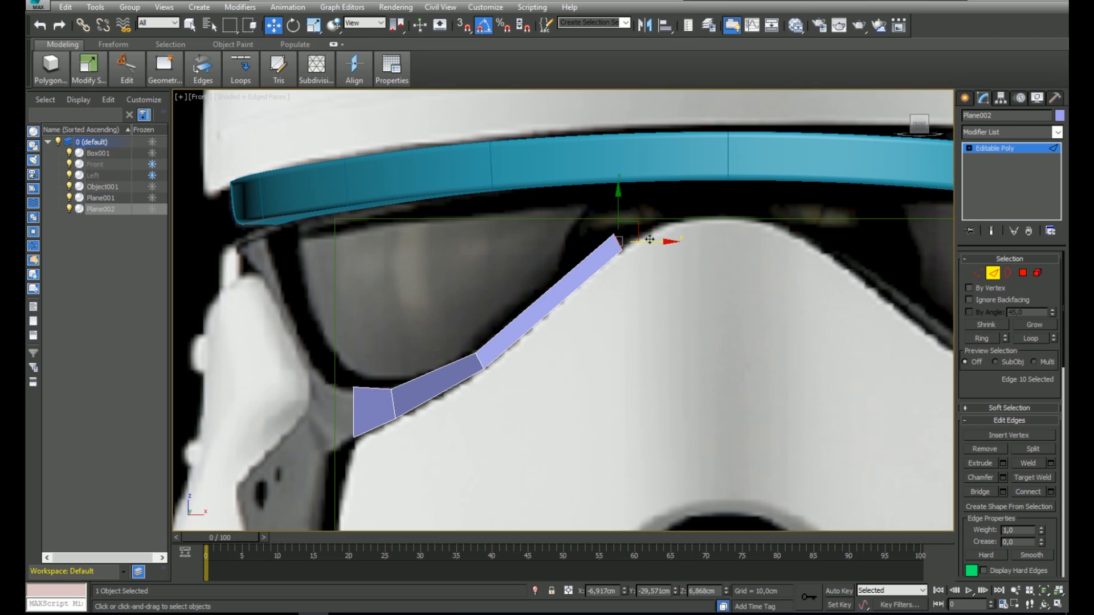
key("l")
key("f")
left_click_drag(541, 443, 646, 271, "shift")
- Extend the strip's end edge to the face centreline, straighten it vertically and raise it to the top of the white plate
key("f")
key("z")
scroll(615, 269, "down", 10)
middle_click_drag(584, 280, 538, 286)
left_click_drag(537, 291, 680, 292, "shift")
key("r")
middle_click_drag(623, 256, 610, 262)
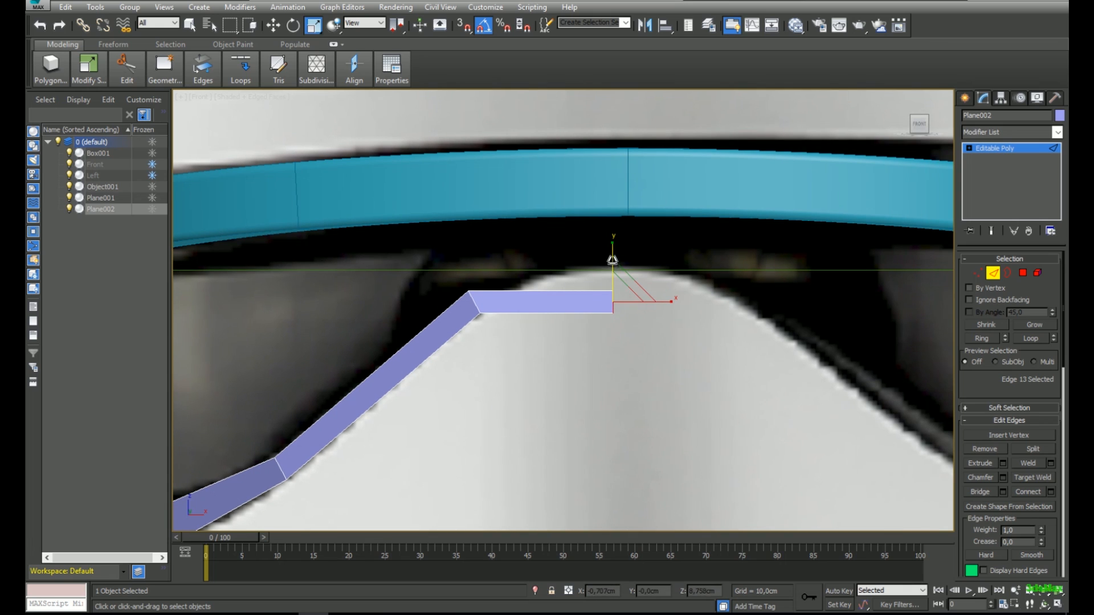
key("w")
left_click_drag(612, 260, 612, 231)
- Adjust the vertices at the strip's centreline end in the front and left views to follow the reference
key("1")
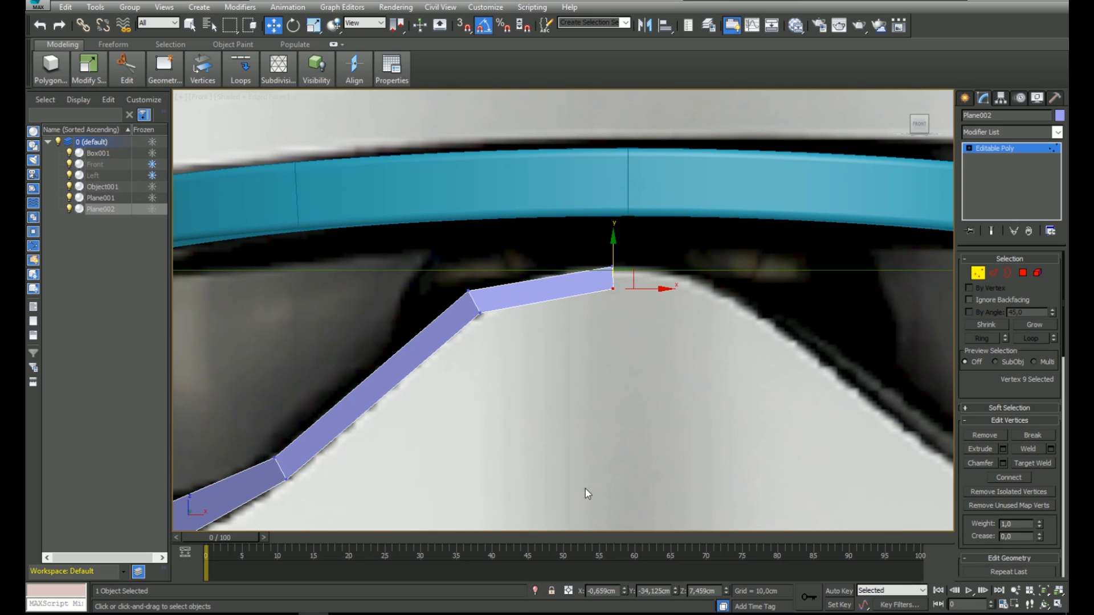
middle_click_drag(607, 409, 607, 355)
left_click_drag(658, 197, 589, 277)
key("l")
middle_click_drag(615, 227, 609, 263)
left_click_drag(641, 258, 639, 259)
middle_click_drag(524, 431, 542, 318)
scroll(517, 317, "down", 2)
scroll(574, 262, "up", 2)
- Connect the long edges of the diagonal segment with a new cross edge and shift it in the left view onto the rim curve
left_click(979, 274)
left_click(994, 274)
left_click_drag(507, 268, 554, 308)
scroll(547, 305, "down", 2)
middle_click_drag(547, 305, 502, 309, "alt")
right_click(536, 306)
left_click(520, 353)
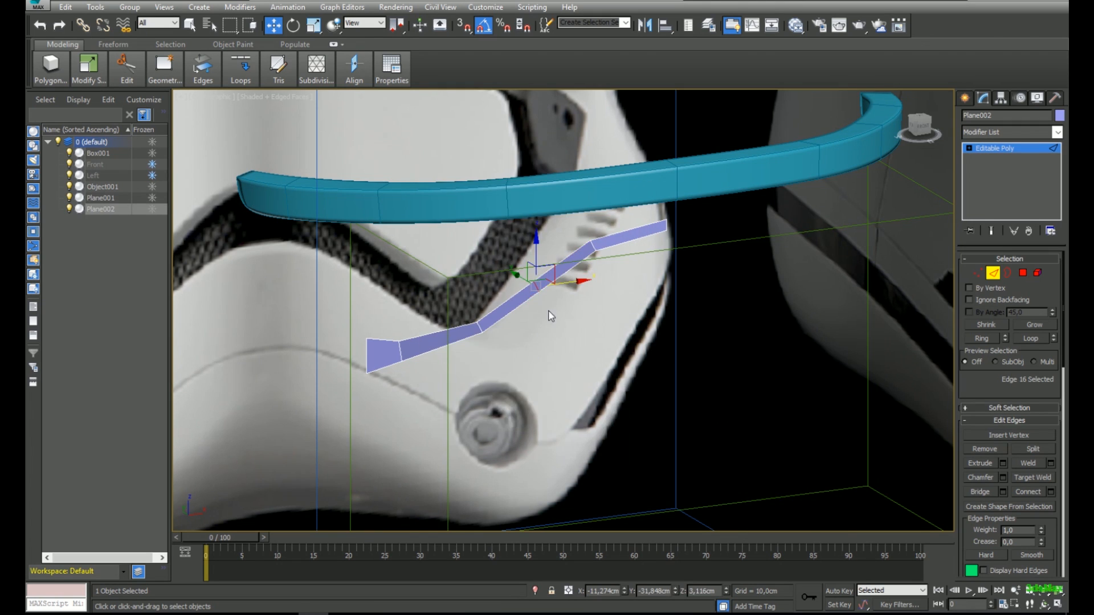
key("f")
key("l")
mouse_move(589, 358)
left_mouse_down()
mouse_move(618, 358)
mouse_move(601, 351)
left_mouse_up()
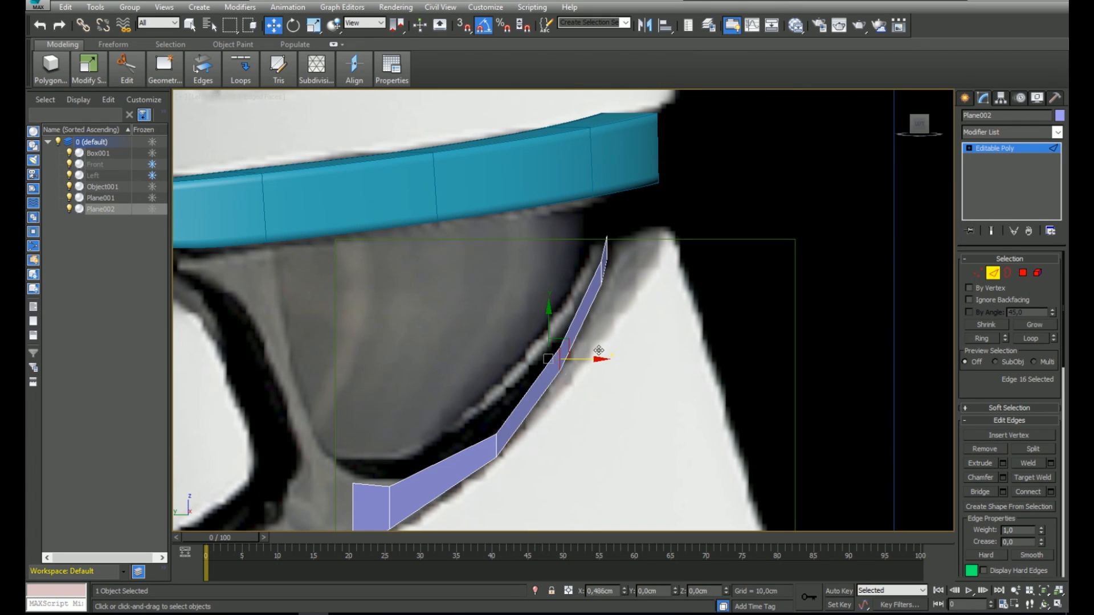
key("f")
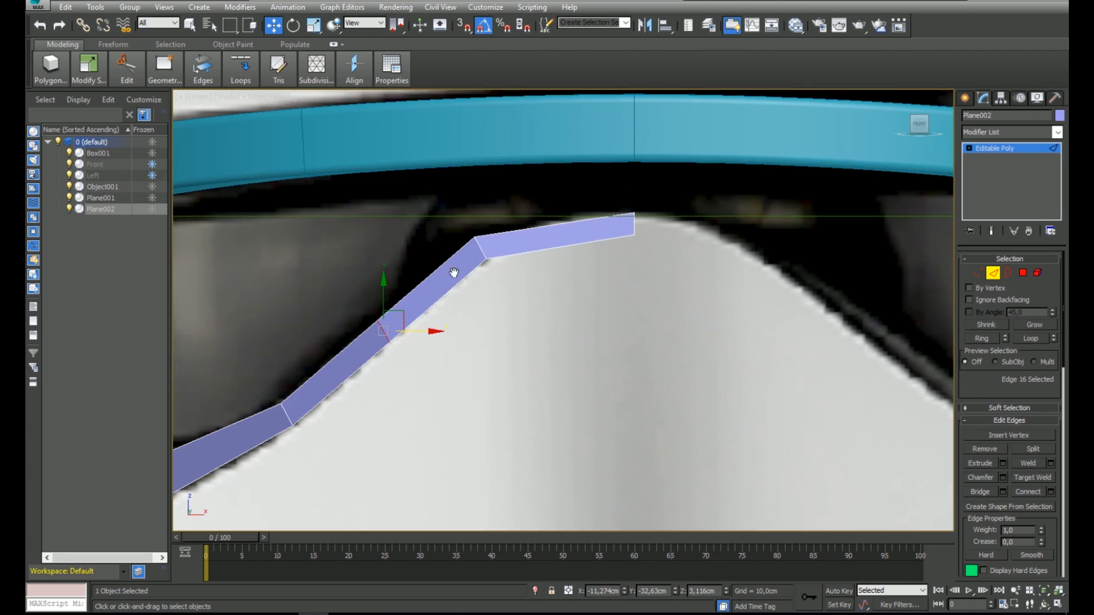
- Extend the strip's outer end edge up toward the outer corner of the eye in the front view
scroll(594, 234, "down", 3)
scroll(473, 340, "up", 2)
scroll(444, 307, "up", 3)
key("2")
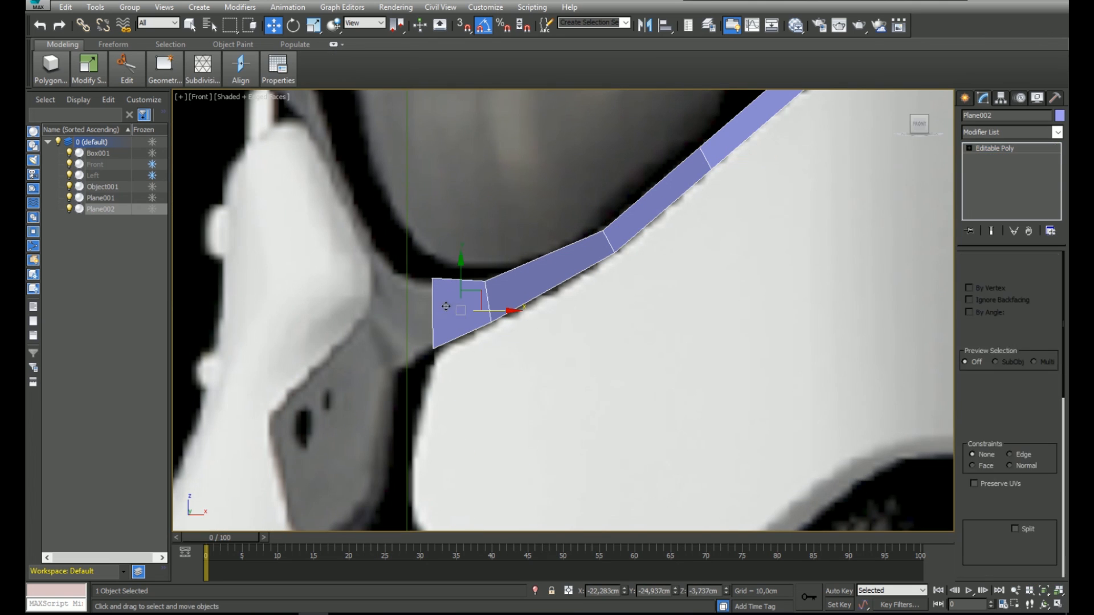
key("2")
left_click(433, 307)
middle_click_drag(434, 306, 493, 310)
mouse_move(510, 303)
left_mouse_down("shift")
mouse_move(440, 276)
mouse_move(451, 245)
left_mouse_up("shift")
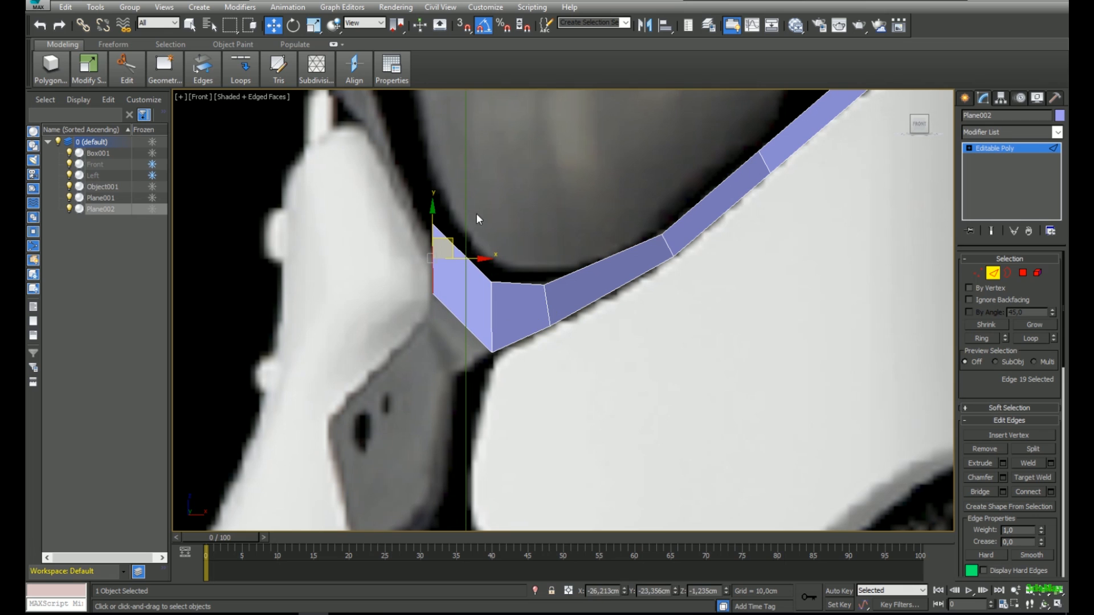
- Make the rim mesh see-through and fit its outer end vertices to the eye corner in the front and left views
key("alt+x")
key("1")
left_click_drag(472, 192, 396, 246)
mouse_move(453, 215)
left_mouse_down()
mouse_move(457, 261)
mouse_move(461, 249)
mouse_move(435, 271)
left_mouse_up()
left_click(434, 294)
left_click_drag(453, 246, 443, 243)
left_click_drag(451, 319, 391, 205)
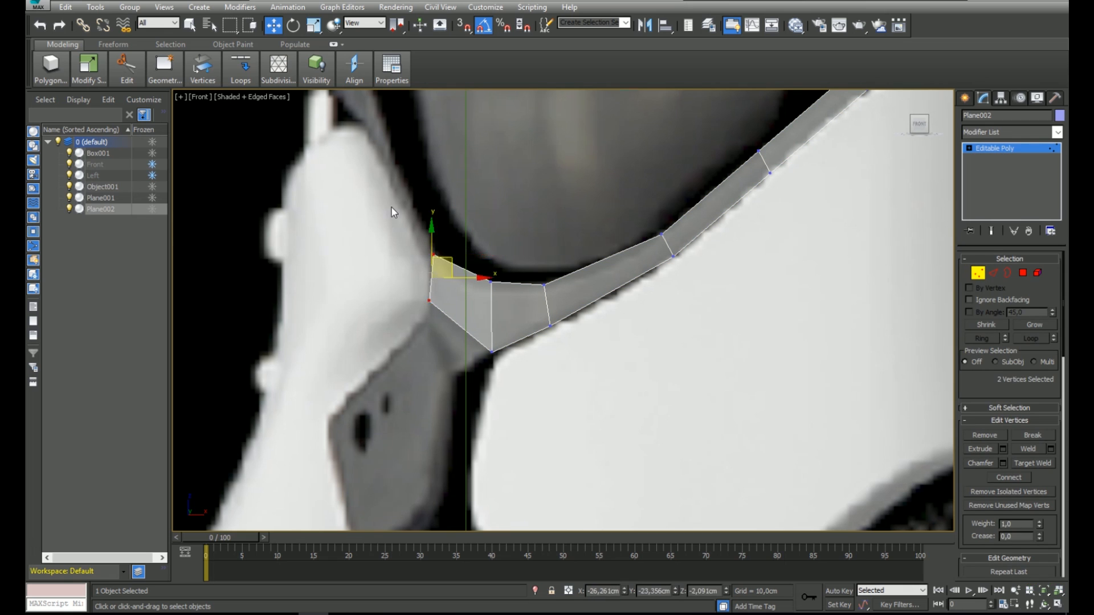
key("l")
left_click_drag(494, 378, 464, 354)
key("f")
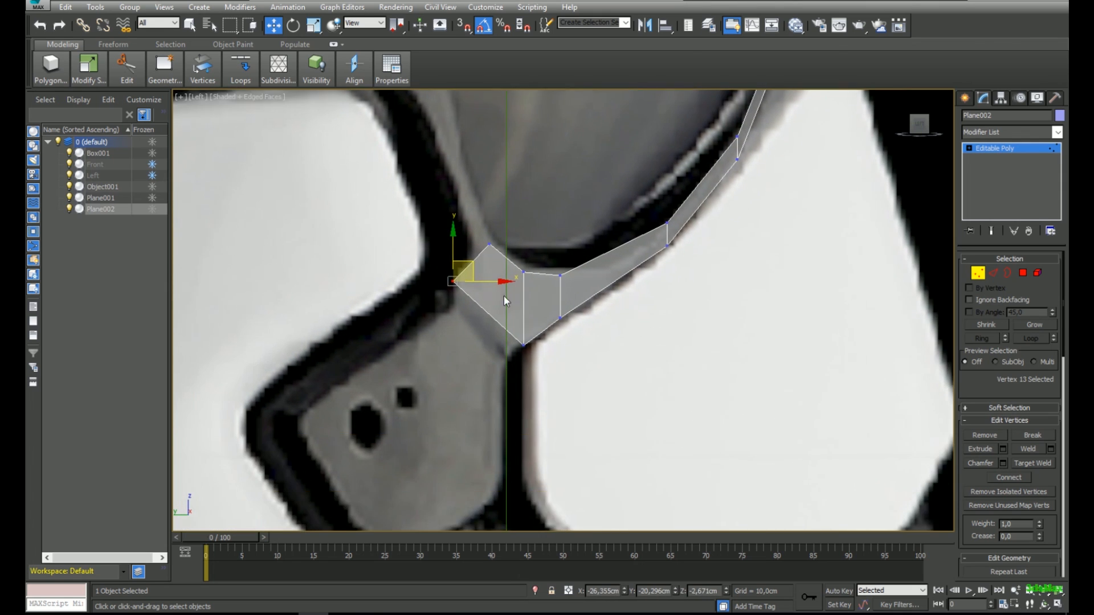
- Extend the lower edge of the outer corner face into a short strip and fit its vertices in both views
scroll(491, 287, "up", 2)
key("2")
left_click_drag(480, 308, 435, 323, "shift")
key("1")
left_click(388, 317)
left_click_drag(464, 395, 386, 320)
key("l")
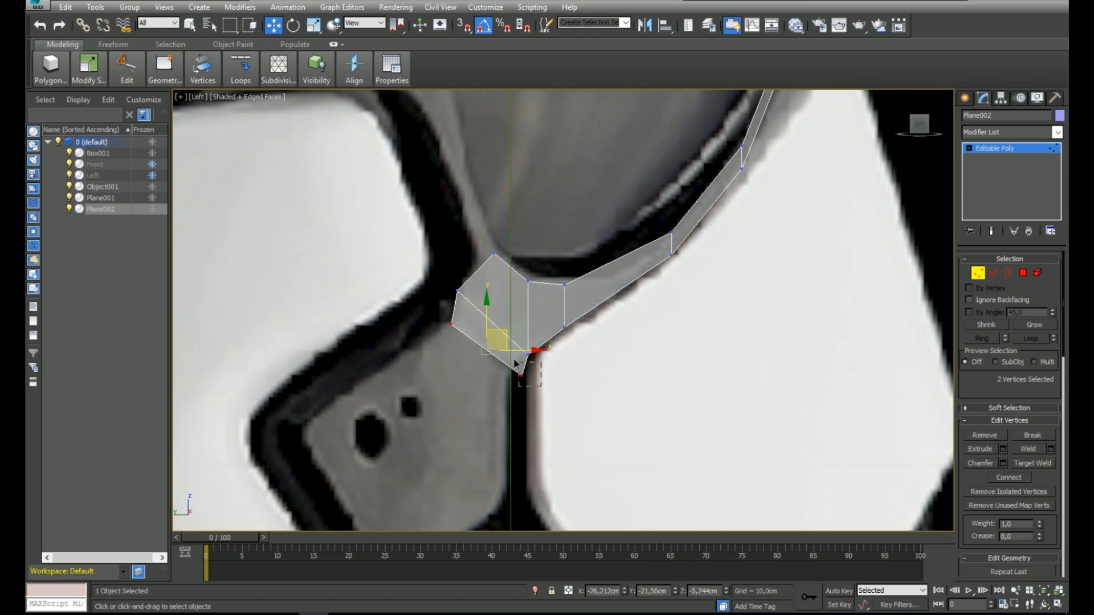
key("f")
- Extend the short strip's lower edge down the grey cheek piece and fit the new vertices in the front and left views
key("2")
middle_click_drag(447, 347, 469, 271)
left_click_drag(475, 256, 410, 283, "shift")
key("1")
left_click(417, 375)
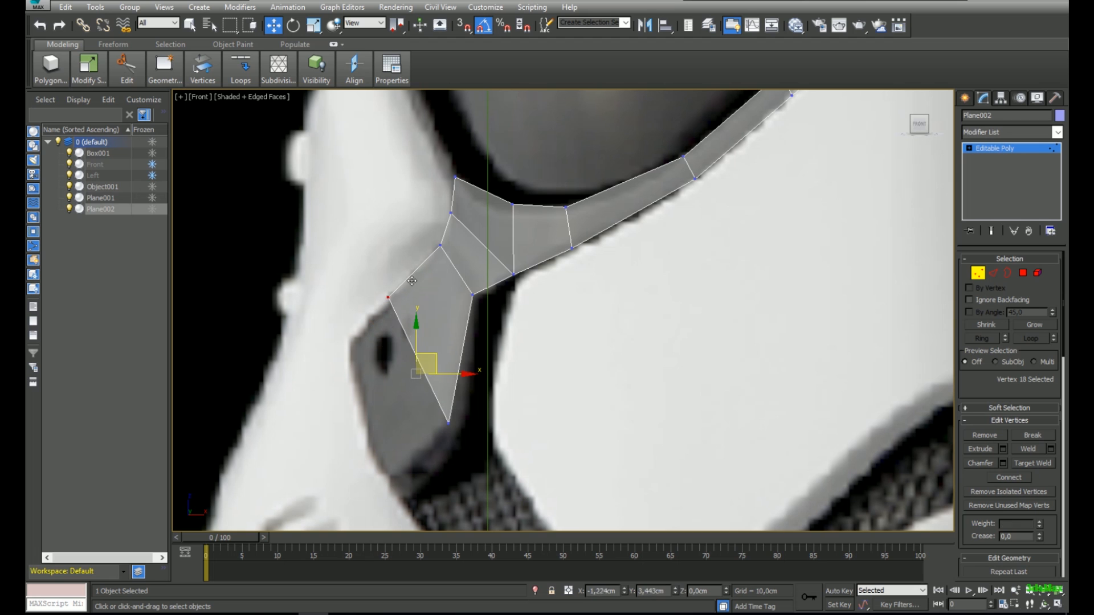
left_click(449, 423)
left_click(386, 300, "ctrl")
key("l")
left_click_drag(547, 377, 542, 374)
left_click(468, 308)
left_click_drag(508, 308, 446, 348)
middle_click_drag(447, 349, 478, 285)
- Extend the cheek piece's lower edge across its two dark holes and align the new vertices in both views
key("2")
left_click(491, 308)
left_click_drag(508, 292, 433, 341, "shift")
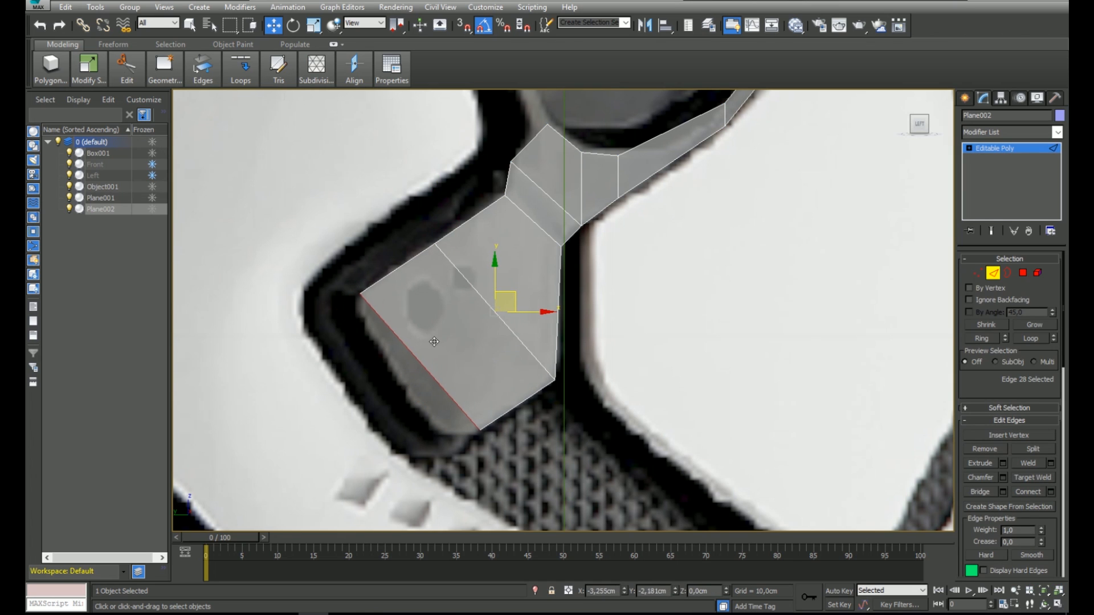
key("1")
left_click(360, 293)
left_click_drag(396, 273, 398, 272)
left_click(480, 432, "ctrl")
key("f")
middle_click_drag(466, 385, 464, 354)
left_click_drag(467, 368, 425, 359)
- Add a narrow final strip along the cheek piece's outer edge and fit its corner vertices in both views
key("2")
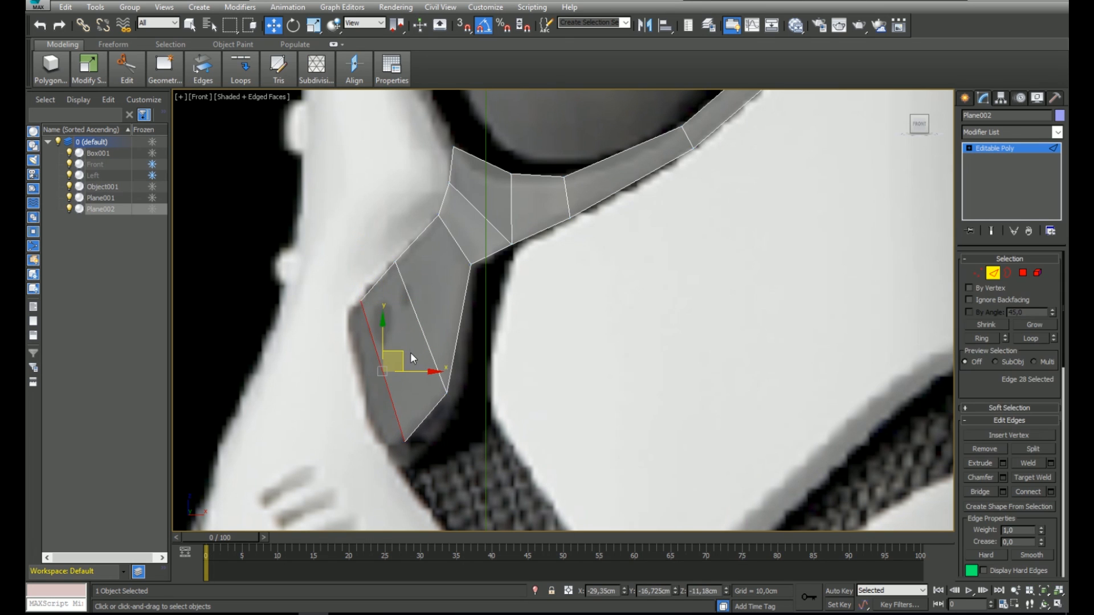
key("l")
key("1")
left_click_drag(365, 272, 399, 297)
left_click_drag(474, 425, 468, 388)
left_click_drag(386, 288, 355, 311, "ctrl")
key("f")
middle_click_drag(384, 312, 382, 274)
left_click_drag(425, 349, 401, 343)
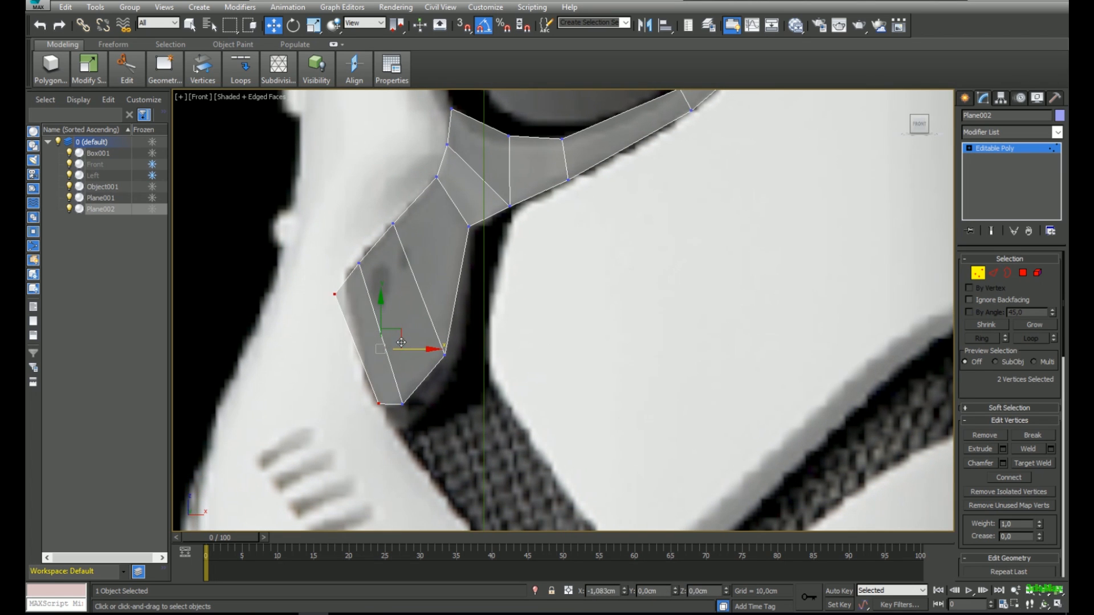
left_click(451, 363)
scroll(450, 364, "down", 5)
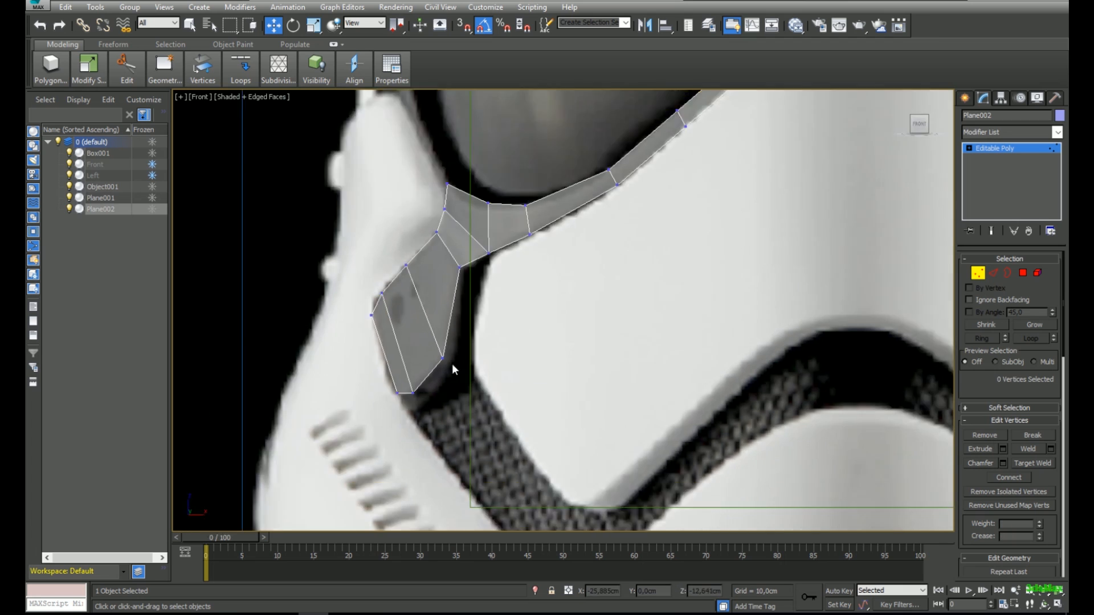
scroll(448, 364, "up", 3)
left_click_drag(448, 361, 426, 388)
- Select the ring of cross edges on the cheek piece and connect them with 2 segments and a pinch of 0
key("l")
middle_click_drag(545, 208, 514, 281)
key("2")
left_click(393, 408)
left_click(381, 416)
key("alt+r")
right_click(452, 321)
left_click(393, 372)
left_click(571, 314)
left_click_drag(572, 335, 568, 225)
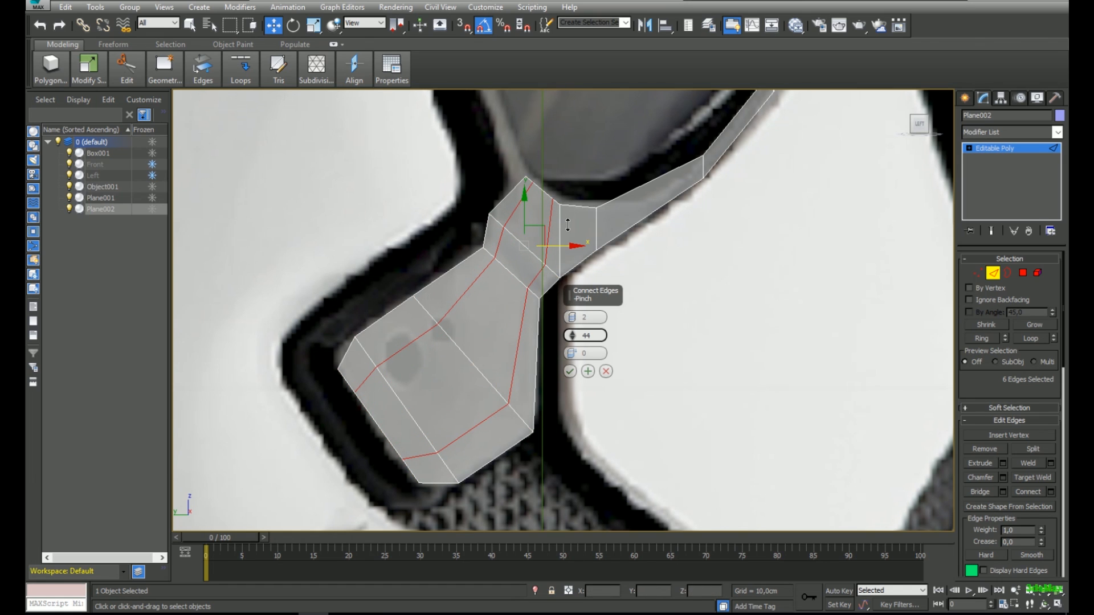
right_click(573, 337)
left_click(570, 372)
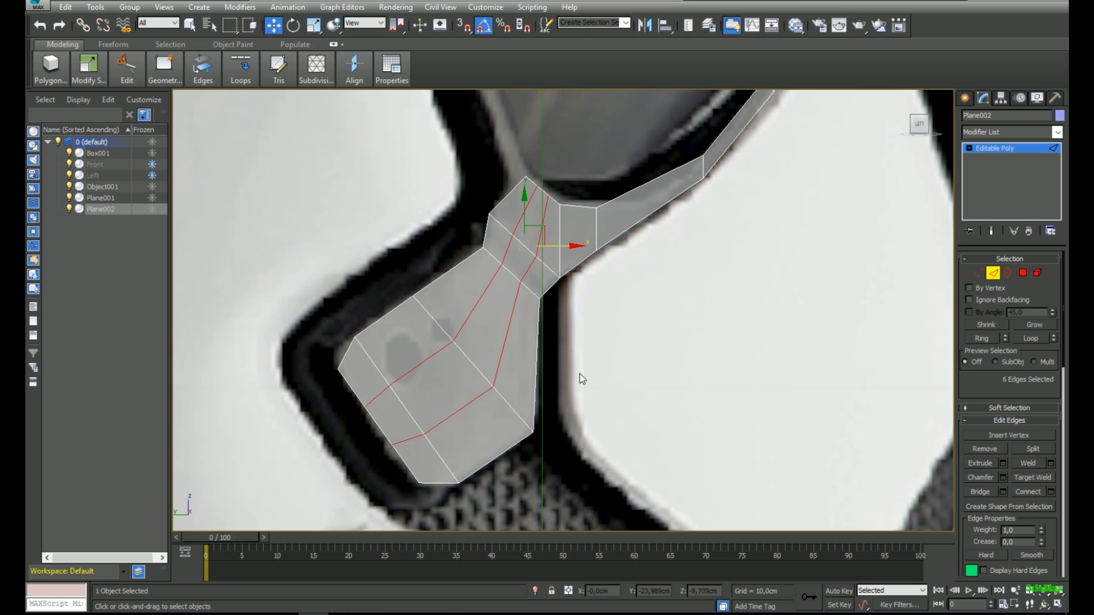
- Adjust the new vertices along the rim's upper edge at the outer eye corner in the left view
key("1")
scroll(562, 211, "up", 4)
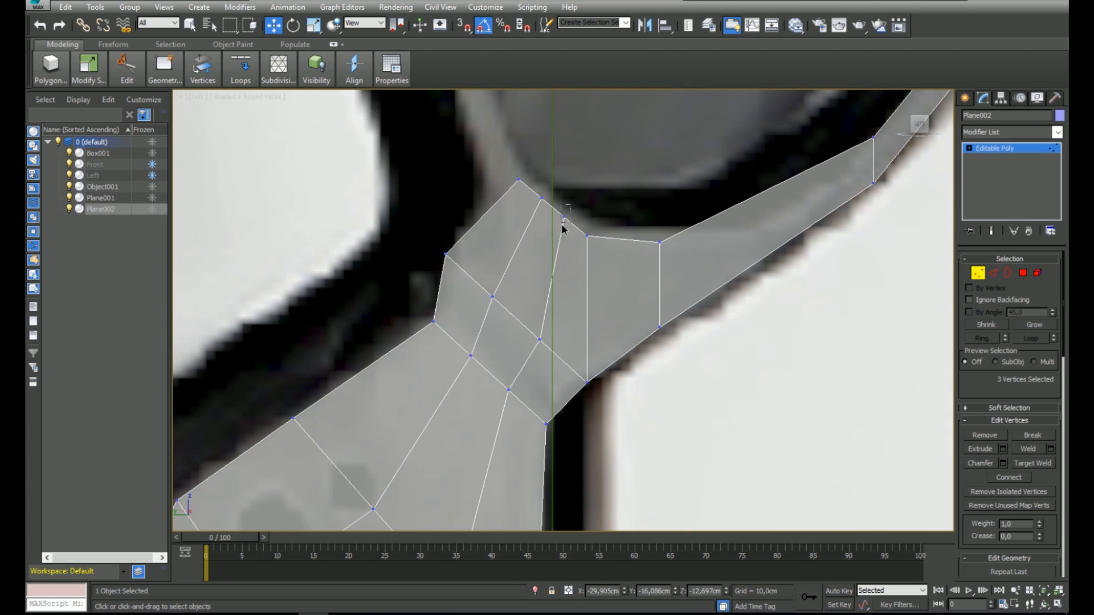
left_click(541, 199)
left_click_drag(559, 194, 558, 195)
scroll(559, 193, "down", 5)
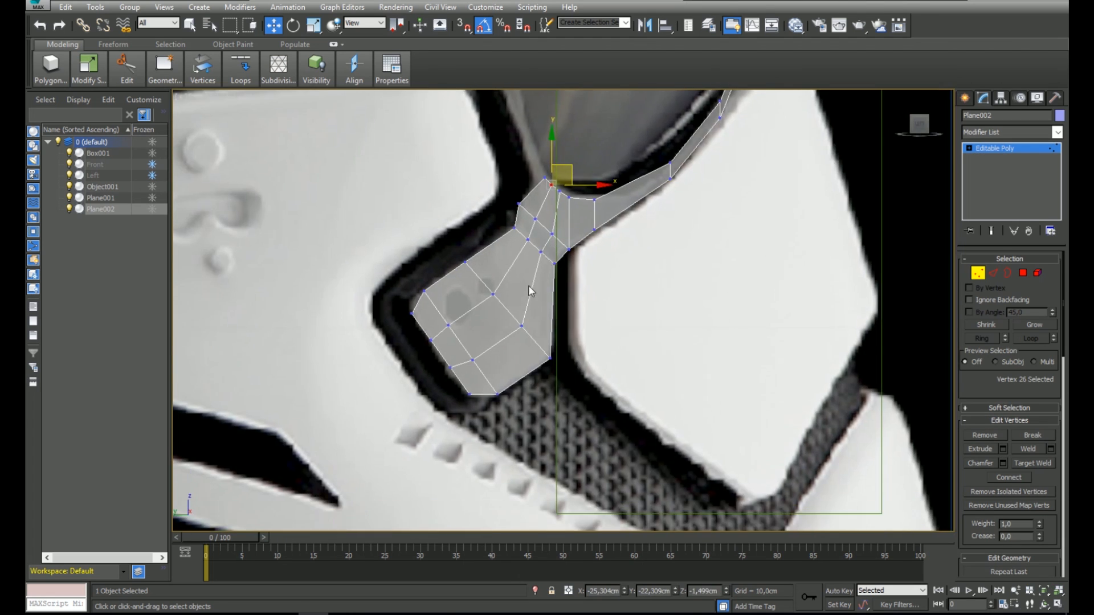
- Reposition the cheek piece's inner and border vertices in the left view to even the mesh and round its outline
scroll(504, 346, "up", 4)
left_click_drag(483, 363, 394, 400)
left_click_drag(447, 367, 470, 405)
left_click_drag(433, 280, 352, 345)
left_click_drag(401, 306, 379, 274)
left_click(515, 217)
left_click_drag(490, 238, 478, 222)
left_click(378, 269)
left_click(547, 304)
left_click_drag(546, 303, 562, 326)
left_click_drag(374, 219, 374, 220)
- Fit the cheek piece's outer border vertices to the reference in the front view and check the shape in perspective
key("f")
scroll(440, 223, "down", 4)
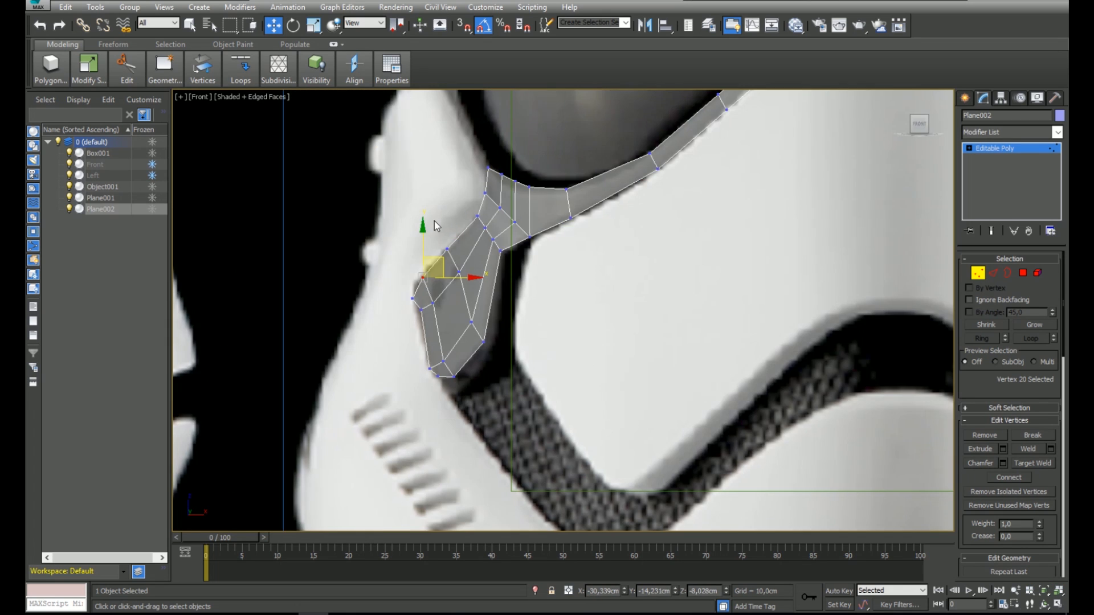
scroll(420, 319, "up", 4)
left_click_drag(417, 317, 434, 280)
middle_click_drag(515, 205, 497, 255)
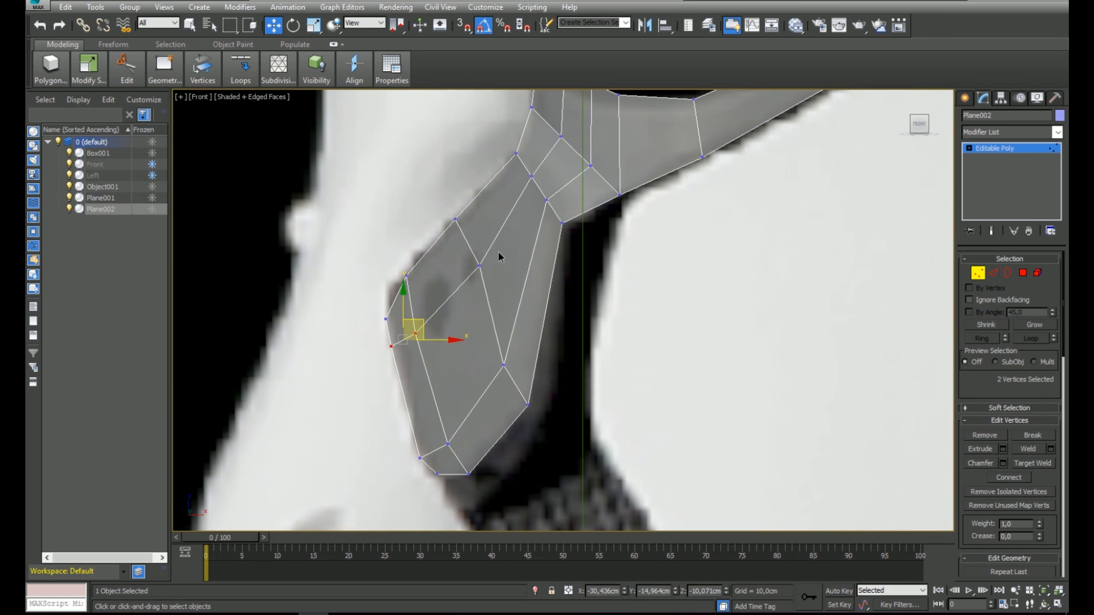
mouse_move(464, 298)
middle_mouse_down("alt")
mouse_move(507, 289)
mouse_move(547, 320)
mouse_move(603, 260)
mouse_move(501, 281)
middle_mouse_up("alt")
key("f")
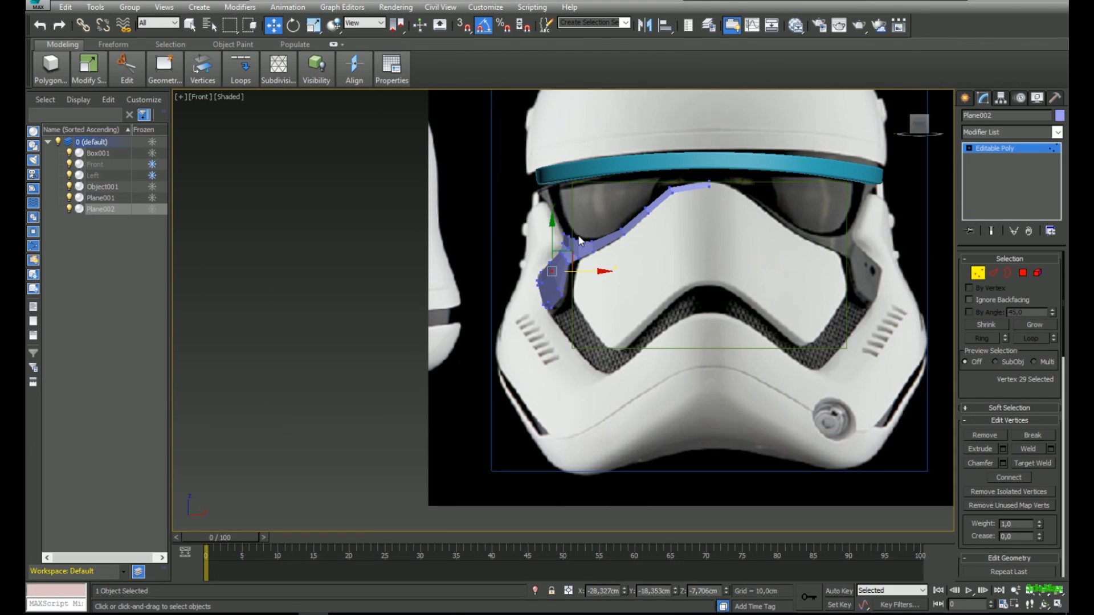
- Show the piece see-through with edged faces in the left view and reposition the upper rim vertices to round the outer eye corner
key("l")
key("F4")
scroll(598, 266, "up", 8)
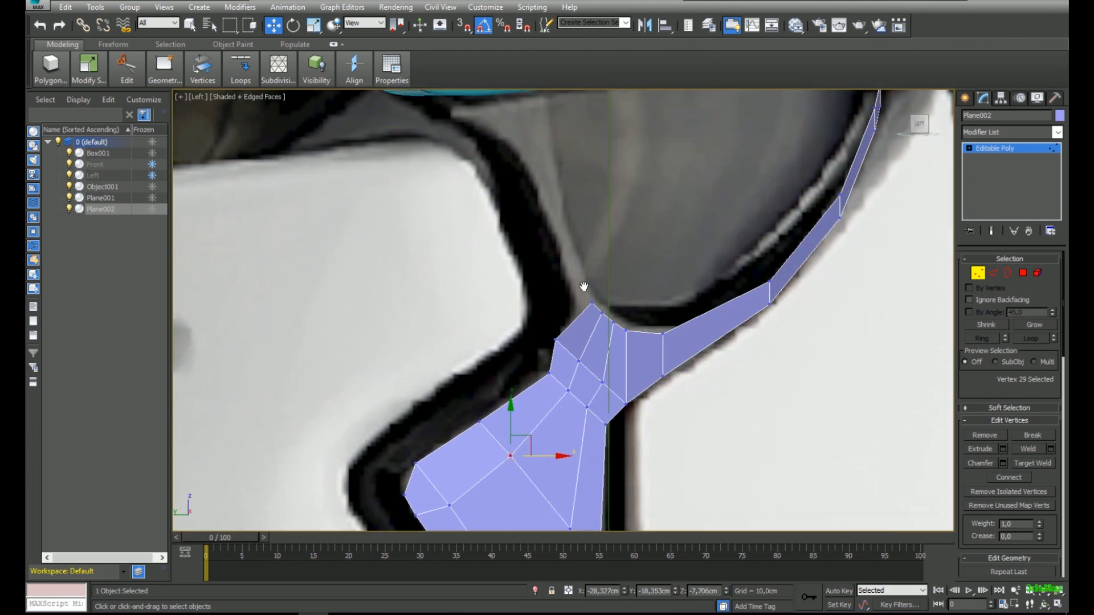
key("alt+x")
key("2")
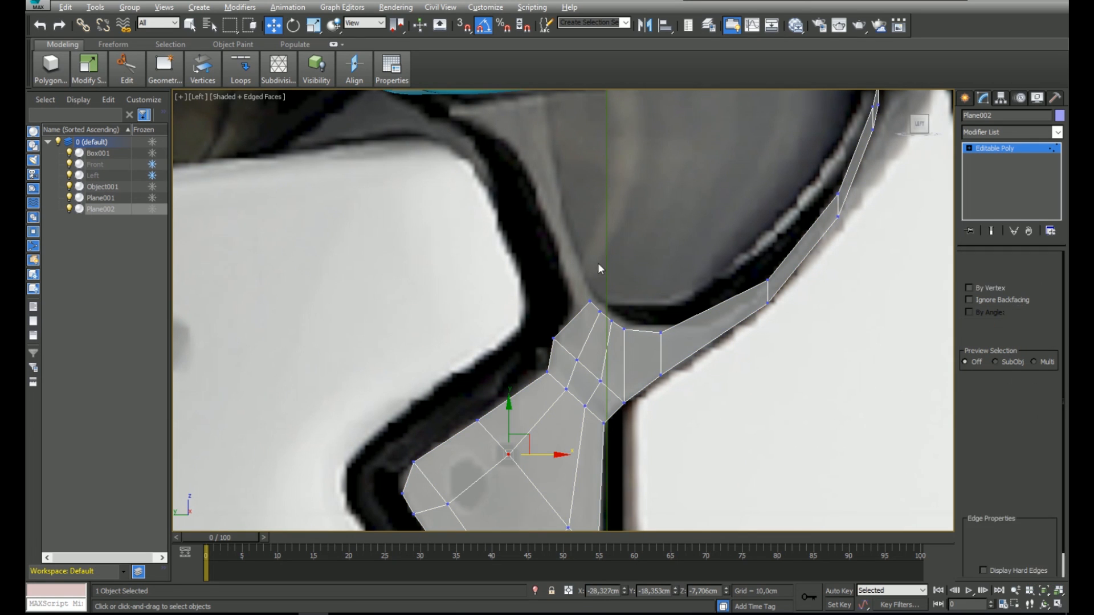
left_click(583, 311)
scroll(608, 317, "up", 4)
key("1")
scroll(609, 295, "down", 2)
left_click_drag(659, 284, 619, 336)
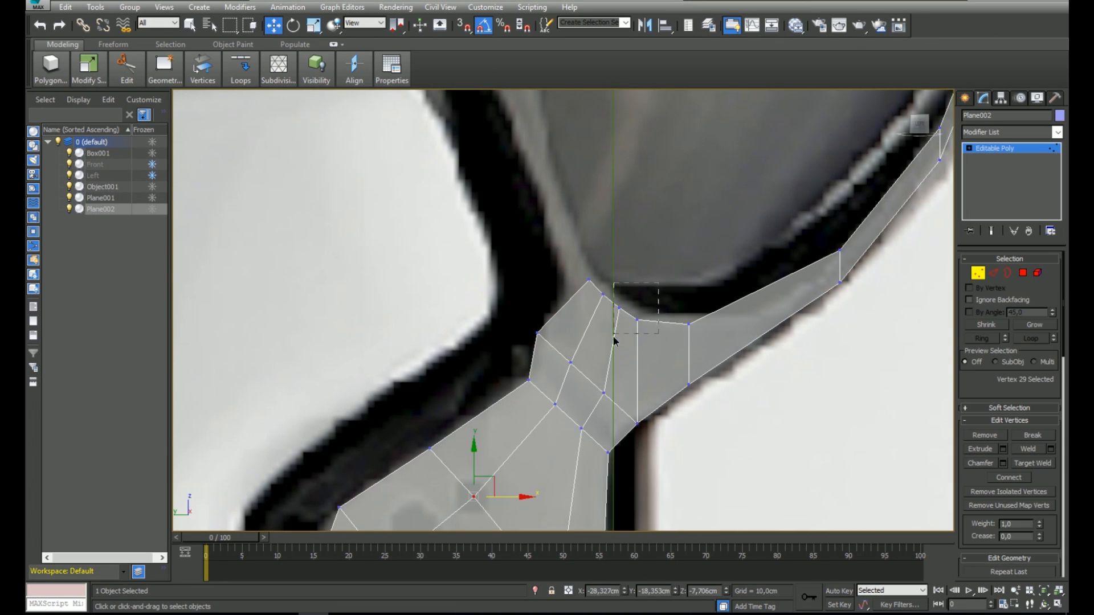
left_click_drag(664, 307, 680, 309)
scroll(642, 327, "up", 2)
left_click(638, 305)
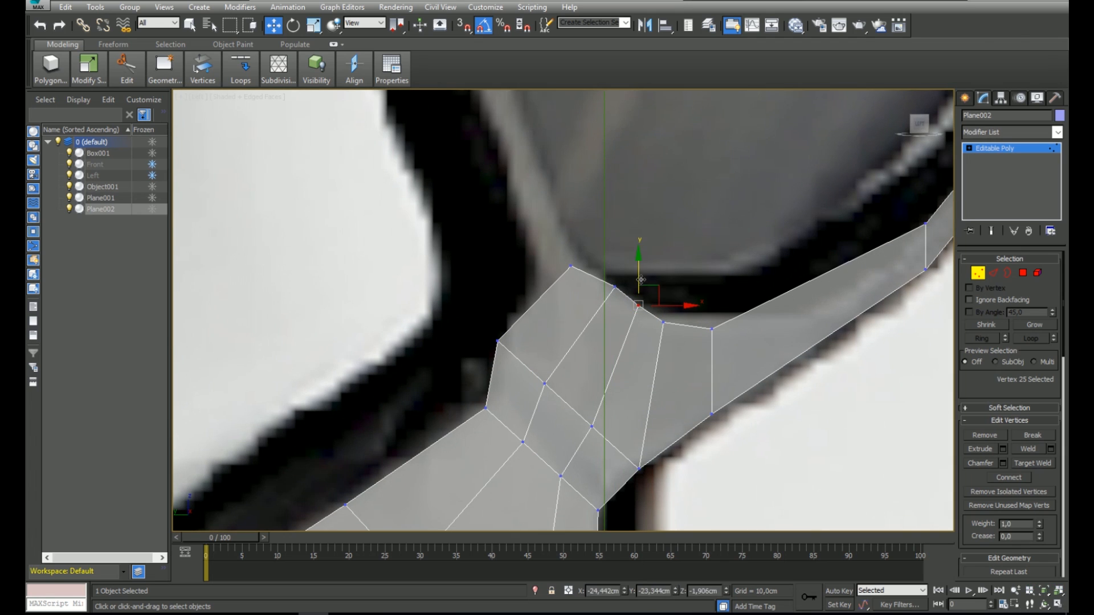
left_click(570, 266)
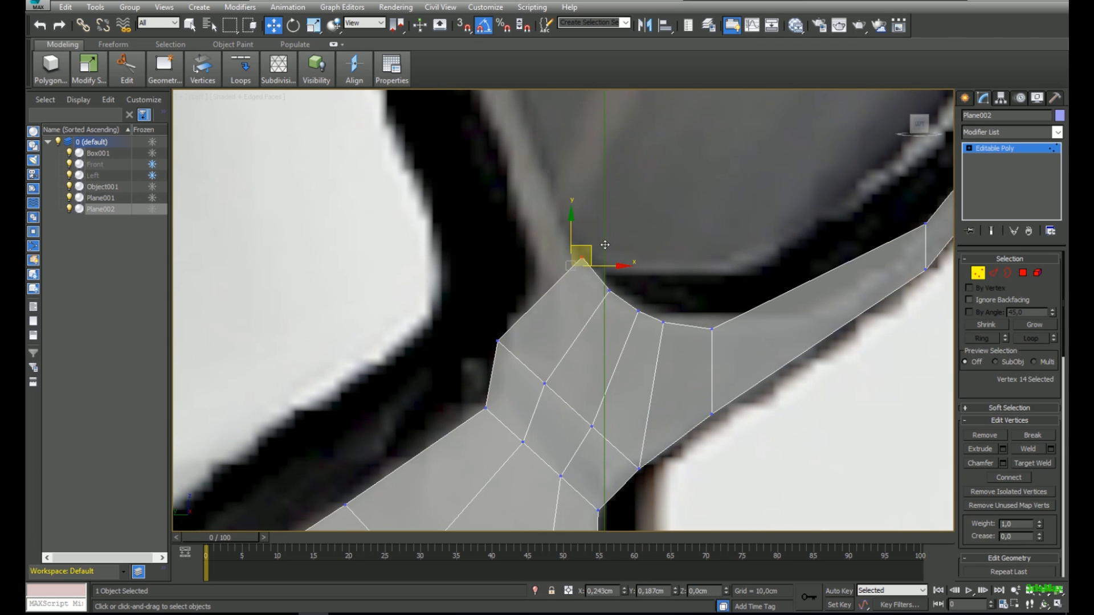
- Extend the open edge at the outer eye corner upward with a new face and fit its rear vertex to the strut
key("2")
left_click(556, 284)
left_click_drag(571, 295, 541, 213, "shift")
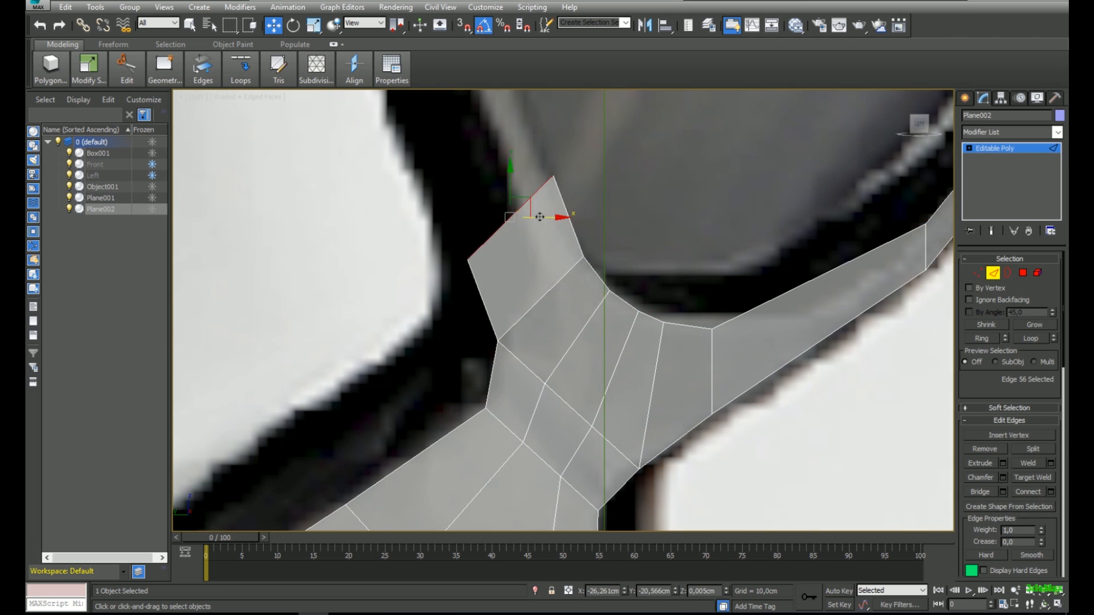
key("1")
left_click_drag(487, 248, 538, 195)
left_click_drag(497, 341, 610, 330)
key("ctrl+z")
key("ctrl+z")
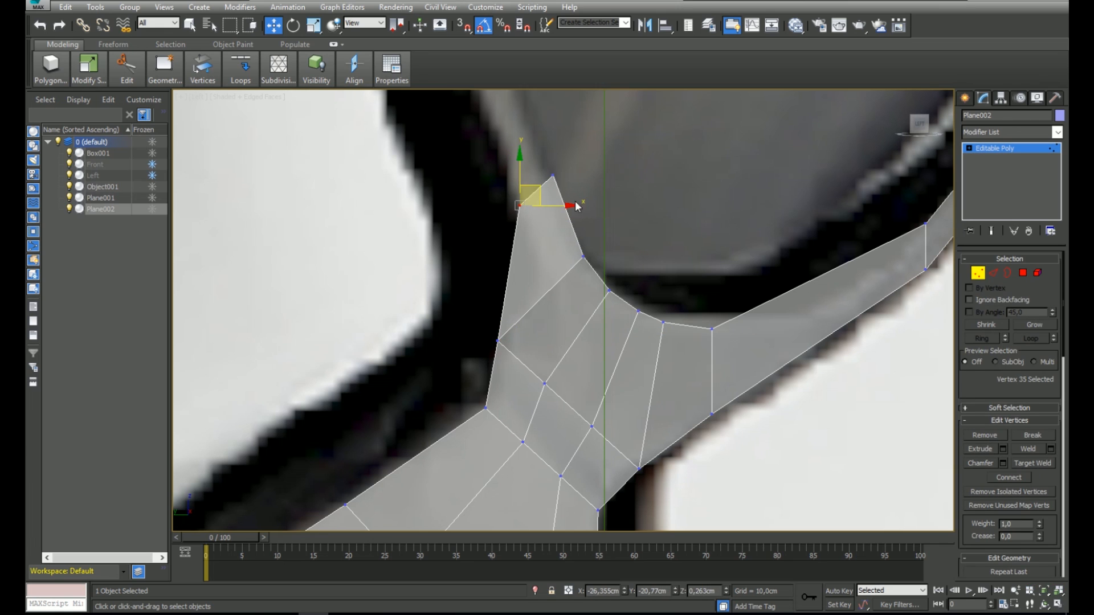
- Lower both end vertices of the new face to form a short segment just above the eye corner, comparing it in the front view
left_click_drag(539, 200, 549, 269)
left_click(552, 176)
left_click_drag(571, 170, 584, 224)
left_click(530, 274)
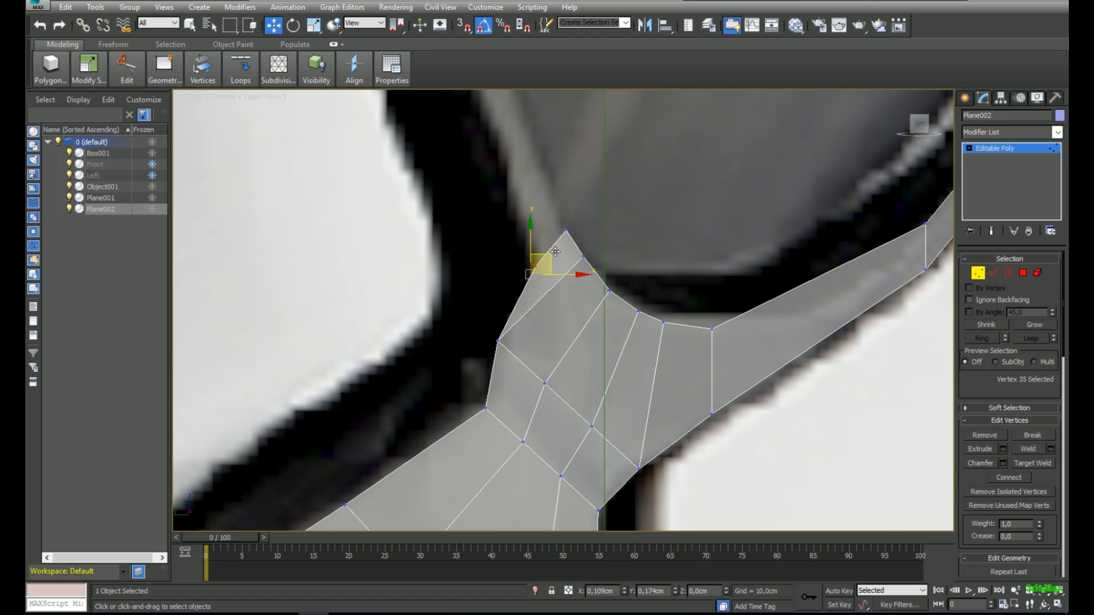
scroll(564, 299, "down", 3)
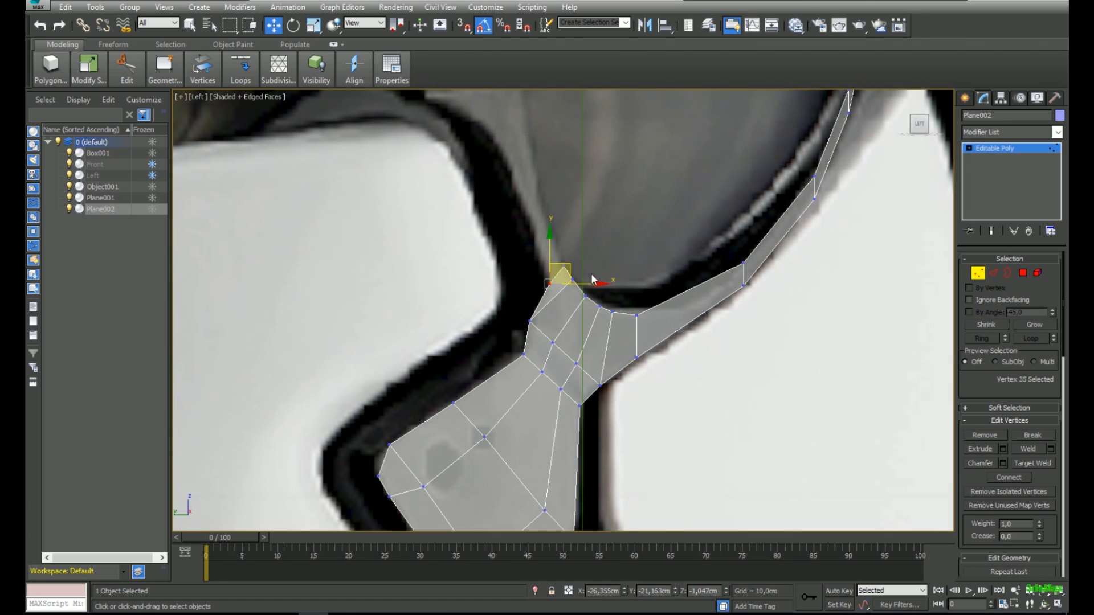
scroll(563, 274, "up", 3)
left_click(565, 259, "ctrl")
key("f")
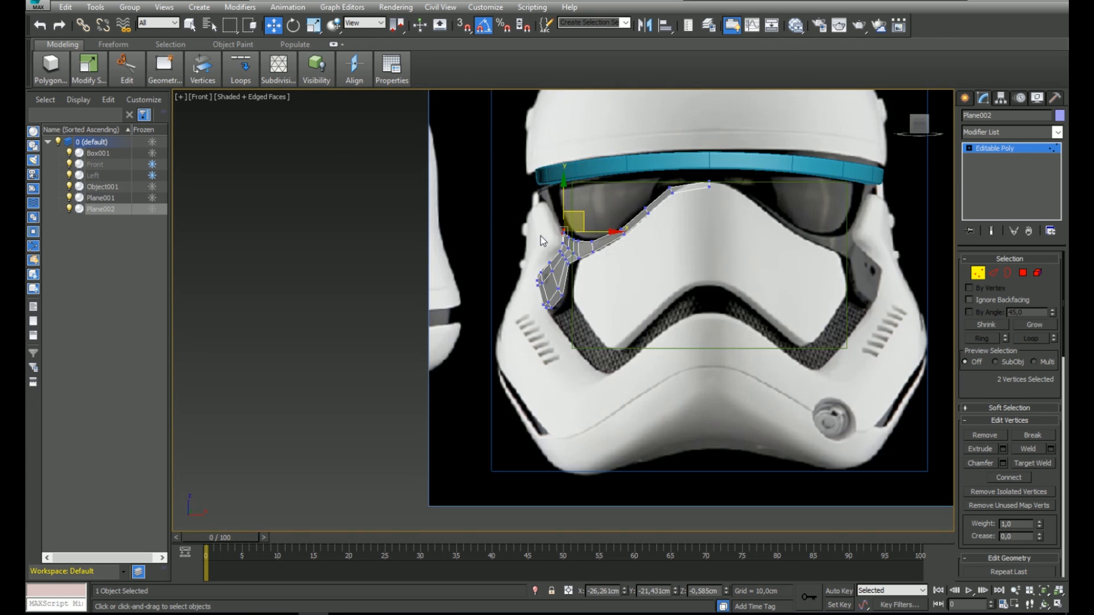
scroll(560, 239, "up", 7)
- Extend the end edge up along the strut in the left view and fit the new vertices to the strut in the front view
key("l")
key("2")
middle_click_drag(576, 214, 647, 354)
left_click_drag(583, 165, 585, 228, "shift")
key("1")
left_click(546, 235, "ctrl")
key("f")
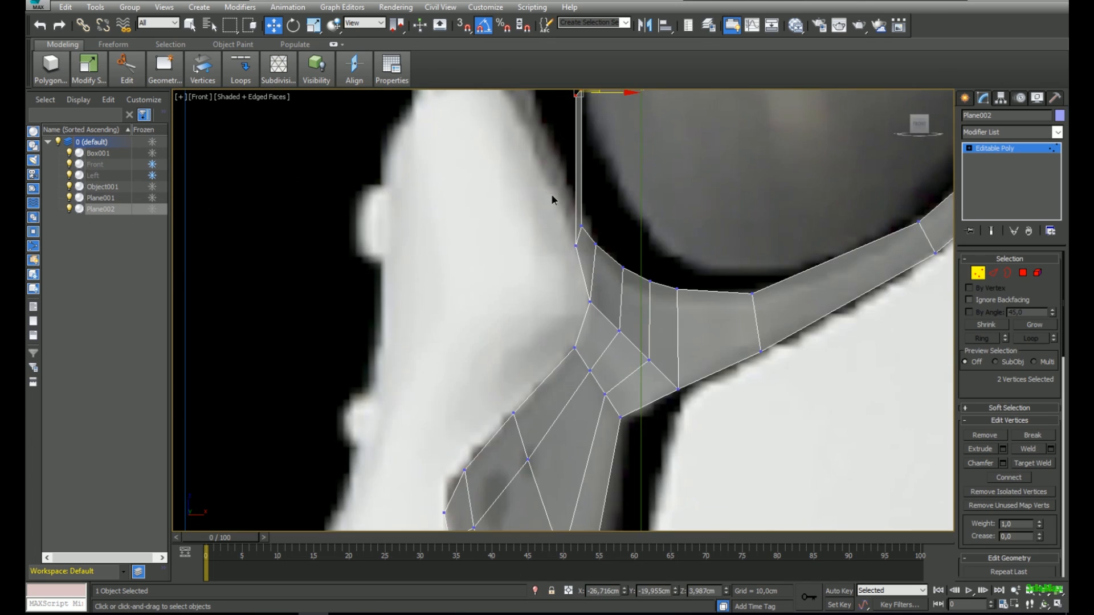
middle_click_drag(537, 200, 529, 372)
left_click_drag(615, 263, 566, 260)
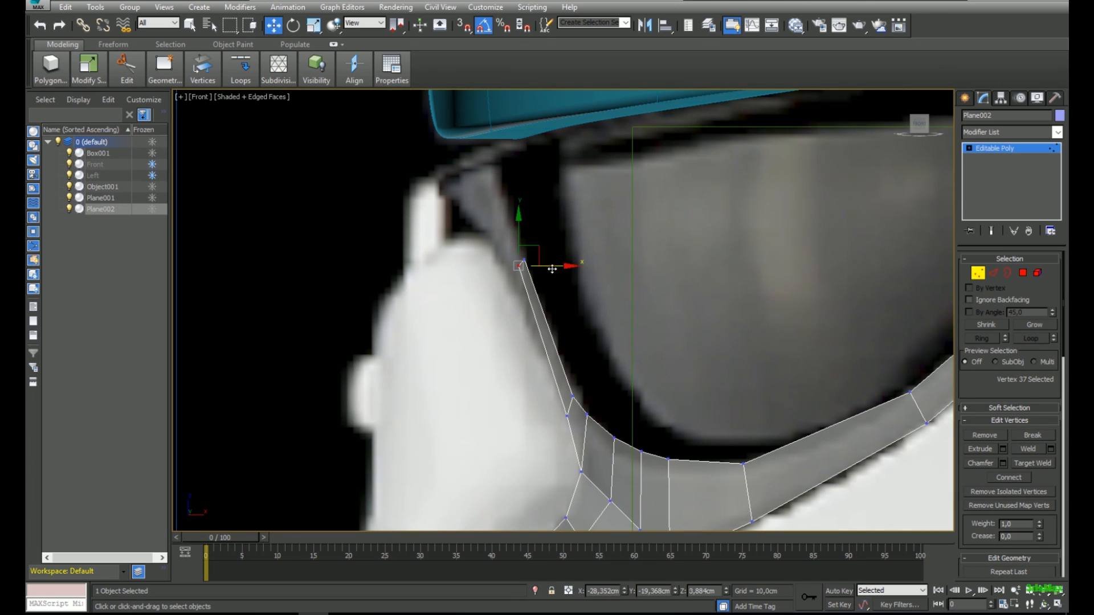
- Add another face to the strut's upper end, widen it in the left view, and match its end vertices to the front reference
key("l")
key("2")
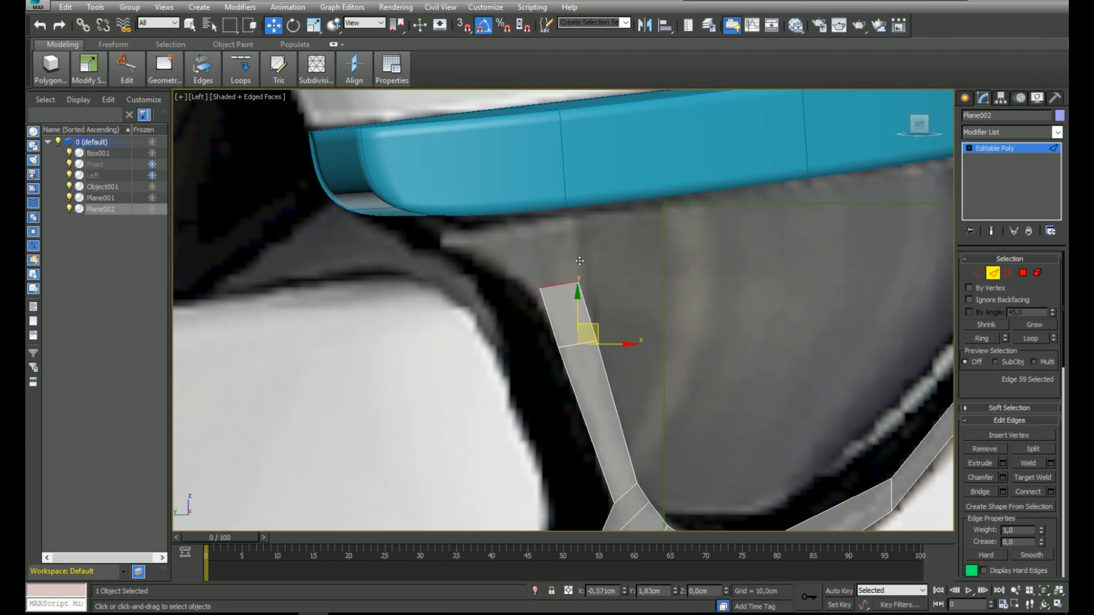
key("1")
left_click_drag(565, 259, 592, 242, "shift")
left_click(564, 276)
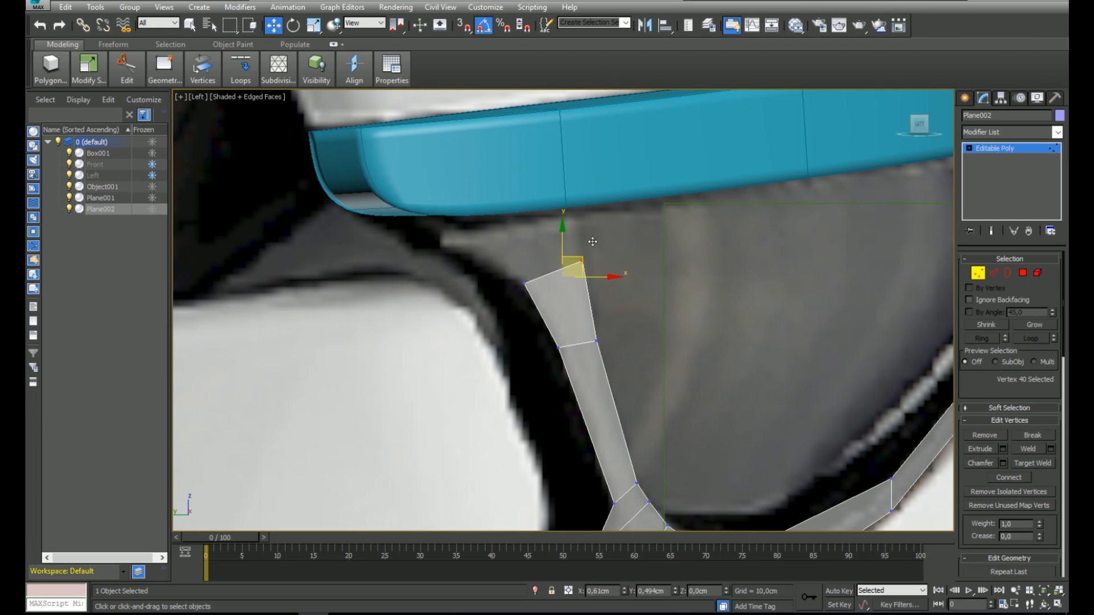
key("f")
left_click(482, 204, "ctrl")
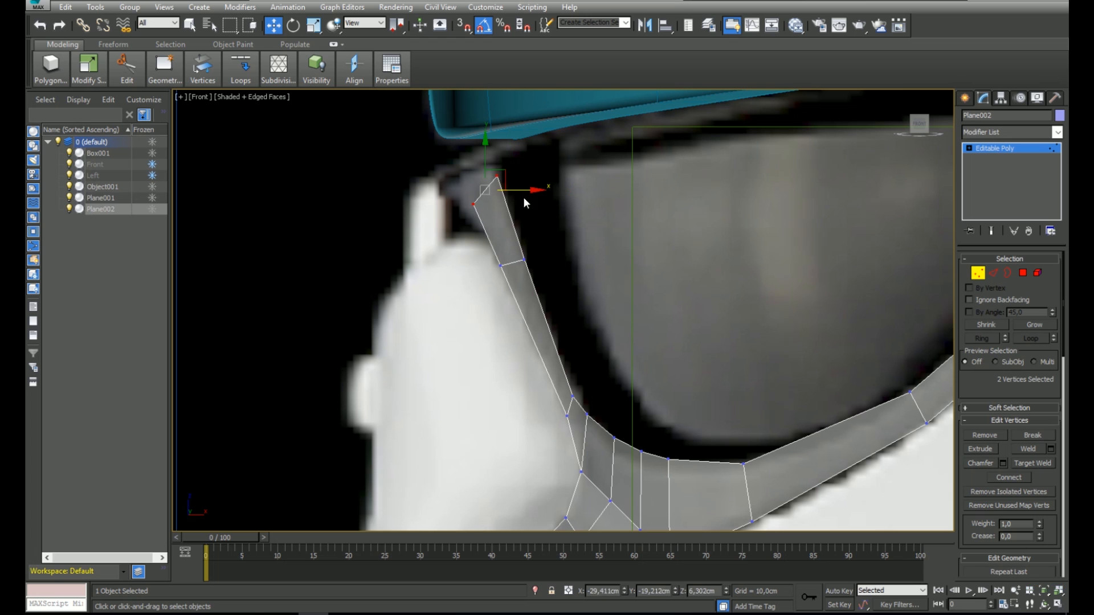
- Extend the strut's upper end rearward beneath the brow band and adjust the new vertices to the flared outline
key("l")
scroll(573, 230, "up", 2)
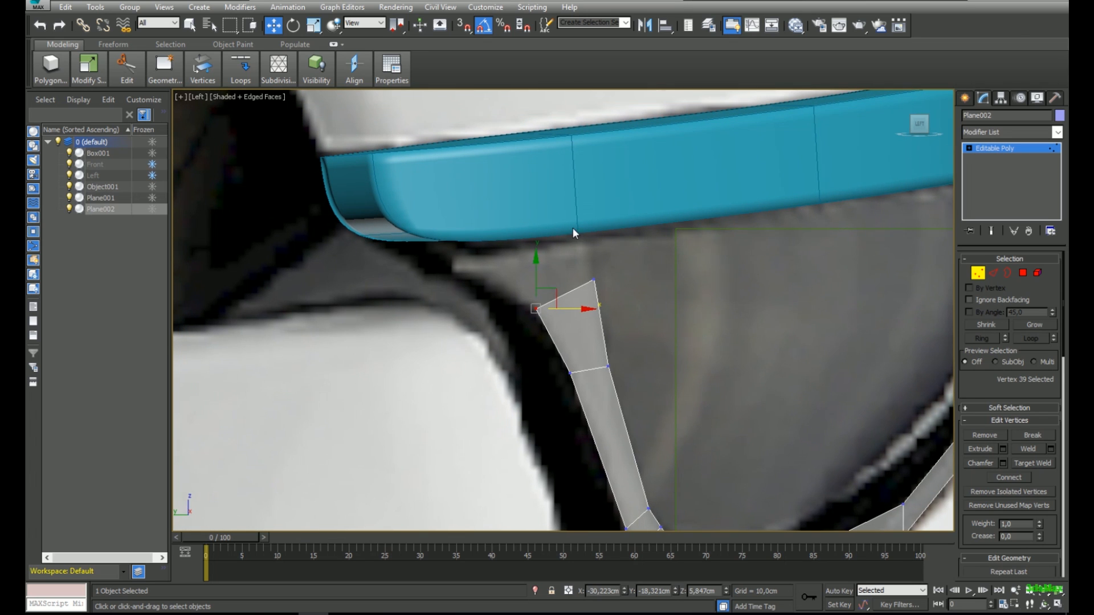
key("2")
left_click(555, 268)
left_click_drag(540, 243, 487, 252)
scroll(529, 243, "up", 2)
key("1")
left_click(550, 241)
middle_click_drag(555, 265, 548, 264)
- Extend the strut's upper edge with another face and place its vertices just below the brow band in the left view
key("2")
left_click(563, 279)
left_click_drag(562, 280, 608, 224, "shift")
key("1")
key("F3")
key("F3")
left_click_drag(716, 235, 668, 262)
left_click_drag(695, 236, 560, 253)
- Shift the strut top's outer rear vertex outward in the front view to follow the reference
key("f")
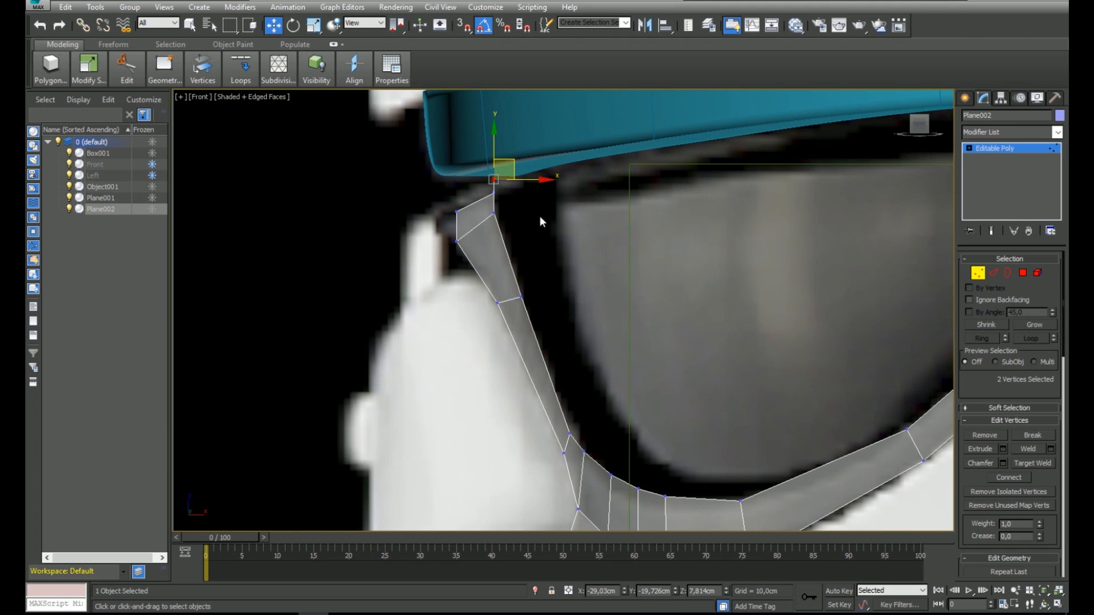
key("l")
left_click(463, 264)
key("f")
left_click_drag(533, 195, 507, 195)
middle_click_drag(499, 213, 530, 221)
key("l")
scroll(568, 223, "up", 5)
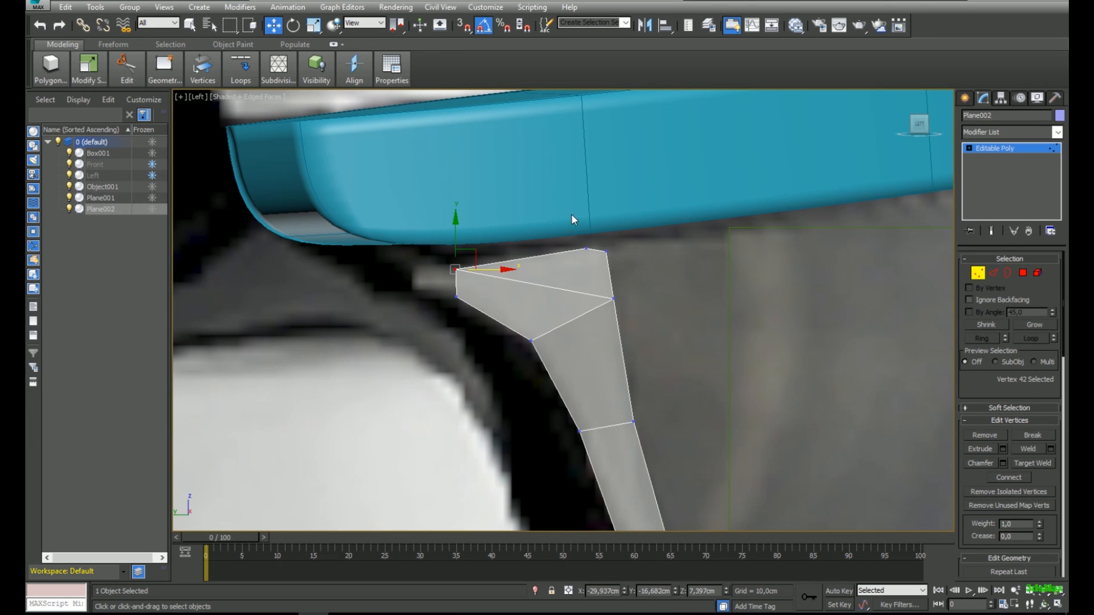
- Extend the short rear edge of the strut top backward with a small face and adjust its vertices across the helmet's width
middle_click_drag(573, 222, 621, 238)
key("2")
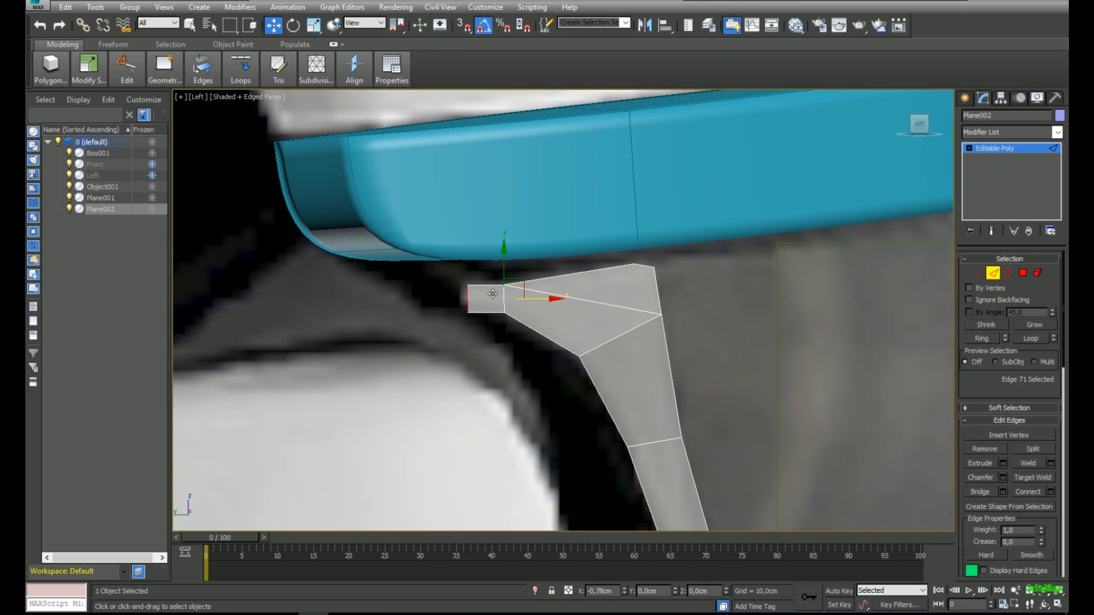
key("1")
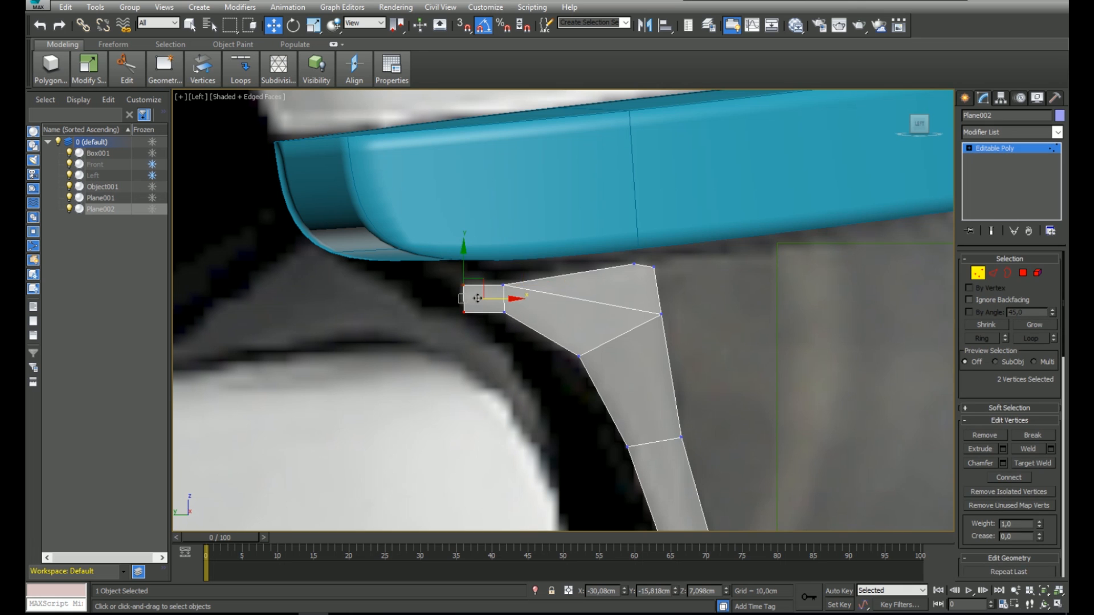
scroll(513, 305, "down", 4)
key("f")
scroll(497, 276, "up", 4)
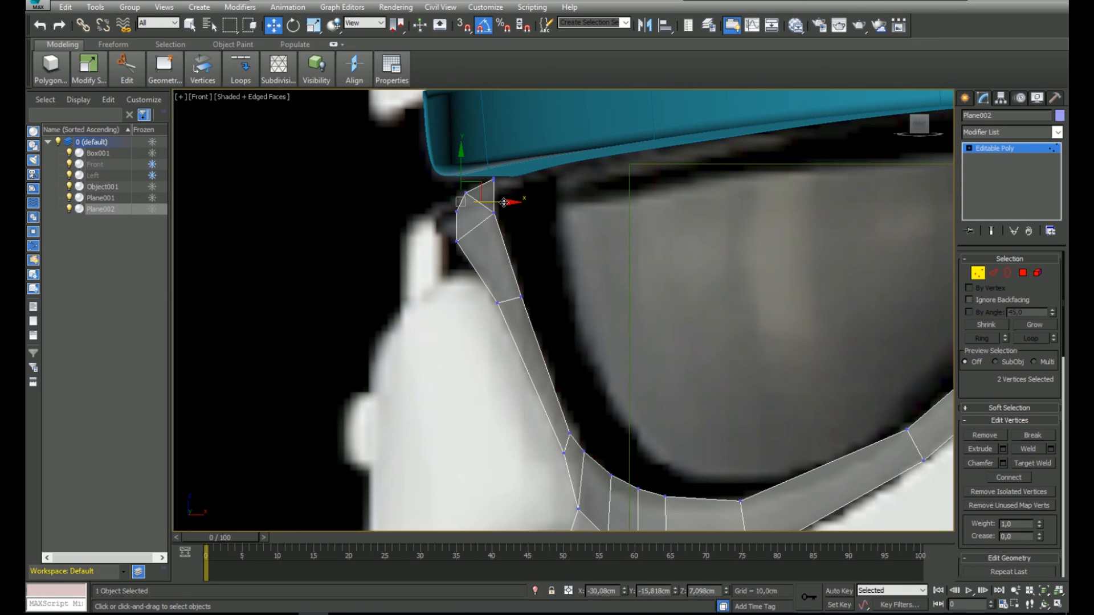
middle_click_drag(470, 213, 473, 197, "alt")
key("f")
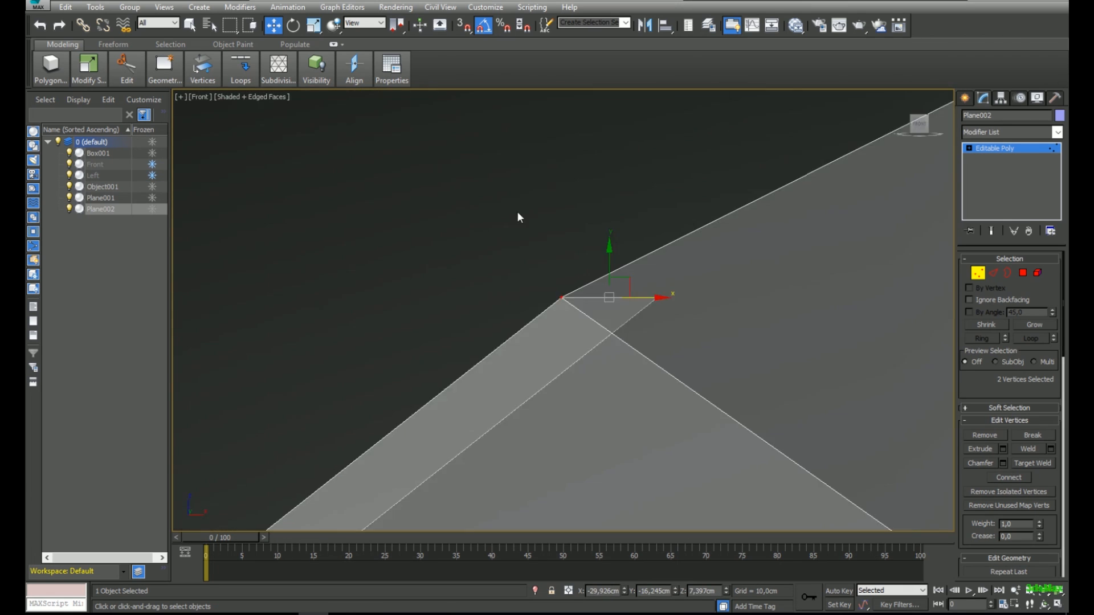
scroll(515, 215, "down", 3)
middle_click_drag(600, 237, 693, 271, "alt")
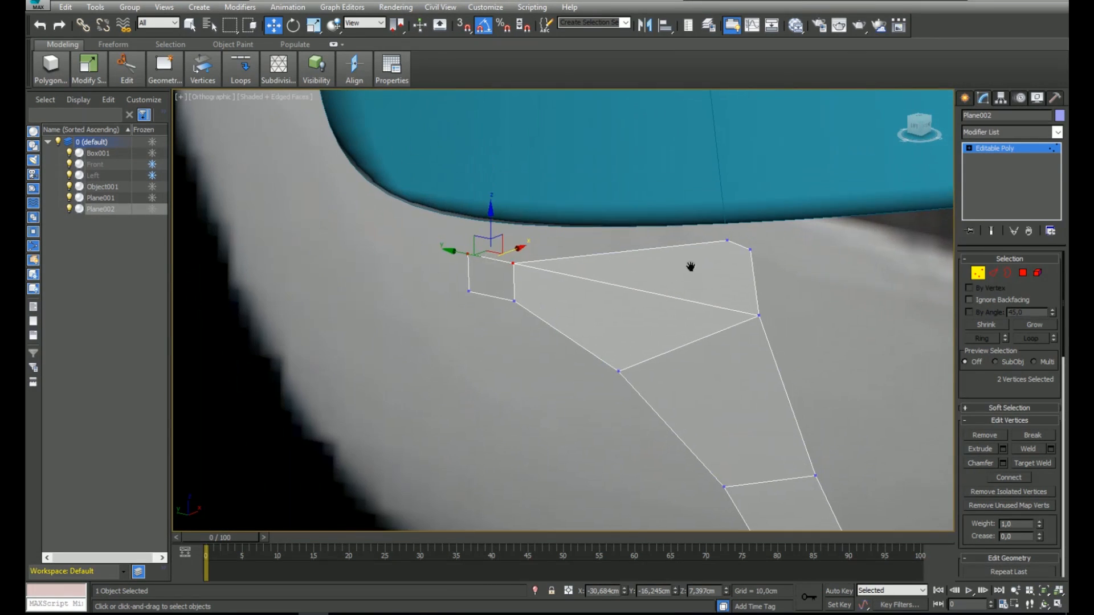
- Remove the diagonal edge across the strut top and connect the lower rear vertex to the upper front corner vertex instead
key("2")
left_click(627, 294)
key("1")
right_click(727, 246)
left_click(667, 158)
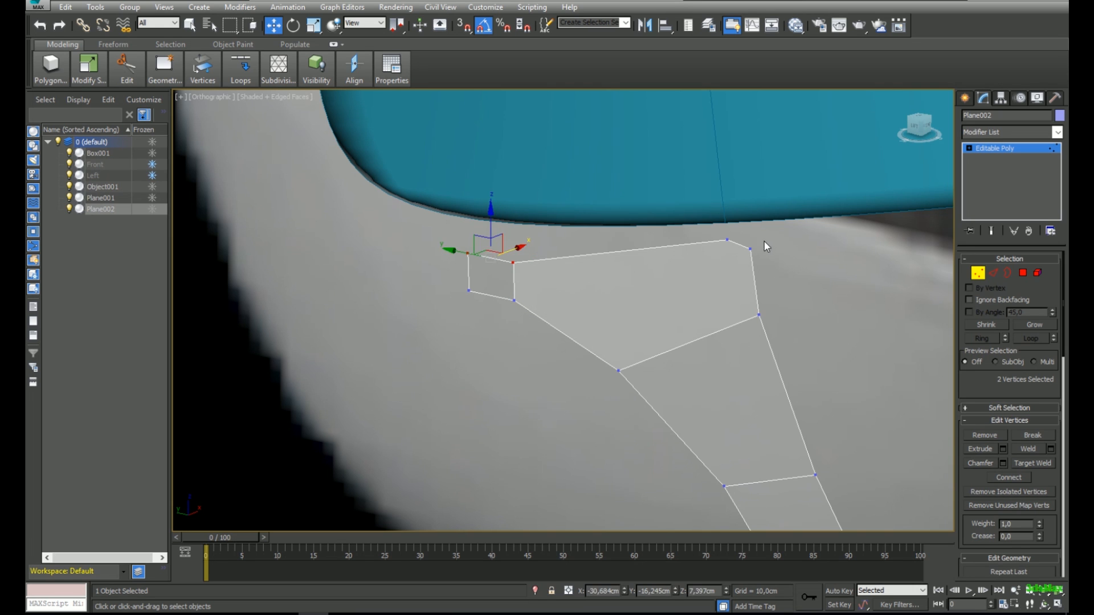
left_click_drag(540, 284, 503, 310, "ctrl")
right_click(545, 291)
left_click(517, 360)
- Select the strut's upper front corner vertices and adjust their alignment beneath the brow band in the front view
left_click_drag(791, 228, 739, 261)
middle_click_drag(739, 261, 673, 258, "alt")
left_click_drag(802, 217, 746, 244)
key("f")
scroll(598, 319, "up", 5)
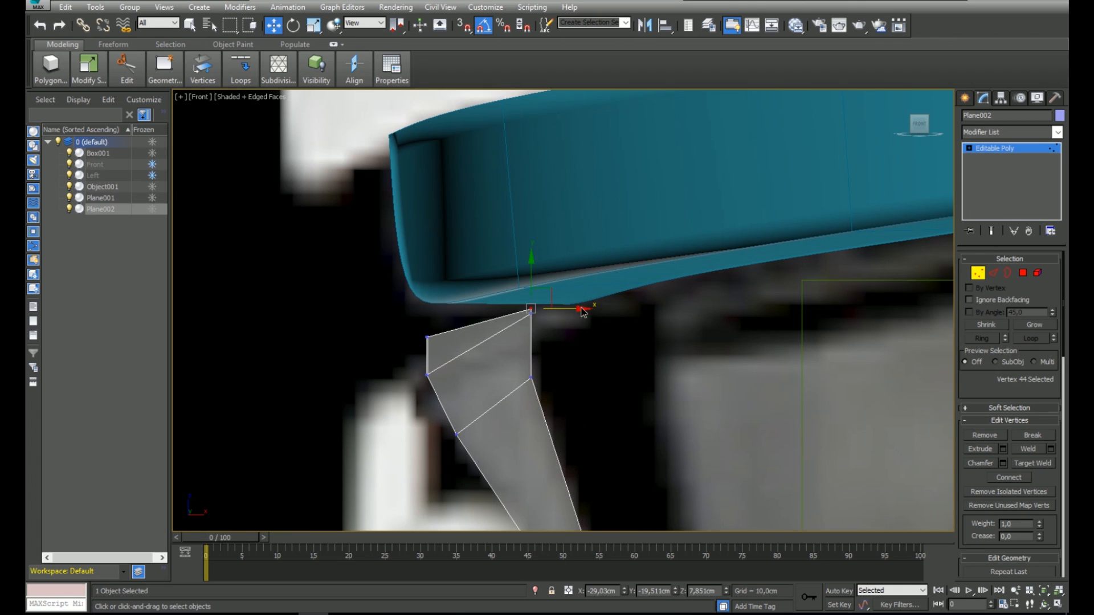
scroll(573, 318, "down", 5)
middle_click_drag(572, 331, 546, 294, "alt")
key("f")
scroll(632, 382, "up", 2)
left_click(635, 398)
- Turn off the see-through display and adjust the upper rim vertex beside the eye corner in the left view
scroll(637, 381, "down", 6)
key("l")
mouse_move(695, 342)
middle_mouse_down()
mouse_move(613, 318)
mouse_move(549, 279)
mouse_move(479, 153)
middle_mouse_up()
scroll(537, 279, "up", 7)
scroll(593, 295, "down", 3)
key("alt+x")
middle_click_drag(652, 371, 615, 335)
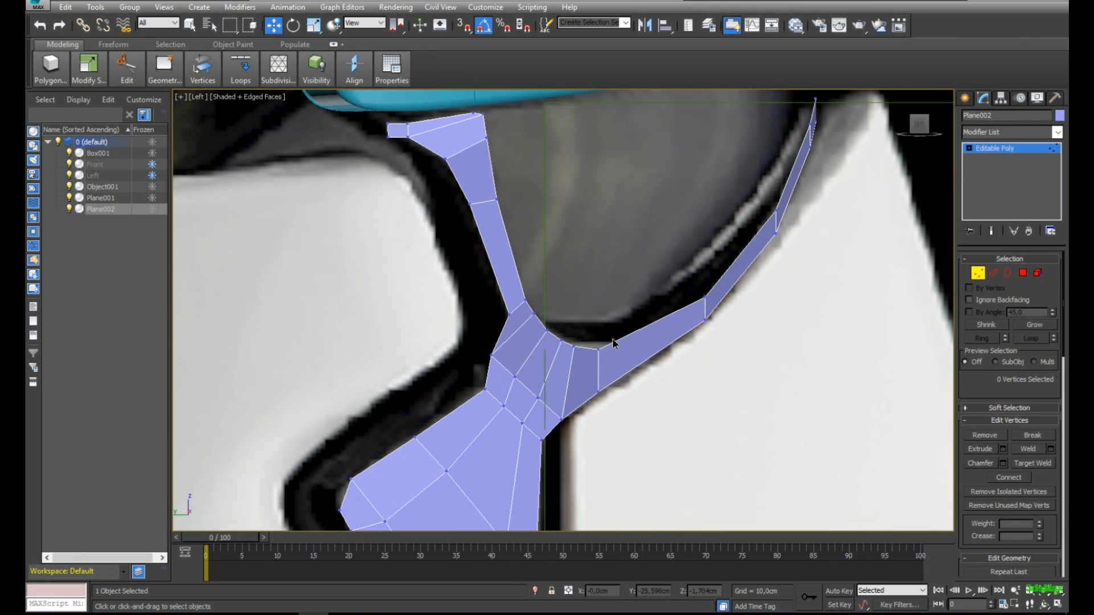
left_click_drag(599, 316, 598, 310)
scroll(598, 310, "down", 6)
middle_click_drag(704, 285, 768, 173)
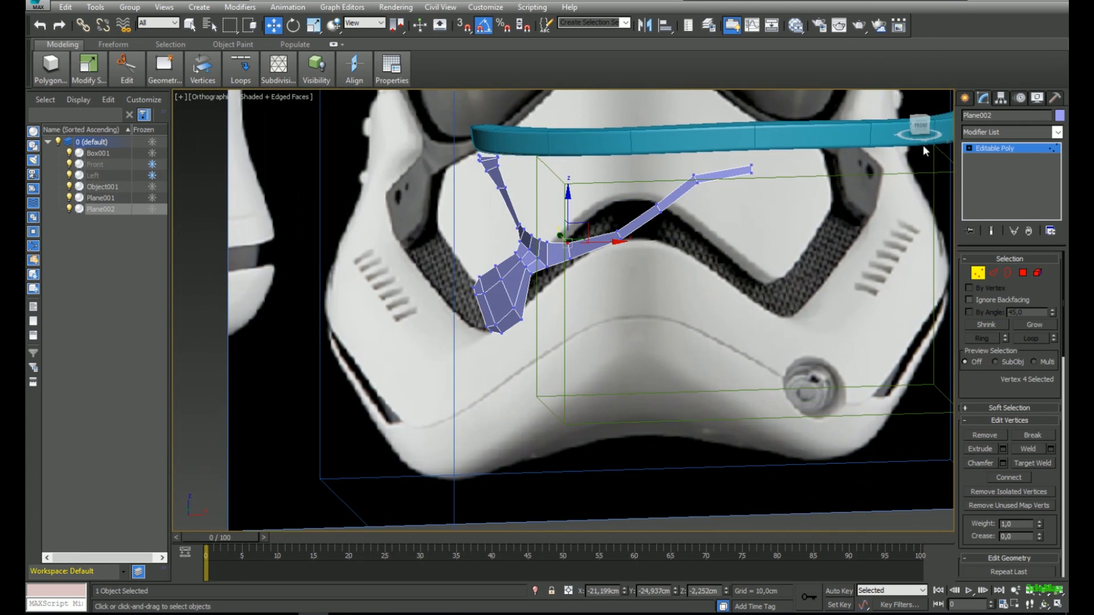
- Apply a flipped Symmetry modifier to the rim piece along the X axis, with its mirror plane at X 0
key("1")
middle_click_drag(848, 170, 717, 206)
left_click(975, 130)
type("sym")
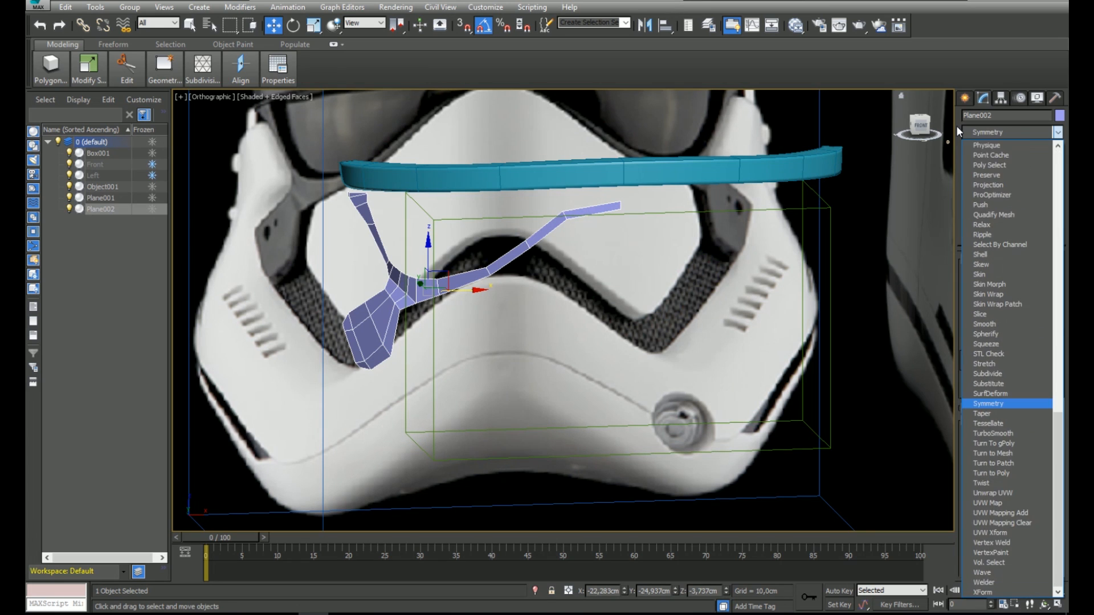
key("Return")
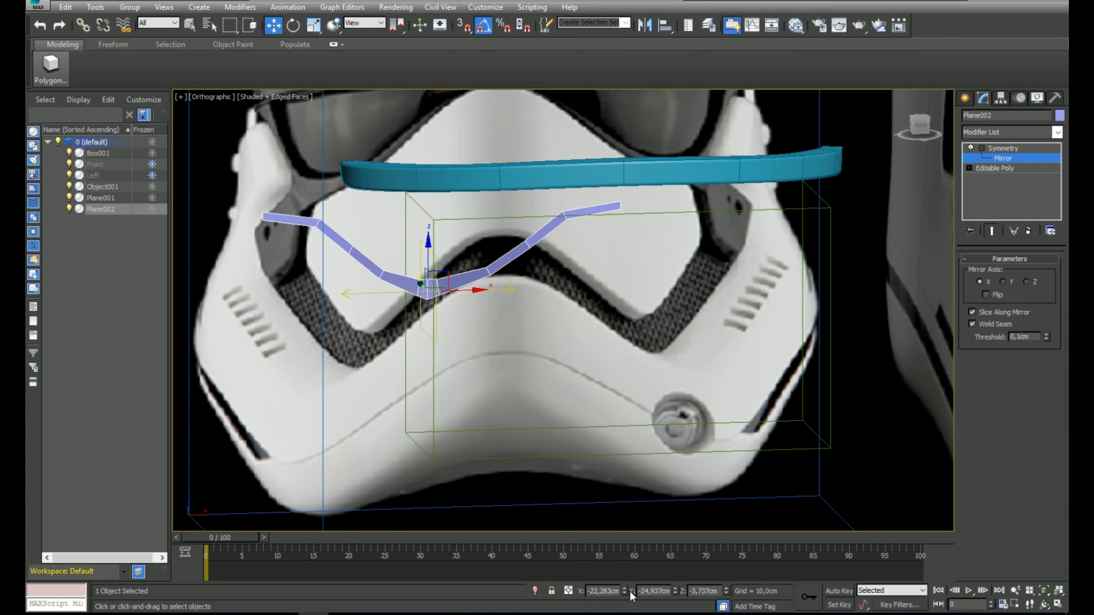
right_click(625, 591)
left_click(987, 295)
middle_click_drag(818, 289, 772, 342)
left_click(1023, 159)
- Compare the mirrored rim piece with the left and front references without edged faces
key("F4")
key("l")
scroll(629, 256, "down", 7)
key("f")
scroll(644, 244, "down", 7)
middle_click_drag(782, 256, 612, 248)
scroll(649, 224, "up", 5)
- Add a Shell modifier to the mirrored piece with an outer amount of 0 cm and Straighten Corners on
left_click(1003, 132)
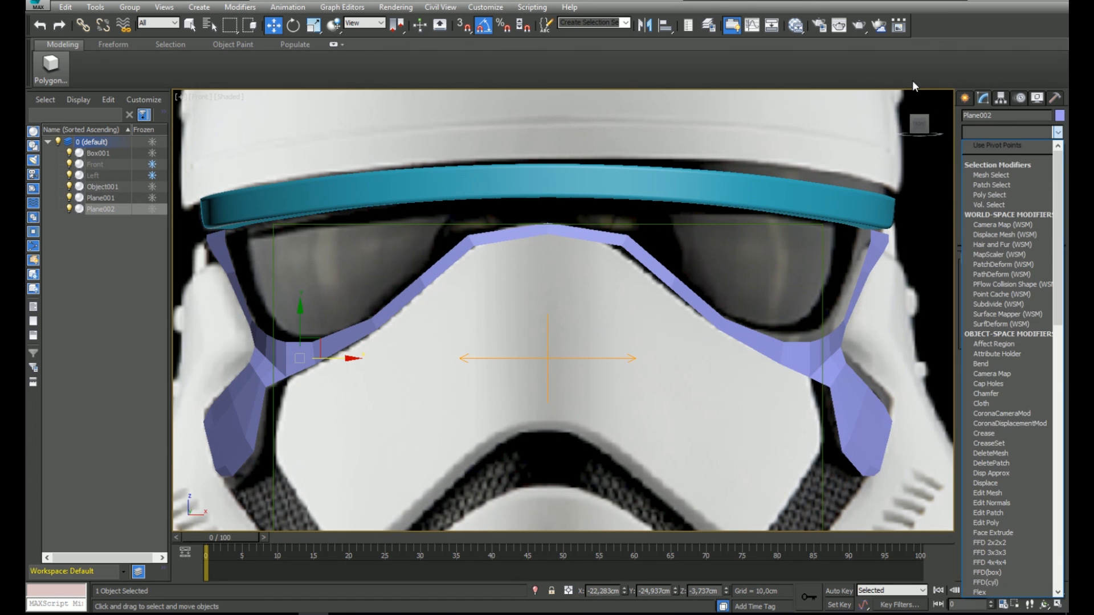
type("sh")
key("Return")
key("F4")
middle_click_drag(358, 234, 403, 229)
scroll(973, 272, "down", 2)
middle_click_drag(466, 303, 576, 251)
scroll(479, 194, "up", 5)
middle_click_drag(479, 194, 874, 245)
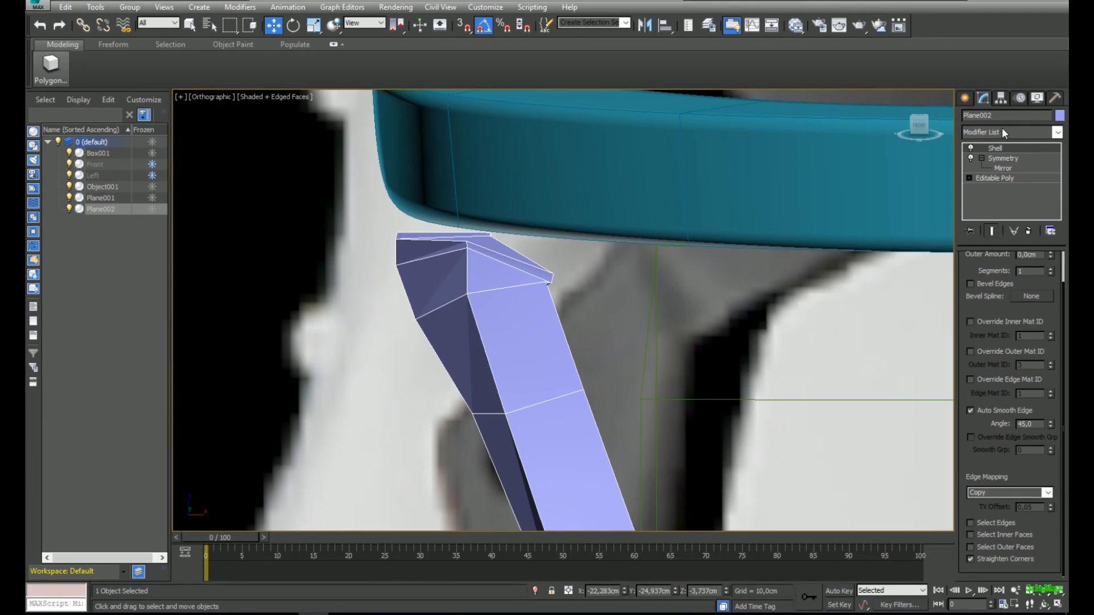
- Examine the thickened rim piece from several angles in perspective, with and without edged faces
key("F4")
scroll(518, 192, "down", 5)
key("F4")
middle_click_drag(518, 193, 620, 403, "alt")
key("p")
scroll(607, 293, "down", 5)
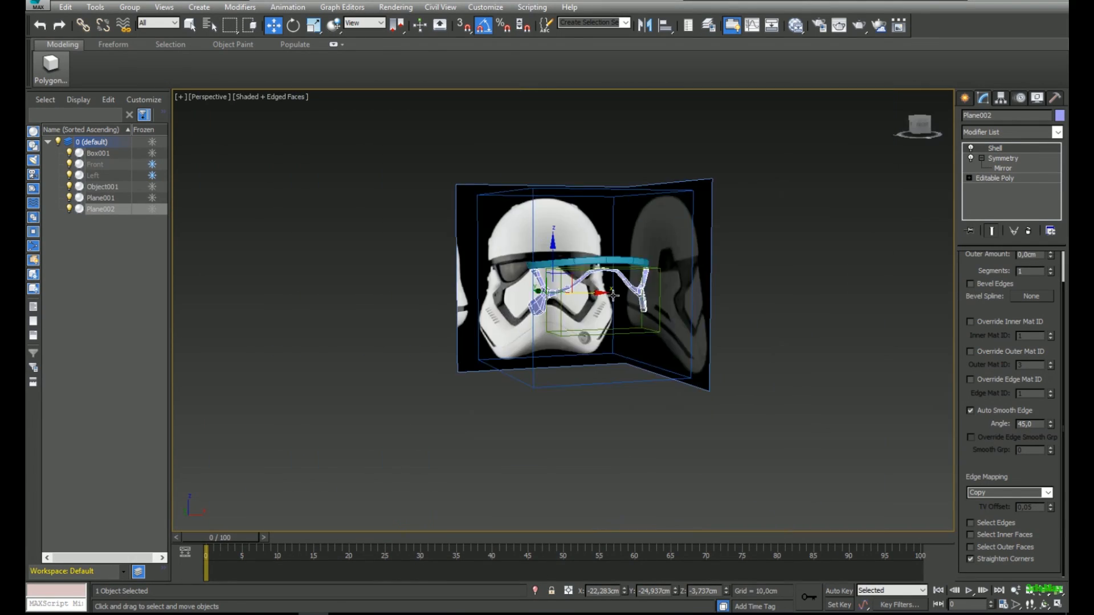
middle_click_drag(607, 290, 638, 281, "alt")
scroll(638, 280, "up", 5)
- Turn off Display as Box for the green front face plate and hide the edged faces
left_click(658, 266)
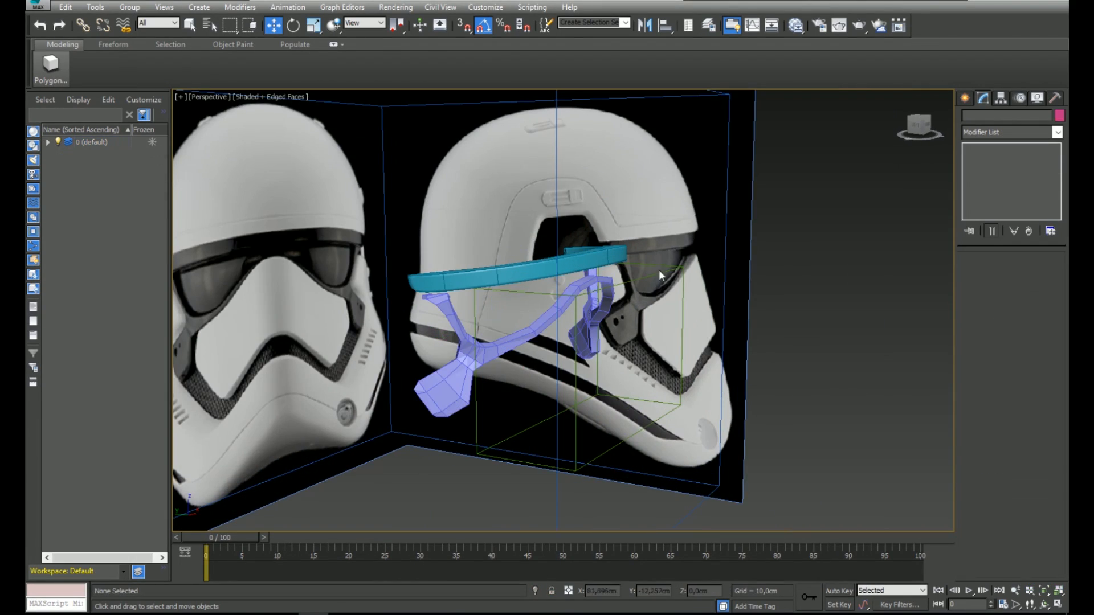
left_click(1036, 101)
left_click(969, 538)
key("F4")
middle_click_drag(618, 336, 664, 314, "alt")
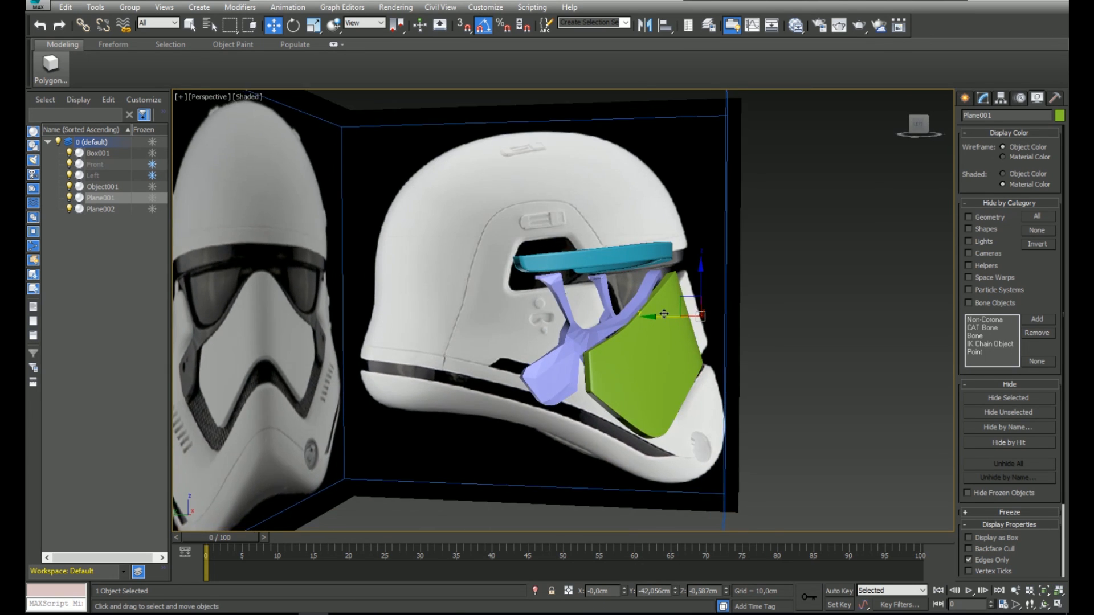
- Turn off Display as Box for the blue helmet shell in the left view
scroll(665, 314, "up", 5)
key("l")
middle_click_drag(646, 255, 573, 306)
scroll(573, 306, "up", 3)
scroll(770, 169, "down", 5)
left_click(777, 165)
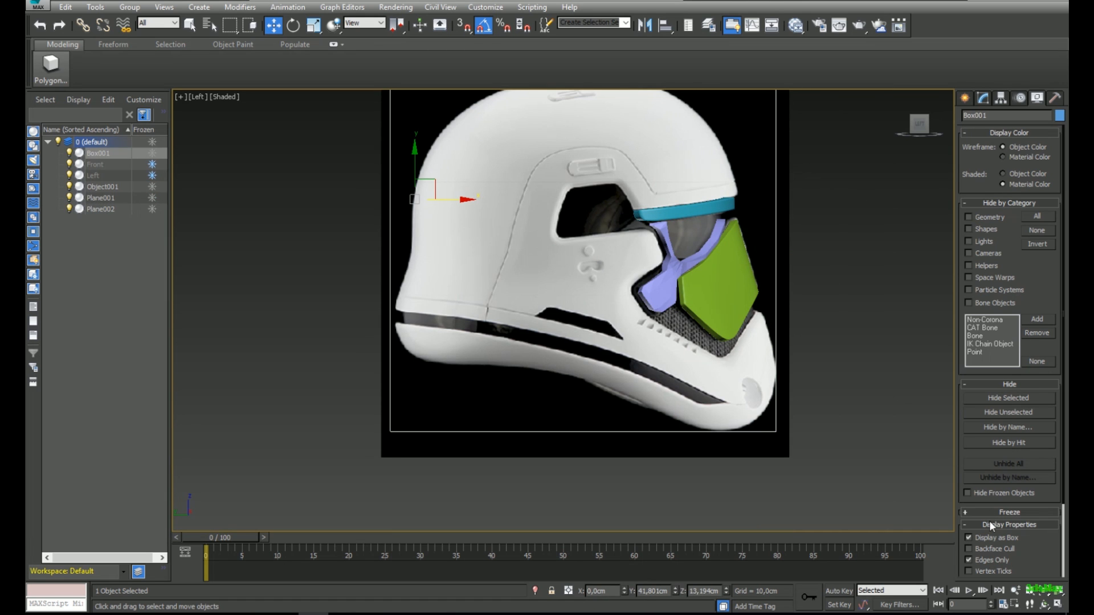
left_click(969, 538)
- Add an OpenSubdiv modifier with 2 iterations to the purple rim piece and show it without edged faces
scroll(667, 237, "up", 7)
left_click(667, 237)
scroll(666, 237, "down", 7)
middle_click_drag(669, 239, 646, 233, "alt")
scroll(646, 233, "up", 4)
key("F4")
left_click(983, 98)
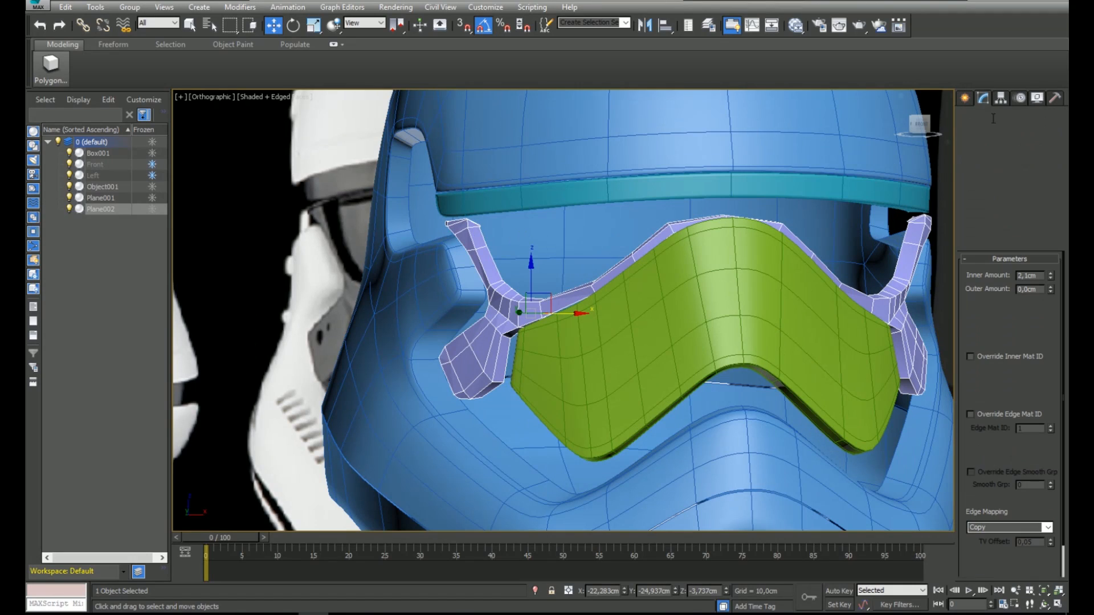
left_click(1006, 130)
key("o")
key("Return")
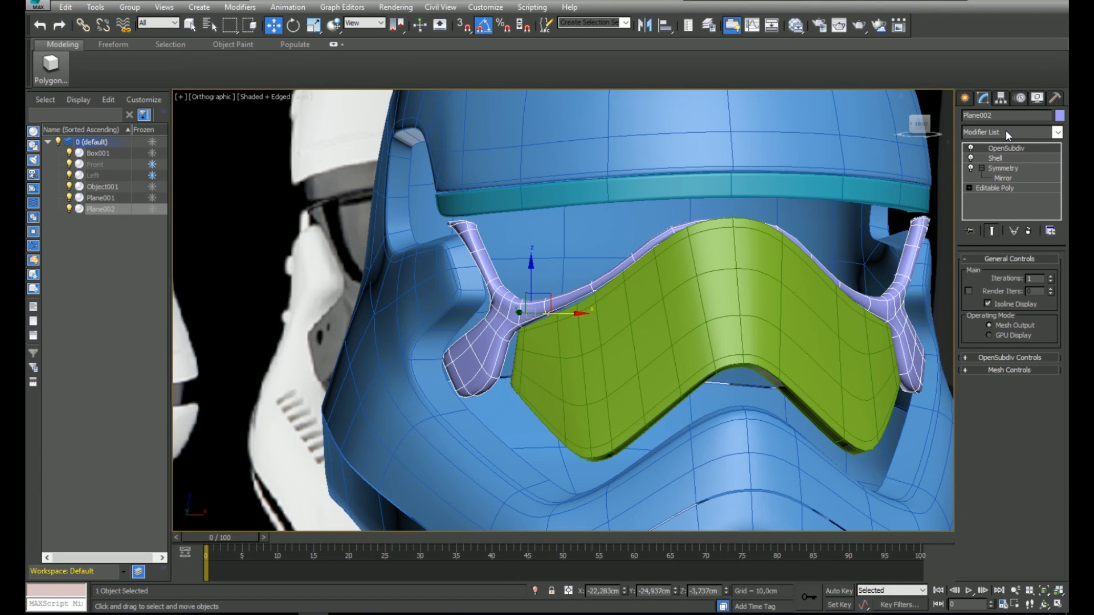
left_click(1051, 276)
key("F4")
middle_click_drag(570, 273, 894, 250, "alt")
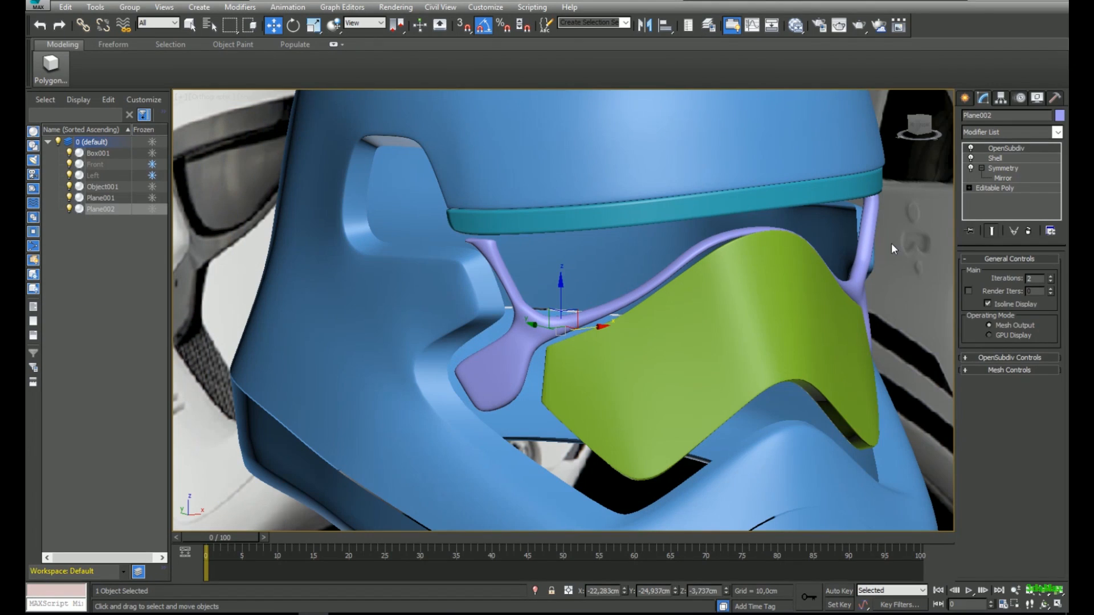
- Try a CreaseSet modifier between the rim piece's Editable Poly and Symmetry, working at its edge level
left_click(1021, 189)
left_click(990, 131)
type("cr")
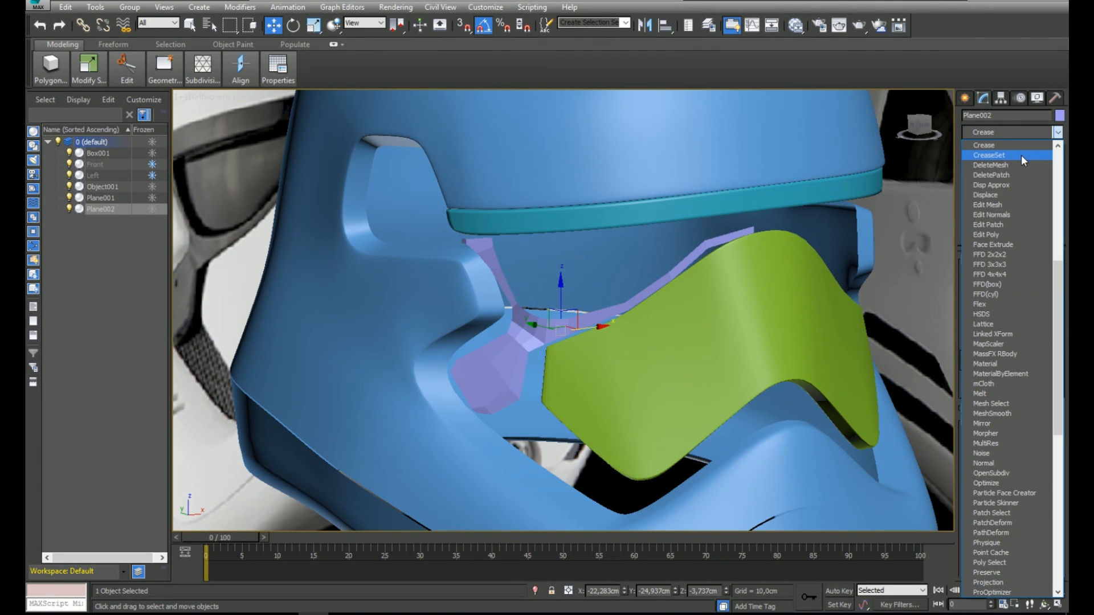
left_click(1016, 157)
left_click(1047, 274)
- Select the edge loop along the rim piece's upper outline, and remove the CreaseSet modifier
scroll(621, 303, "up", 5)
middle_click_drag(659, 291, 692, 308, "alt")
left_click(992, 230)
key("F4")
double_click(688, 385)
middle_click_drag(688, 385, 498, 292, "alt")
scroll(497, 291, "up", 4)
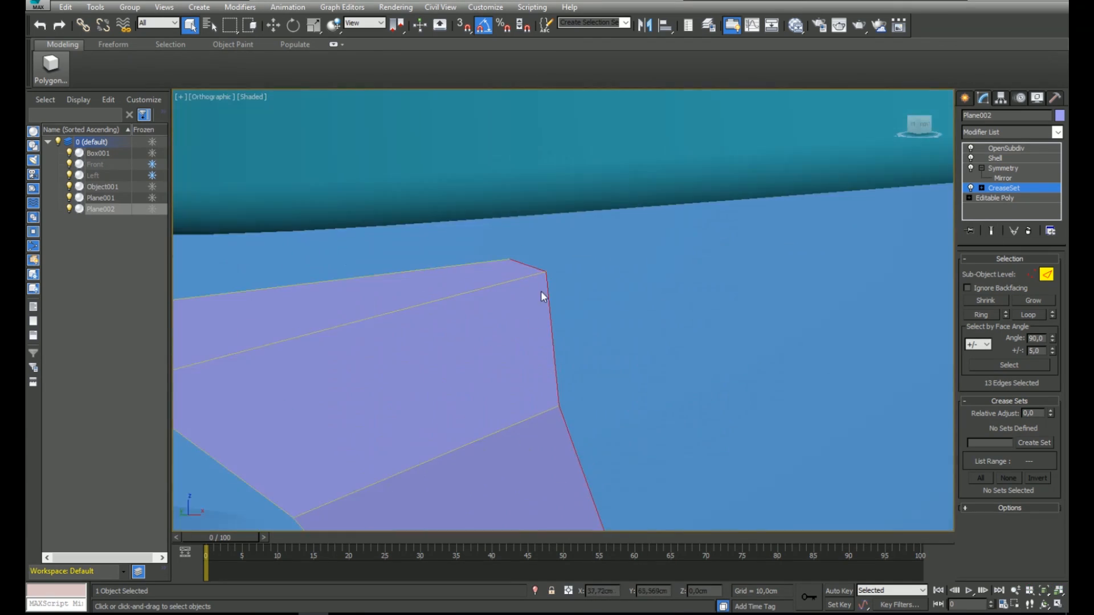
scroll(538, 303, "down", 8)
scroll(594, 265, "up", 4)
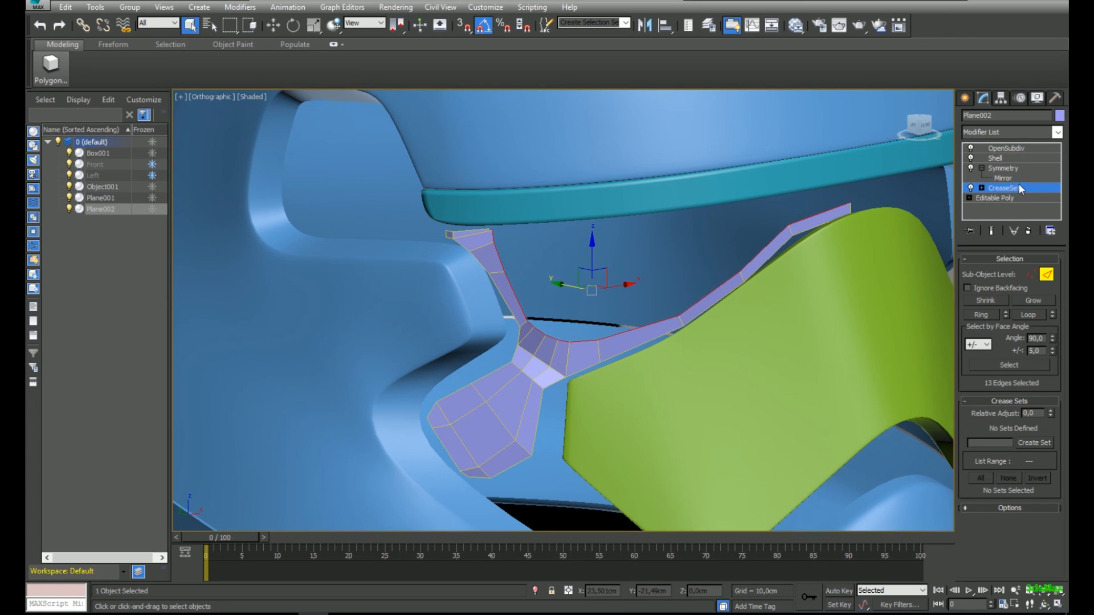
left_click(1047, 275)
left_click(1028, 231)
- Collapse the rim piece's modifier stack up to and including Shell, keeping OpenSubdiv above it
left_click(982, 168)
left_click(1006, 169)
key("F4")
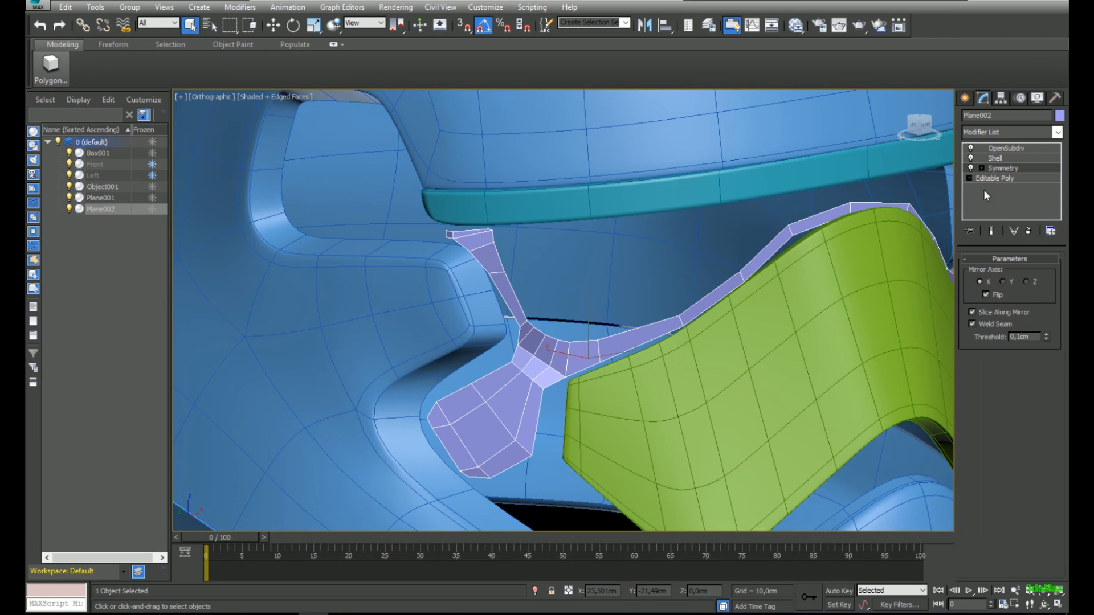
left_click(1008, 159)
middle_click_drag(729, 273, 652, 225, "alt")
scroll(464, 176, "up", 6)
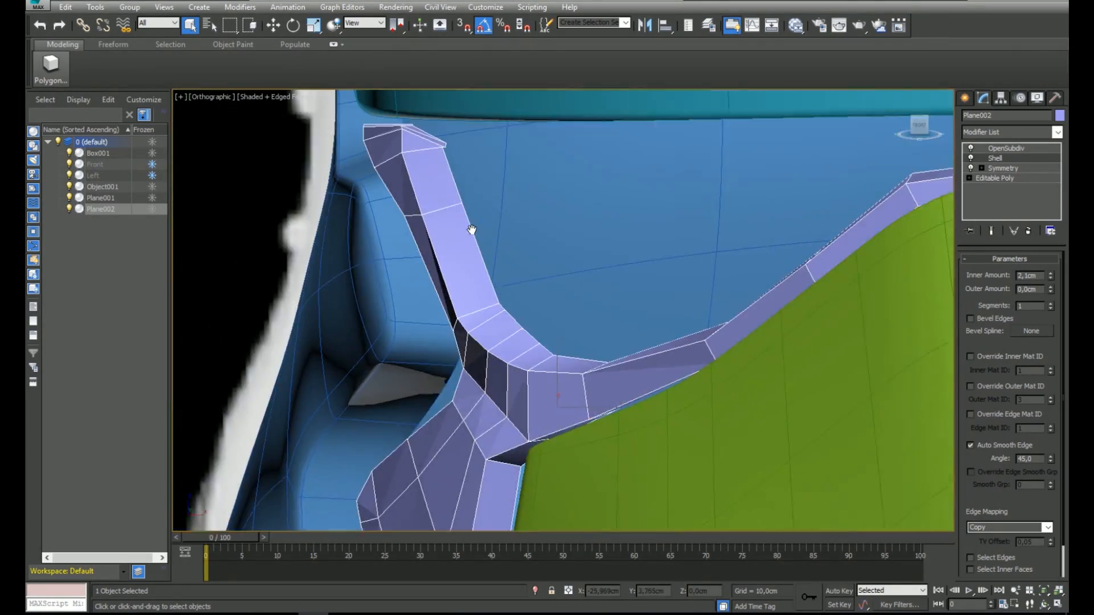
scroll(445, 175, "down", 7)
middle_click_drag(590, 196, 497, 213)
mouse_move(573, 220)
middle_mouse_down("alt")
mouse_move(615, 225)
mouse_move(582, 222)
middle_mouse_up("alt")
right_click(1010, 157)
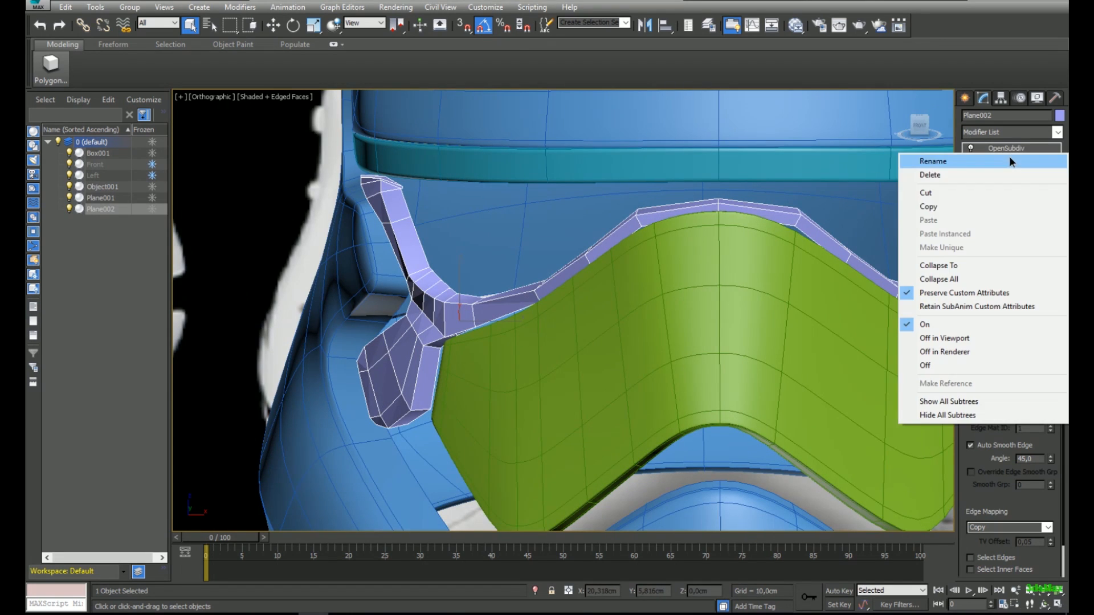
left_click(974, 272)
left_click(627, 356)
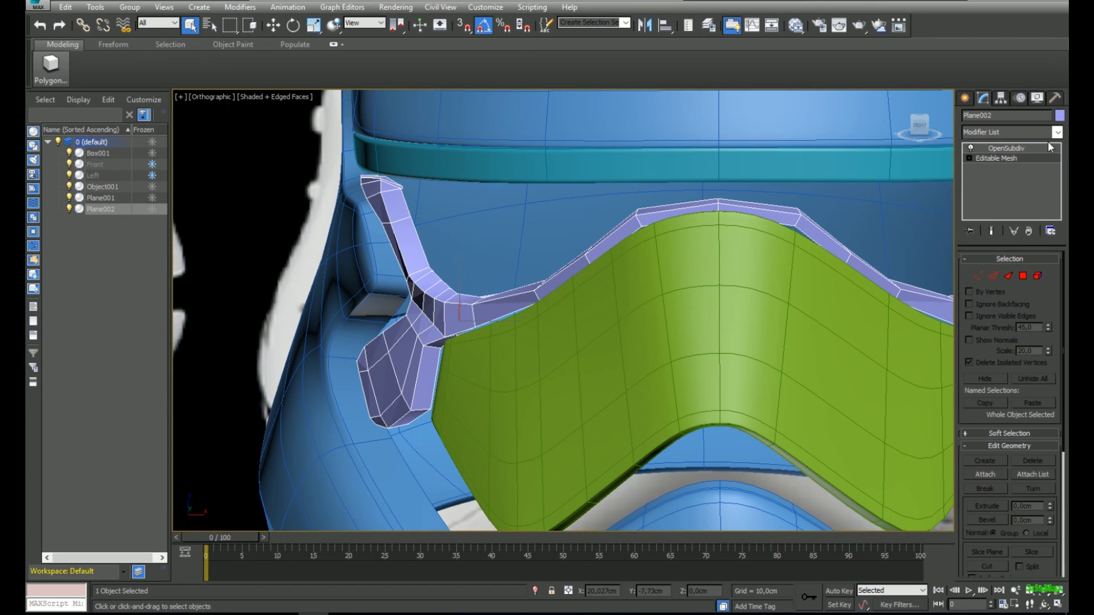
- Convert the collapsed rim piece from Editable Mesh to Editable Poly beneath OpenSubdiv
left_click(1025, 130)
left_click(1014, 177)
right_click(1014, 159)
left_click(974, 271)
left_click(601, 353)
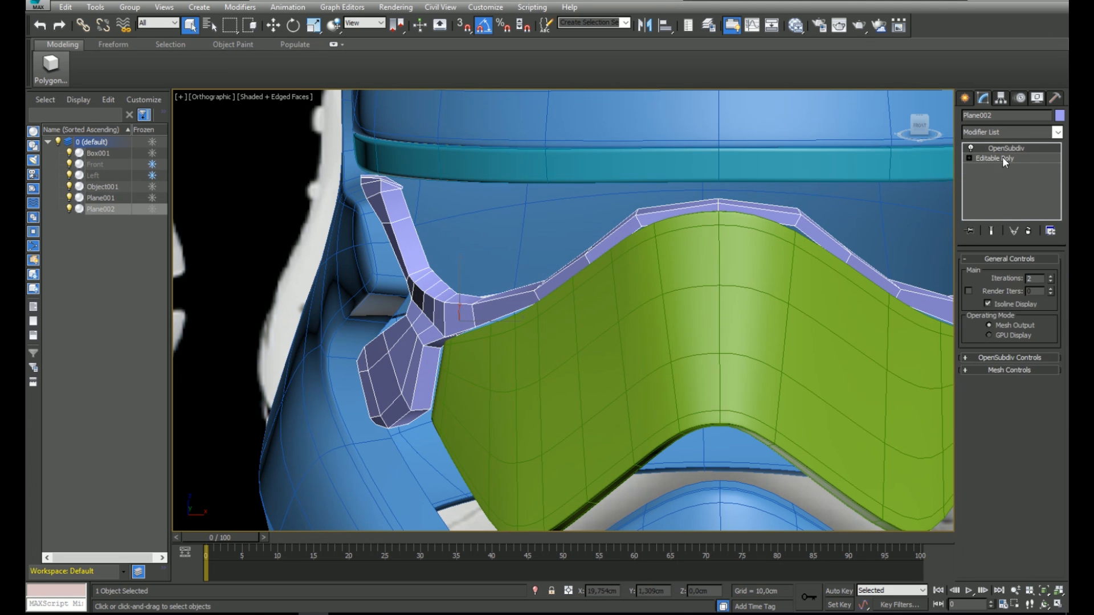
- Delete all polygons of the rim piece's right half as seen in the front view
left_click(1024, 278)
key("f")
key("z")
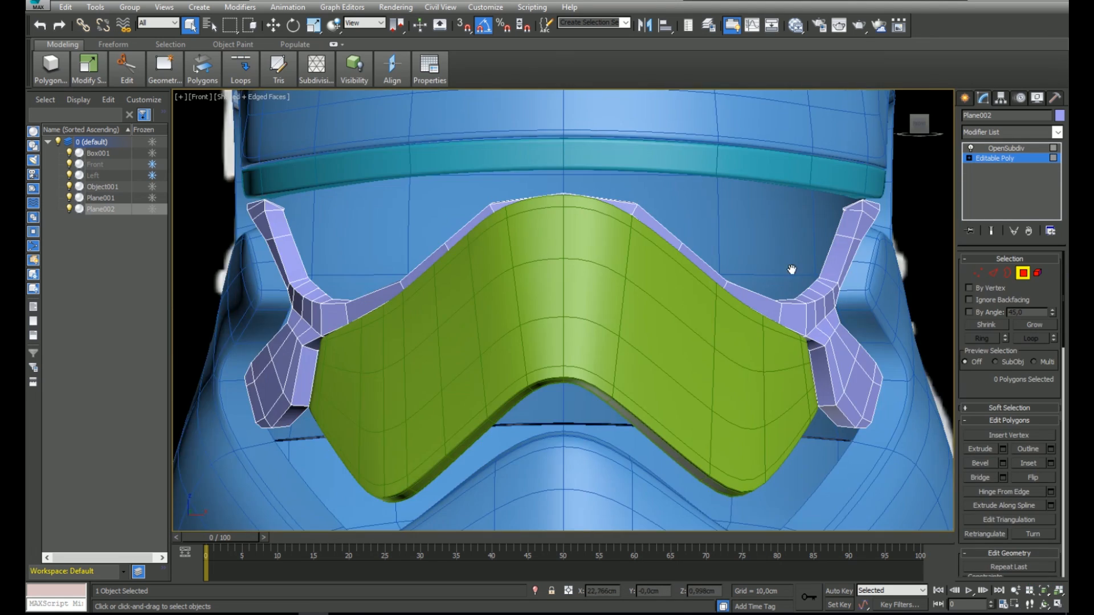
scroll(798, 268, "down", 4)
middle_click_drag(757, 208, 819, 156)
left_click_drag(819, 157, 624, 360)
key("Delete")
scroll(624, 361, "up", 2)
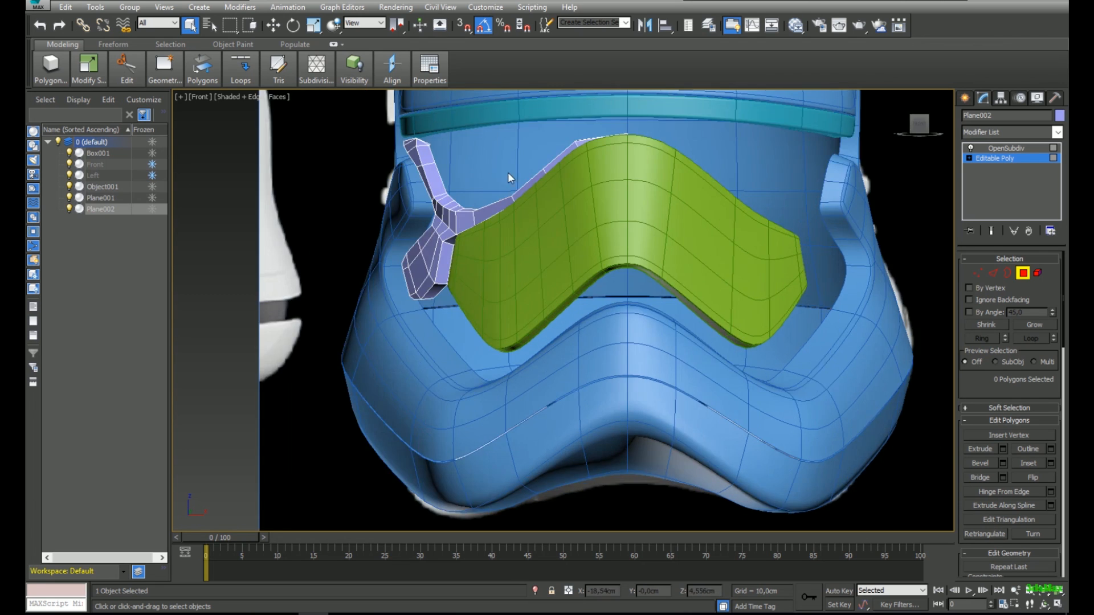
middle_click_drag(490, 163, 532, 239, "alt")
scroll(516, 239, "up", 6)
left_click(1011, 159)
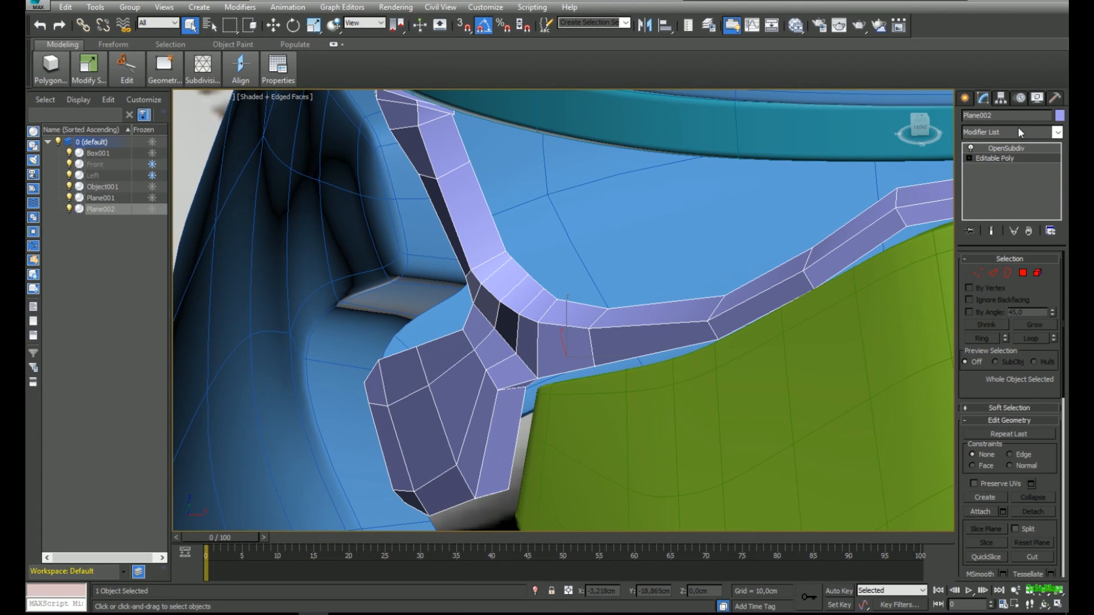
- Add a Symmetry modifier beneath OpenSubdiv, place its mirror at X 0 and turn on Flip for the X axis
left_click(992, 231)
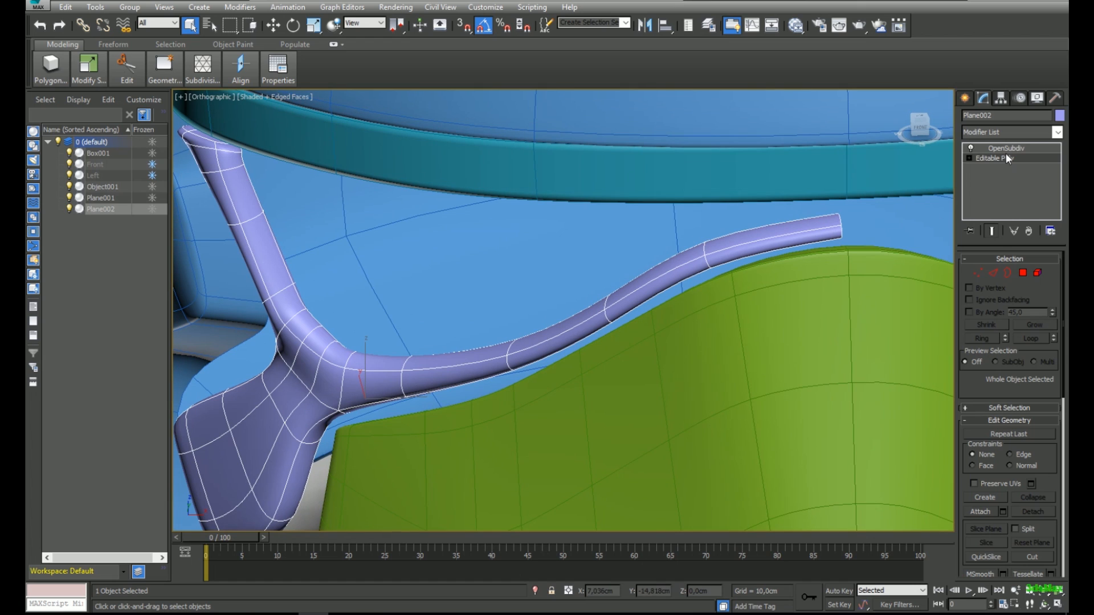
left_click(1013, 130)
type("sy")
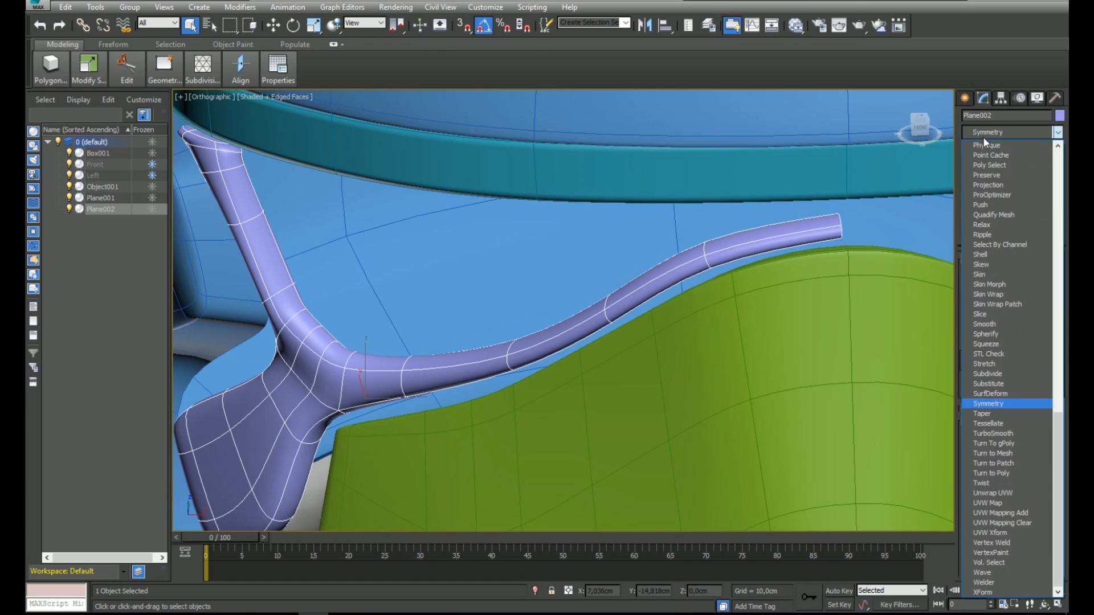
key("Return")
left_click(981, 159)
left_click(996, 168)
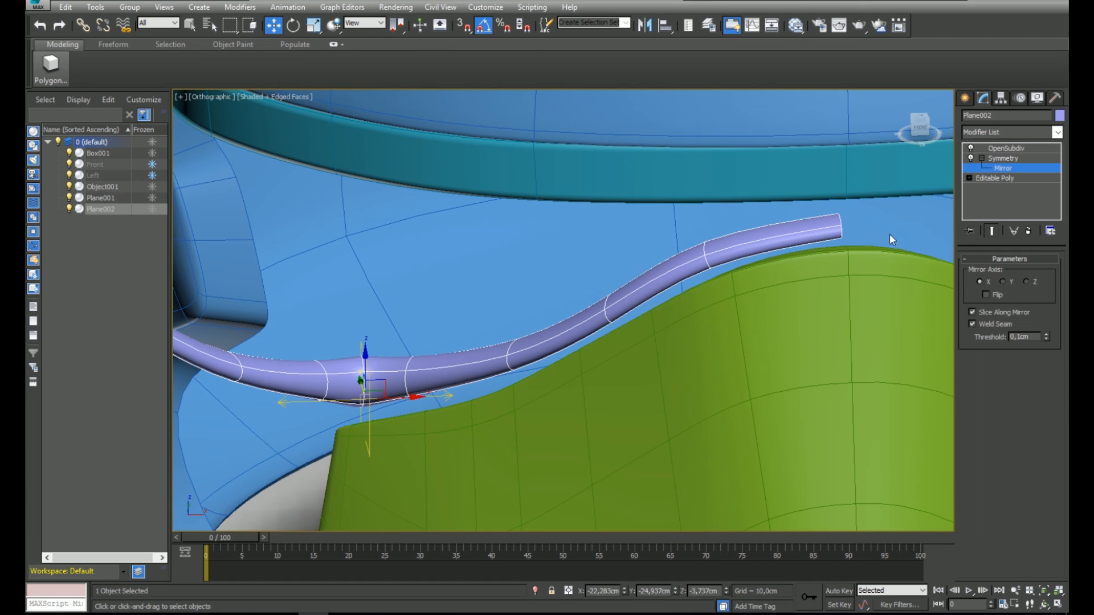
right_click(625, 591)
left_click(986, 294)
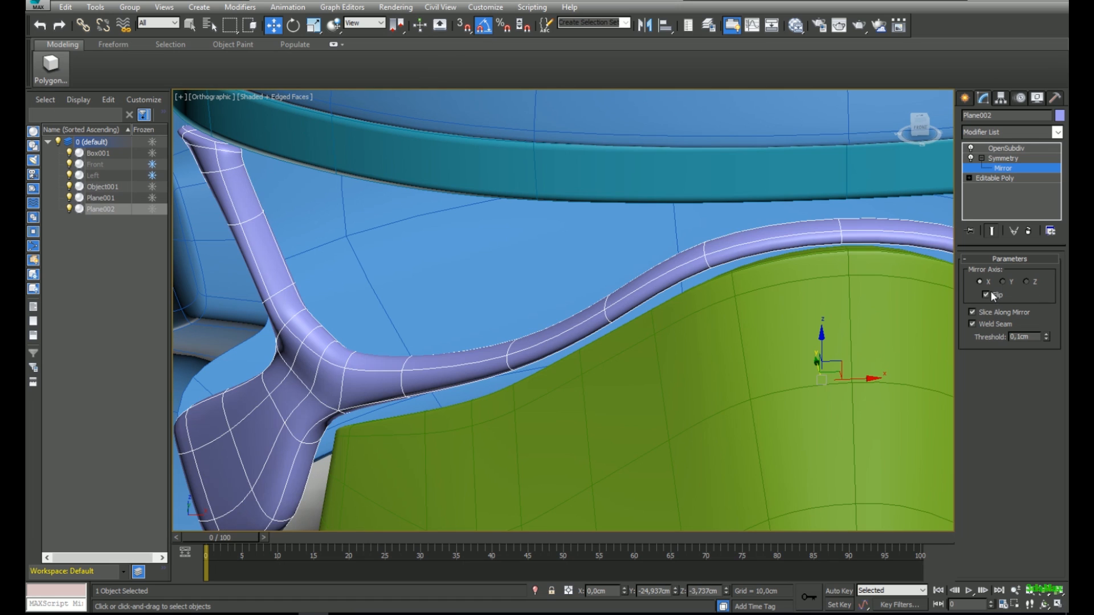
- Add a CreaseSet modifier beneath Symmetry and enter its edge level with the subdivided end result hidden
left_click(996, 179)
left_click(1013, 130)
type("cr")
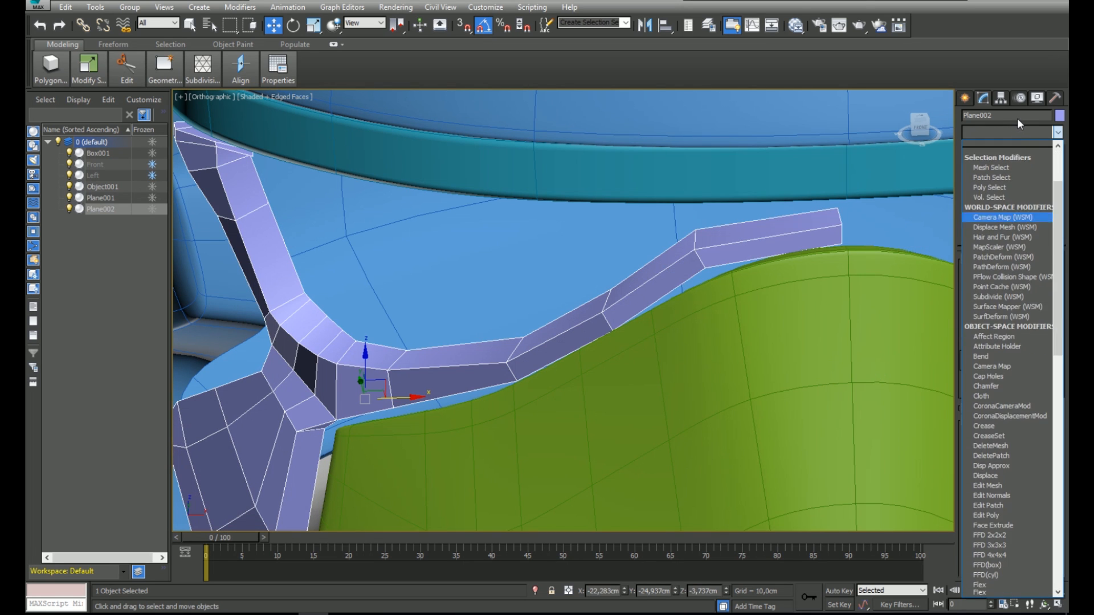
left_click(1011, 155)
left_click(982, 178)
left_click(1006, 198)
middle_click_drag(598, 335, 678, 327)
left_click(992, 231)
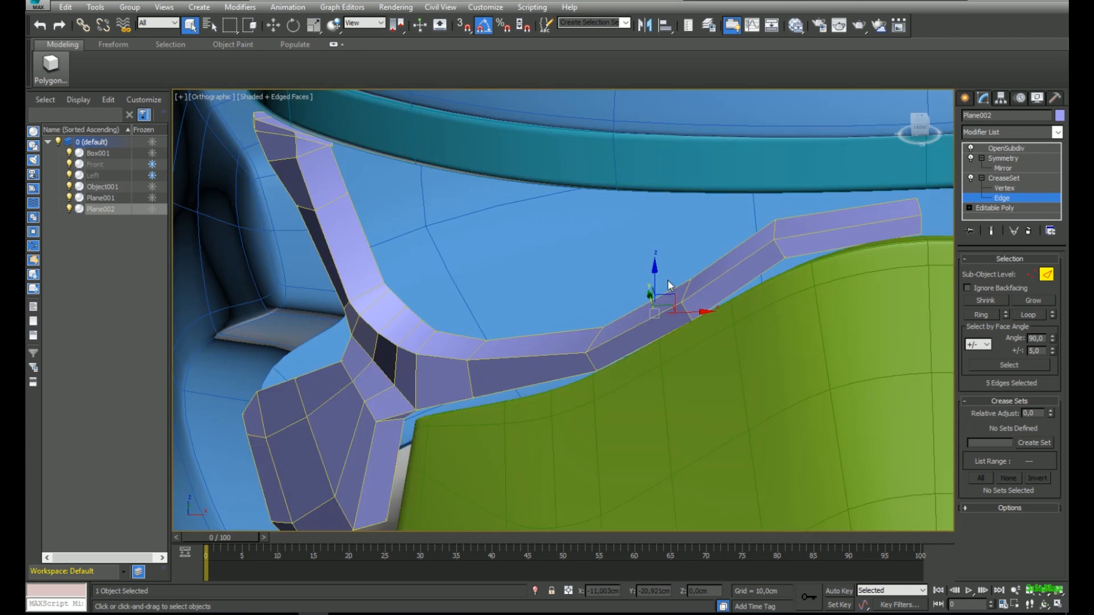
- Select the edge loop running along the rim's upper front outline and up the strut to its tip
key("F3")
left_click(728, 255)
mouse_move(728, 255)
middle_mouse_down("alt")
mouse_move(696, 281)
mouse_move(751, 230)
middle_mouse_up("alt")
double_click(726, 250)
key("F3")
middle_click_drag(561, 250, 596, 283)
mouse_move(596, 283)
middle_mouse_down("alt")
mouse_move(625, 284)
mouse_move(609, 279)
mouse_move(603, 295)
middle_mouse_up("alt")
scroll(506, 226, "up", 6)
middle_click_drag(366, 163, 444, 311)
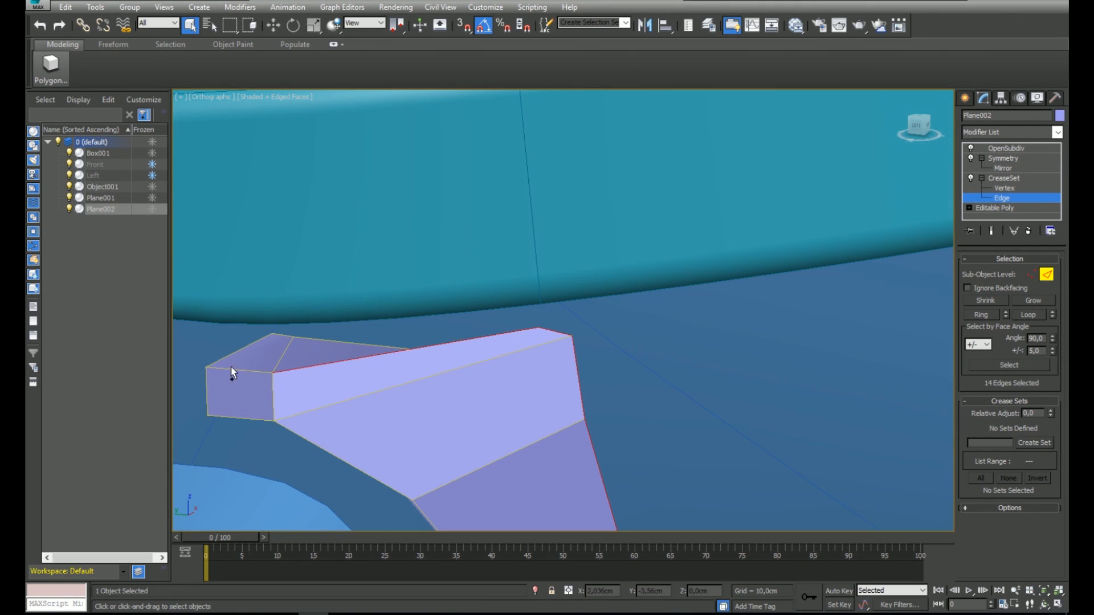
- Extend the edge selection down the outer side of the strut to its junction with the cheek piece
middle_click_drag(277, 426, 395, 315, "alt")
key("F3")
mouse_move(424, 258)
middle_mouse_down("alt")
mouse_move(462, 339)
mouse_move(433, 271)
mouse_move(490, 288)
mouse_move(427, 302)
middle_mouse_up("alt")
scroll(462, 339, "down", 4)
scroll(456, 272, "up", 2)
key("F3")
scroll(461, 271, "up", 6)
key("F3")
left_click(484, 264, "alt")
middle_click_drag(484, 263, 472, 272, "alt")
key("F3")
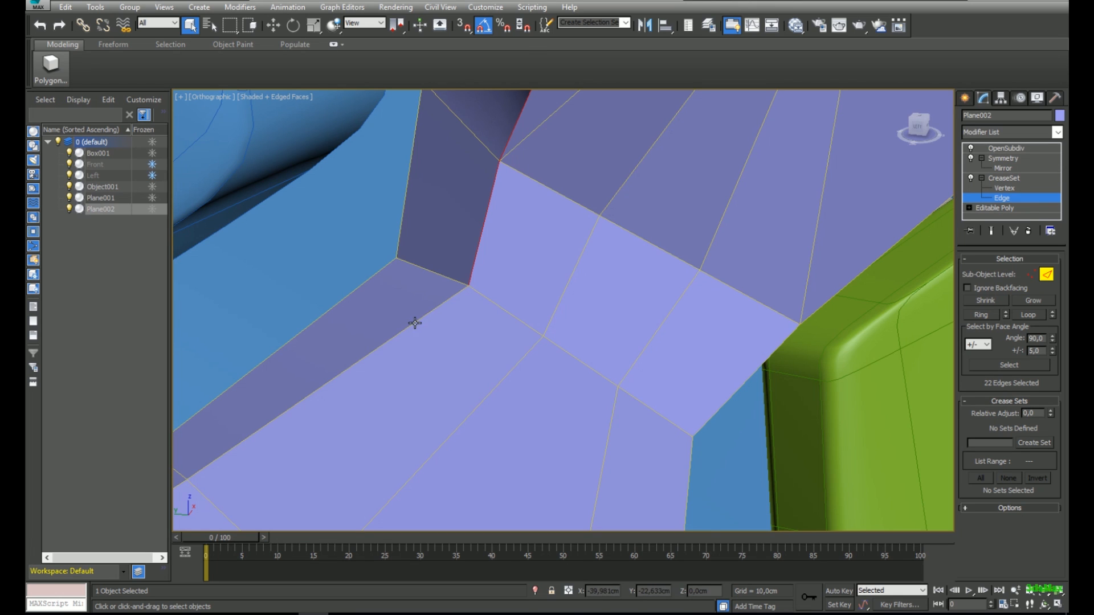
- Add the front outline edges around the cheek piece to the selection
scroll(401, 342, "down", 4)
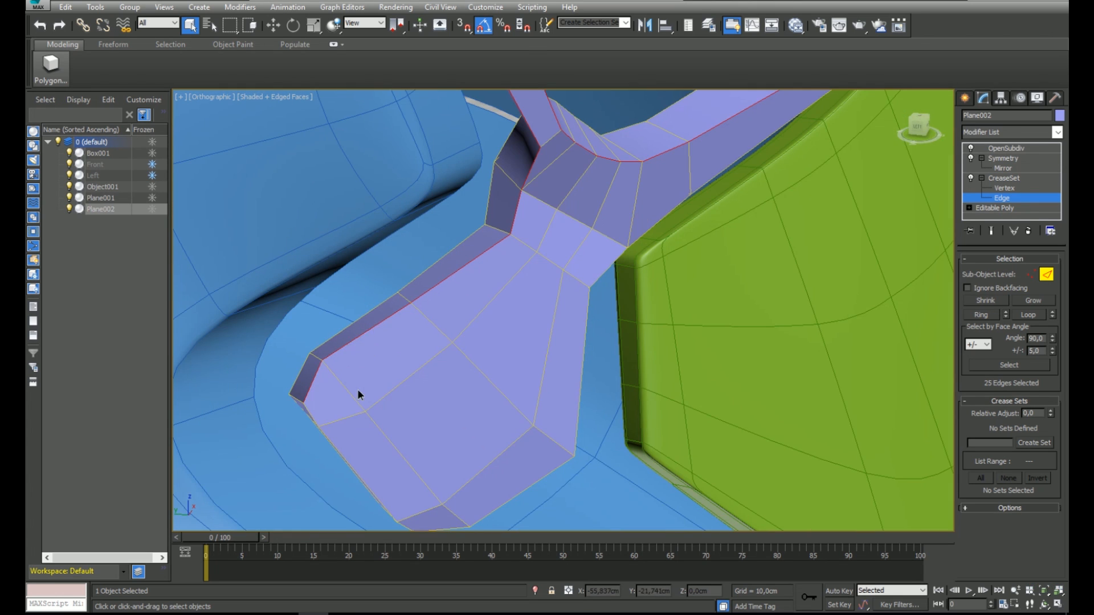
middle_click_drag(354, 391, 379, 322, "alt")
middle_click_drag(539, 407, 426, 388, "alt")
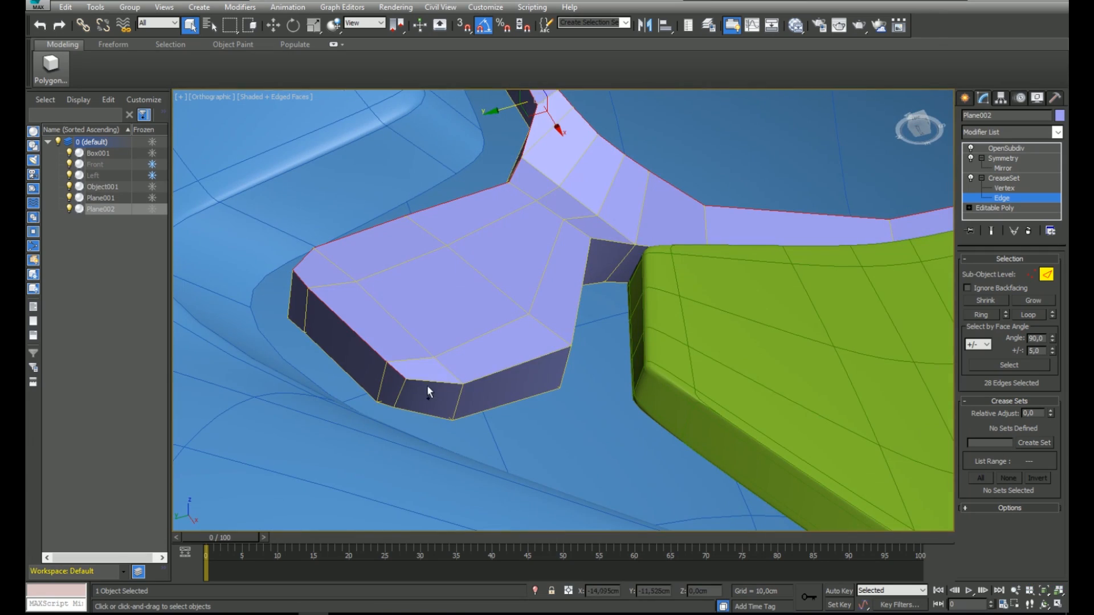
left_click(577, 312, "ctrl")
middle_click_drag(577, 319, 568, 276, "alt")
- Add the lower front edges along the rim's arch to complete the outline selection
key("F3")
middle_click_drag(747, 247, 427, 388)
mouse_move(859, 142)
middle_mouse_down()
mouse_move(608, 265)
mouse_move(791, 209)
middle_mouse_up()
key("F3")
scroll(792, 208, "down", 2)
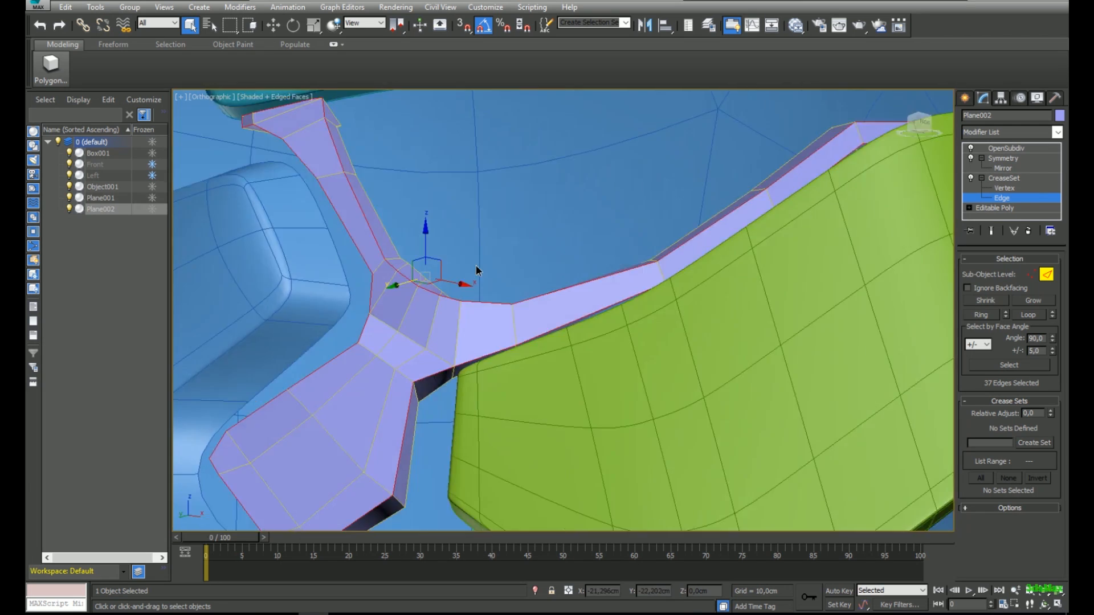
middle_click_drag(474, 275, 501, 290, "alt")
- Create a crease set from the selected edges and set its crease to 0.86 with the end result shown
left_click(1030, 440)
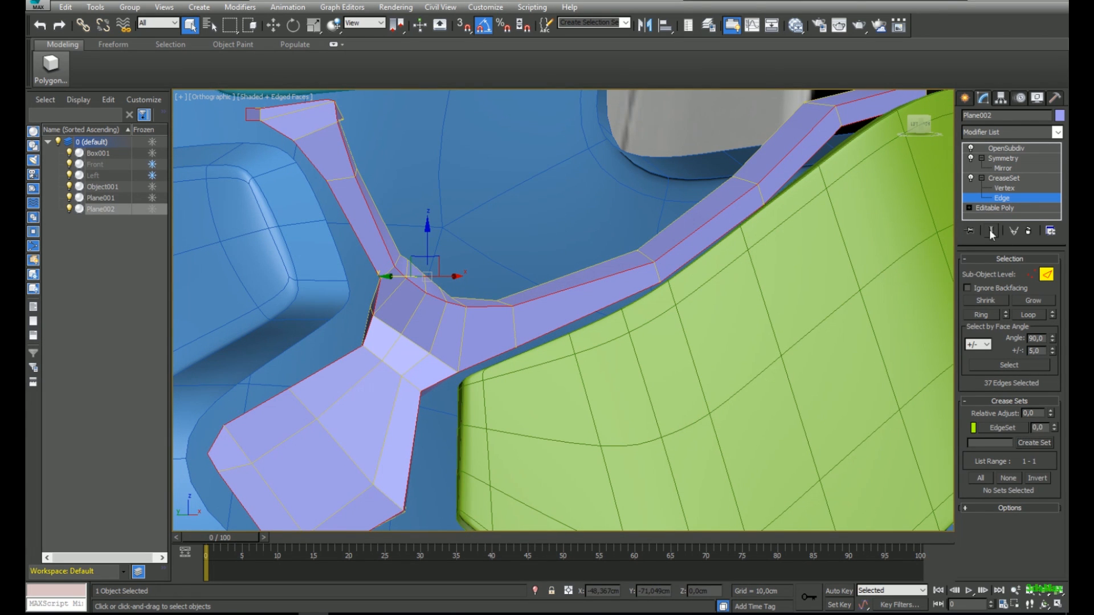
left_click(992, 231)
left_click_drag(1054, 427, 1054, 397)
- Isolate the rim piece, hide the edged faces and examine its creased outline from several sides
middle_click_drag(587, 393, 537, 593, "alt")
left_click(536, 591)
key("F4")
middle_click_drag(598, 396, 574, 315, "alt")
scroll(450, 359, "up", 3)
scroll(456, 353, "down", 1)
middle_click_drag(918, 325, 527, 393, "alt")
- Start a new edge selection with the loops along the rim piece's second, uncreased outline
left_click(525, 406)
double_click(452, 312, "ctrl")
middle_click_drag(598, 428, 615, 376, "alt")
scroll(678, 449, "up", 3)
left_click(679, 449, "ctrl")
double_click(681, 438, "ctrl")
scroll(682, 436, "down", 3)
middle_click_drag(681, 422, 698, 322, "alt")
double_click(709, 312, "ctrl")
- Add the uncreased edges along the strut and around its upper end to the selection
middle_click_drag(576, 279, 548, 444)
left_click(589, 289, "ctrl")
double_click(575, 310, "ctrl")
scroll(671, 245, "up", 4)
middle_click_drag(647, 230, 532, 260, "alt")
left_click(635, 316, "ctrl")
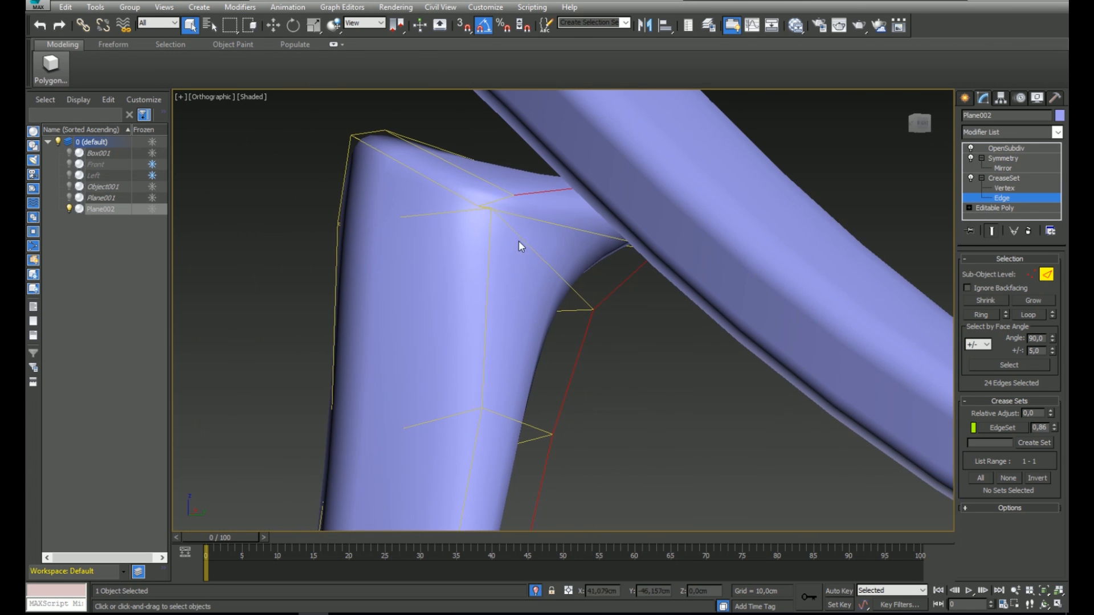
left_click(500, 200, "ctrl")
- Check the edge selection around the whole rim piece and add it to the existing 0.86 crease set
scroll(490, 204, "down", 5)
middle_click_drag(427, 196, 476, 223, "alt")
scroll(419, 194, "up", 5)
middle_click_drag(384, 255, 324, 253, "alt")
scroll(305, 284, "down", 6)
middle_click_drag(446, 259, 638, 362, "alt")
scroll(642, 285, "down", 3)
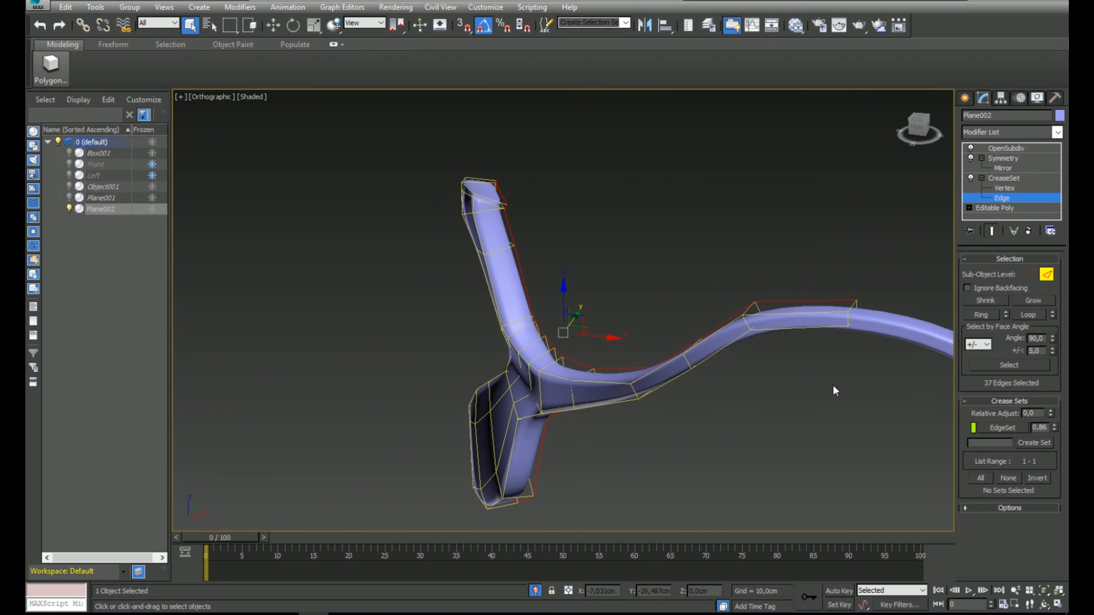
right_click(1012, 433)
left_click(1003, 445)
- Go back to the rim piece's Editable Poly vertices and adjust the corner vertices at the strut's upper end in the front view
middle_click_drag(850, 393, 760, 348, "alt")
scroll(566, 229, "up", 6)
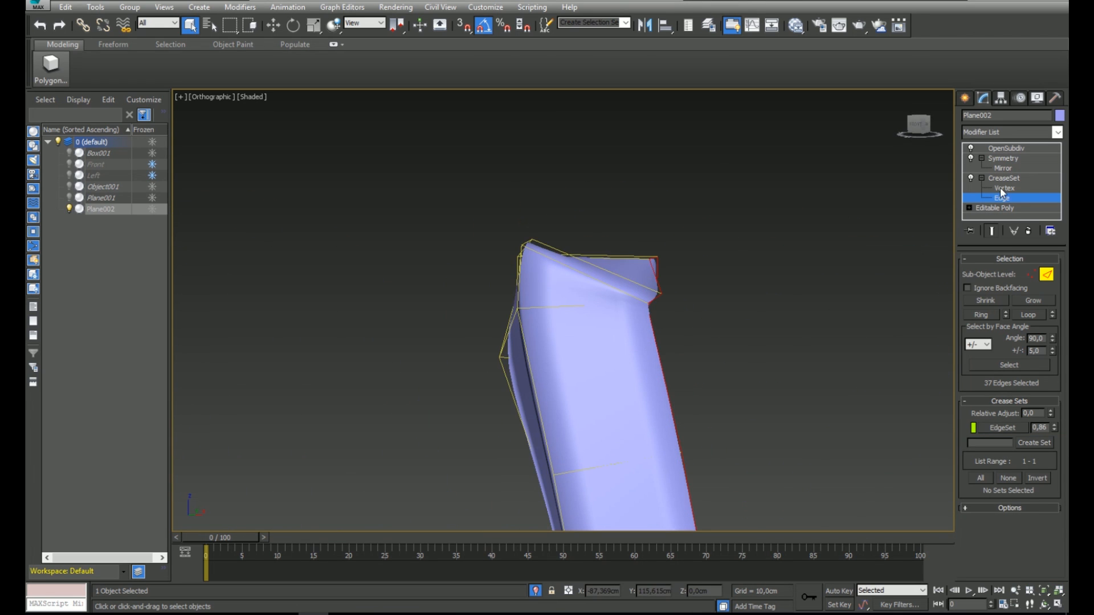
left_click(1008, 199)
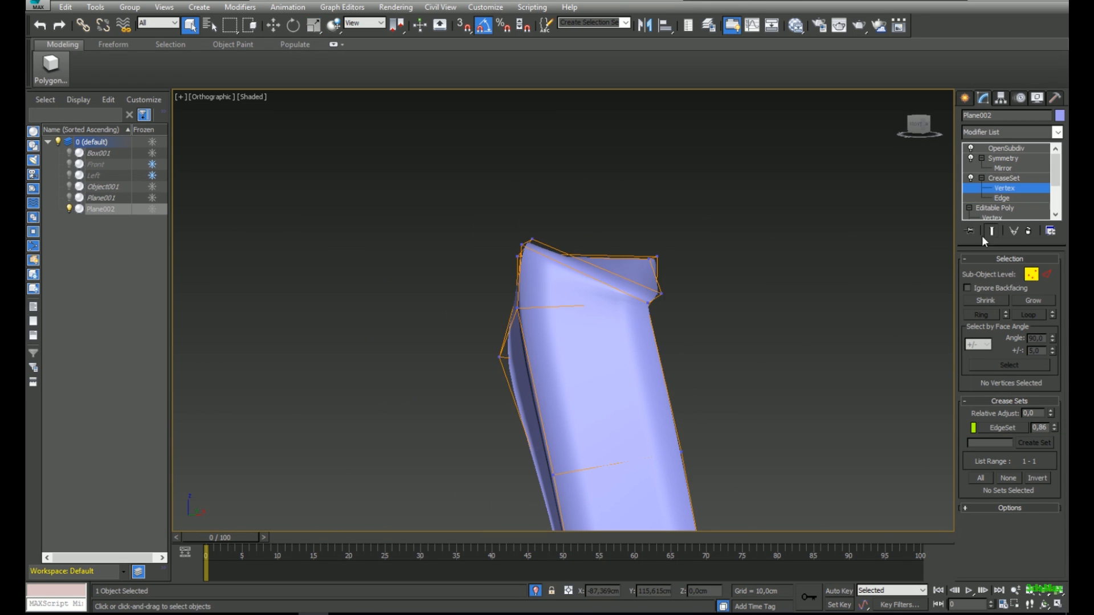
left_click(994, 217)
key("F4")
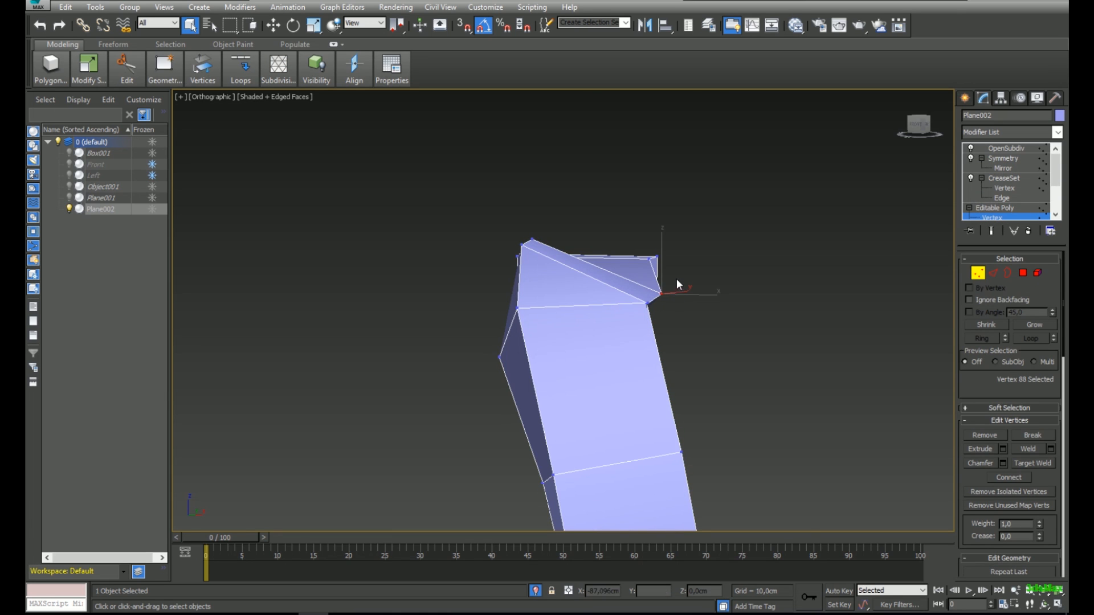
key("w")
key("f")
key("z")
left_click(535, 594)
middle_click_drag(573, 342, 570, 337)
key("F3")
left_click(565, 324, "ctrl")
key("F3")
left_click_drag(588, 294, 542, 174)
- Select the two top outer corner vertices of the strut's end and fit them under the teal band in the left view
scroll(551, 183, "down", 6)
scroll(549, 182, "up", 5)
left_click(592, 234)
key("F3")
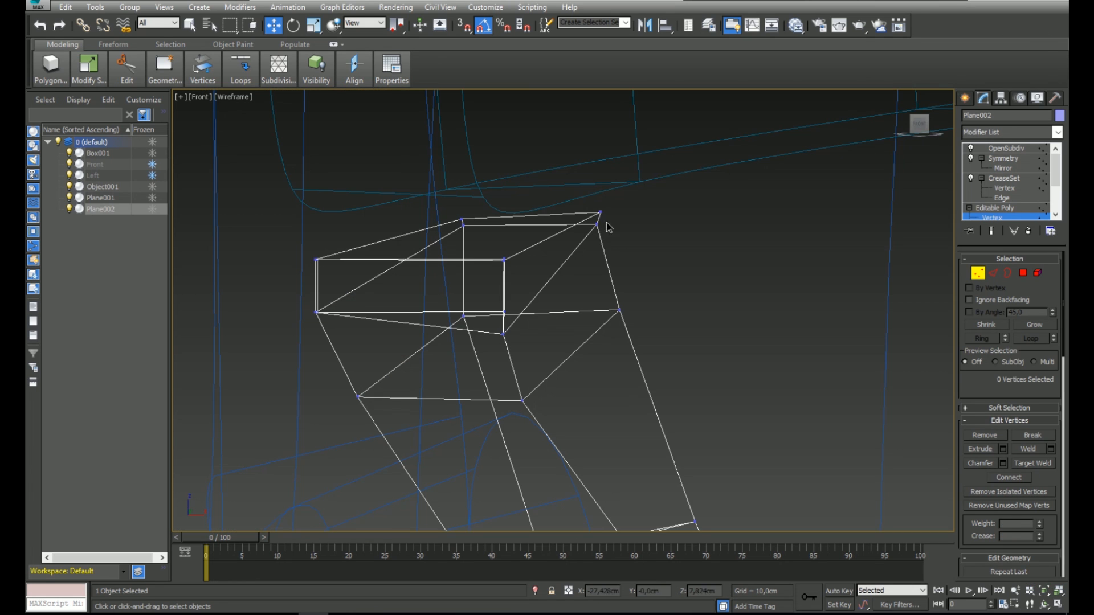
left_click(600, 212, "ctrl")
key("F3")
mouse_move(600, 214)
middle_mouse_down("alt")
mouse_move(584, 234)
mouse_move(609, 244)
mouse_move(638, 232)
middle_mouse_up("alt")
key("l")
scroll(585, 242, "up", 7)
scroll(651, 270, "up", 3)
left_click(991, 231)
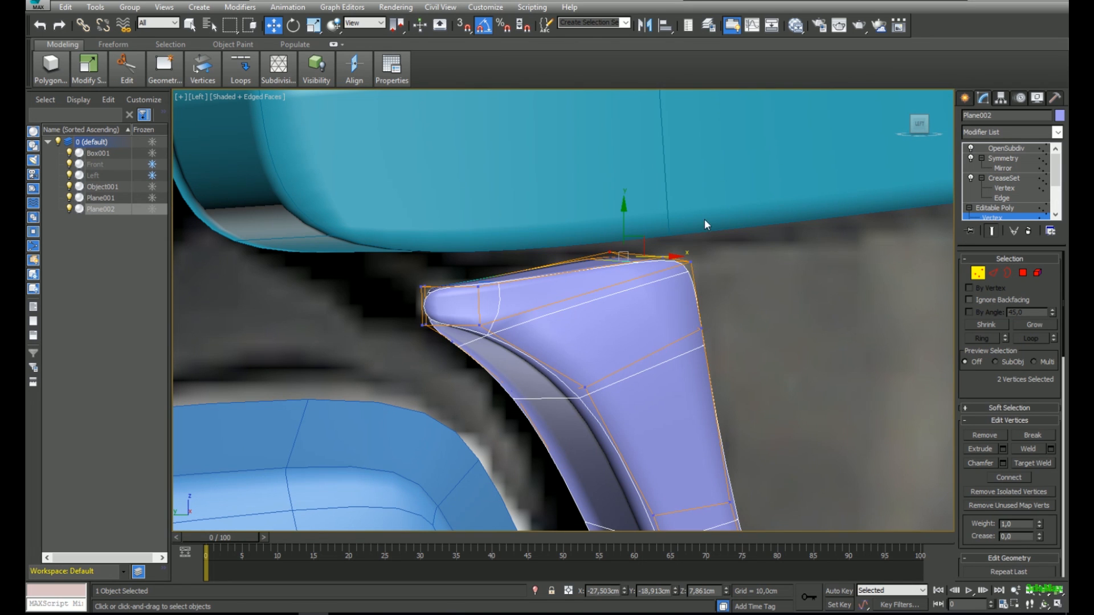
left_click_drag(376, 337, 376, 335)
- Isolate the rim piece and examine its subdivided strut end from several sides, with and without edged faces
middle_click_drag(376, 335, 528, 370, "alt")
left_click(536, 590)
left_click(836, 222)
key("F4")
left_click(1007, 149)
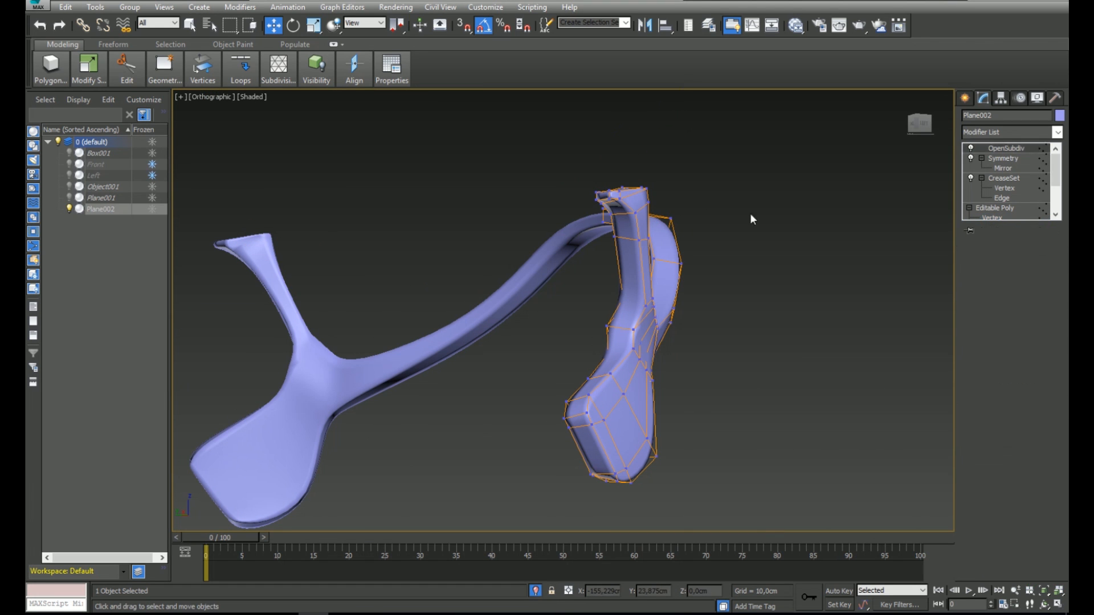
middle_click_drag(570, 225, 436, 242, "alt")
scroll(437, 241, "up", 7)
scroll(679, 240, "down", 6)
middle_click_drag(678, 240, 485, 151, "alt")
scroll(428, 227, "up", 5)
key("F4")
scroll(429, 228, "down", 5)
key("F4")
scroll(640, 176, "up", 5)
scroll(640, 176, "down", 4)
mouse_move(640, 176)
middle_mouse_down("alt")
mouse_move(458, 275)
mouse_move(446, 378)
middle_mouse_up("alt")
scroll(447, 379, "up", 5)
key("F4")
middle_click_drag(484, 347, 563, 268, "alt")
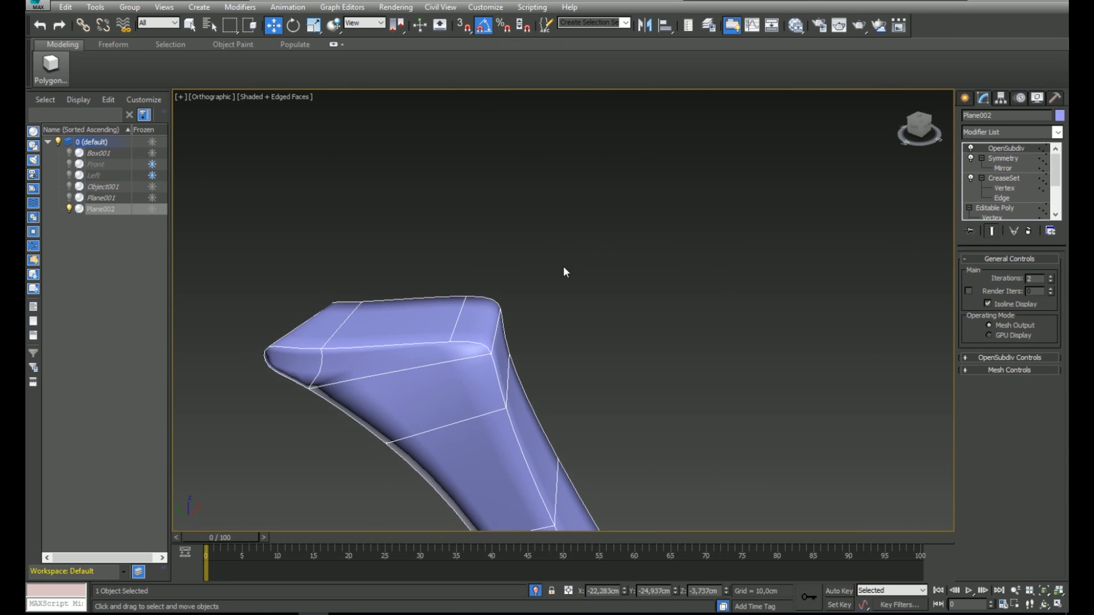
- Select the uncreased edges at the corner of the strut's upper end and add them to the 0.86 crease set
left_click(1008, 188)
middle_click_drag(483, 320, 536, 289)
scroll(494, 303, "up", 3)
left_click(493, 305)
right_click(1005, 425)
left_click(1009, 444)
middle_click_drag(576, 319, 492, 314, "alt")
right_click(1004, 424)
left_click(1006, 445)
- Add the short edges across the strut end's narrow inner tip to the same crease set
middle_click_drag(257, 336, 508, 302)
left_click(426, 363)
middle_click_drag(426, 364, 383, 341, "alt")
right_click(1018, 426)
left_click(1020, 442)
middle_click_drag(471, 420, 408, 361, "alt")
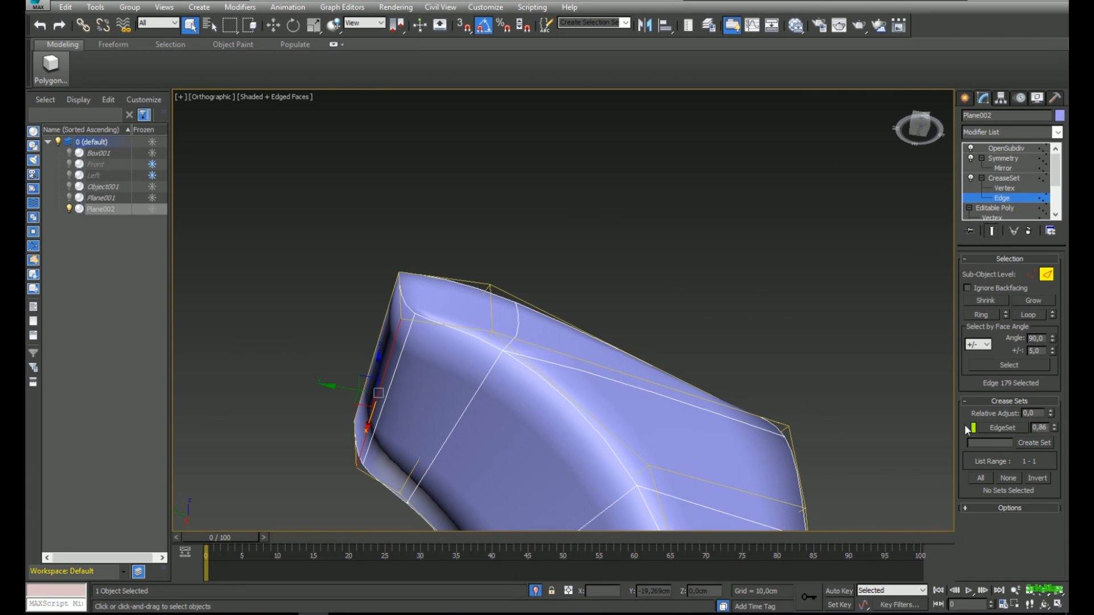
right_click(1007, 428)
left_click(979, 446)
middle_click_drag(570, 339, 507, 399, "alt")
- Move the two top corner vertices of the strut's upper end in the left view, with the other helmet parts shown again
left_click(969, 208)
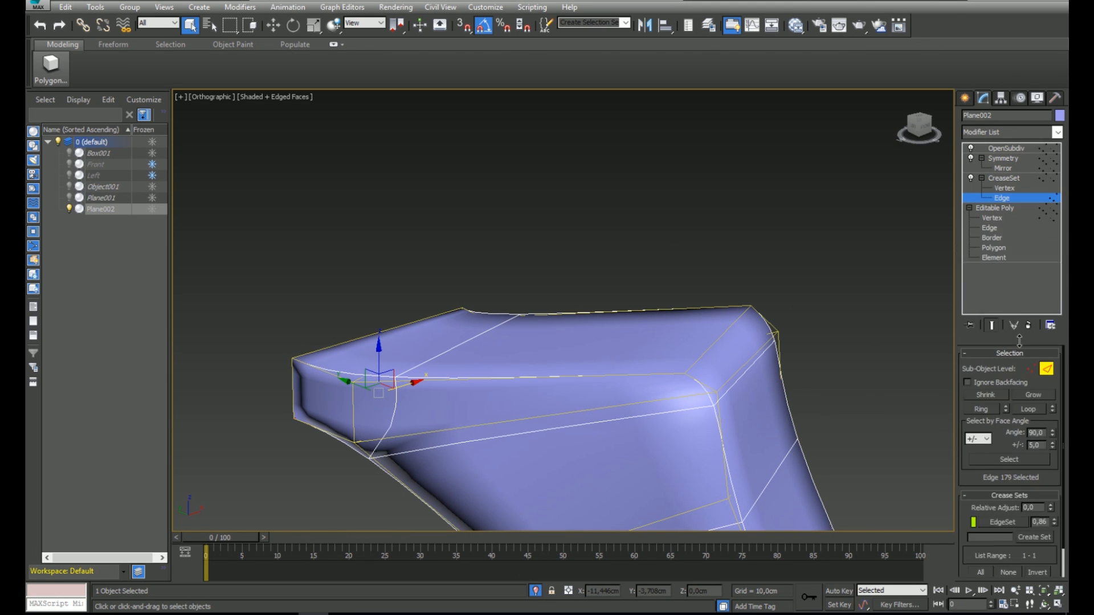
left_click(992, 217)
left_click(352, 382)
key("w")
middle_click_drag(364, 387, 538, 342, "alt")
left_click(697, 340, "ctrl")
key("l")
key("f")
key("l")
middle_click_drag(560, 228, 550, 268)
scroll(583, 286, "up", 10)
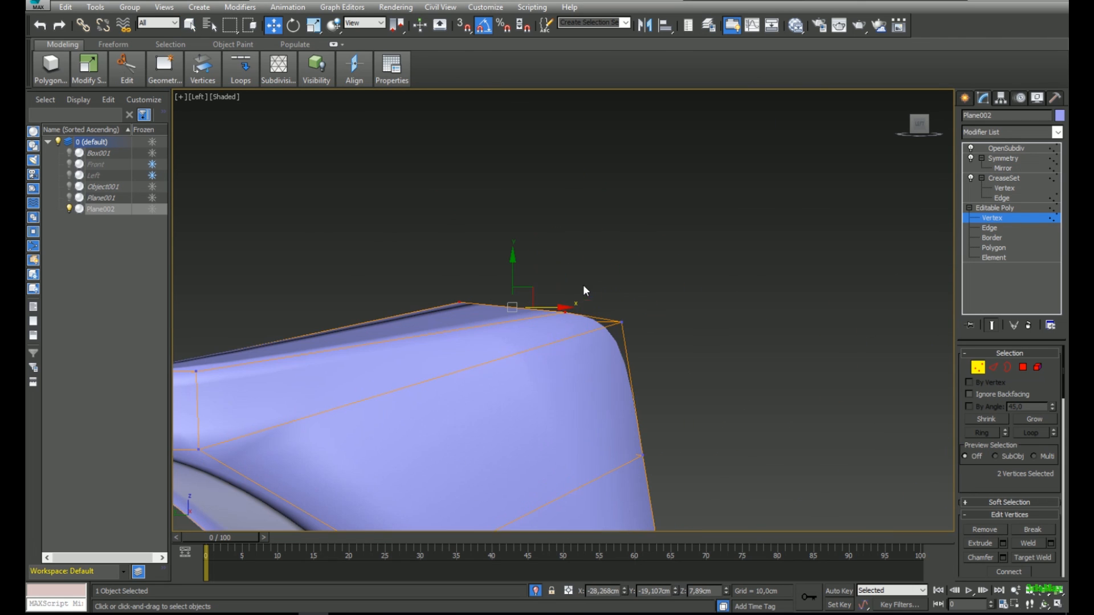
left_click(536, 591)
scroll(575, 274, "down", 4)
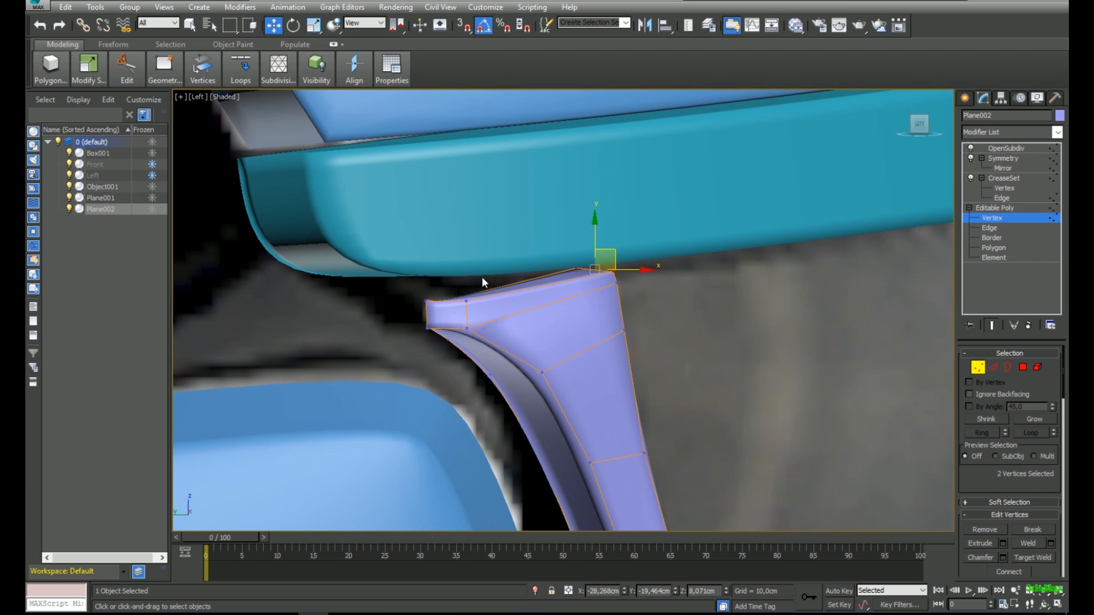
- Fit the eight vertices at the strut's inner tip against the teal band and check the subdivided piece from the front
scroll(488, 256, "down", 5)
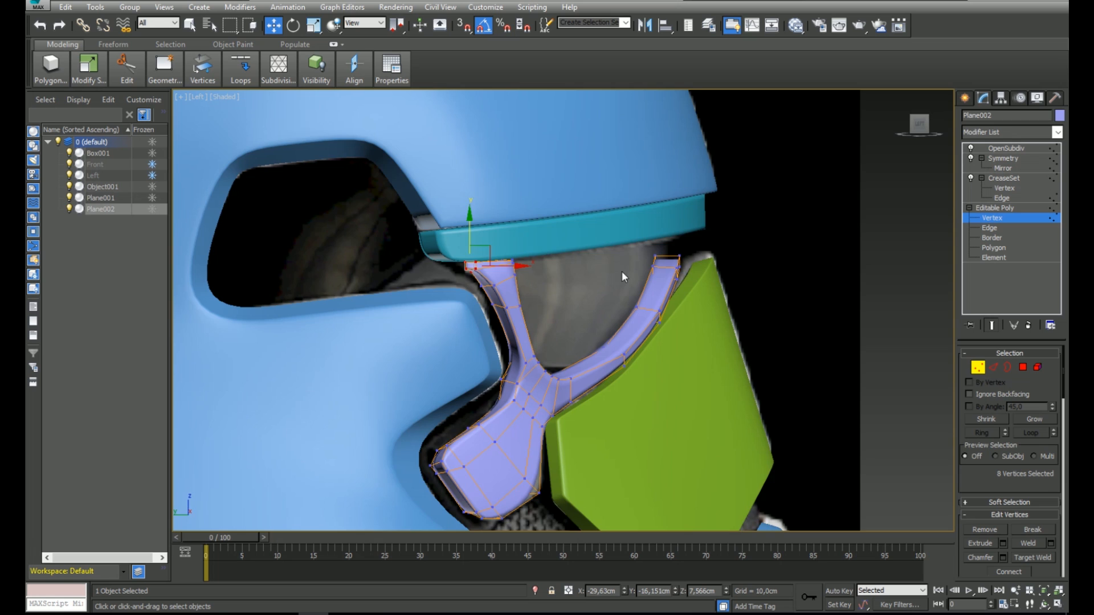
key("f")
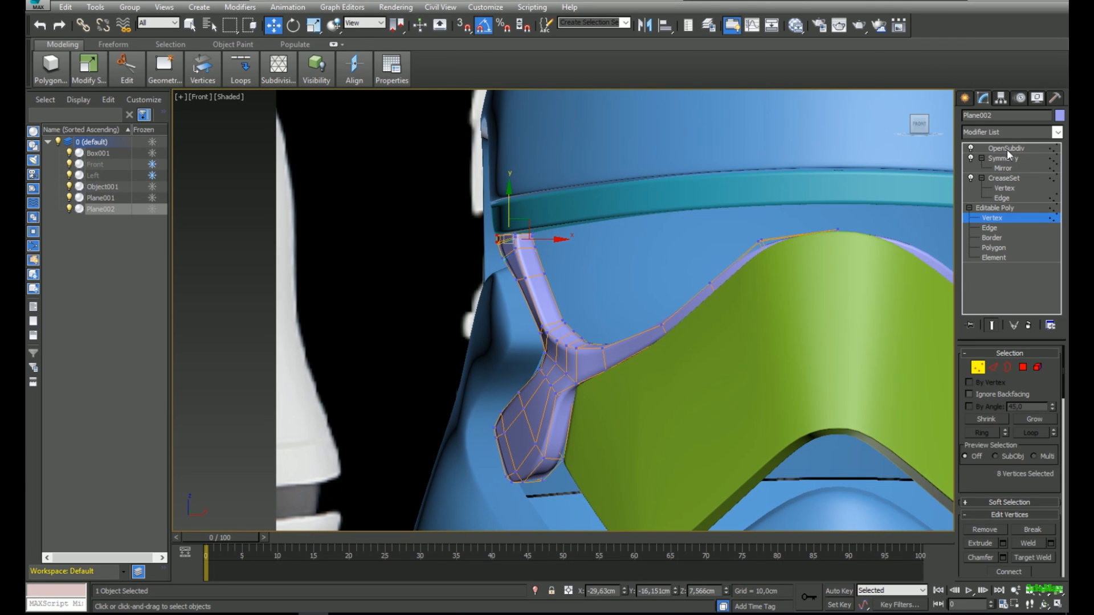
left_click(1007, 149)
middle_click_drag(758, 243, 502, 284)
scroll(502, 285, "down", 5)
left_click(793, 267)
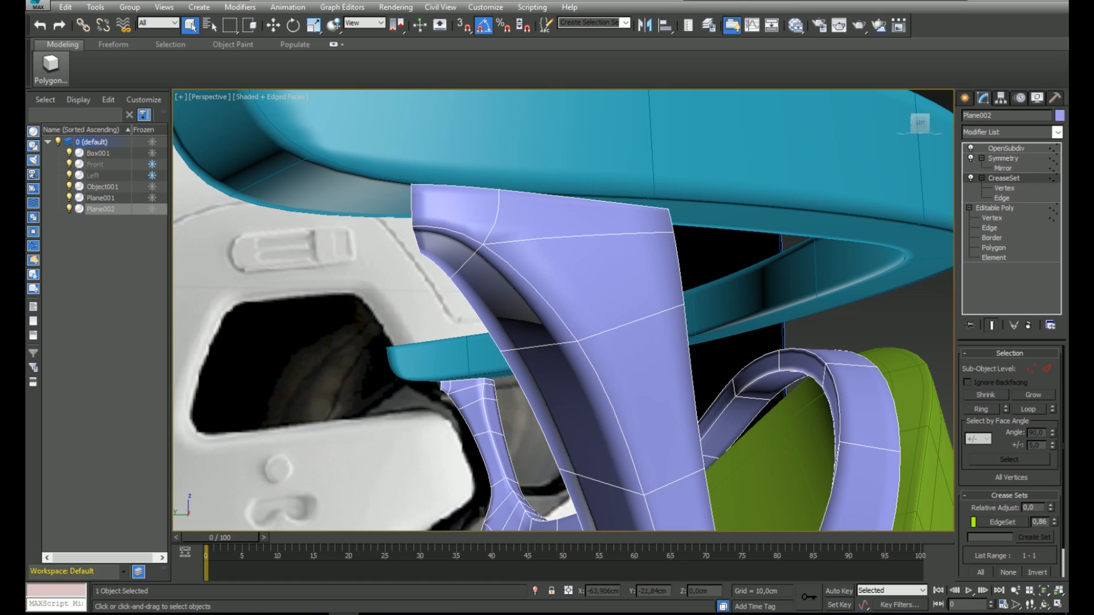
- Collapse the rim piece's CreaseSet modifier into the Editable Poly below it
left_click(1006, 148)
left_click(1010, 179)
right_click(1006, 183)
left_click(962, 292)
left_click(617, 344)
left_click(999, 178)
left_click(969, 179)
- Connect the ring of edges just below the strut's upper end with a new edge loop
left_click(992, 188)
key("l")
key("w")
scroll(598, 245, "up", 4)
middle_click_drag(653, 241, 677, 293)
key("2")
left_click(668, 255)
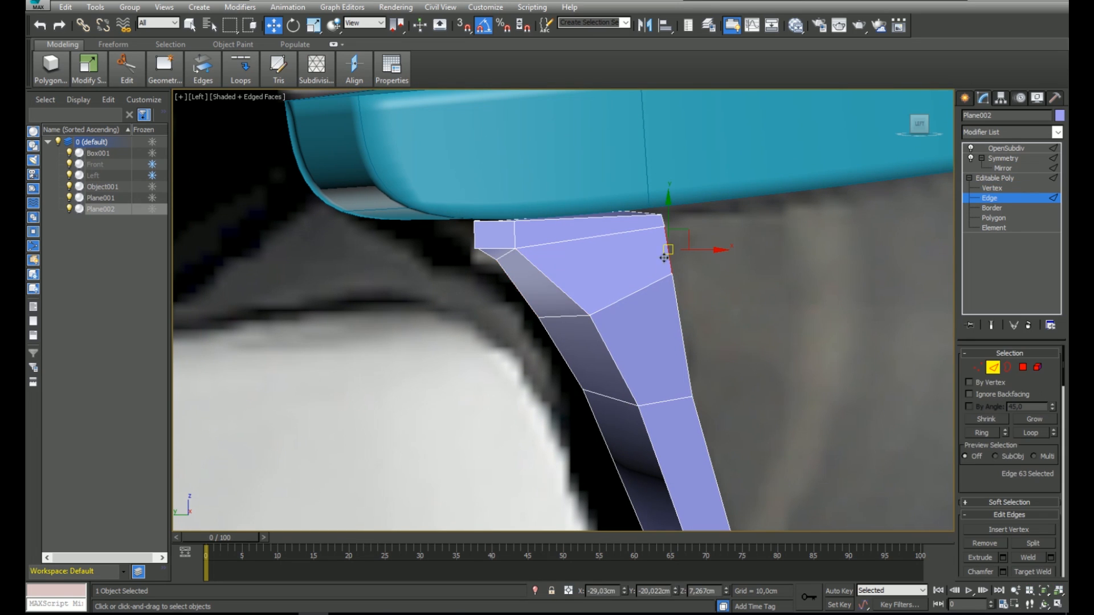
left_click(993, 325)
right_click(572, 280)
left_click(460, 324)
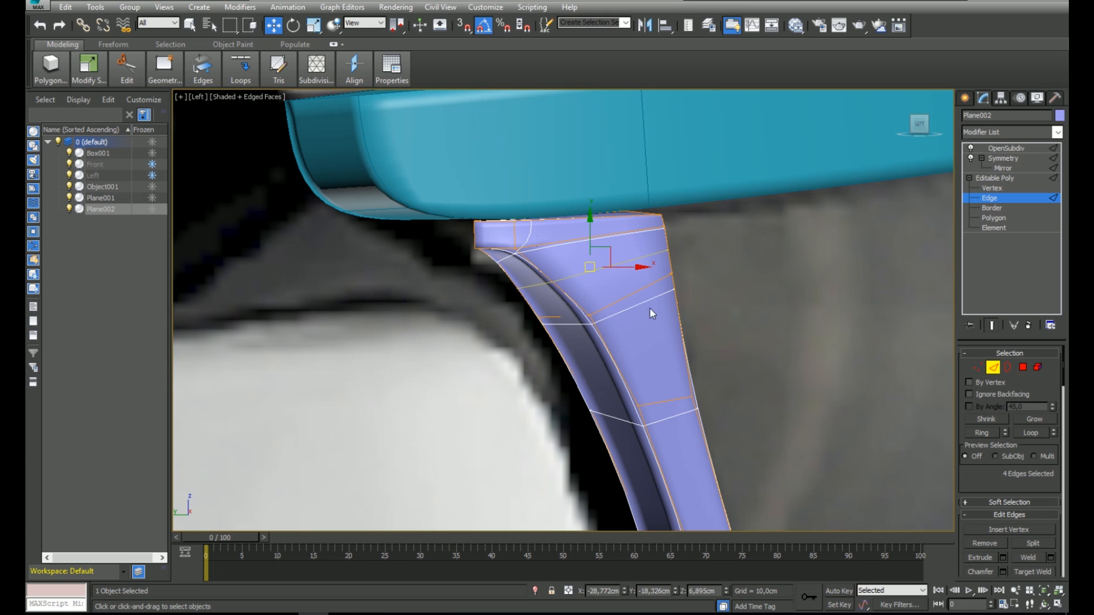
- Reposition the vertices of the edge loop below the new one in the left and front views and check the subdivided result
left_click(977, 368)
key("F3")
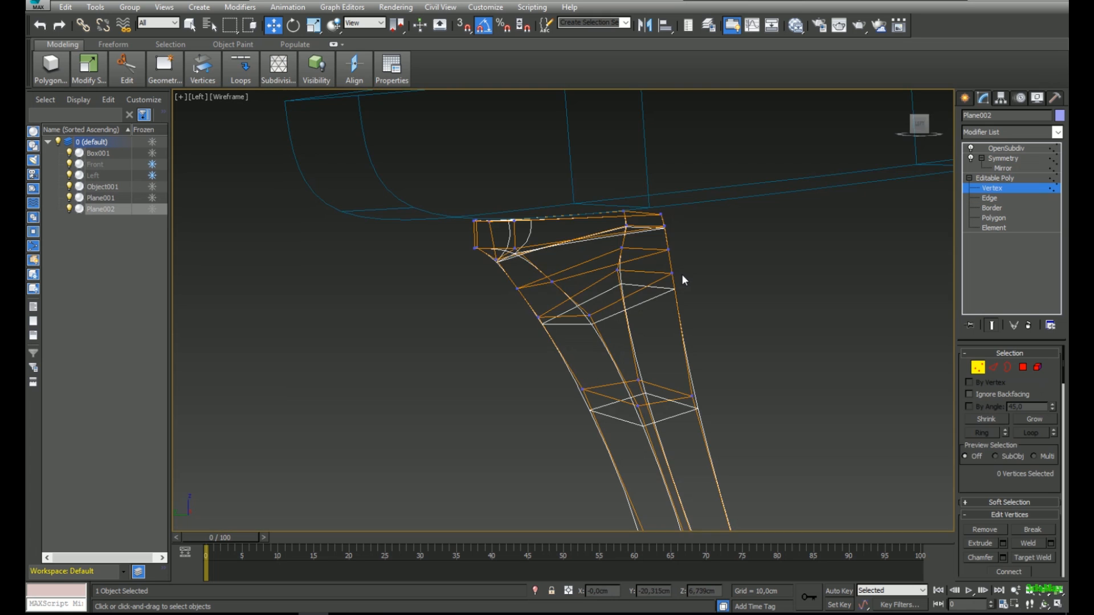
left_click_drag(616, 287, 616, 285)
key("F3")
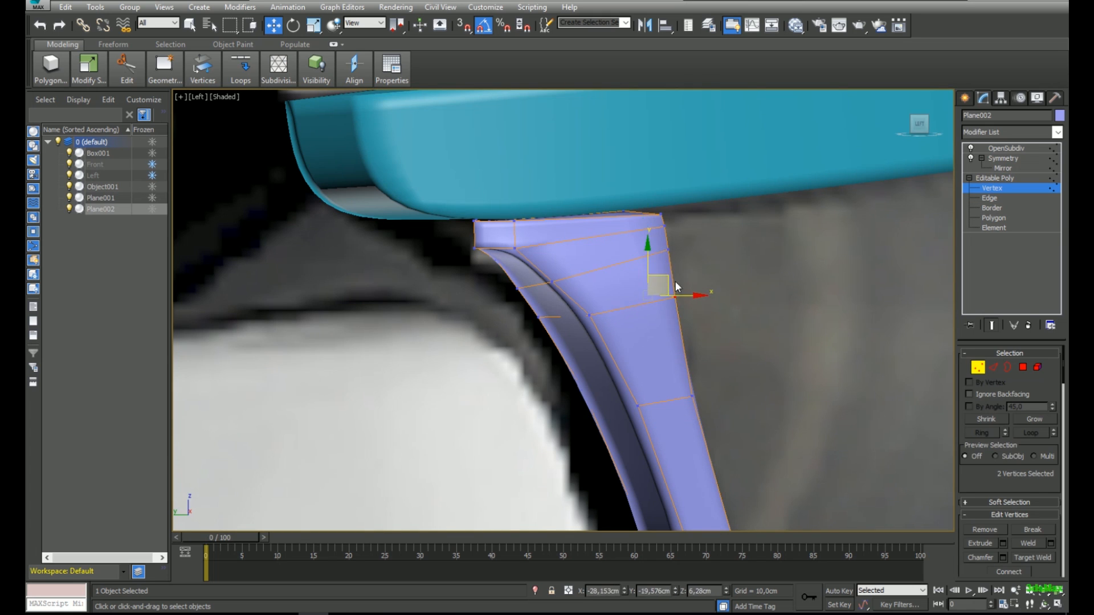
key("f")
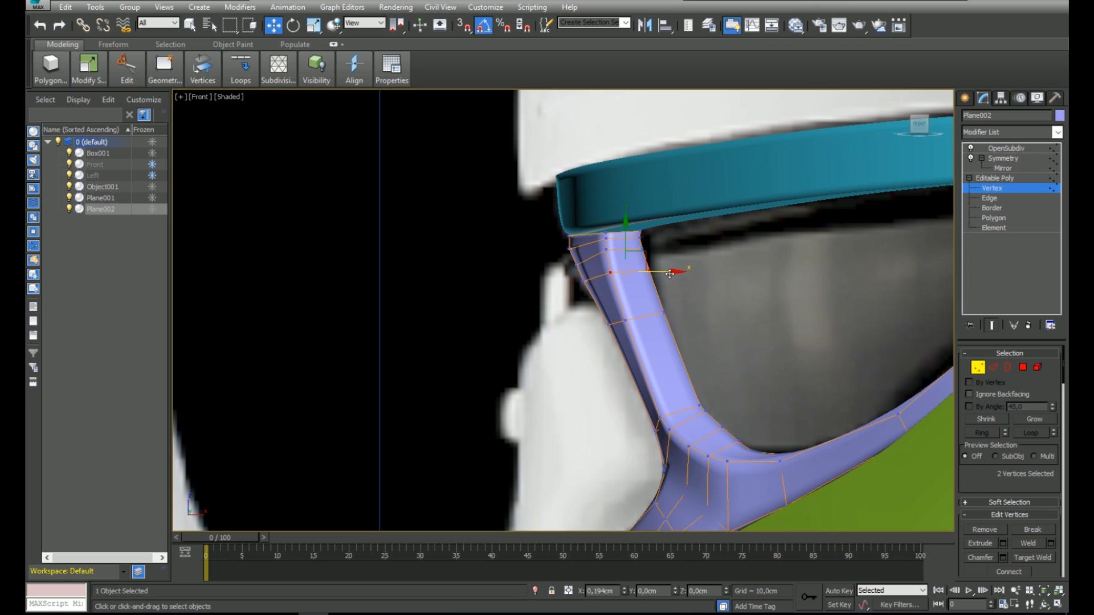
left_click(720, 266)
scroll(720, 266, "down", 4)
middle_click_drag(720, 266, 594, 262)
middle_click_drag(668, 245, 665, 164)
mouse_move(617, 194)
middle_mouse_down("alt")
mouse_move(703, 200)
mouse_move(699, 214)
middle_mouse_up("alt")
left_click(1012, 149)
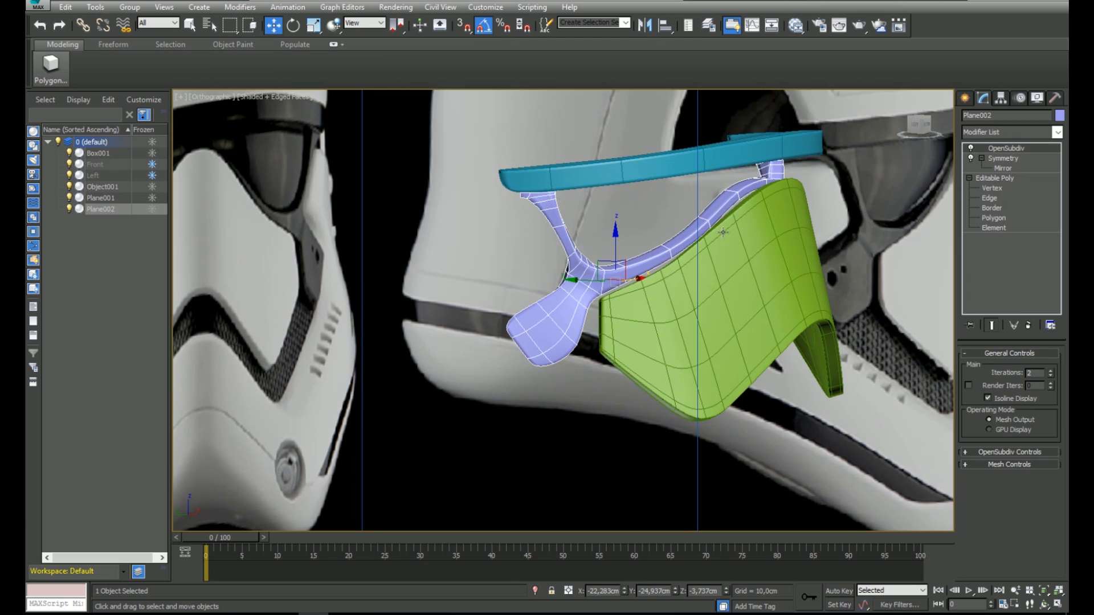
- Select the green plate and move the nine vertices at its upper peak to follow the rim piece
key("l")
scroll(726, 232, "up", 6)
scroll(726, 232, "down", 5)
scroll(717, 229, "up", 5)
left_click(717, 229)
left_click(991, 180)
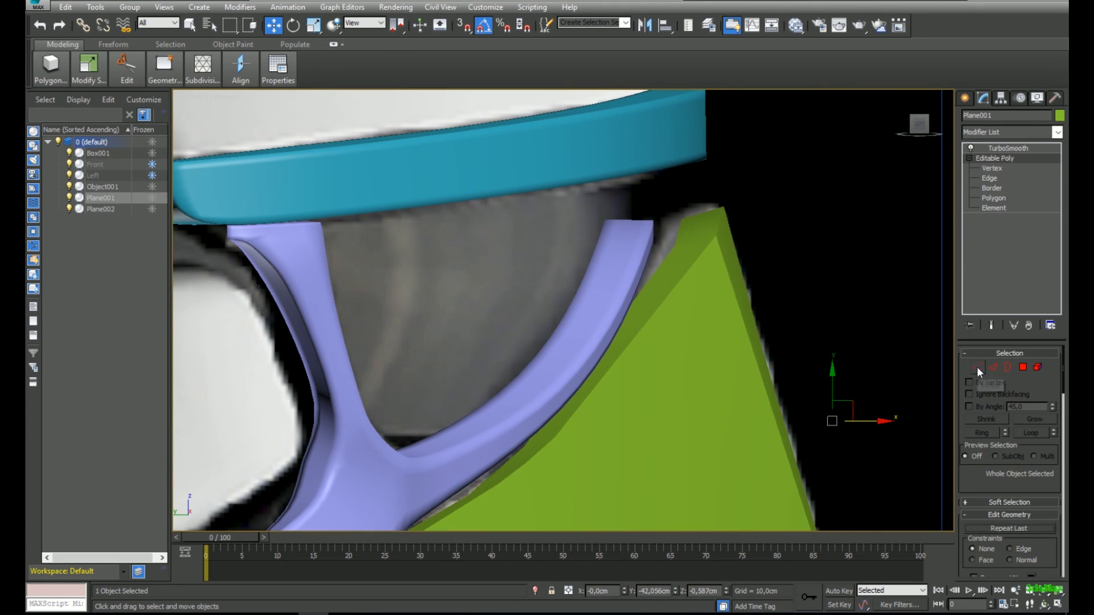
left_click(977, 368)
key("F4")
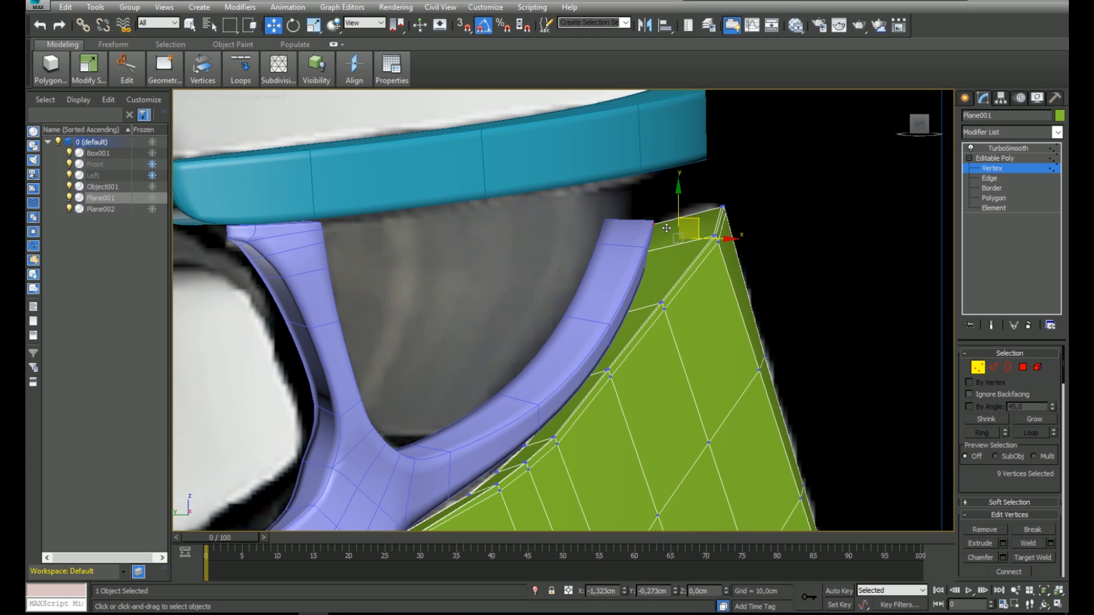
left_click(992, 327)
- Select the green plate's vertices along its upper edge beneath the rim piece, including those on the back side
scroll(676, 234, "up", 3)
middle_click_drag(676, 235, 623, 201, "alt")
mouse_move(450, 308)
middle_mouse_down()
mouse_move(606, 220)
mouse_move(504, 340)
mouse_move(616, 286)
middle_mouse_up()
key("F3")
left_click_drag(618, 288, 608, 325)
key("F3")
mouse_move(610, 324)
middle_mouse_down("alt")
mouse_move(593, 296)
mouse_move(615, 278)
mouse_move(669, 285)
mouse_move(668, 265)
mouse_move(642, 253)
mouse_move(655, 283)
mouse_move(608, 357)
mouse_move(662, 317)
mouse_move(606, 352)
mouse_move(592, 318)
middle_mouse_up("alt")
key("F3")
key("F3")
key("F3")
key("F3")
key("F3")
key("F3")
mouse_move(583, 268)
middle_mouse_down("alt")
mouse_move(618, 244)
mouse_move(604, 320)
mouse_move(640, 257)
mouse_move(613, 295)
mouse_move(615, 244)
mouse_move(598, 242)
mouse_move(610, 285)
middle_mouse_up("alt")
key("F3")
key("F3")
key("F3")
left_click_drag(578, 419, 529, 380, "ctrl")
middle_click_drag(610, 285, 604, 297, "alt")
key("F3")
mouse_move(529, 379)
middle_mouse_down("alt")
mouse_move(547, 274)
mouse_move(566, 292)
middle_mouse_up("alt")
- Add the plate's upper corner vertices to the selection and raise them all closer to the rim piece in the left view
scroll(547, 273, "down", 8)
scroll(365, 320, "up", 5)
scroll(365, 324, "up", 6)
middle_click_drag(365, 324, 369, 289, "alt")
left_click_drag(373, 280, 342, 313, "ctrl")
middle_click_drag(342, 314, 361, 293, "alt")
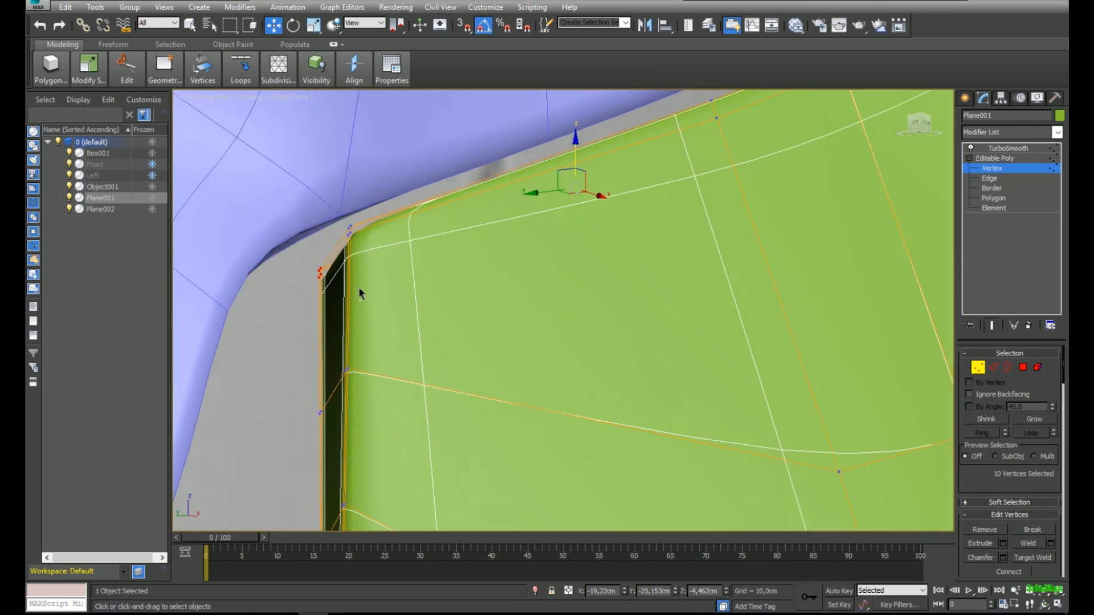
key("l")
scroll(537, 240, "down", 6)
scroll(498, 293, "up", 5)
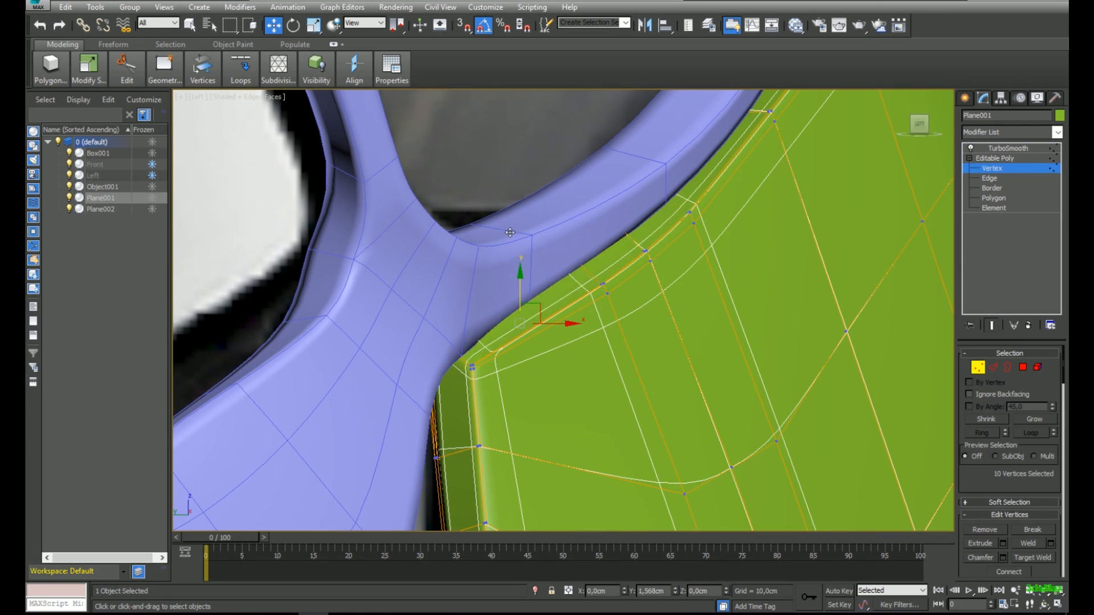
- Lower three vertices on the green plate's upper edge, show its smoothed result and select the rim piece
mouse_move(514, 273)
middle_mouse_down("alt")
mouse_move(552, 277)
mouse_move(545, 257)
middle_mouse_up("alt")
key("F3")
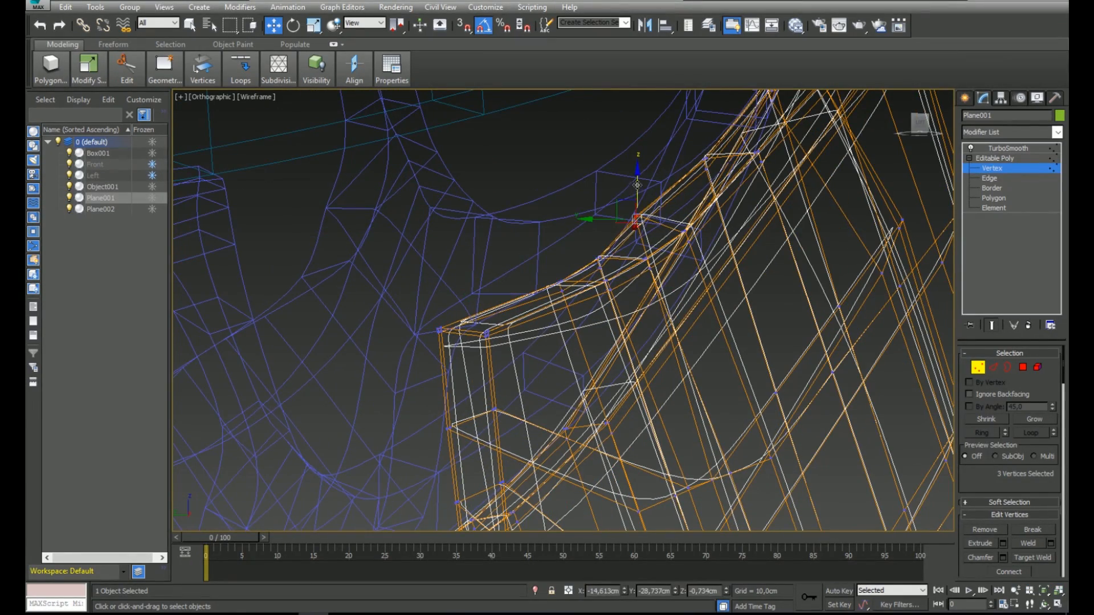
key("F3")
mouse_move(643, 204)
middle_mouse_down("alt")
mouse_move(647, 241)
mouse_move(619, 260)
mouse_move(656, 245)
middle_mouse_up("alt")
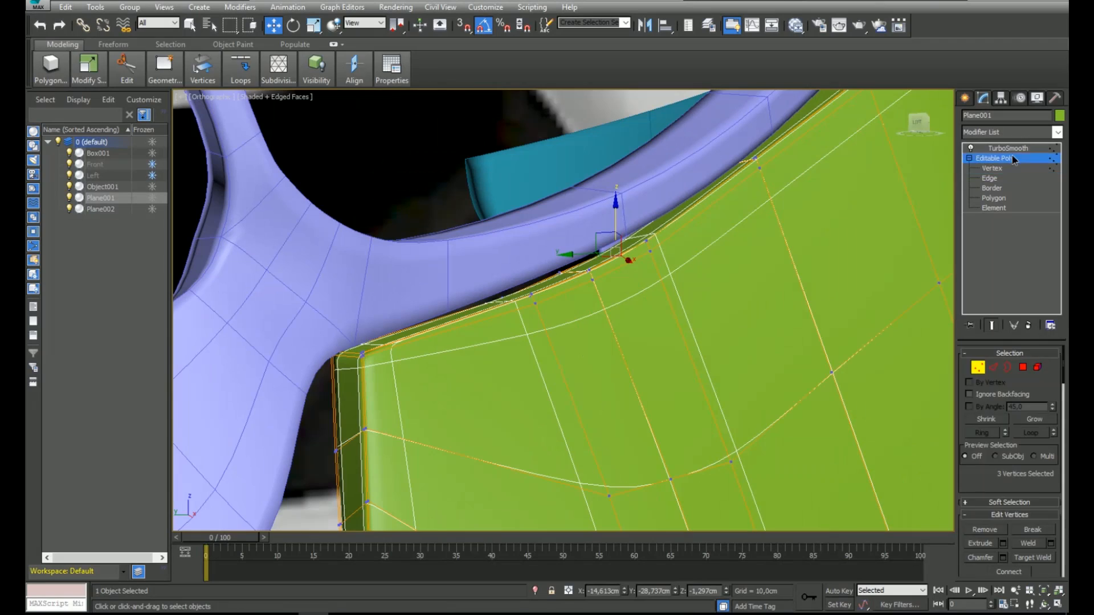
left_click(1010, 149)
left_click(671, 207)
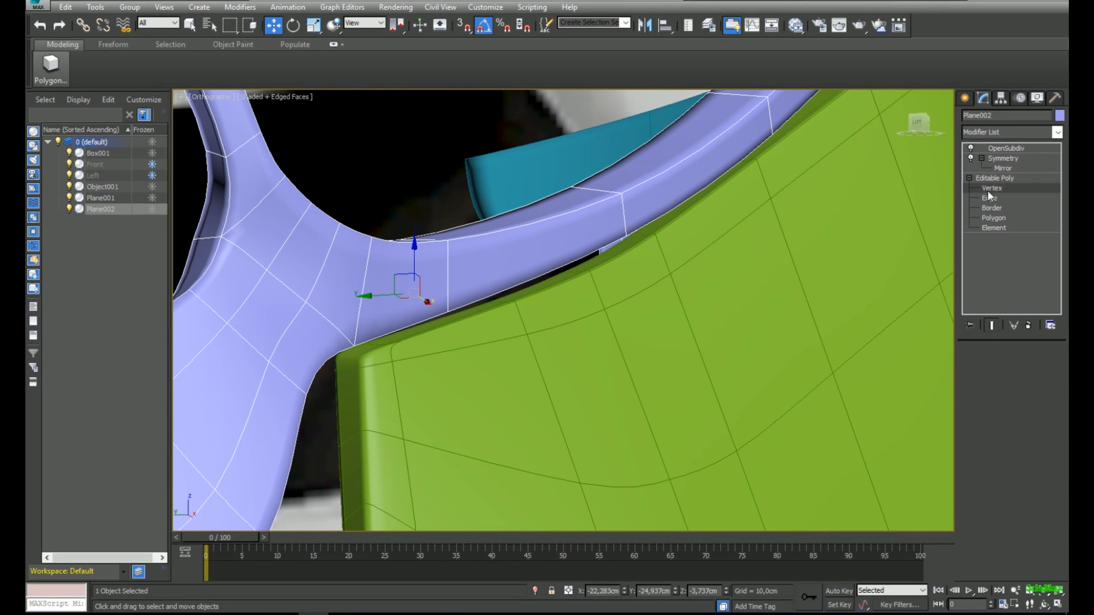
- Move a vertex on the rim piece's lower edge down toward the green plate
left_click(994, 188)
key("F3")
mouse_move(417, 318)
middle_mouse_down("alt")
mouse_move(489, 267)
mouse_move(574, 261)
middle_mouse_up("alt")
key("F3")
key("F3")
key("F3")
left_click_drag(669, 204, 670, 213)
- Add the neighbouring lower-edge vertex of the rim piece and adjust both vertically to follow the plate's edge
mouse_move(670, 213)
middle_mouse_down("alt")
mouse_move(661, 256)
mouse_move(713, 236)
mouse_move(751, 237)
mouse_move(701, 251)
middle_mouse_up("alt")
key("F3")
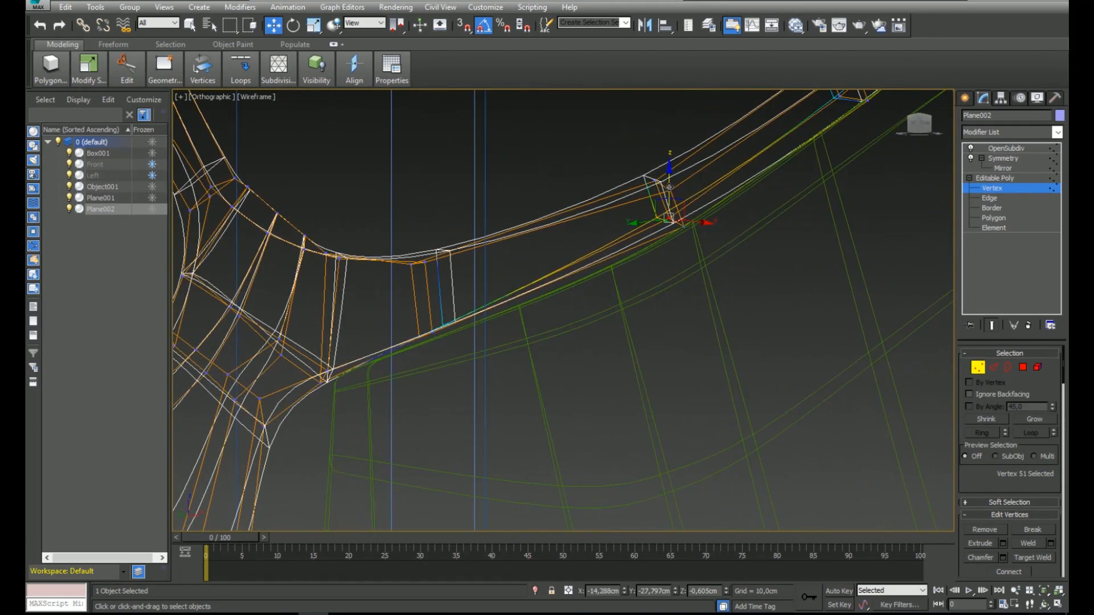
mouse_move(670, 200)
middle_mouse_down("alt")
mouse_move(698, 245)
mouse_move(675, 235)
middle_mouse_up("alt")
left_click(729, 227, "ctrl")
key("F3")
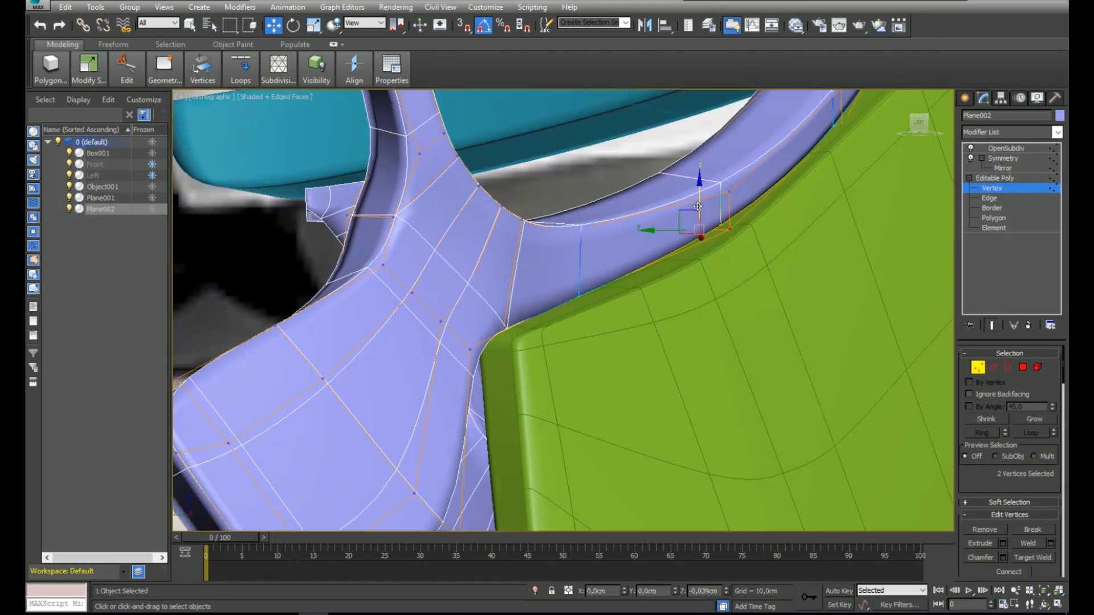
left_click_drag(700, 225, 700, 215)
- Raise the two selected rim vertices slightly in the left view
key("l")
scroll(706, 207, "up", 5)
scroll(760, 235, "down", 2)
middle_click_drag(865, 325, 675, 183)
left_click_drag(616, 286, 617, 274)
- Select the pair of lower rim vertices beside the strut junction and lower them slightly onto the plate's edge
key("F3")
mouse_move(610, 279)
middle_mouse_down("alt")
mouse_move(684, 239)
mouse_move(535, 333)
mouse_move(496, 319)
middle_mouse_up("alt")
key("F3")
key("F3")
left_click_drag(490, 315, 433, 367)
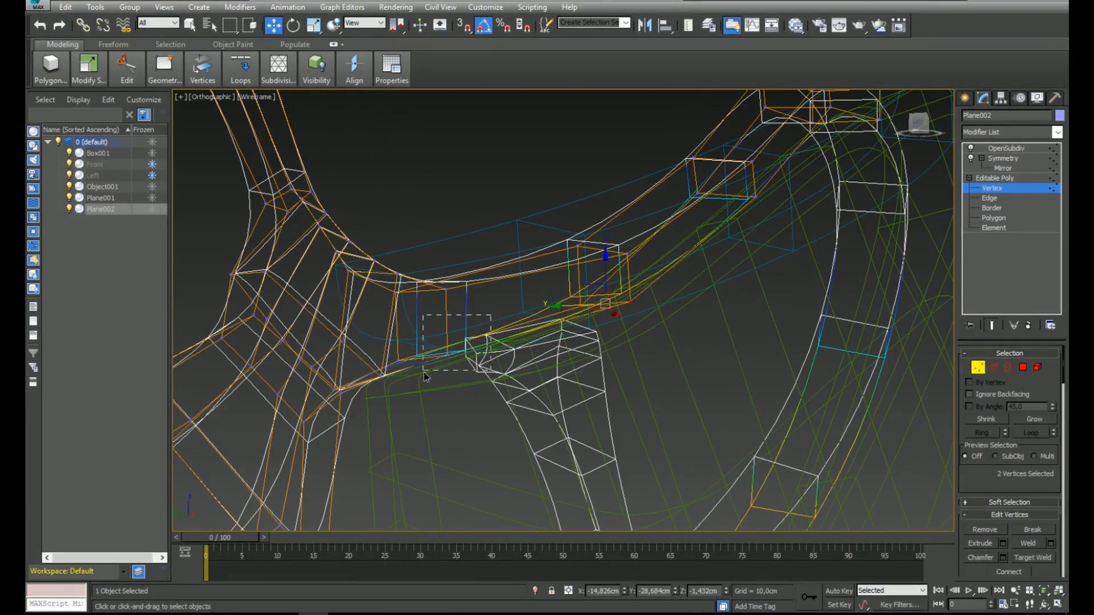
middle_click_drag(406, 344, 456, 333, "alt")
key("F3")
left_click_drag(431, 336, 431, 343)
middle_click_drag(431, 343, 447, 367, "alt")
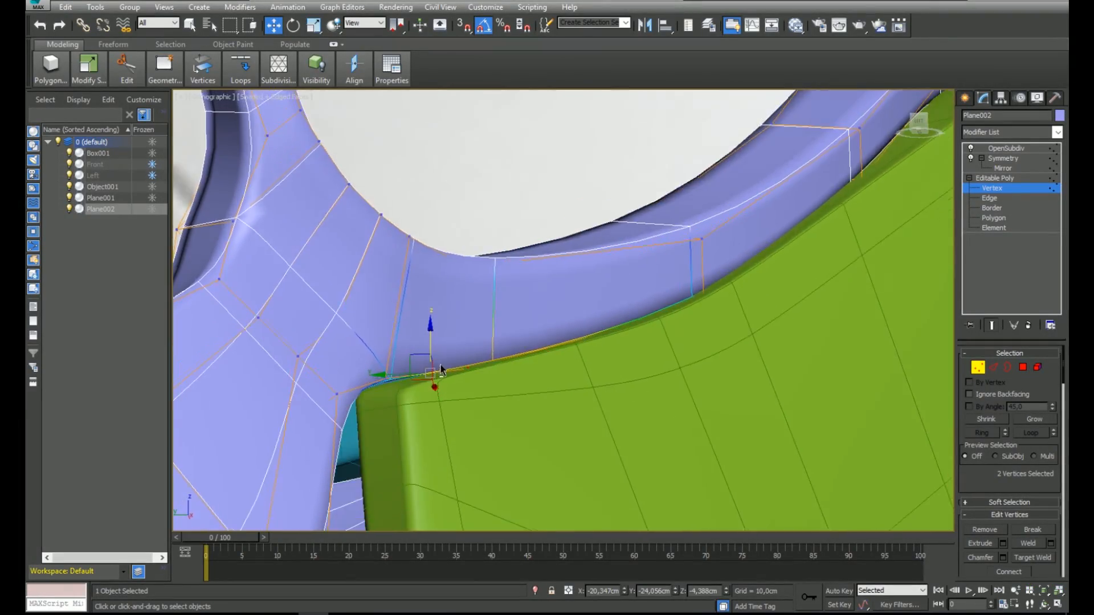
- Leave vertex editing, show the smoothed rim piece and examine its fit against the plate and reference images in perspective
middle_click_drag(798, 188, 584, 323)
scroll(656, 285, "down", 4)
middle_click_drag(726, 262, 684, 296, "alt")
left_click(1010, 178)
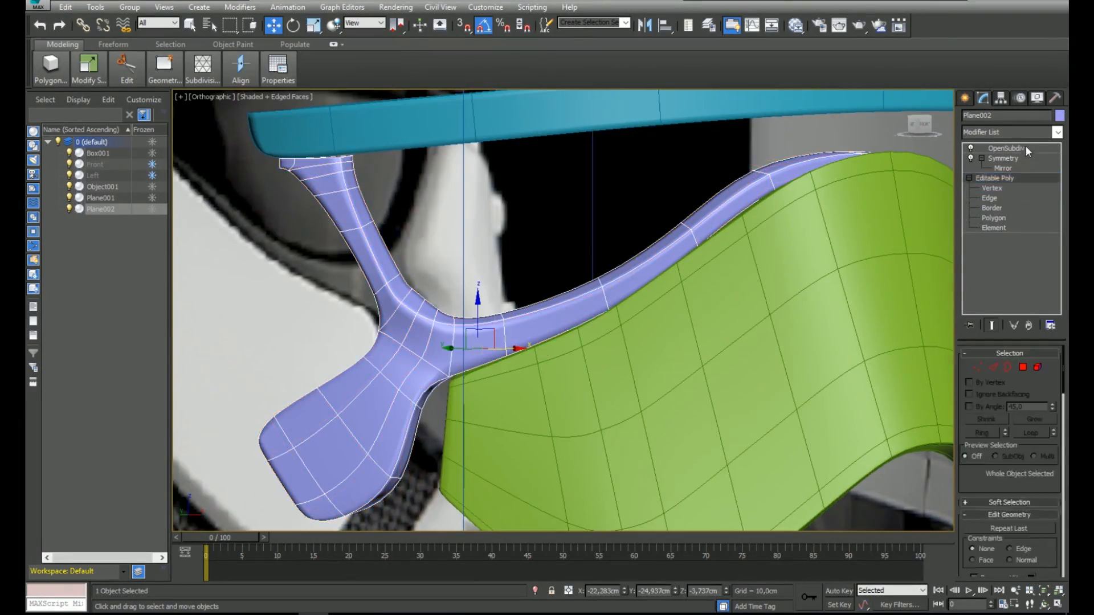
left_click(1025, 147)
key("F4")
key("p")
scroll(681, 254, "down", 10)
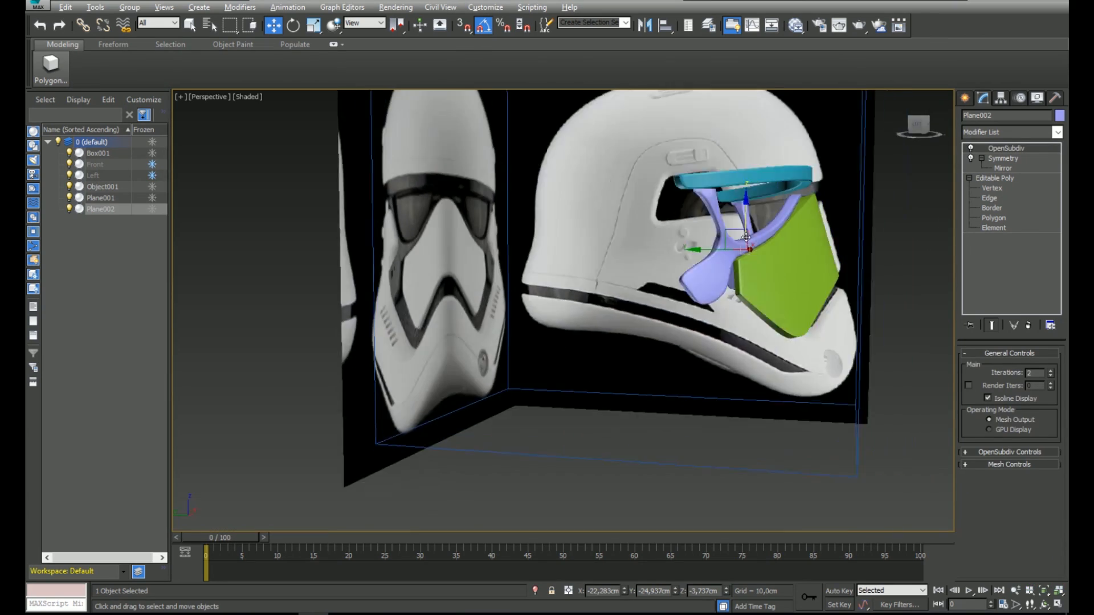
middle_click_drag(746, 237, 593, 316, "alt")
scroll(653, 257, "up", 4)
key("F4")
scroll(653, 256, "up", 4)
key("F3")
key("F3")
key("q")
- Select the ring of edges across the rim piece's thickness and connect them with one segment, pinch 0 and slide 0
left_click(1004, 178)
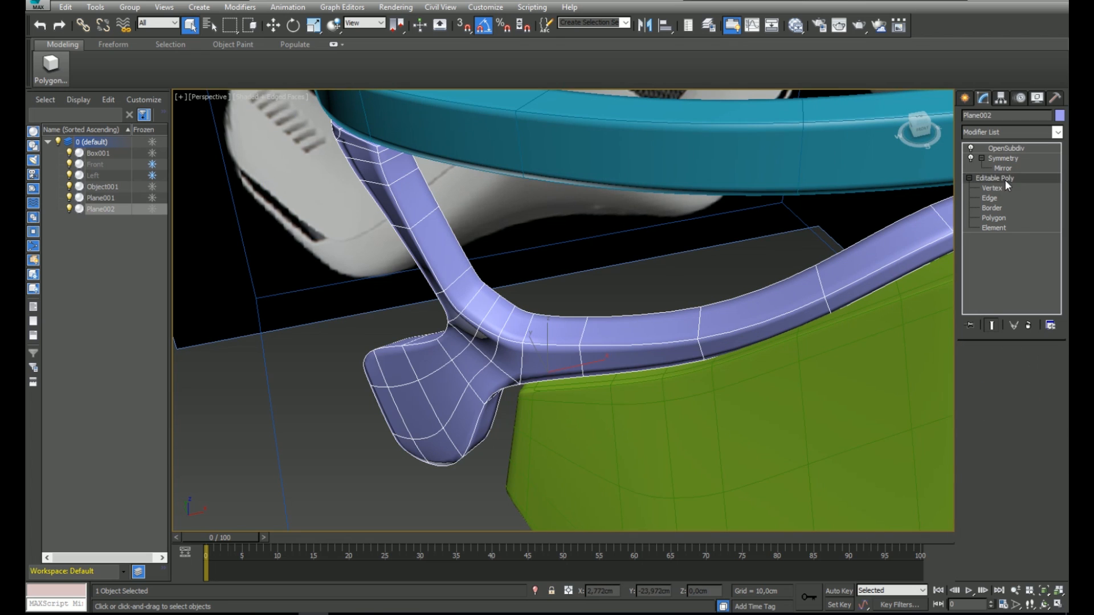
left_click(993, 366)
key("F4")
left_click(699, 329, "shift")
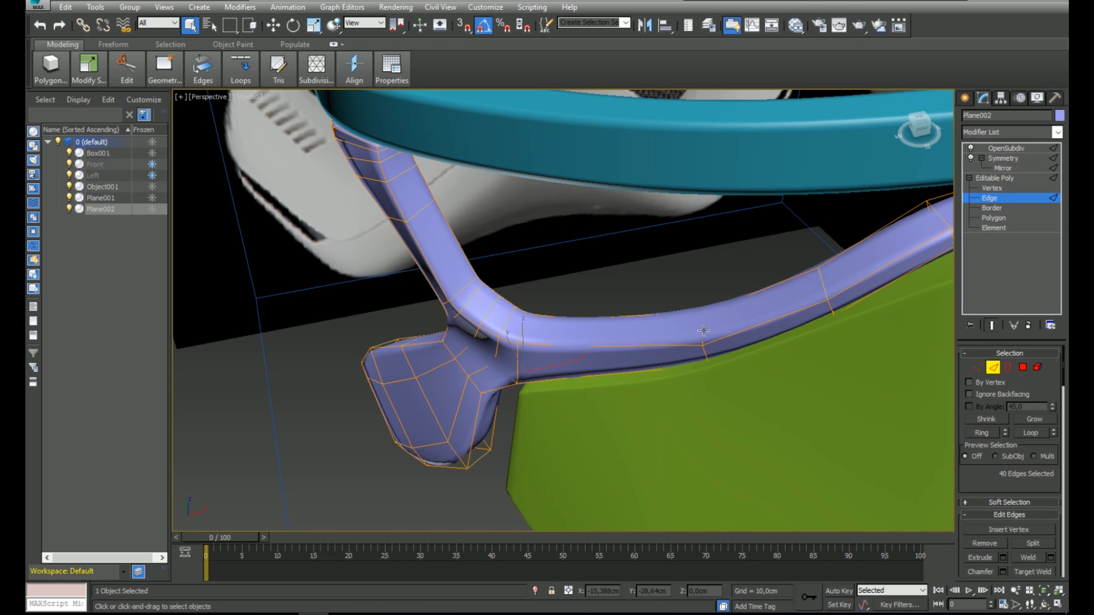
left_click(993, 325)
right_click(501, 311)
left_click(451, 362)
left_click(990, 326)
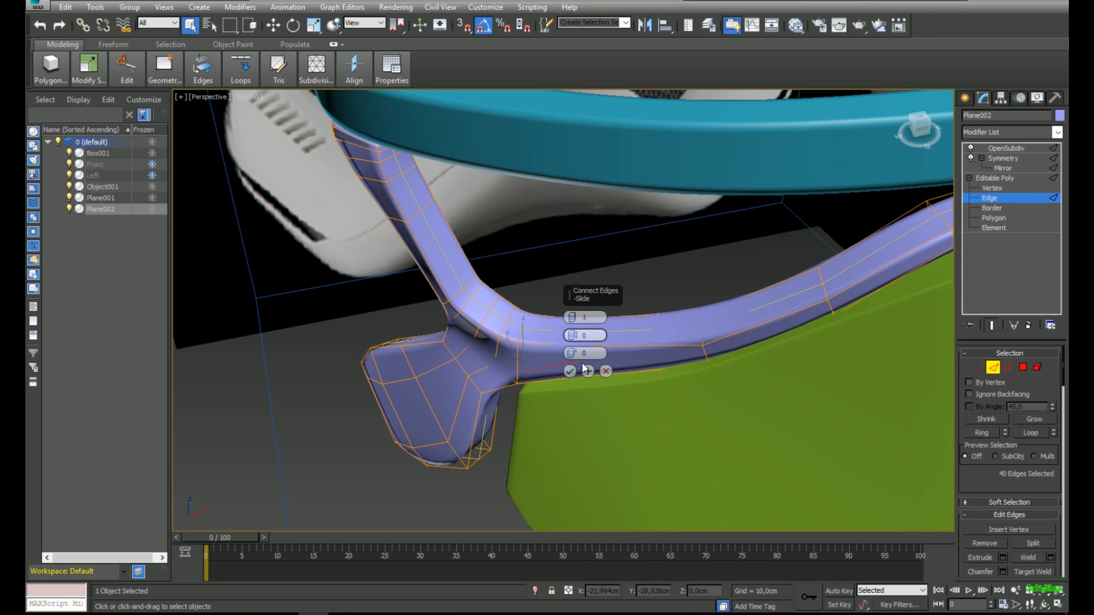
right_click(558, 315)
left_click(449, 363)
middle_click_drag(502, 365, 550, 344, "alt")
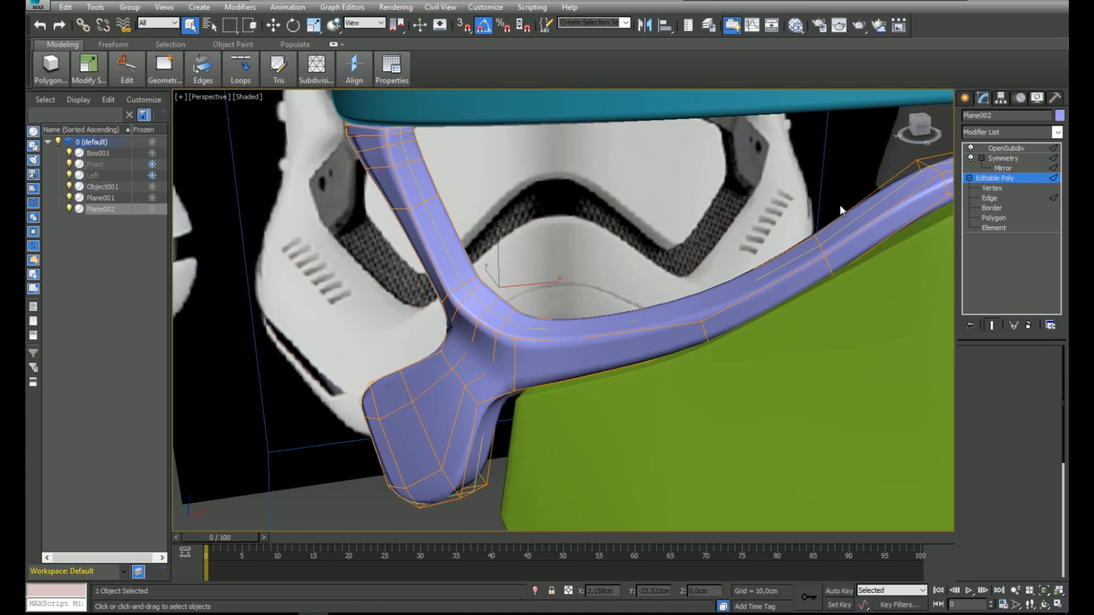
- Compare the smoothed rim piece with the side reference in the left view using see-through display
scroll(684, 220, "down", 5)
middle_click_drag(590, 234, 616, 244, "alt")
key("l")
scroll(616, 244, "down", 3)
middle_click_drag(605, 319, 591, 199)
key("alt+x")
middle_click_drag(650, 271, 677, 229)
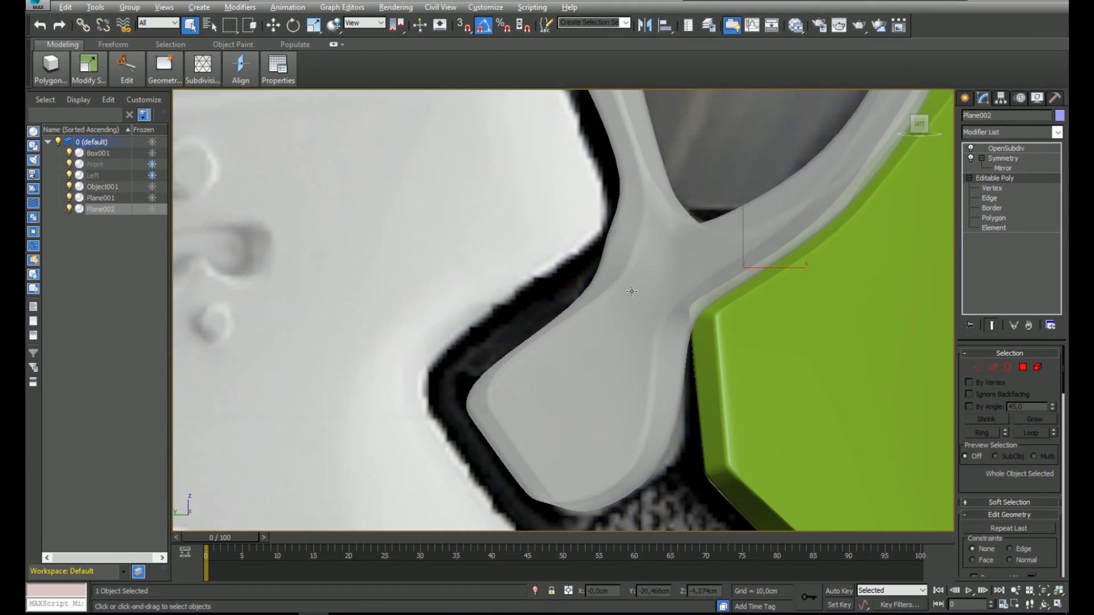
scroll(652, 258, "down", 3)
key("alt+x")
key("F4")
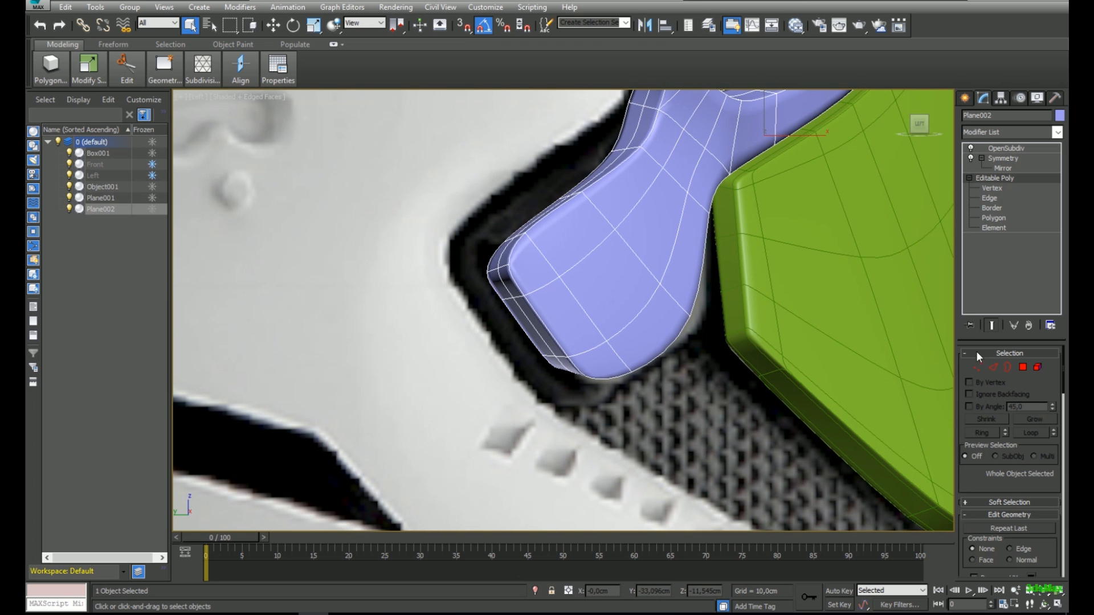
- Select the edge loop across the rim piece's lower lobe and chamfer it into two closely spaced loops
key("2")
middle_click_drag(724, 313, 628, 317, "alt")
left_click(990, 327)
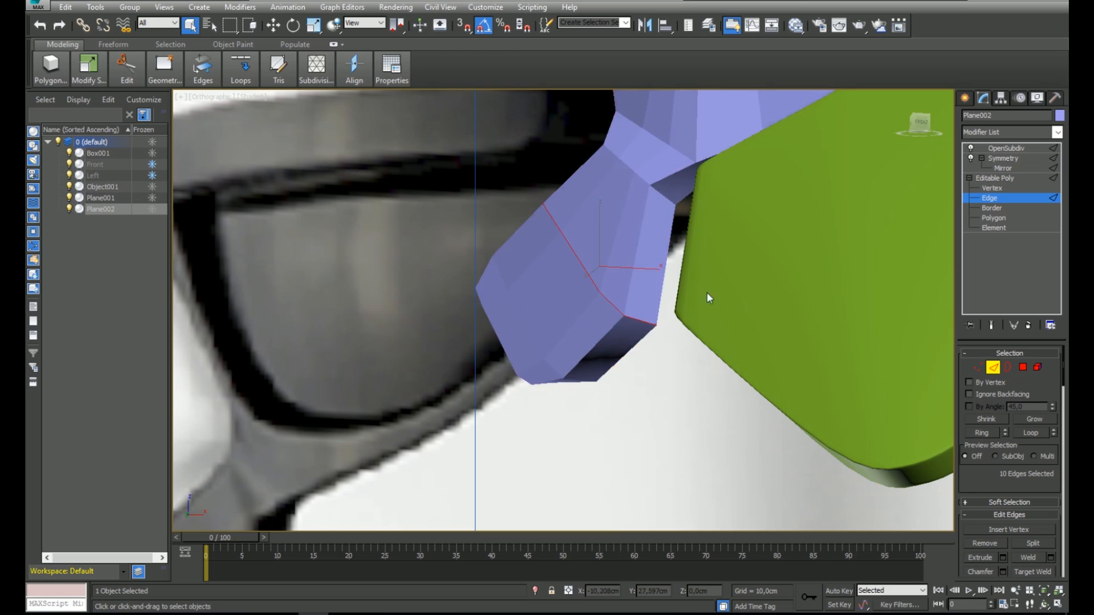
key("l")
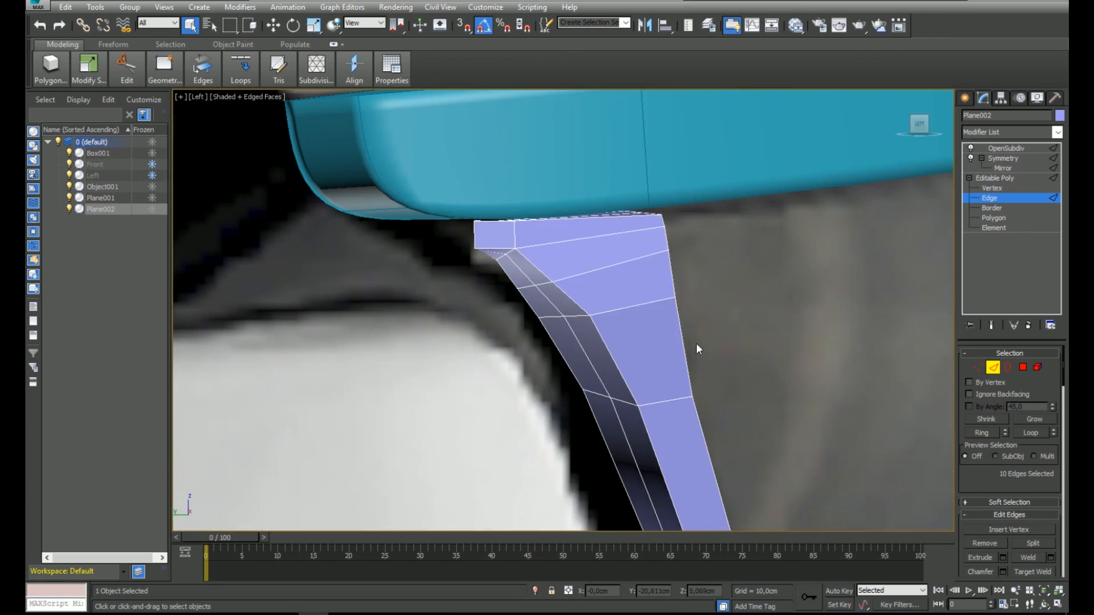
key("z")
mouse_move(607, 325)
middle_mouse_down()
mouse_move(606, 271)
mouse_move(602, 331)
middle_mouse_up()
key("alt+x")
key("alt+x")
scroll(601, 332, "up", 4)
right_click(602, 334)
left_click(580, 415)
right_click(615, 322)
scroll(618, 322, "down", 4)
key("f")
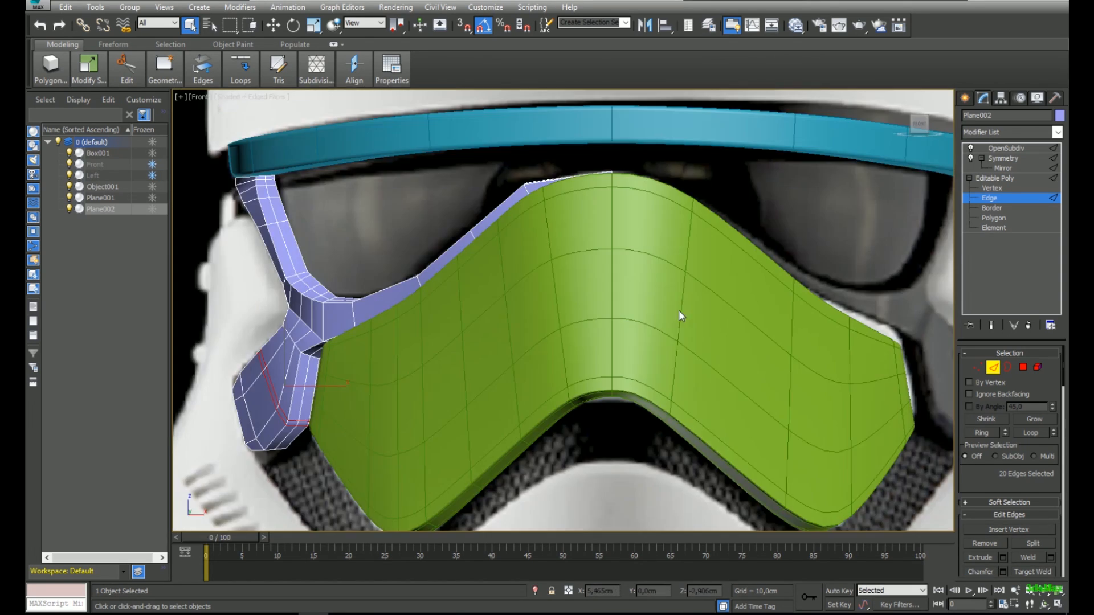
- Show the smoothed rim piece without edges and examine the lower lobe's shape and corner close up
key("l")
scroll(652, 349, "down", 4)
middle_click_drag(652, 349, 655, 196)
left_click(1001, 180)
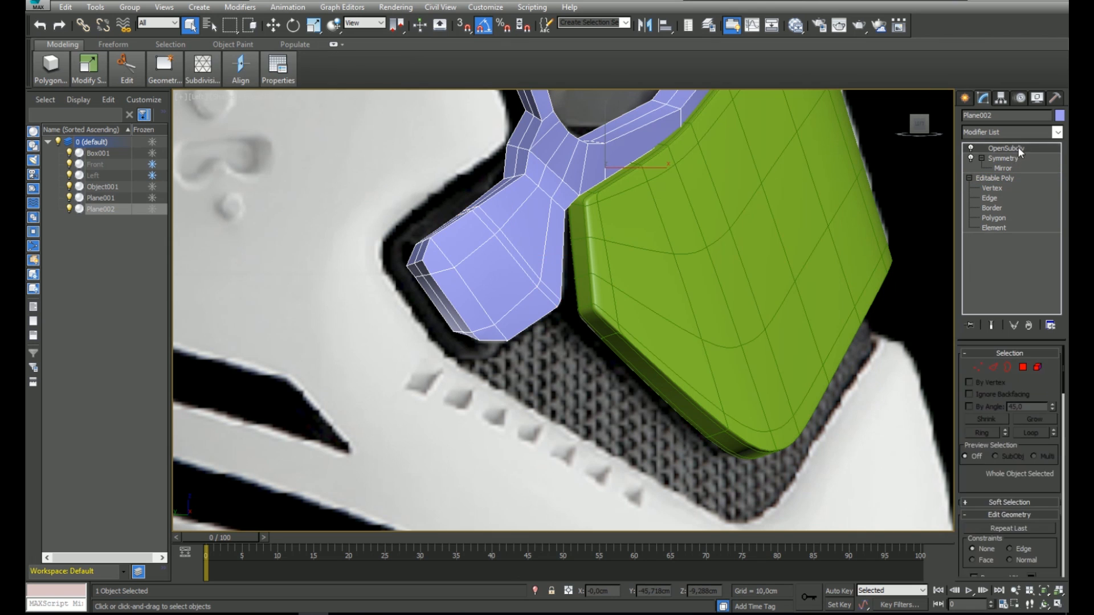
left_click(1006, 149)
key("F4")
middle_click_drag(827, 208, 501, 242, "alt")
scroll(501, 242, "up", 4)
key("F4")
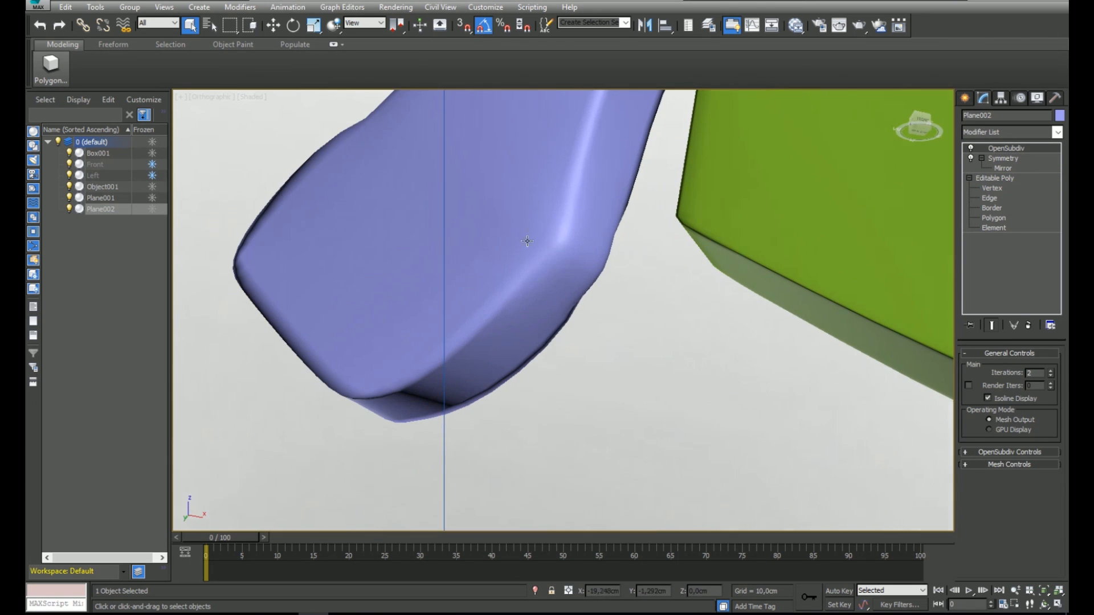
- Set a crease of 1.0 on the short edges at the lobe's corner and show the smoothed rim piece
left_click(1006, 178)
key("F4")
key("F4")
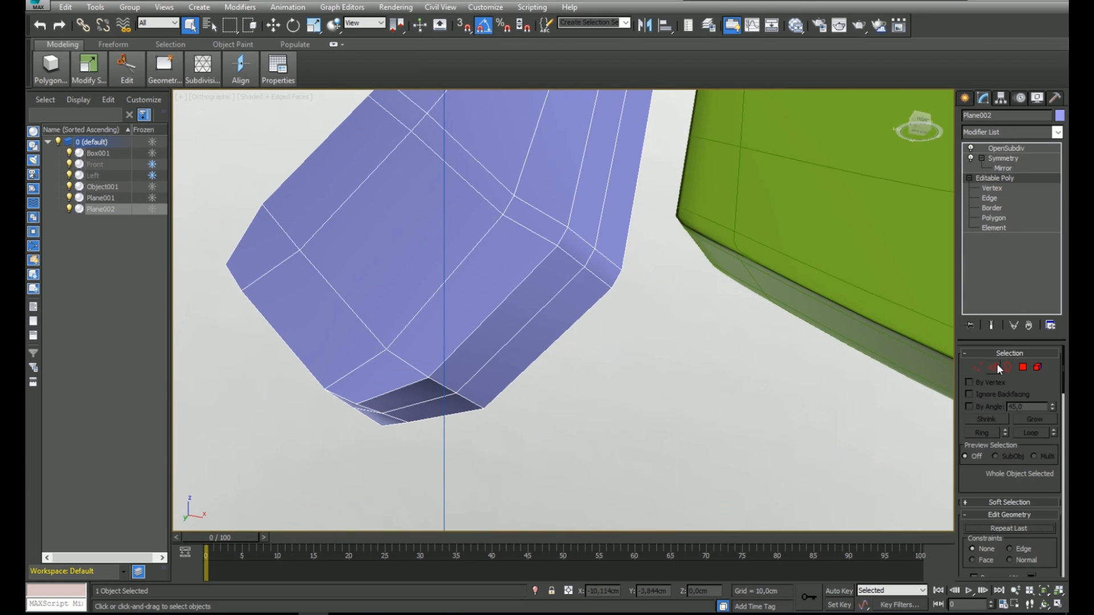
left_click(994, 366)
middle_click_drag(573, 213, 557, 266)
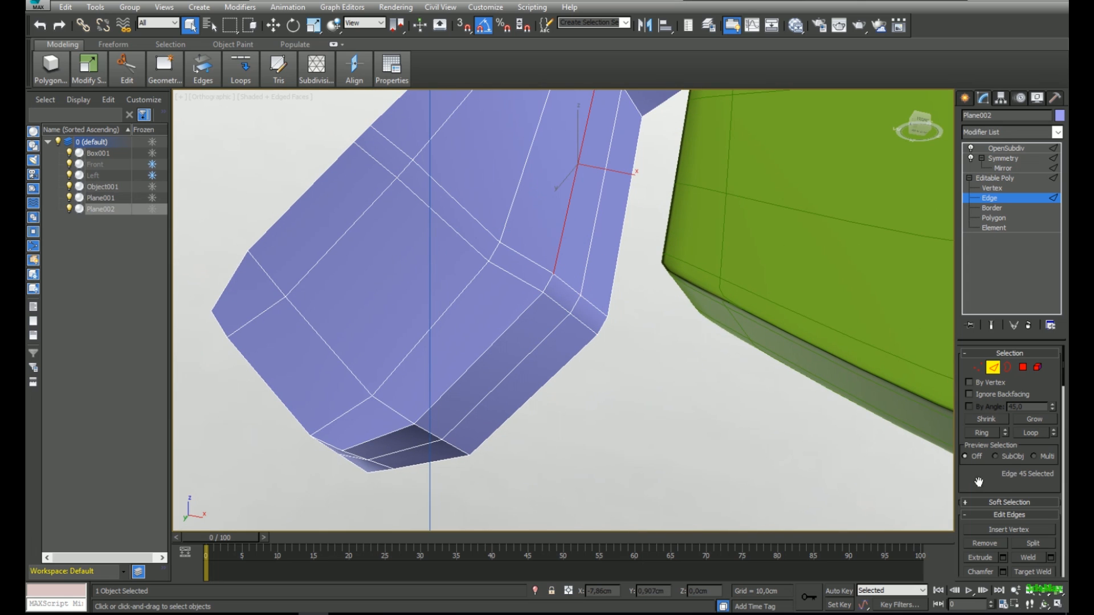
left_click_drag(982, 485, 1007, 309)
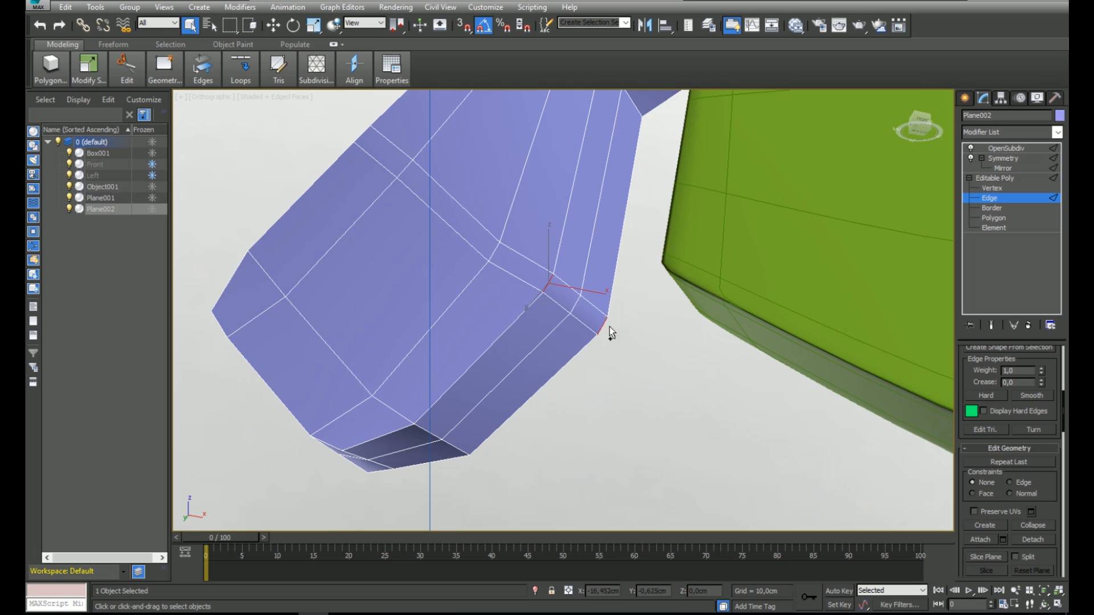
left_click(992, 326)
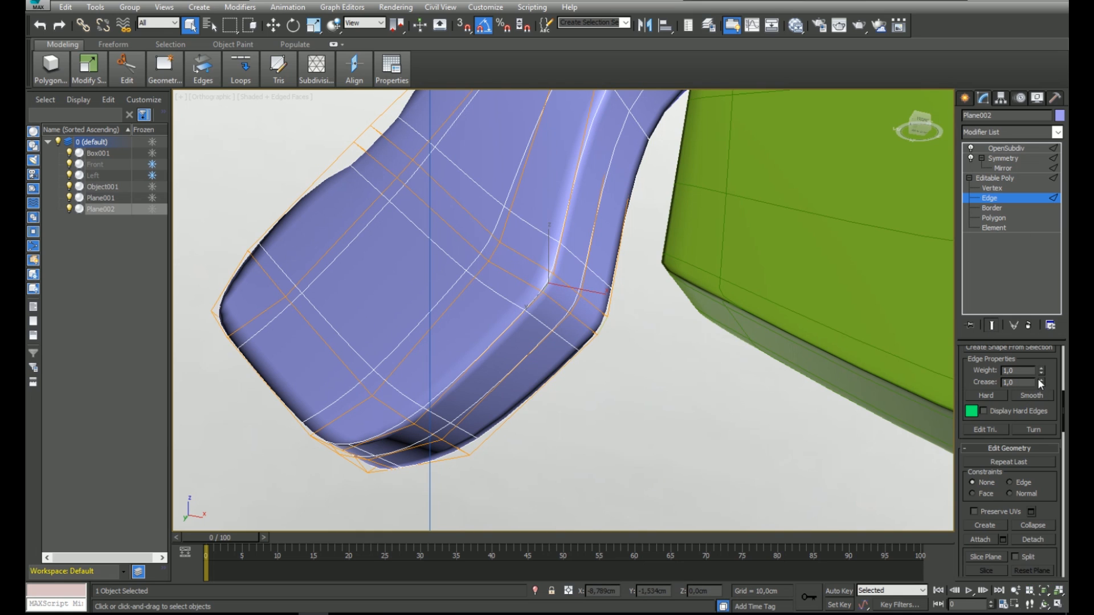
middle_click_drag(652, 305, 503, 312, "alt")
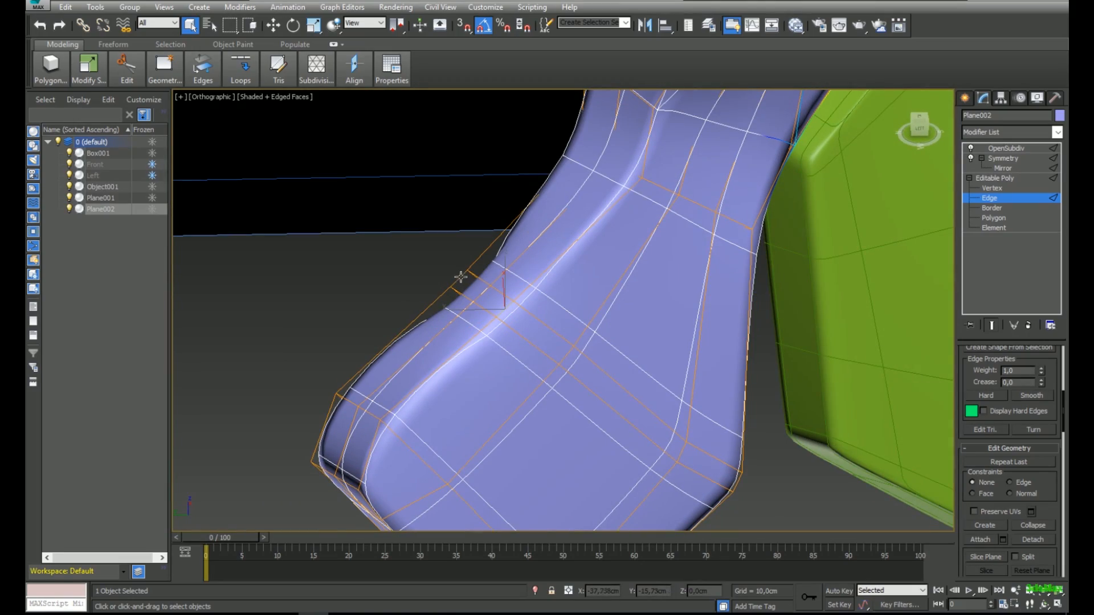
middle_click_drag(627, 268, 576, 211, "alt")
left_click(1020, 178)
left_click(1019, 148)
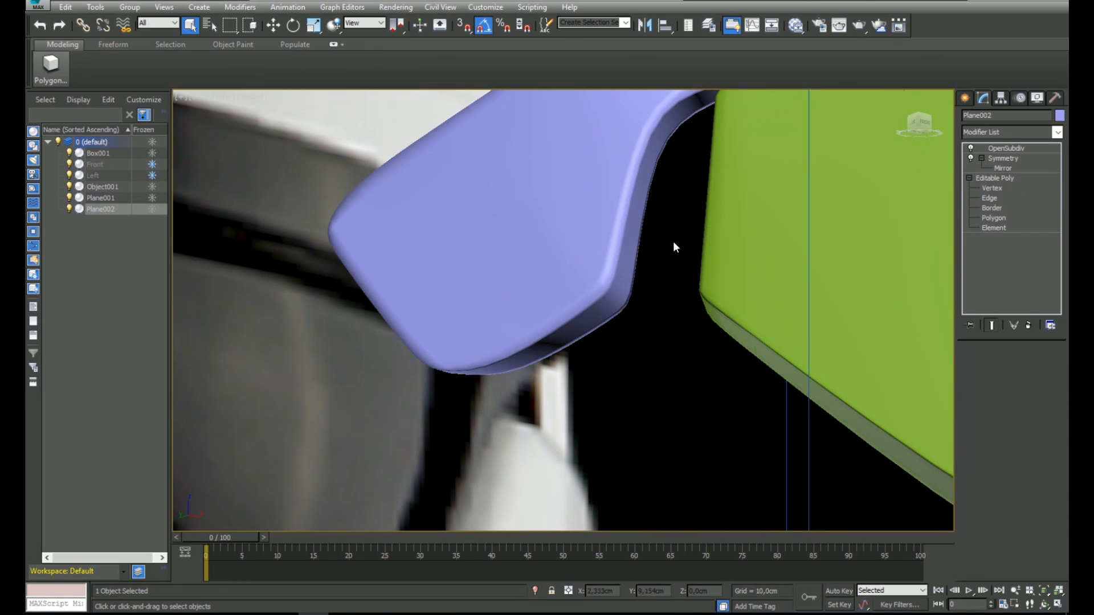
- Unhide the blue helmet shell and examine the assembled parts in shaded display without edges
key("F4")
scroll(700, 237, "down", 5)
middle_click_drag(700, 237, 611, 274, "alt")
key("f")
middle_click_drag(377, 422, 535, 337)
middle_click_drag(473, 383, 498, 196)
scroll(498, 196, "up", 5)
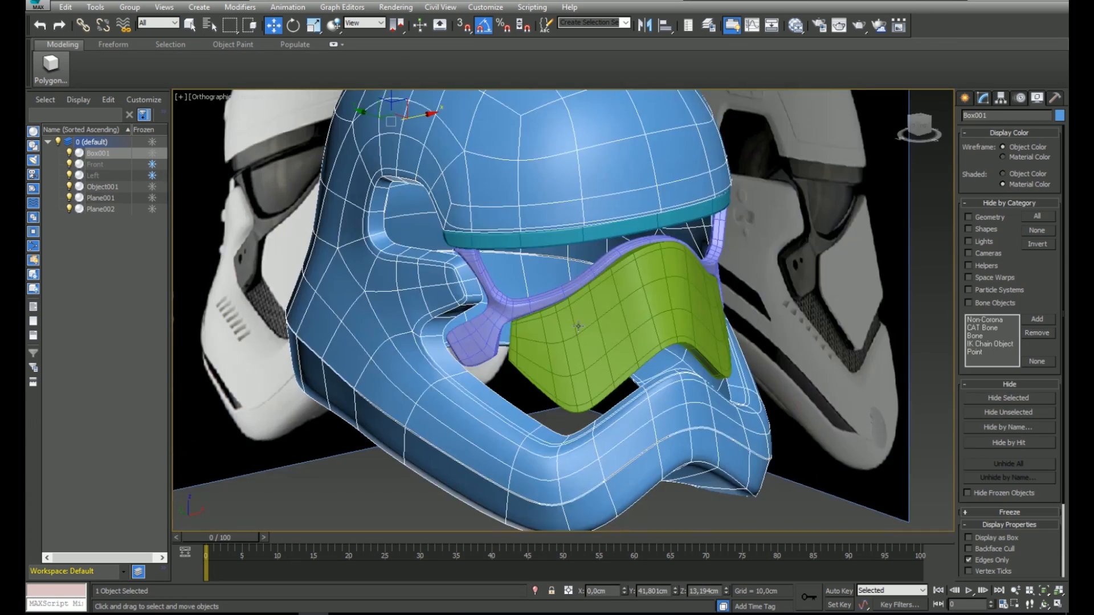
key("F4")
middle_click_drag(578, 327, 544, 259, "alt")
scroll(544, 259, "down", 3)
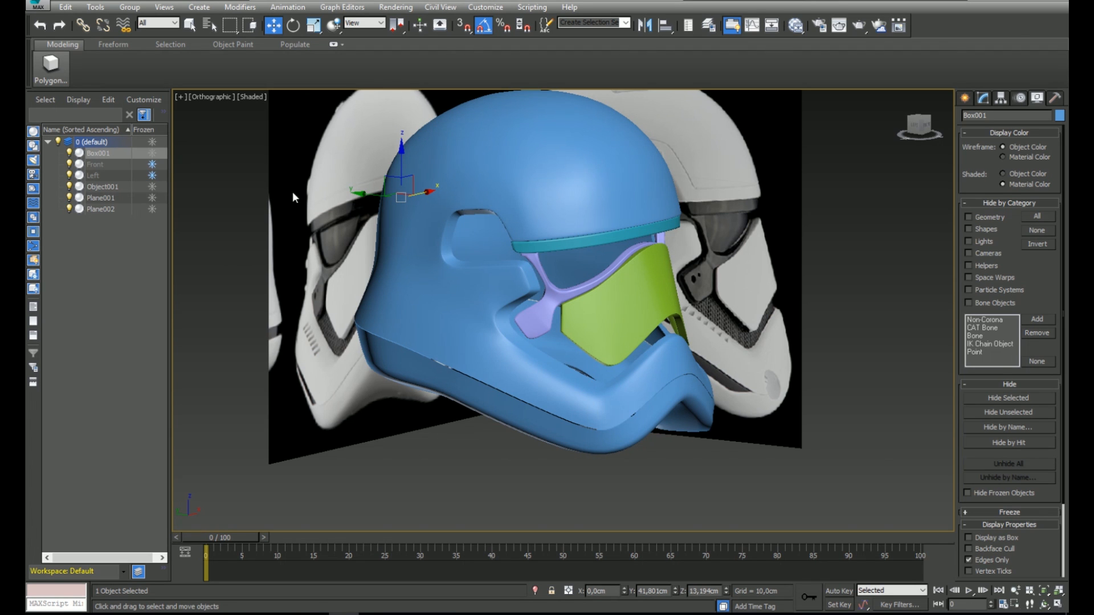
scroll(573, 318, "up", 6)
- Isolate the rim piece with its edges displayed and open its modifier stack
key("q")
left_click(587, 270)
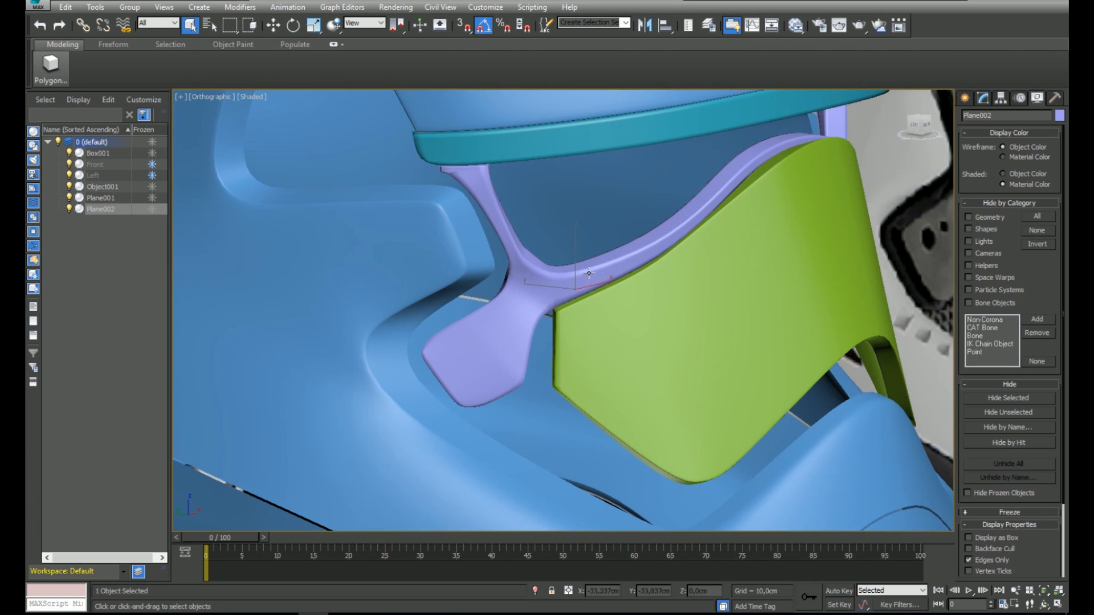
scroll(679, 274, "up", 3)
middle_click_drag(678, 274, 659, 237, "alt")
scroll(598, 275, "up", 4)
left_click(535, 592)
key("F4")
left_click(983, 97)
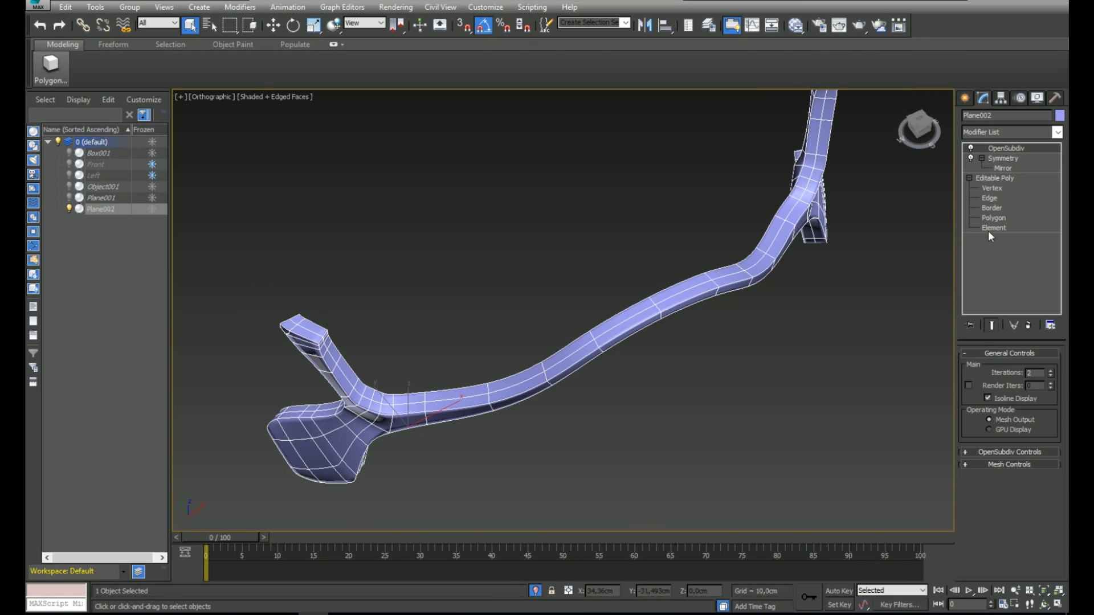
- Select the four vertices of the rim's cross-section beside the strut junction and frame the piece in the top view
left_click(992, 188)
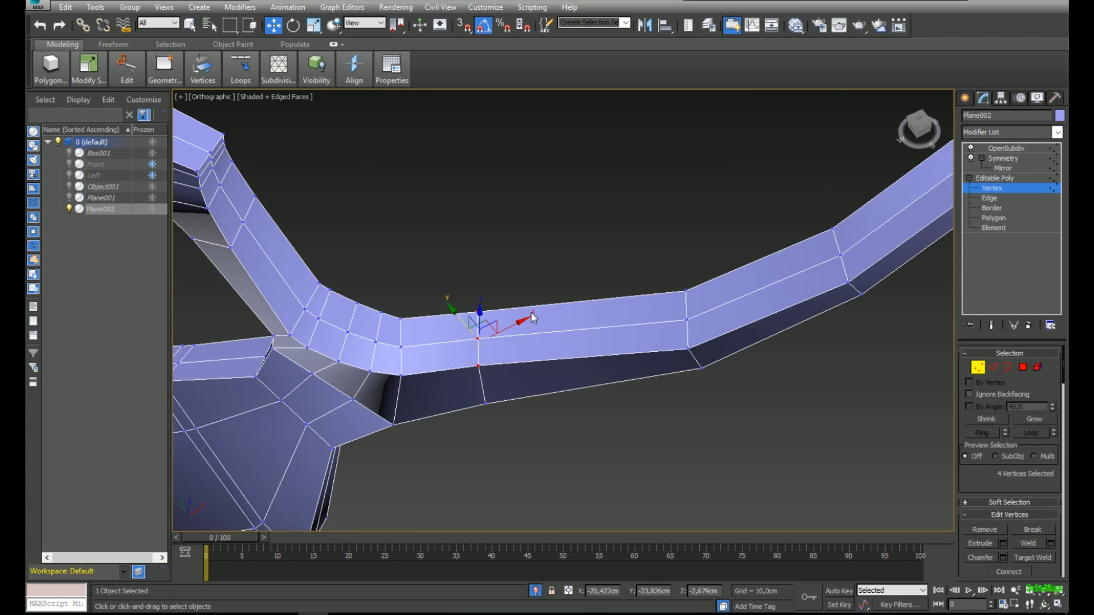
key("z")
scroll(578, 367, "down", 10)
middle_click_drag(658, 340, 555, 327)
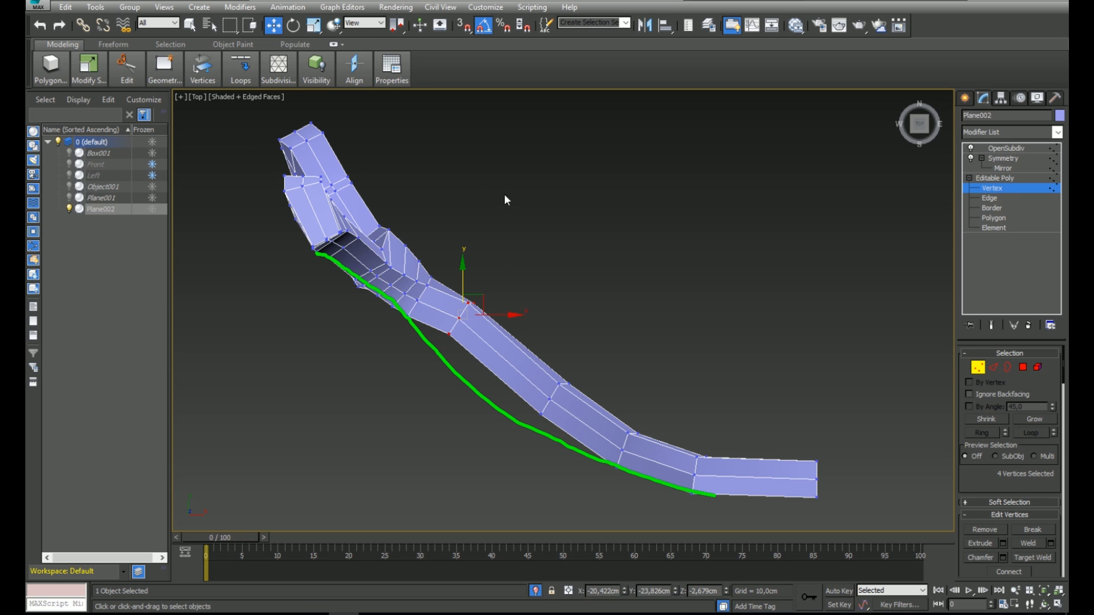
middle_click_drag(508, 291, 509, 293)
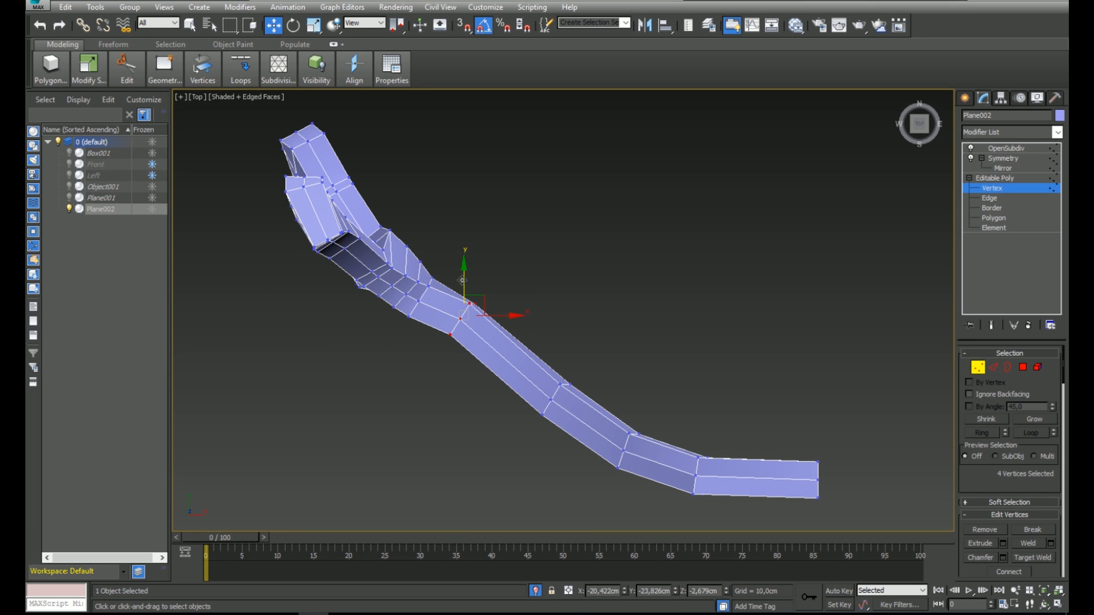
- Move the strip's first cross-section vertices below the forked junction to smooth its curve in the top view
left_click(518, 301)
scroll(471, 301, "up", 5)
left_click(471, 297)
key("F3")
middle_click_drag(454, 335, 493, 256, "alt")
mouse_move(495, 248)
left_mouse_down()
mouse_move(445, 329)
mouse_move(423, 314)
mouse_move(420, 328)
left_mouse_up()
key("t")
scroll(531, 358, "up", 10)
key("F3")
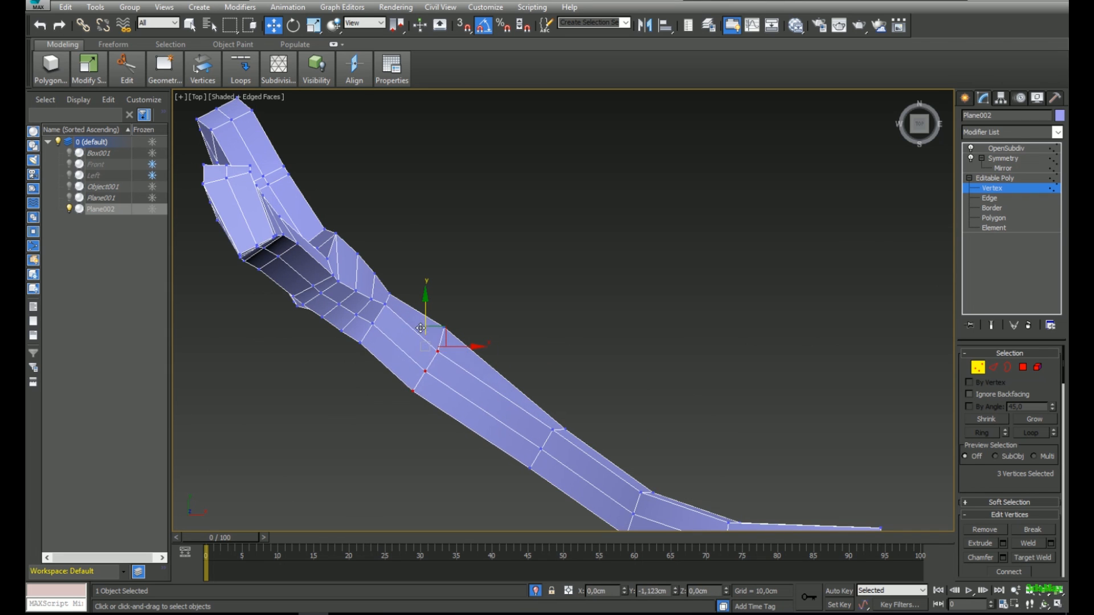
- Shift the three vertices of the next cross-section along the strip slightly down in the top view
scroll(420, 328, "down", 5)
scroll(399, 333, "up", 5)
key("F3")
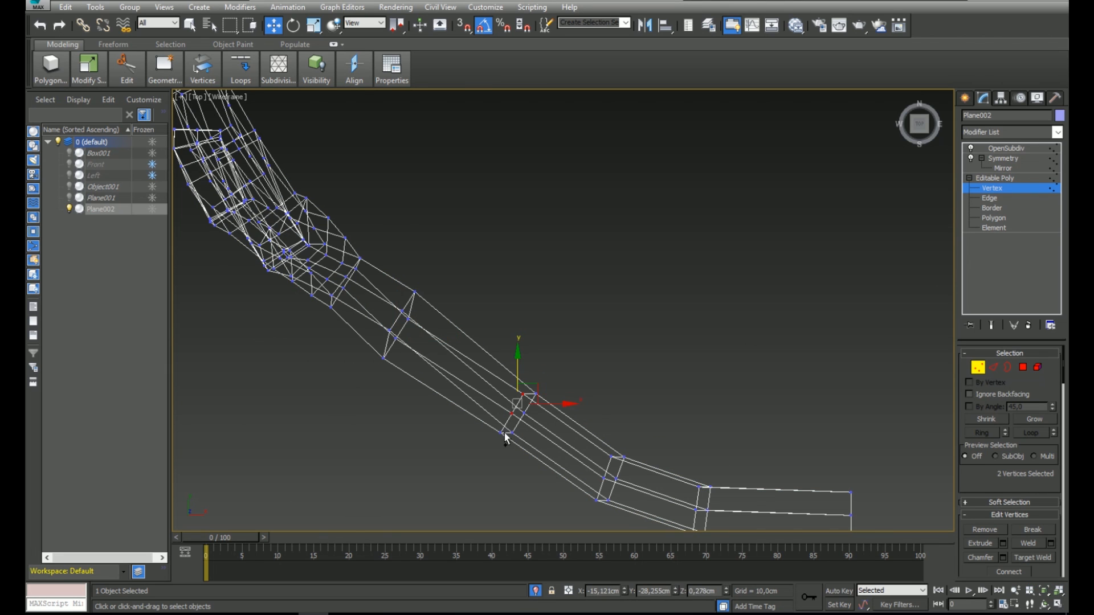
left_click(505, 433, "ctrl")
key("F3")
left_click_drag(509, 373, 508, 390)
- Adjust the vertices where the strip meets the forked end so the lower contour runs evenly
scroll(419, 311, "up", 3)
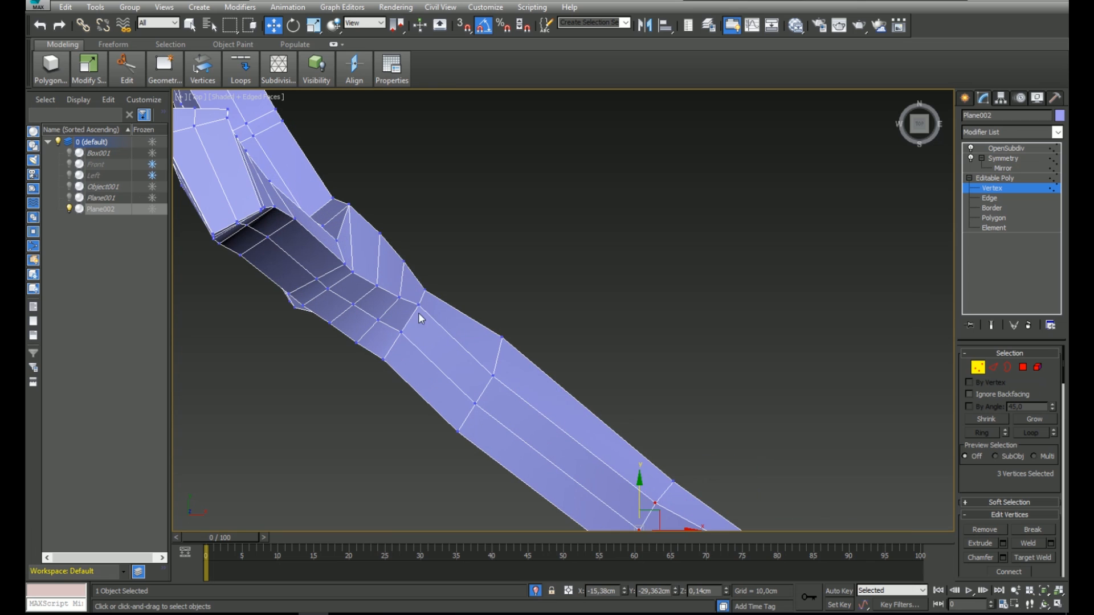
left_click(382, 362, "ctrl")
left_click_drag(401, 300, 401, 308)
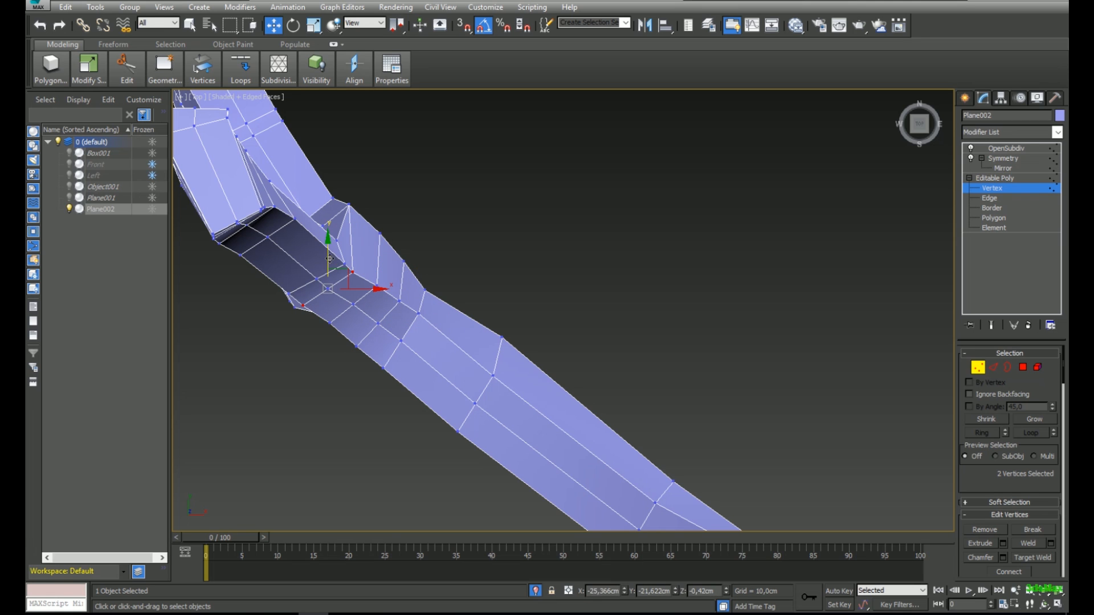
scroll(409, 299, "down", 3)
scroll(409, 299, "up", 3)
left_click(405, 292)
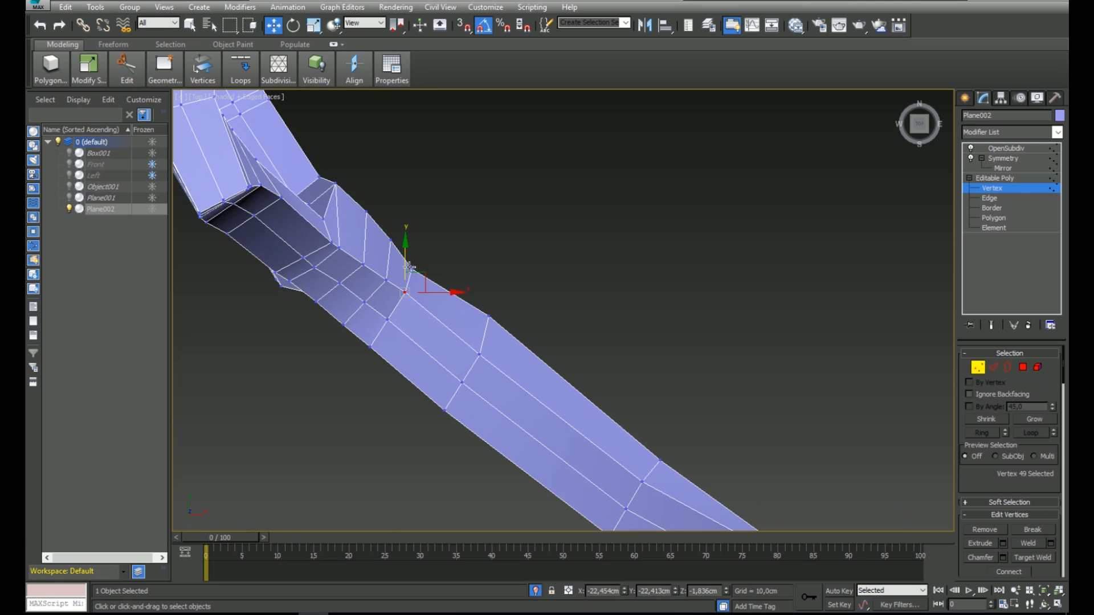
- Examine the smoothed strip at the OpenSubdiv level, with and without edged faces, from the top and in perspective
scroll(386, 298, "down", 3)
middle_click_drag(386, 298, 799, 233, "alt")
left_click(1013, 179)
left_click(994, 149)
key("F4")
middle_click_drag(631, 221, 681, 261, "alt")
key("t")
key("F4")
scroll(398, 254, "up", 8)
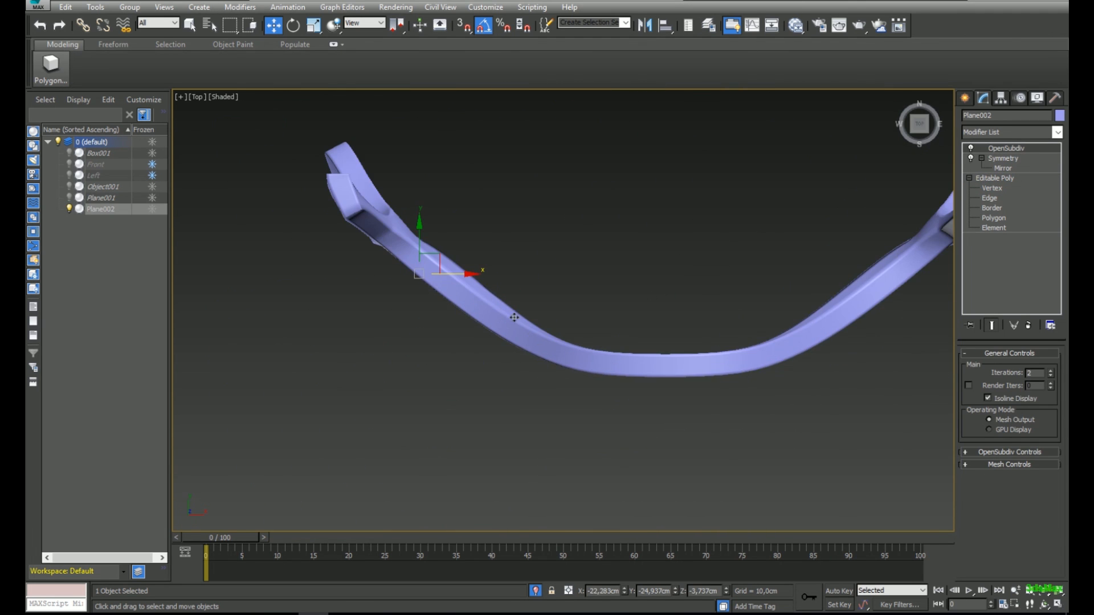
middle_click_drag(766, 401, 711, 427)
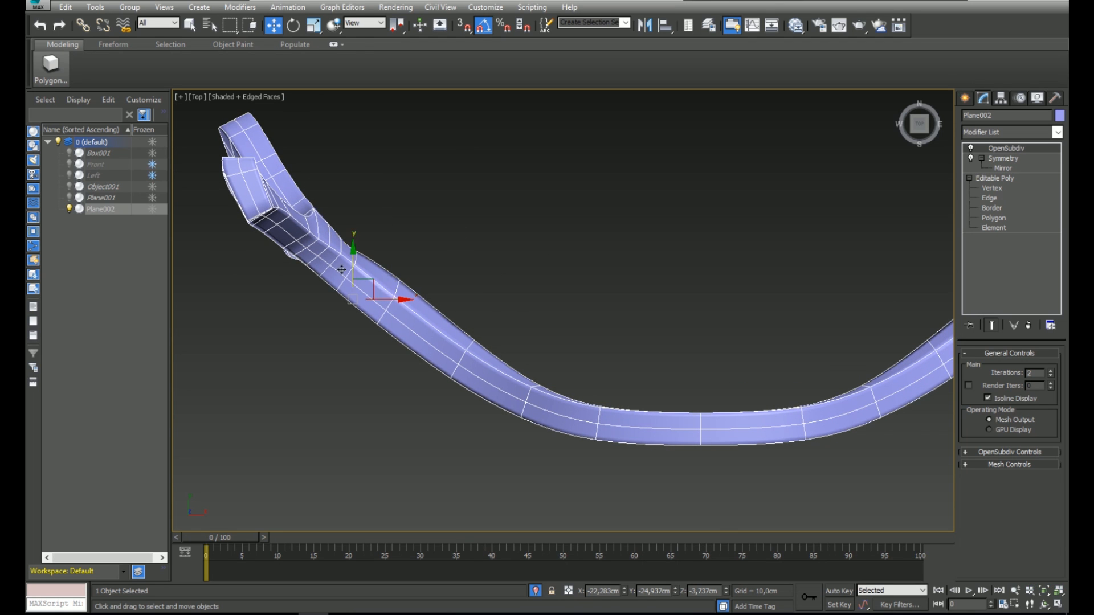
middle_click_drag(394, 287, 437, 346)
scroll(412, 213, "up", 5)
scroll(678, 240, "down", 6)
mouse_move(681, 354)
middle_mouse_down("alt")
mouse_move(669, 303)
mouse_move(735, 268)
middle_mouse_up("alt")
key("F4")
middle_click_drag(763, 342, 617, 359)
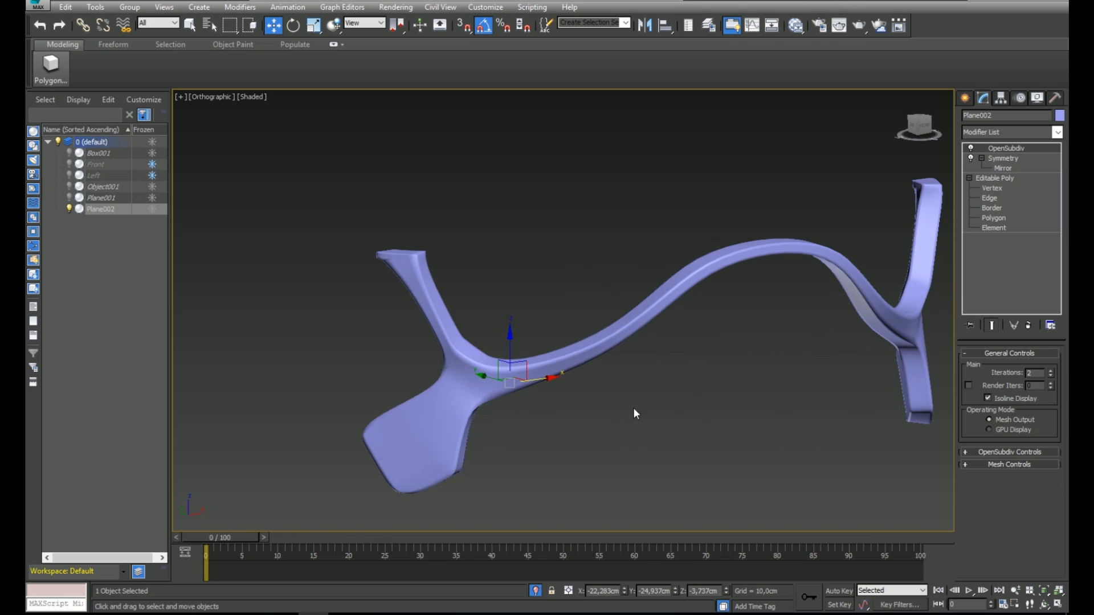
- Compare the smoothed frame with the surrounding helmet parts and the reference in the left view, and isolate it again
left_click(537, 591)
middle_click_drag(535, 399, 617, 386, "alt")
key("l")
scroll(608, 363, "up", 6)
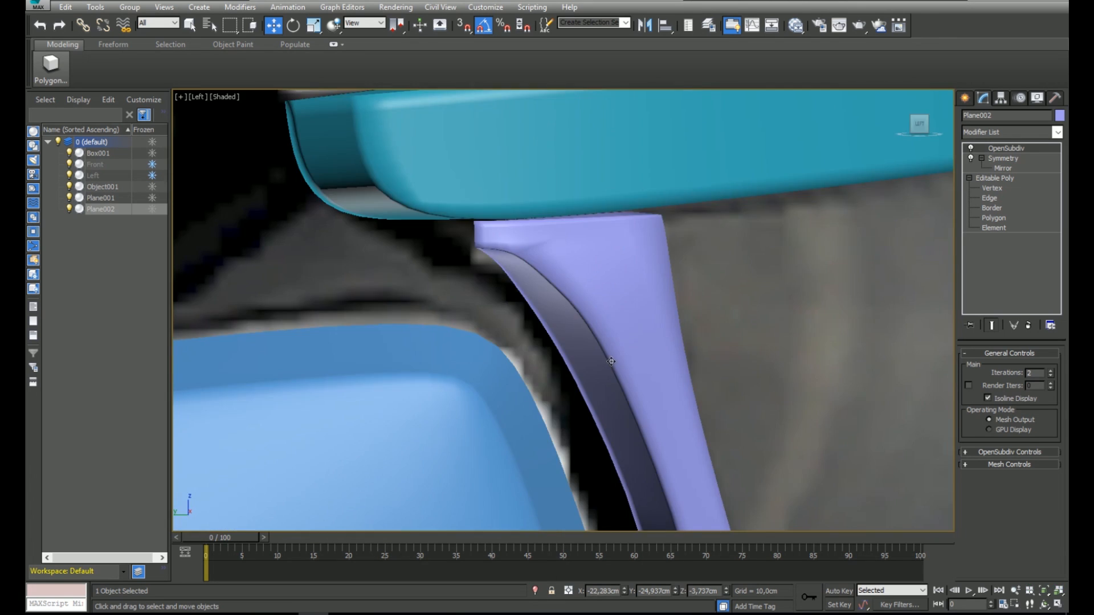
scroll(608, 364, "down", 5)
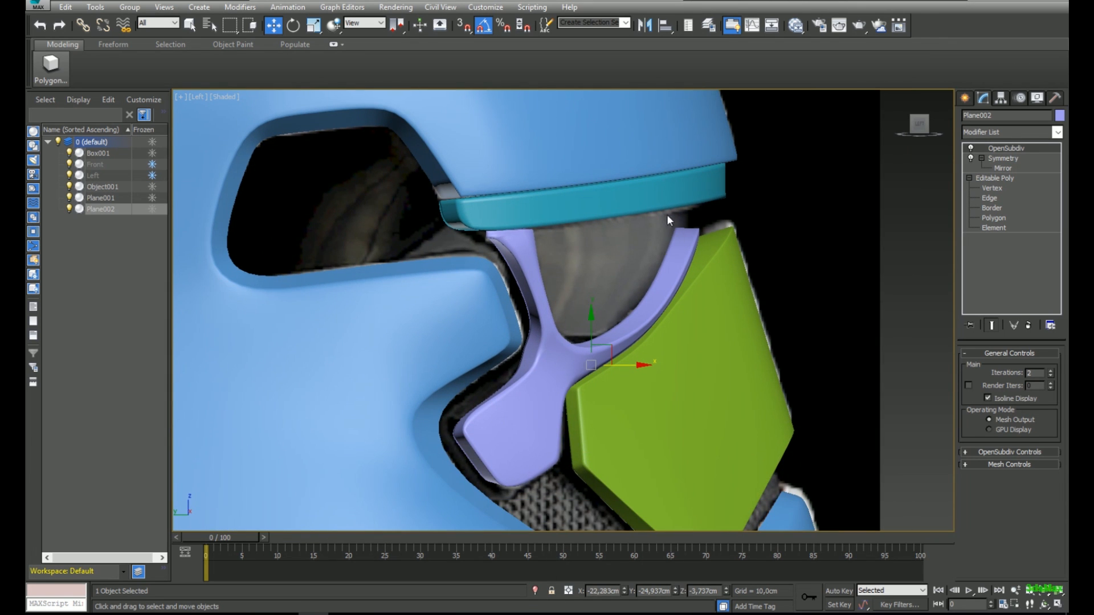
middle_click_drag(641, 262, 611, 255)
left_click(536, 591)
key("F4")
middle_click_drag(624, 345, 648, 343, "alt")
- Create a smooth shape named Shape001 from the frame's upper inner edge loop
left_click(1006, 179)
left_click(993, 367)
double_click(654, 245)
key("F3")
middle_click_drag(480, 351, 507, 288)
scroll(1025, 478, "down", 5)
left_click(1009, 495)
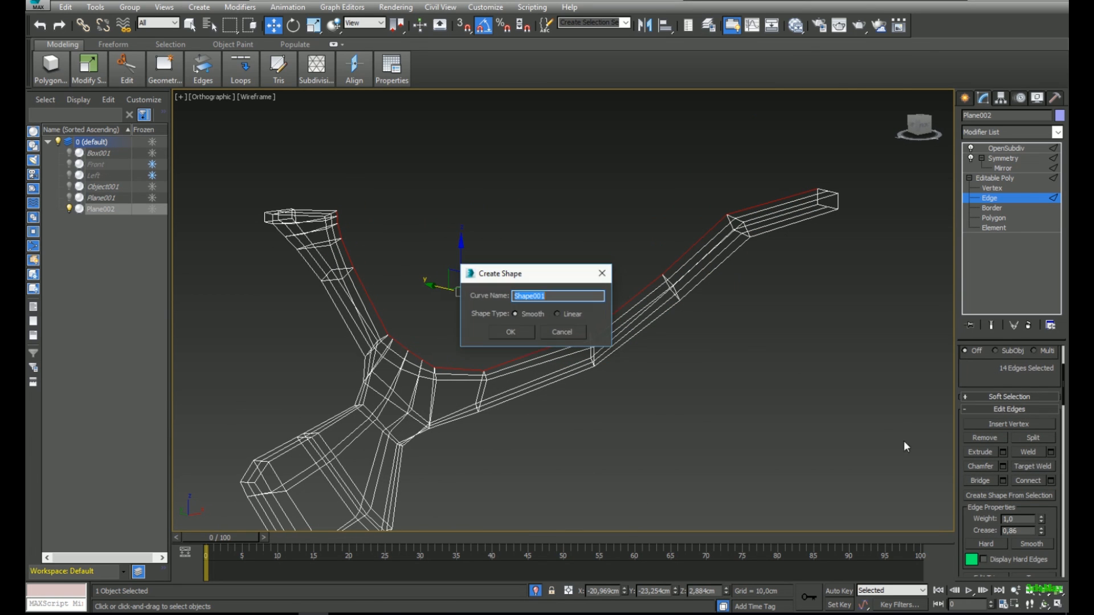
left_click(512, 332)
- Return the frame to its OpenSubdiv level and isolate the new spline Shape001
left_click(995, 178)
left_click(1007, 148)
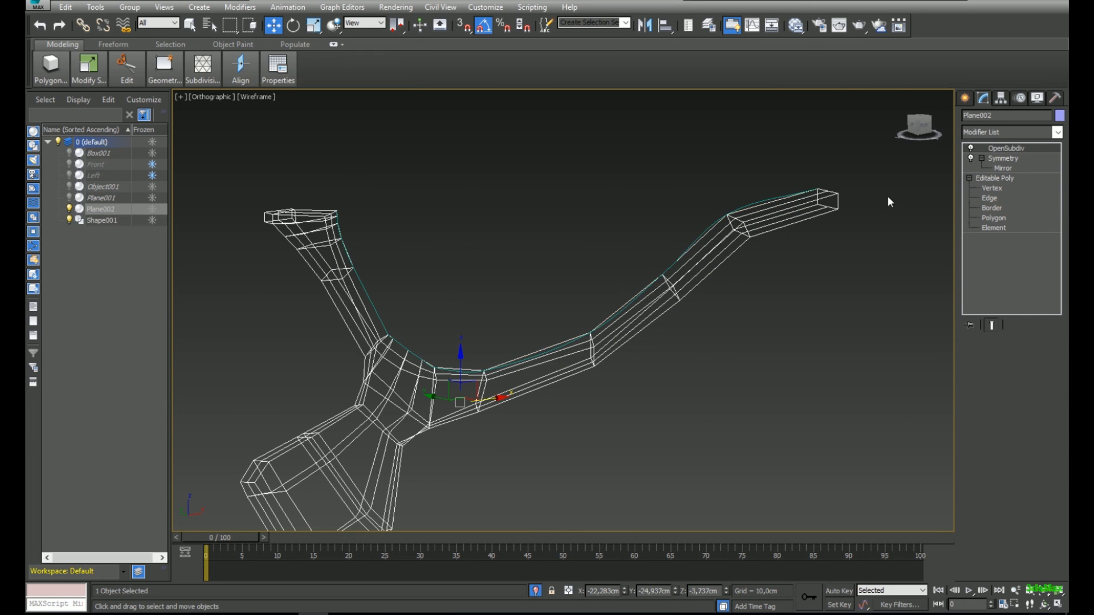
key("F3")
left_click(718, 213)
middle_click_drag(683, 245, 680, 247)
left_click(536, 591)
key("alt+q")
- Convert all vertices of Shape001 to Corner
key("1")
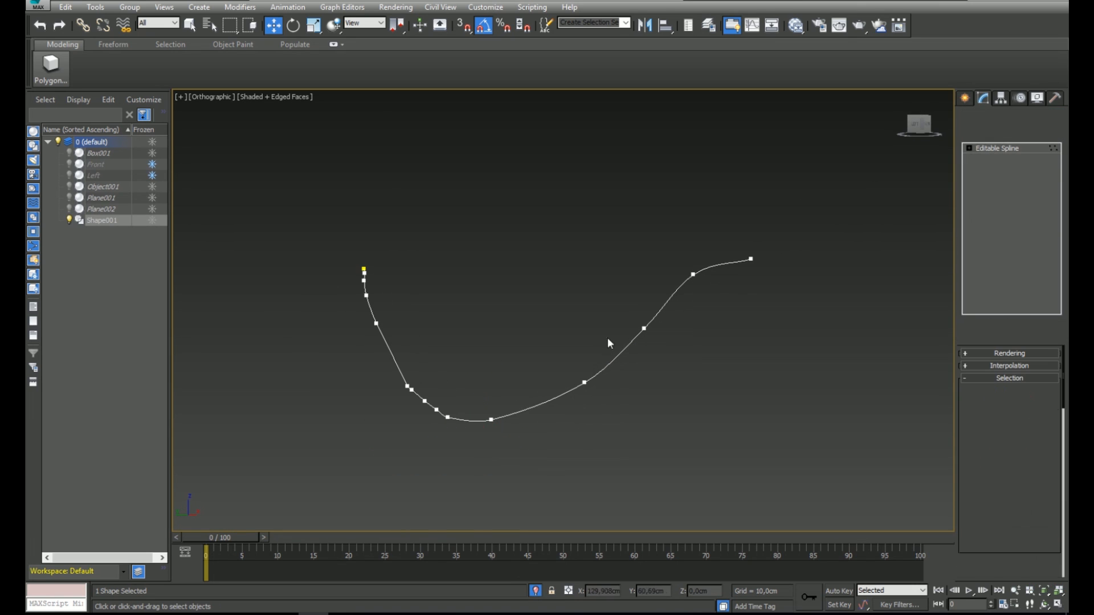
right_click(440, 417)
left_click(379, 337)
key("1")
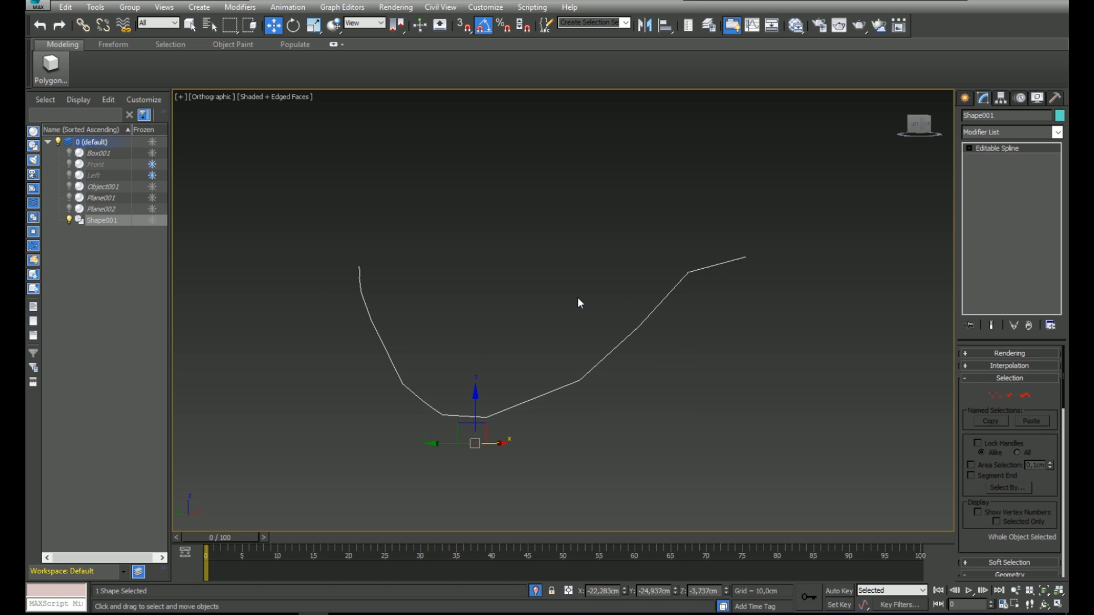
- End the isolation and clone Shape001 upward in the front view as Shape002
middle_click_drag(494, 381, 481, 399)
left_click(539, 592)
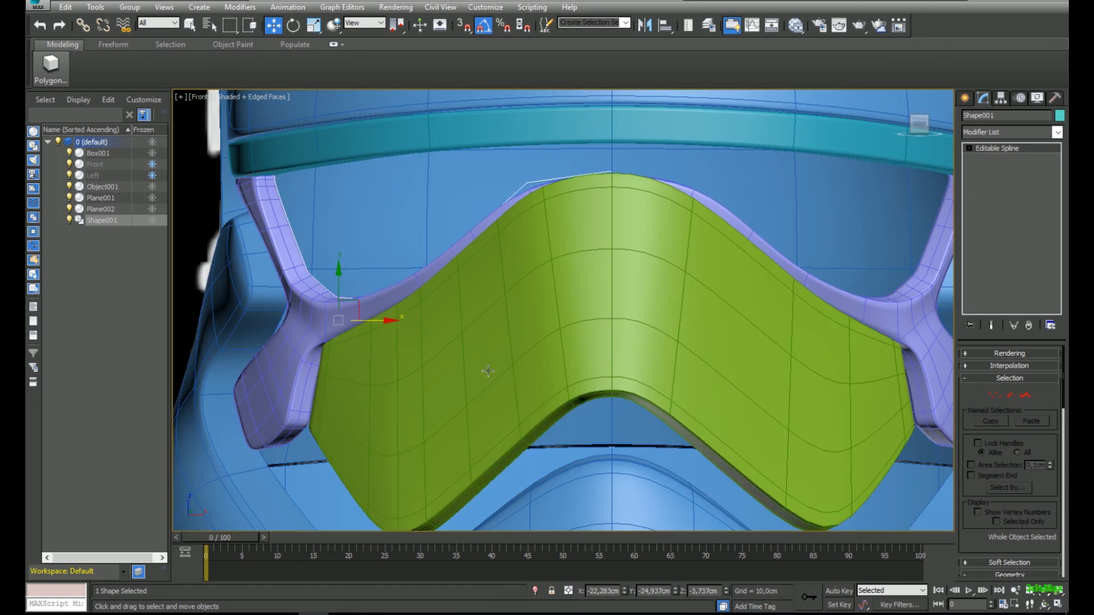
left_click_drag(417, 342, 417, 328, "shift")
left_click(551, 355)
- Flatten Shape002 vertically into a straight line and move it up to the teal band, about Z 10.8 cm
key("F3")
middle_click_drag(444, 351, 440, 321)
scroll(440, 321, "up", 4)
middle_click_drag(429, 247, 431, 275)
key("r")
left_click_drag(374, 322, 382, 447)
key("w")
left_click_drag(381, 336, 381, 285)
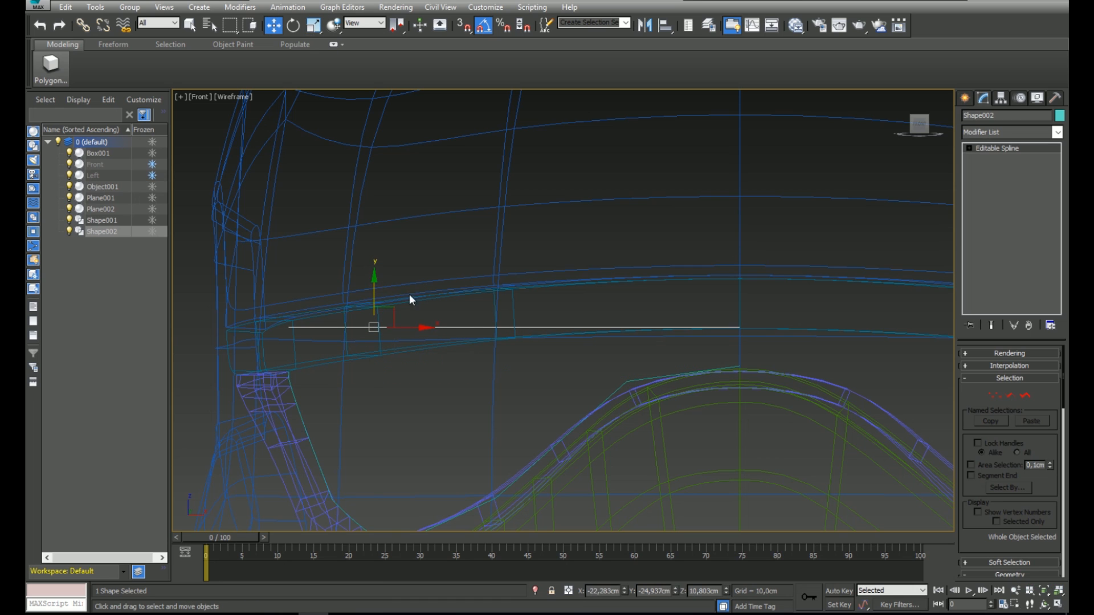
- Apply an FFD 3x3x3 modifier to Shape002 and lower its outer control points to follow the teal band's lower edge
left_click(1014, 133)
key("f")
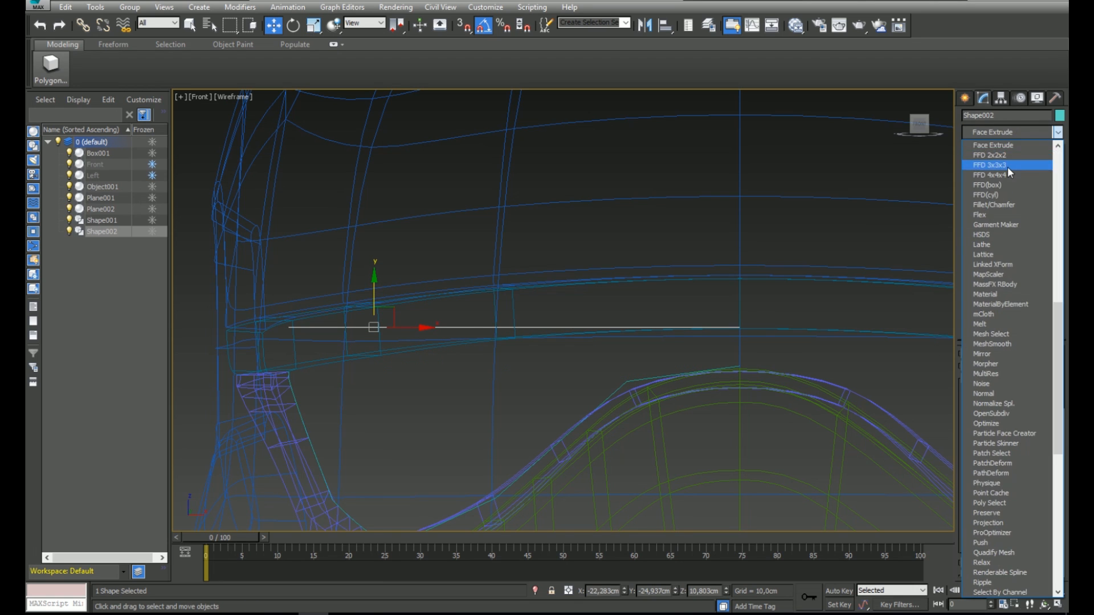
left_click(1008, 165)
left_click(982, 148)
left_click(985, 159)
left_click_drag(287, 307, 283, 344)
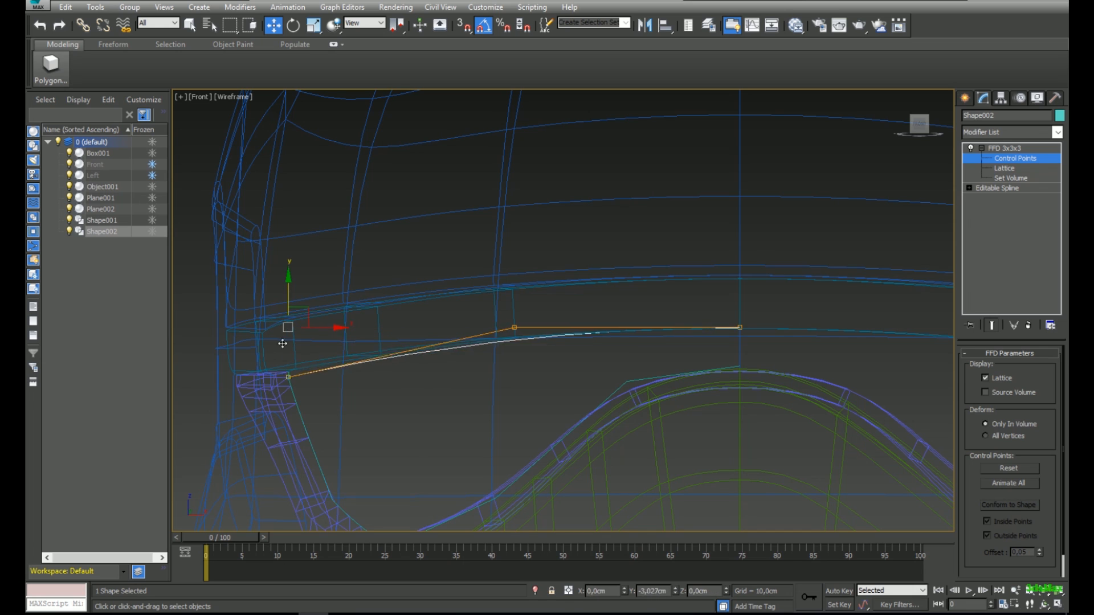
- Collapse the FFD 3x3x3 modifier of Shape002 into its editable spline
right_click(592, 332)
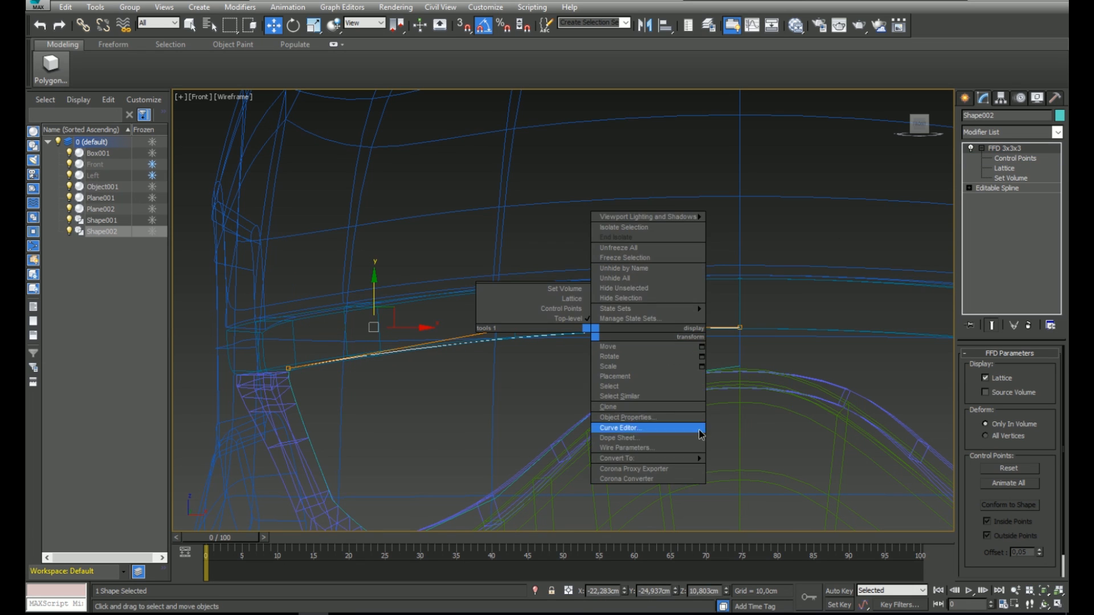
right_click(1003, 149)
left_click(973, 258)
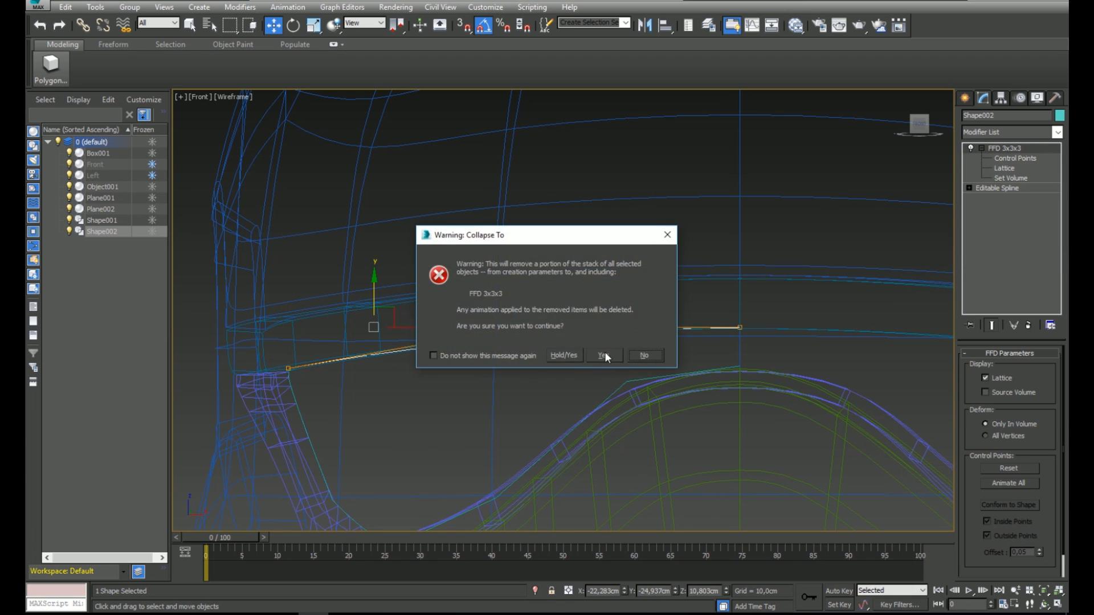
left_click(603, 354)
- Attach the upper spline Shape002 to Shape001
middle_click_drag(628, 312, 330, 405, "alt")
scroll(483, 369, "down", 4)
key("shift+g")
key("F3")
left_click(535, 387)
key("z")
mouse_move(551, 336)
middle_mouse_down("alt")
mouse_move(562, 264)
mouse_move(563, 327)
middle_mouse_up("alt")
left_click(995, 395)
middle_click_drag(563, 288, 543, 304)
right_click(530, 317)
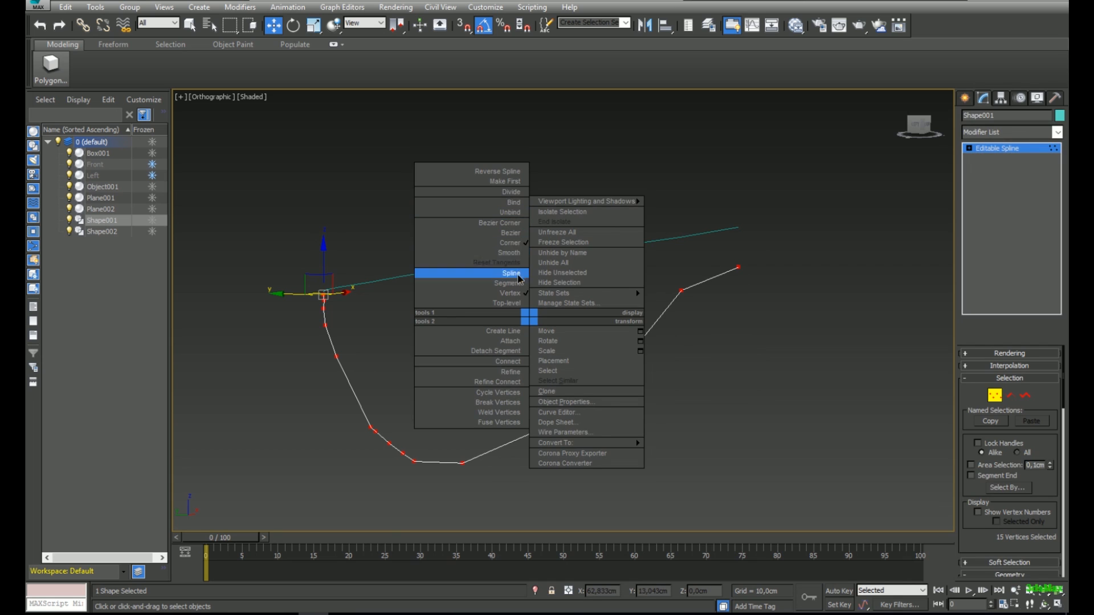
left_click(517, 341)
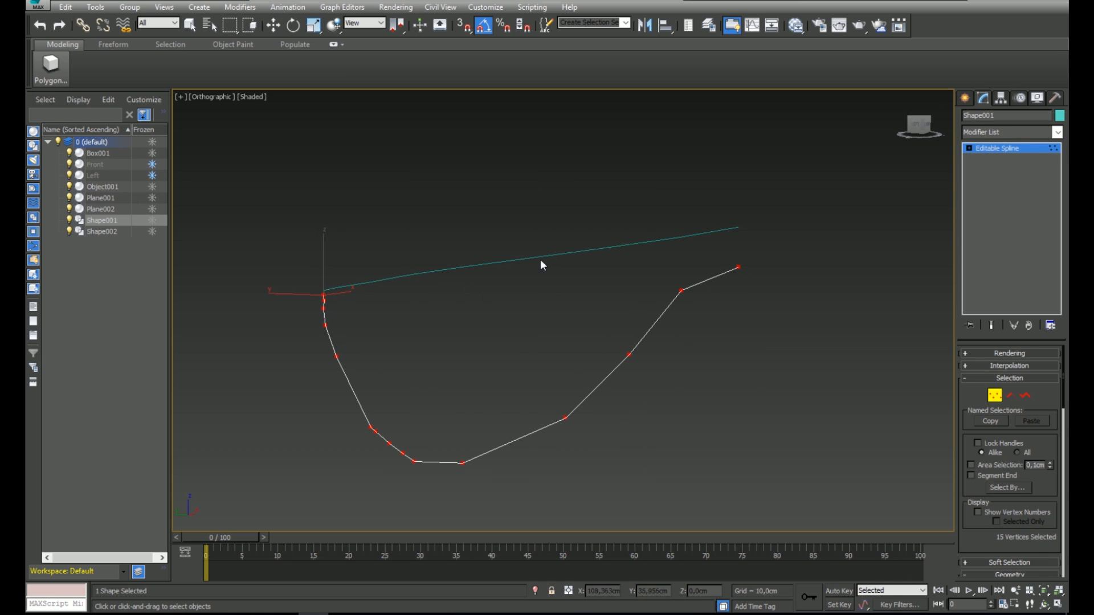
right_click(540, 287)
- Apply a CrossSection modifier to the combined spline Shape001 with linear spline options
middle_click_drag(541, 288, 536, 276)
scroll(699, 260, "up", 1)
middle_click_drag(733, 259, 486, 293, "alt")
scroll(723, 242, "down", 1)
scroll(307, 281, "up", 4)
scroll(325, 249, "up", 1)
scroll(307, 249, "down", 4)
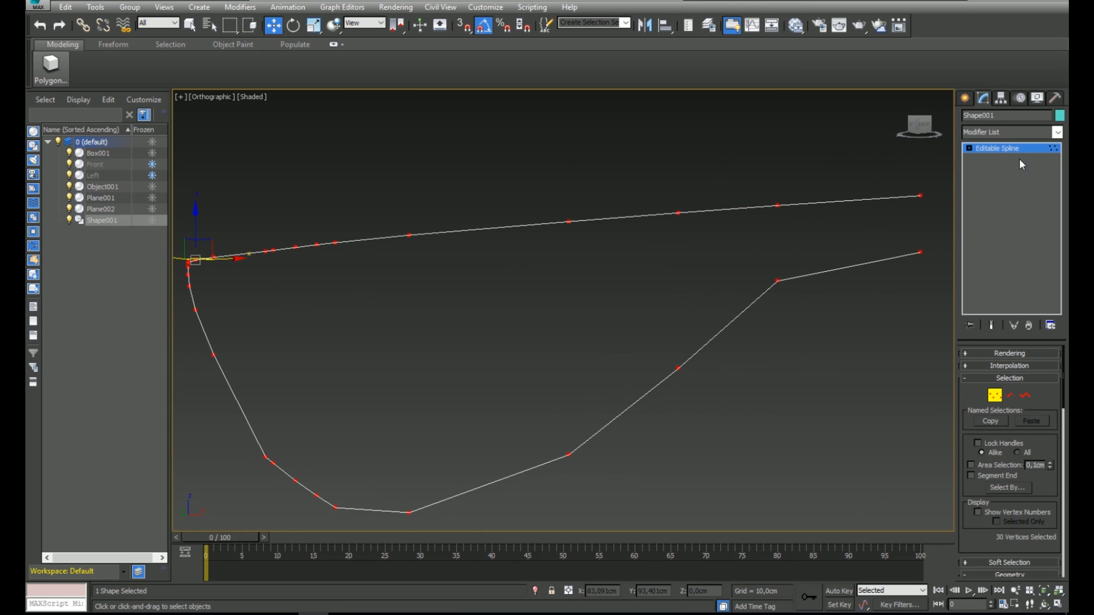
left_click(1004, 149)
left_click(1010, 131)
type("cr")
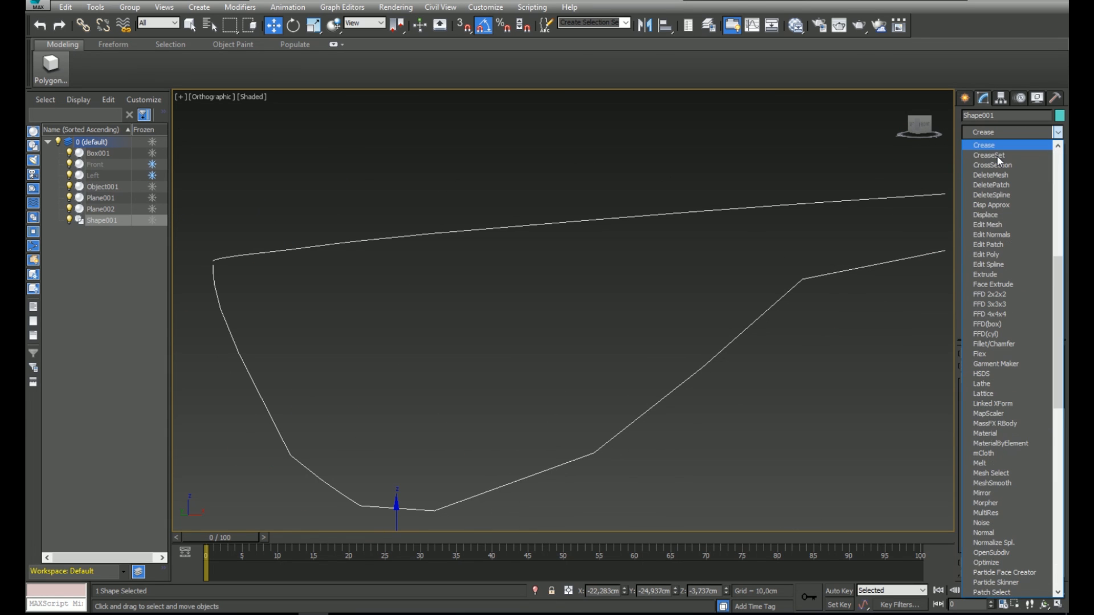
left_click(998, 163)
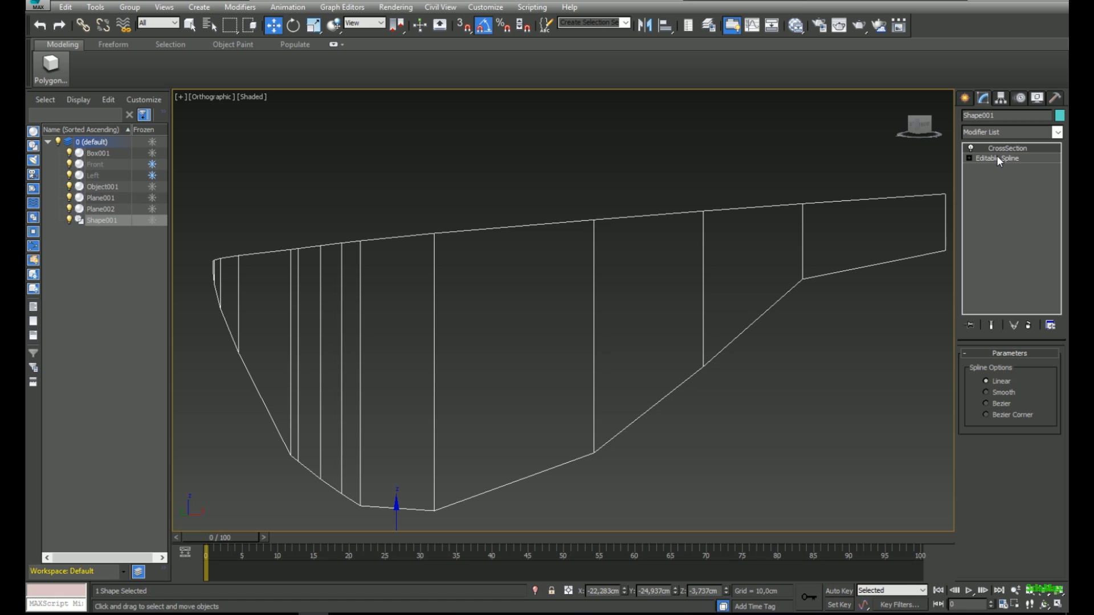
- Examine the cross-section cage from the top, in perspective and in the left view against the helmet parts
scroll(662, 299, "down", 5)
middle_click_drag(662, 300, 513, 285, "alt")
key("t")
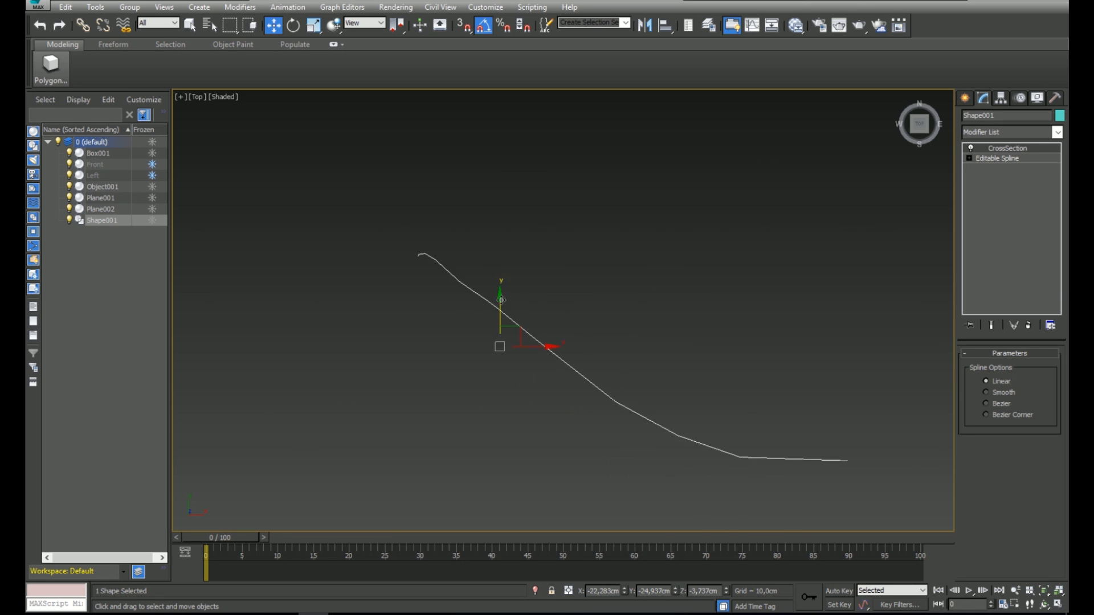
middle_click_drag(523, 346, 580, 315, "alt")
scroll(581, 316, "up", 2)
key("F3")
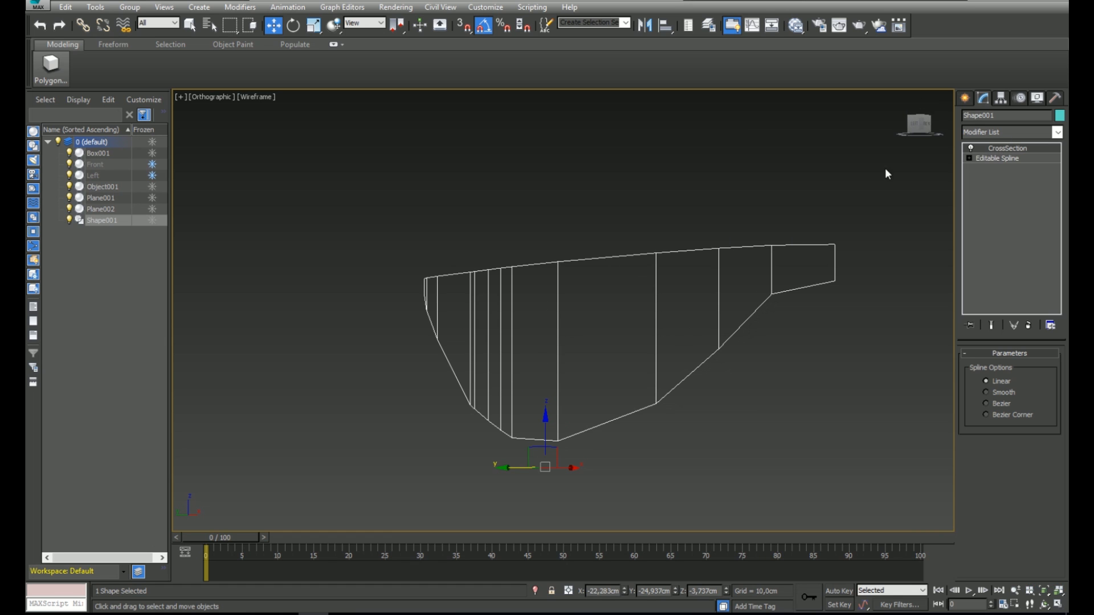
left_click(1007, 134)
middle_click_drag(589, 294, 581, 288)
key("shift+g")
middle_click_drag(615, 250, 637, 266, "alt")
key("F3")
key("l")
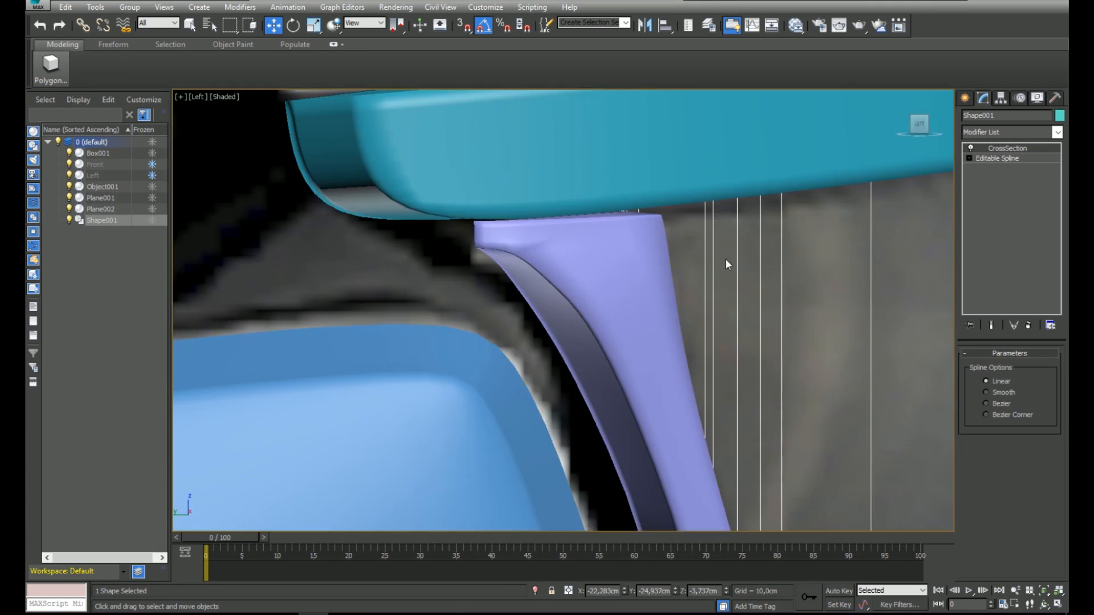
scroll(728, 257, "down", 6)
middle_click_drag(846, 251, 891, 206)
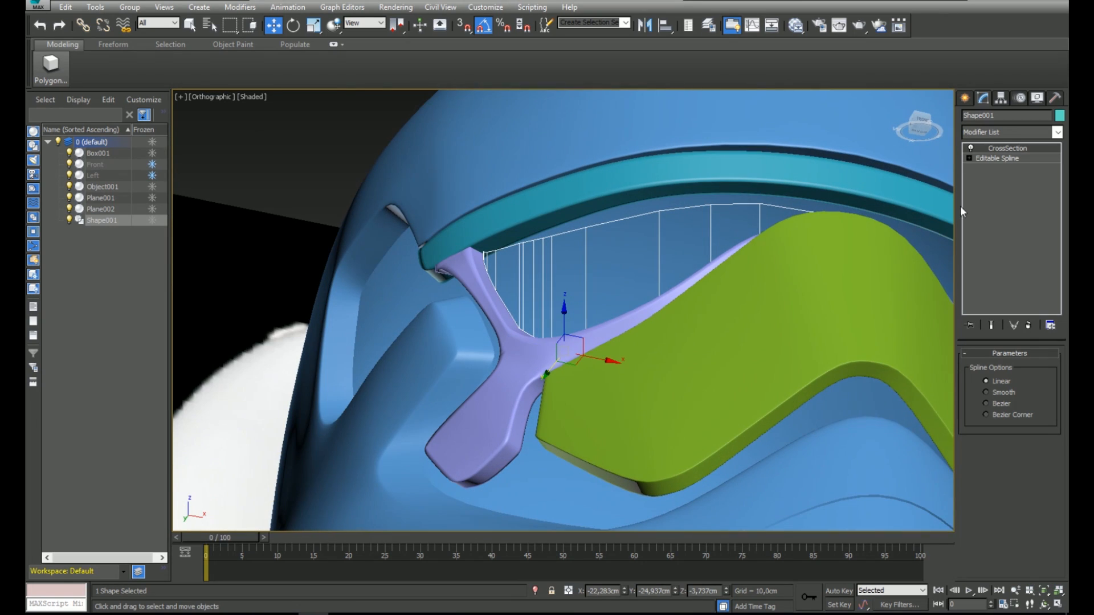
- Open the vertex level of Shape001's editable spline below CrossSection and isolate the shape in the top view
left_click(991, 169)
key("l")
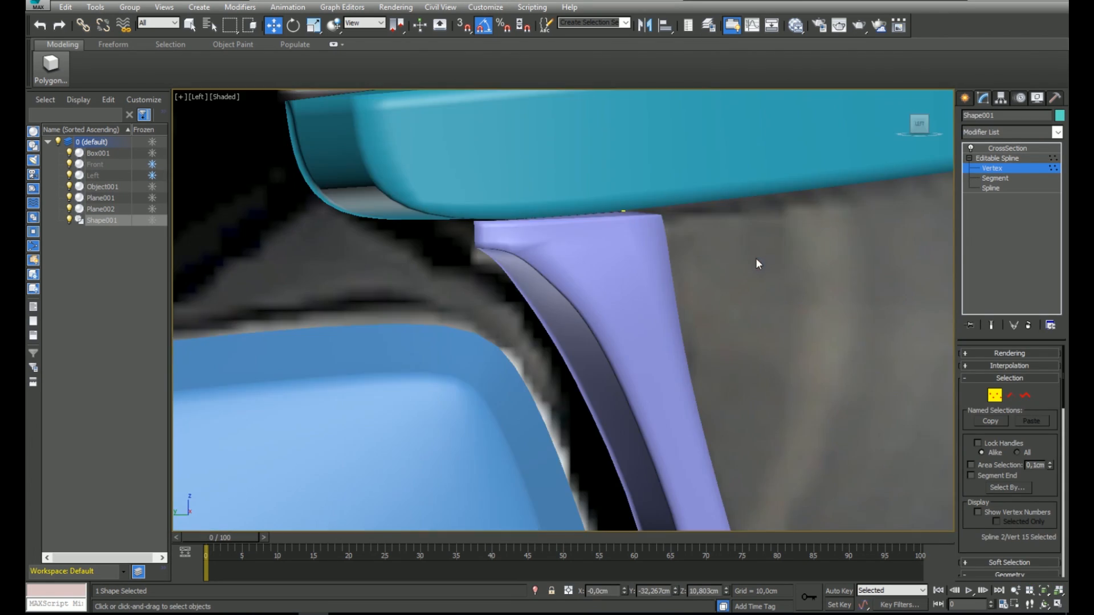
scroll(756, 259, "down", 6)
middle_click_drag(912, 223, 718, 173)
scroll(784, 209, "up", 3)
scroll(490, 165, "up", 5)
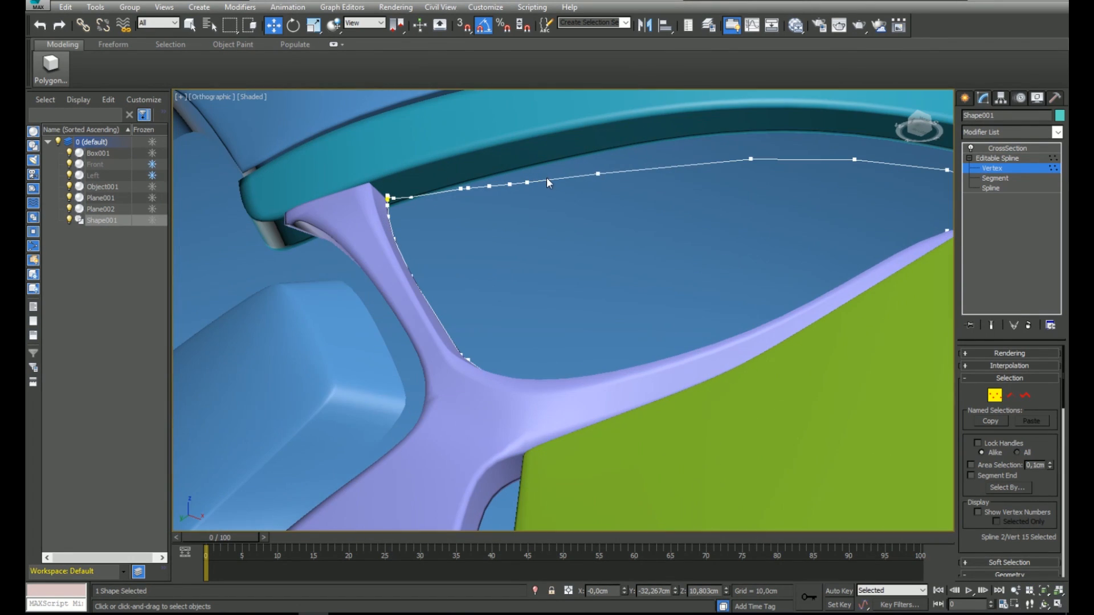
left_click(535, 591)
key("t")
scroll(522, 365, "up", 5)
middle_click_drag(438, 245, 559, 334)
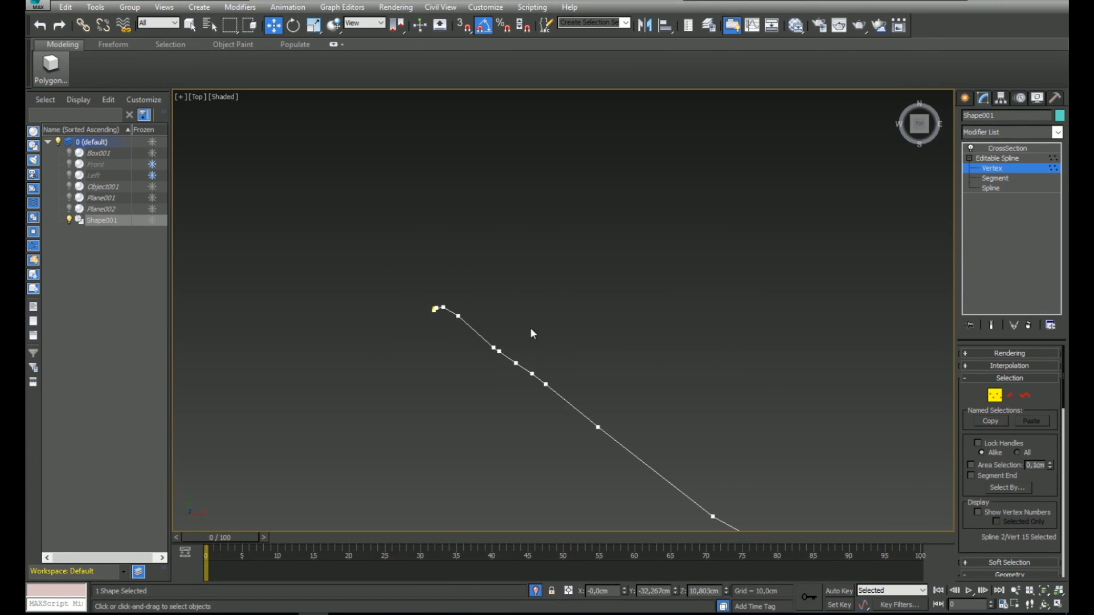
- Select the clustered vertices at the spline's outer end and move them in the top view
middle_click_drag(374, 340, 414, 345, "alt")
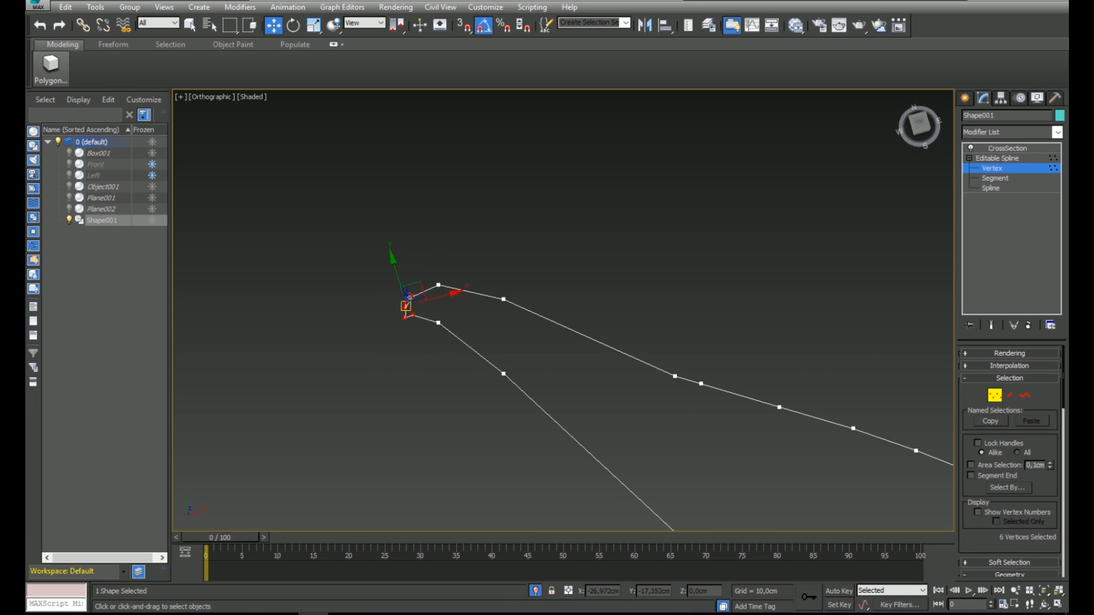
key("t")
scroll(420, 291, "down", 5)
scroll(581, 317, "up", 8)
middle_click_drag(445, 256, 490, 318)
left_click_drag(478, 341, 454, 286)
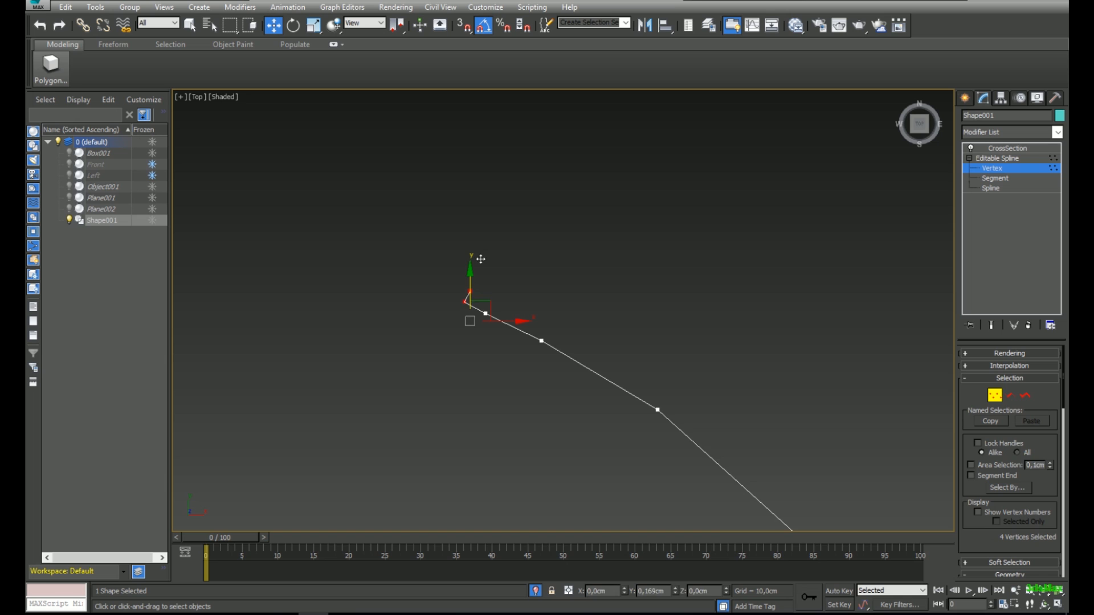
- Delete surplus vertices from the cluster at the spline's outer end
left_click(466, 296)
middle_click_drag(466, 296, 556, 208, "alt")
key("Delete")
- Reposition the clustered vertices at the spline's outer end in the top view so they follow the curve
left_click(478, 285)
key("t")
key("z")
scroll(599, 303, "up", 8)
middle_click_drag(599, 303, 333, 192)
scroll(402, 368, "up", 3)
left_click(401, 352, "ctrl")
scroll(404, 348, "down", 2)
scroll(356, 235, "down", 2)
middle_click_drag(389, 227, 359, 223)
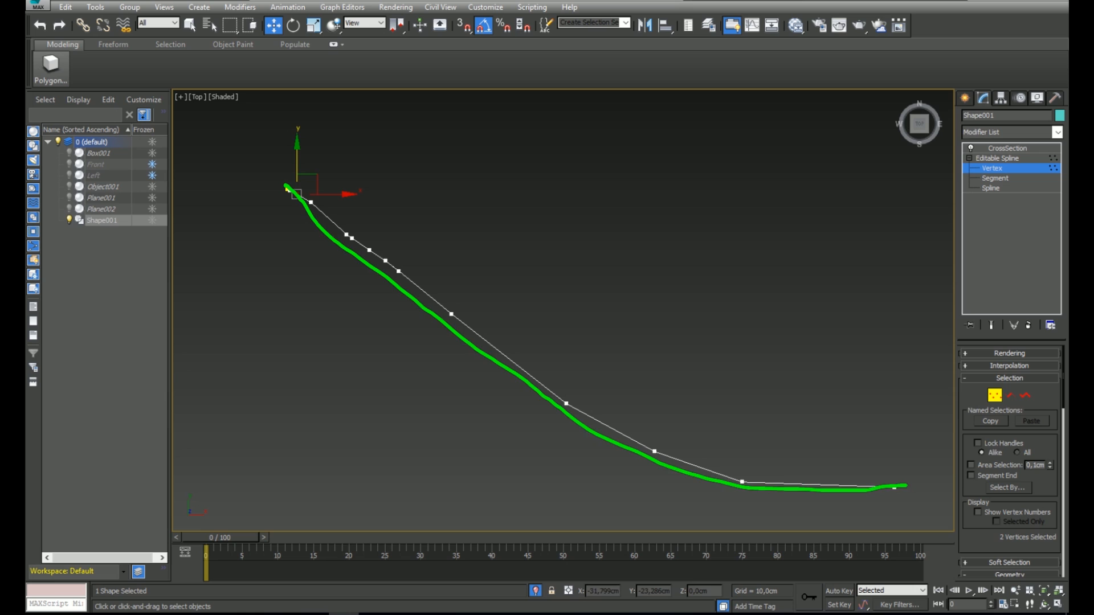
- Move individual vertices along the spline's outer half in the top view to even out its curve
left_click(368, 185)
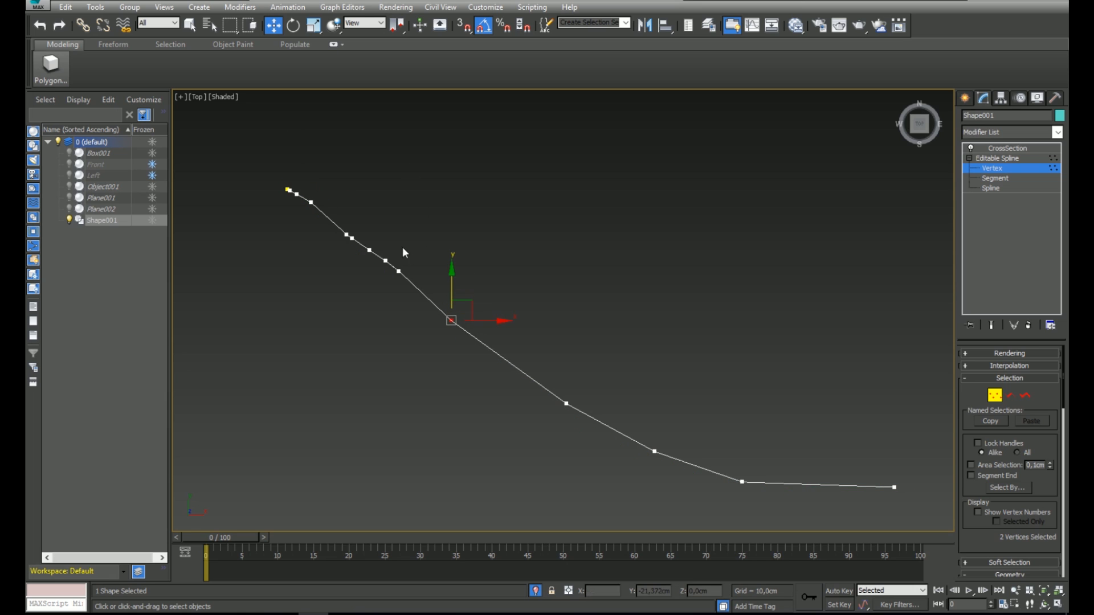
left_click_drag(404, 257, 404, 256)
scroll(393, 239, "up", 3)
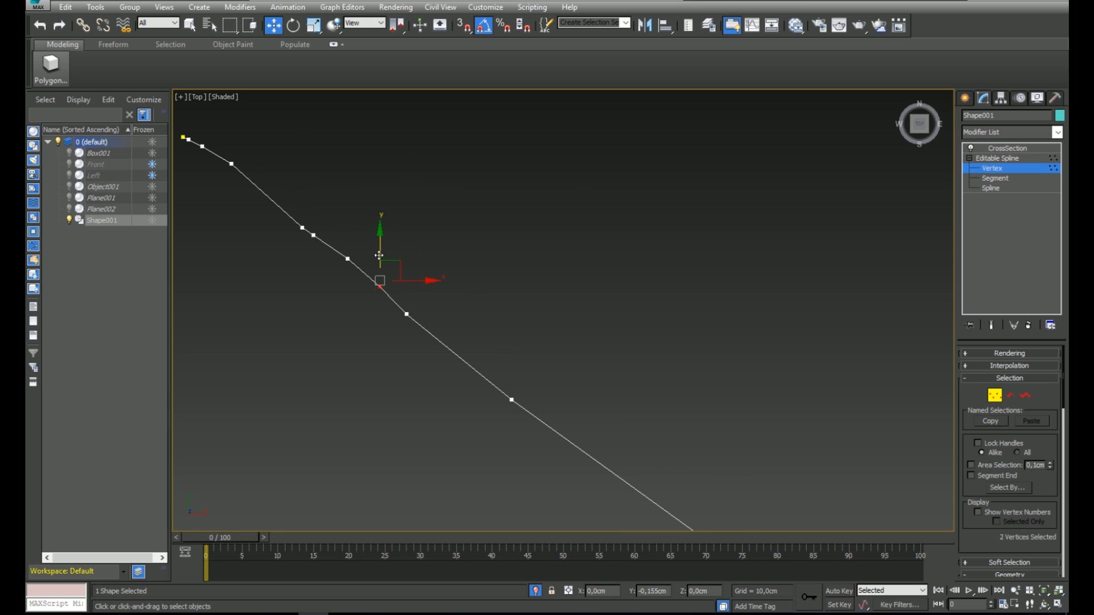
middle_click_drag(203, 185, 268, 235)
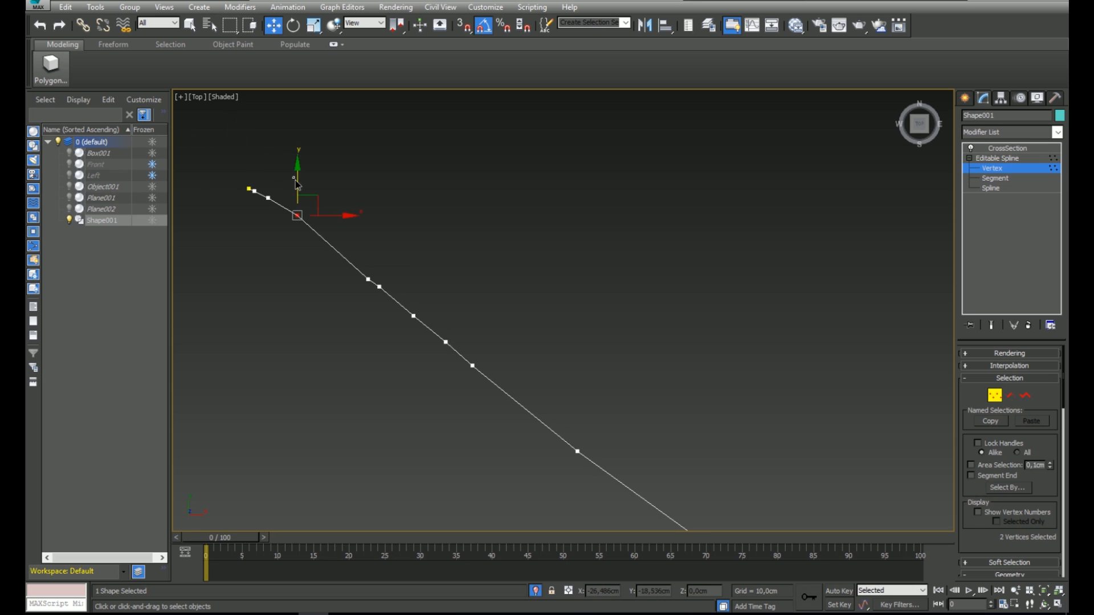
middle_click_drag(264, 196, 336, 238)
scroll(354, 231, "up", 2)
left_click_drag(321, 234, 337, 257)
scroll(399, 225, "down", 3)
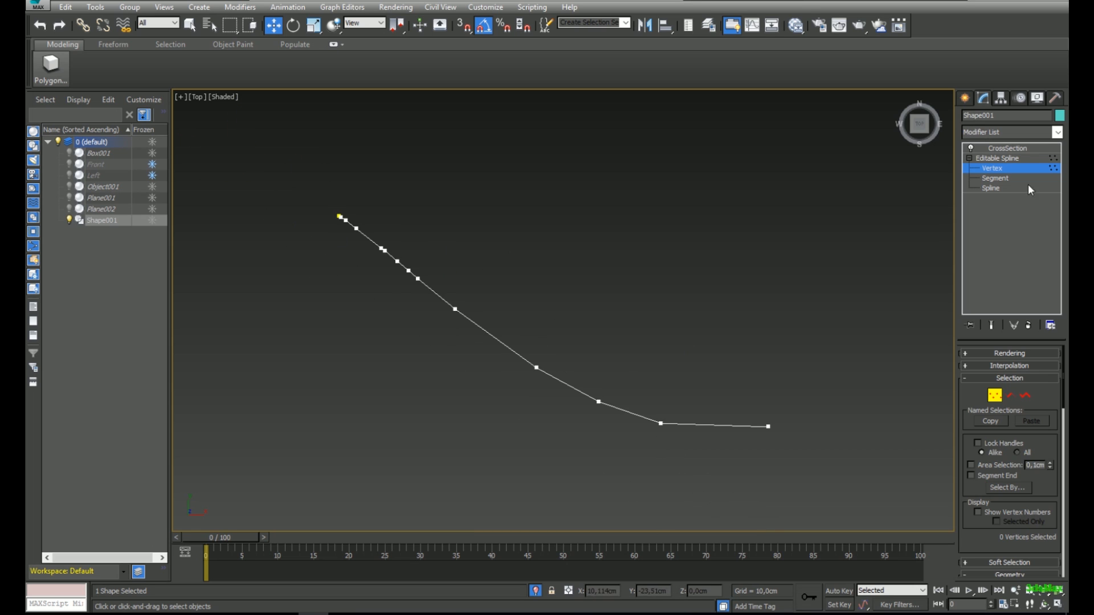
- Return to Shape001's CrossSection level and add a Surface modifier, displayed with edged faces
left_click(1028, 148)
middle_click_drag(673, 372, 731, 280, "alt")
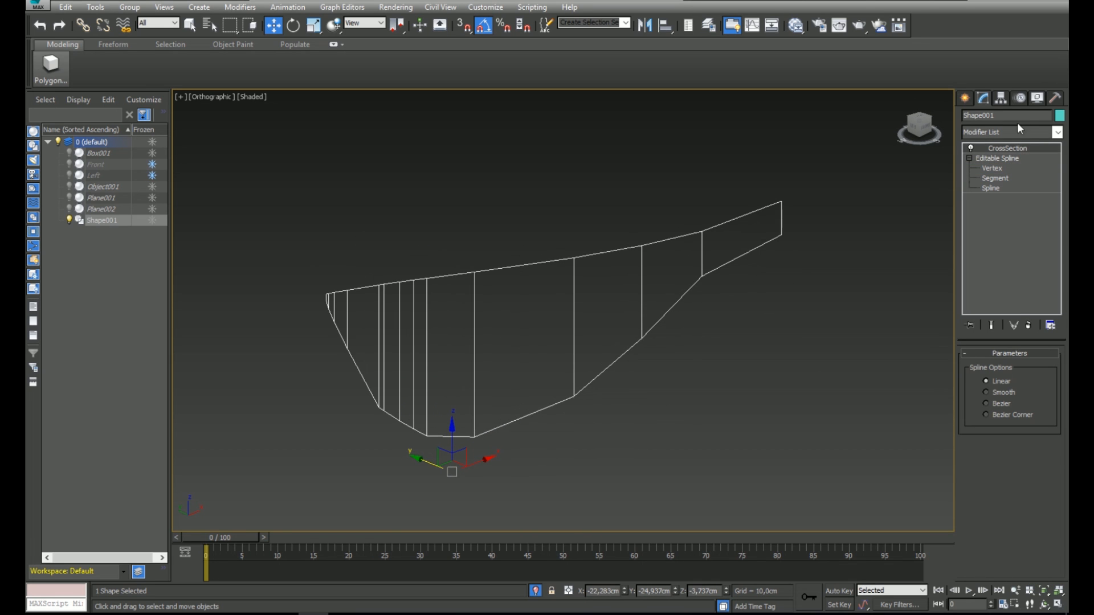
left_click(1007, 130)
key("s")
key("s")
key("s")
key("s")
key("s")
key("s")
key("s")
key("s")
key("s")
key("s")
key("s")
key("s")
key("s")
key("s")
key("s")
key("s")
key("s")
key("s")
key("s")
key("s")
key("s")
key("Return")
key("F4")
scroll(451, 337, "up", 2)
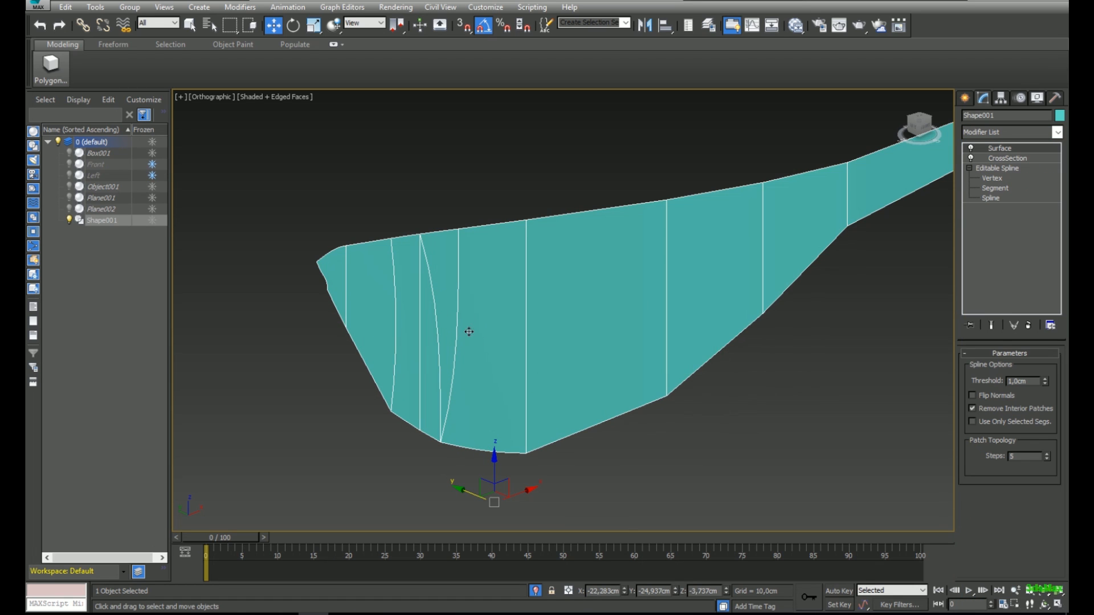
- Set the Surface modifier's patch topology steps to 0 and its threshold to 0 cm
right_click(1049, 458)
right_click(1047, 451)
right_click(1047, 455)
key("F4")
key("F4")
middle_click_drag(526, 378, 539, 352, "alt")
key("F3")
key("F3")
middle_click_drag(366, 253, 349, 231)
scroll(559, 238, "up", 2)
left_click(971, 148)
left_click(971, 149)
right_click(1046, 380)
key("F4")
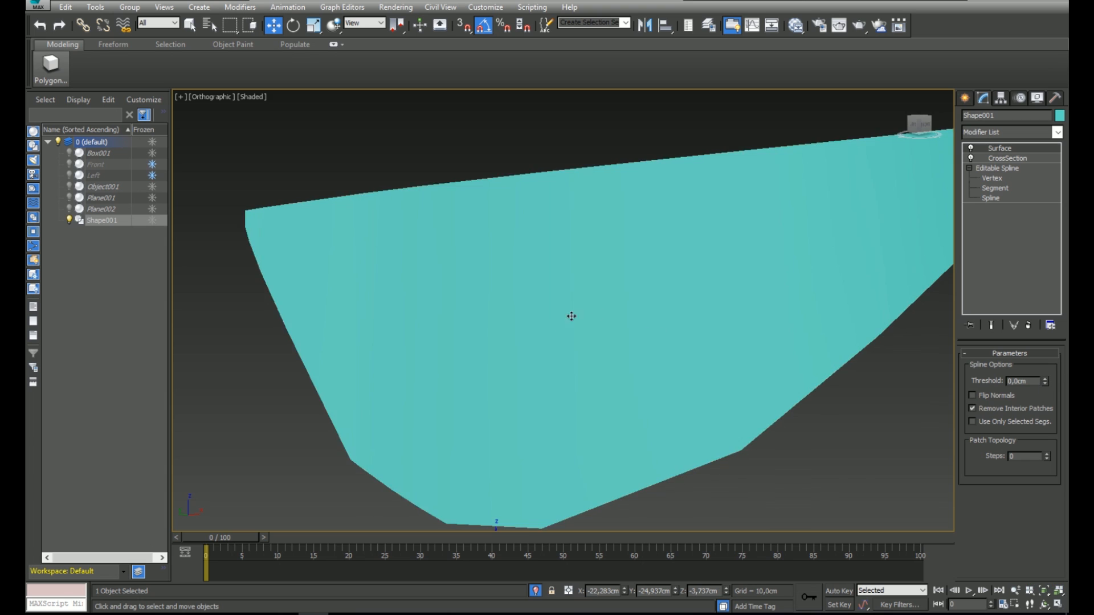
scroll(692, 293, "down", 3)
mouse_move(691, 293)
middle_mouse_down("alt")
mouse_move(593, 300)
mouse_move(762, 288)
mouse_move(726, 298)
mouse_move(681, 247)
middle_mouse_up("alt")
key("F4")
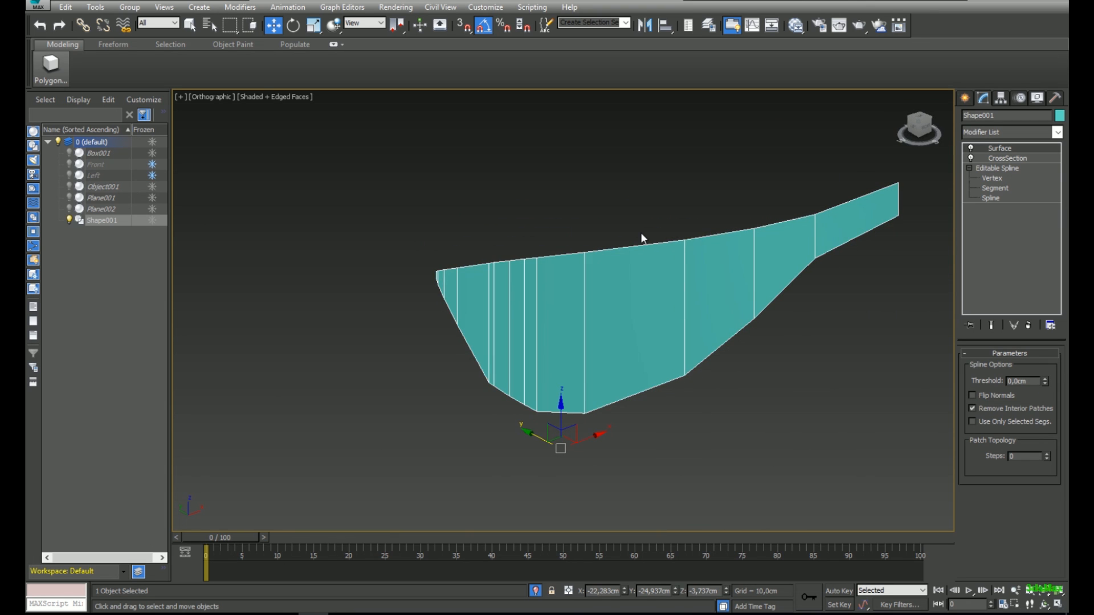
- Convert Shape001 to an Editable Poly, end its isolation and view it against the helmet parts
right_click(620, 340)
left_click(747, 440)
scroll(416, 268, "up", 4)
scroll(416, 268, "down", 5)
middle_click_drag(484, 305, 601, 308, "alt")
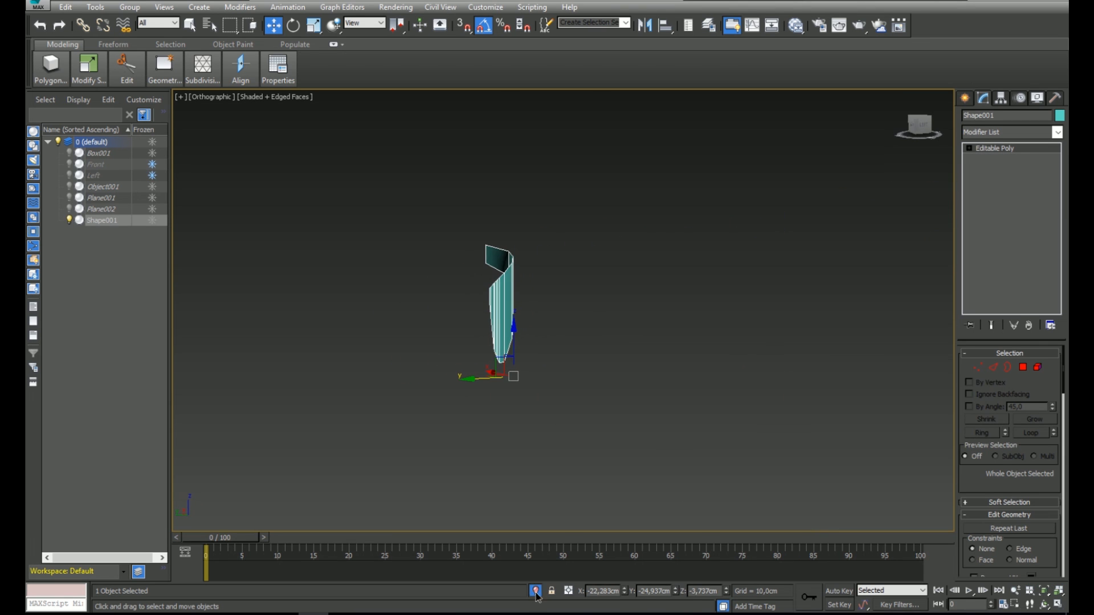
left_click(536, 594)
scroll(602, 410, "down", 4)
middle_click_drag(603, 411, 531, 331, "alt")
scroll(504, 342, "up", 4)
- Isolate the lens mesh, remove surplus vertical edges near its outer end and show the other helmet parts again
left_click(535, 593)
middle_click_drag(484, 495, 415, 364, "alt")
key("2")
scroll(393, 317, "up", 3)
left_click(416, 367)
scroll(348, 284, "up", 3)
left_click(348, 279, "ctrl")
key("ctrl+BackSpace")
scroll(327, 295, "down", 2)
left_click(416, 377)
middle_click_drag(416, 377, 700, 254, "alt")
middle_click_drag(476, 317, 966, 345, "alt")
left_click(539, 590)
middle_click_drag(837, 226, 771, 312, "alt")
- Add a Symmetry modifier to Shape001 with its mirror at X 0 cm and Flip enabled
left_click(1017, 147)
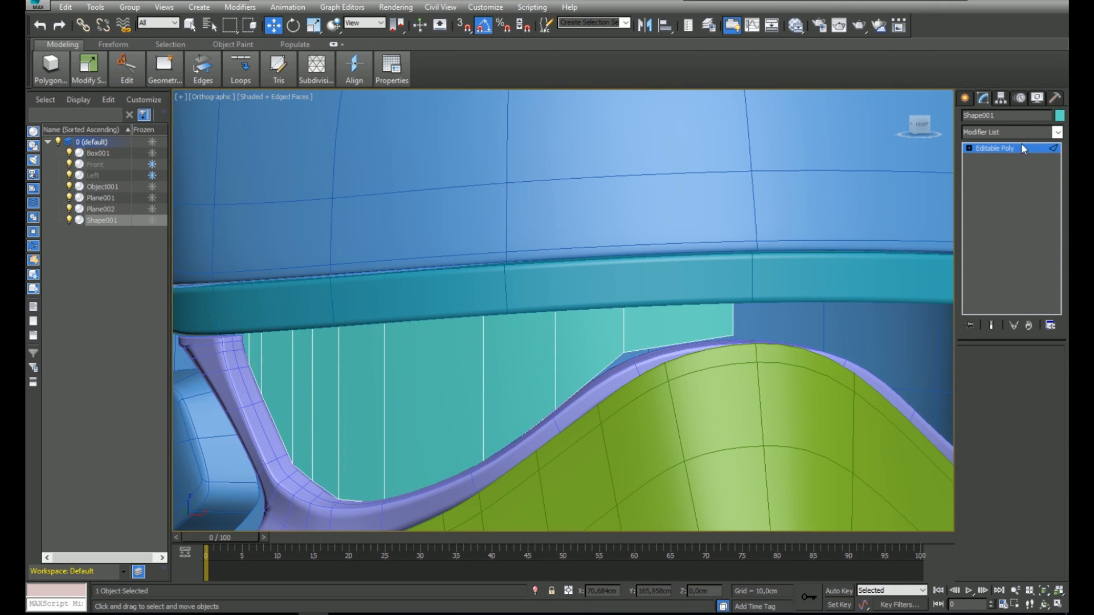
left_click(1027, 133)
type("sy")
key("Return")
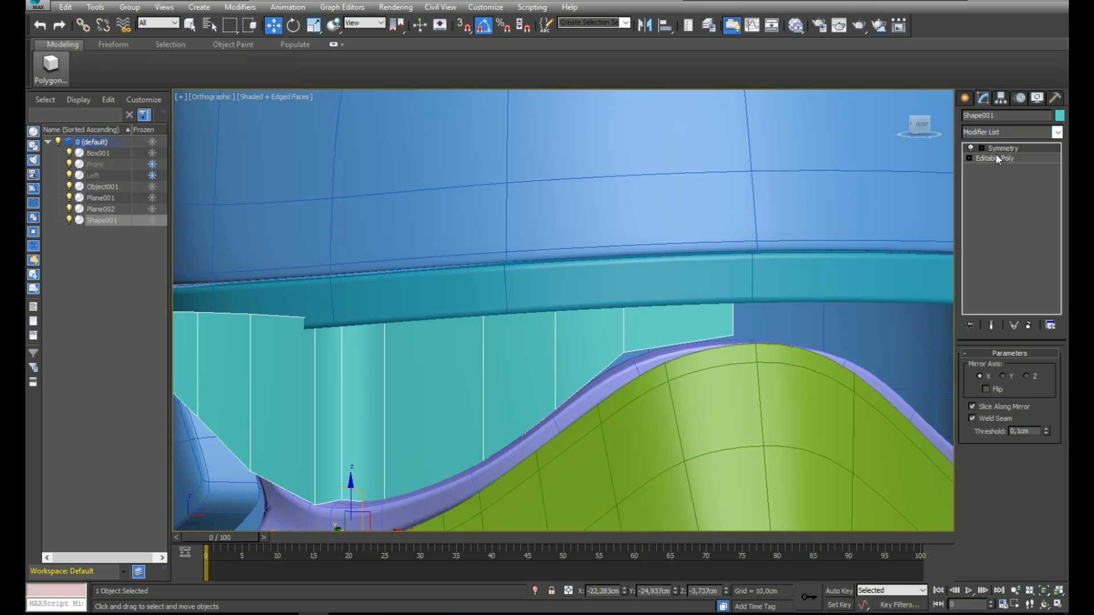
left_click(987, 148)
scroll(594, 429, "down", 3)
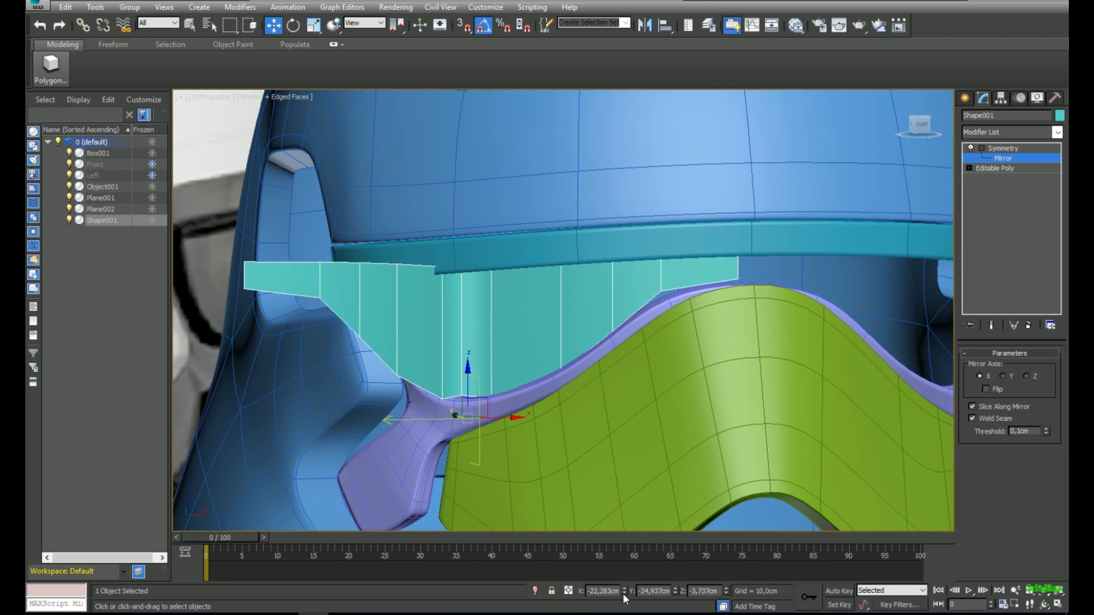
right_click(625, 591)
left_click(986, 389)
key("f")
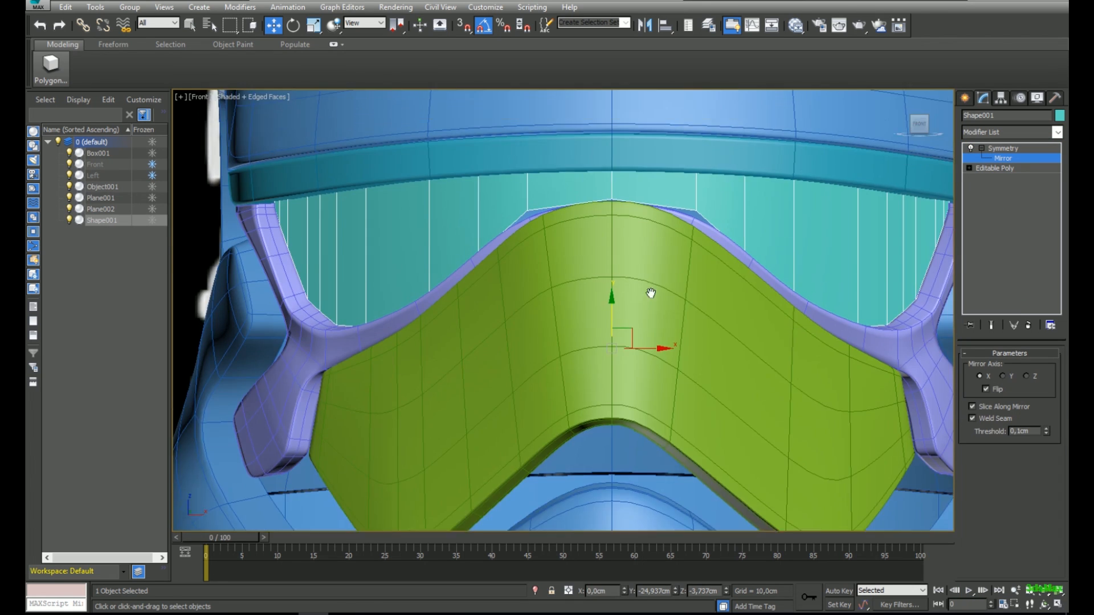
- Add an OpenSubdiv modifier to the lens and compare its side profile with the reference image
left_click(1004, 133)
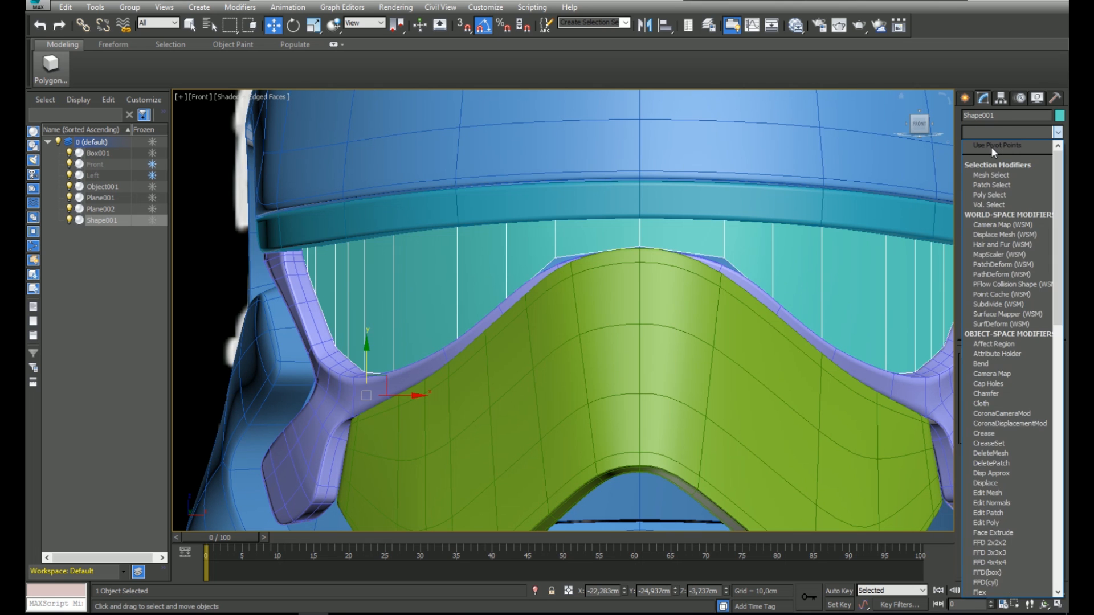
key("o")
left_click(991, 145)
middle_click_drag(932, 374, 520, 340, "alt")
scroll(607, 340, "down", 3)
scroll(491, 335, "up", 8)
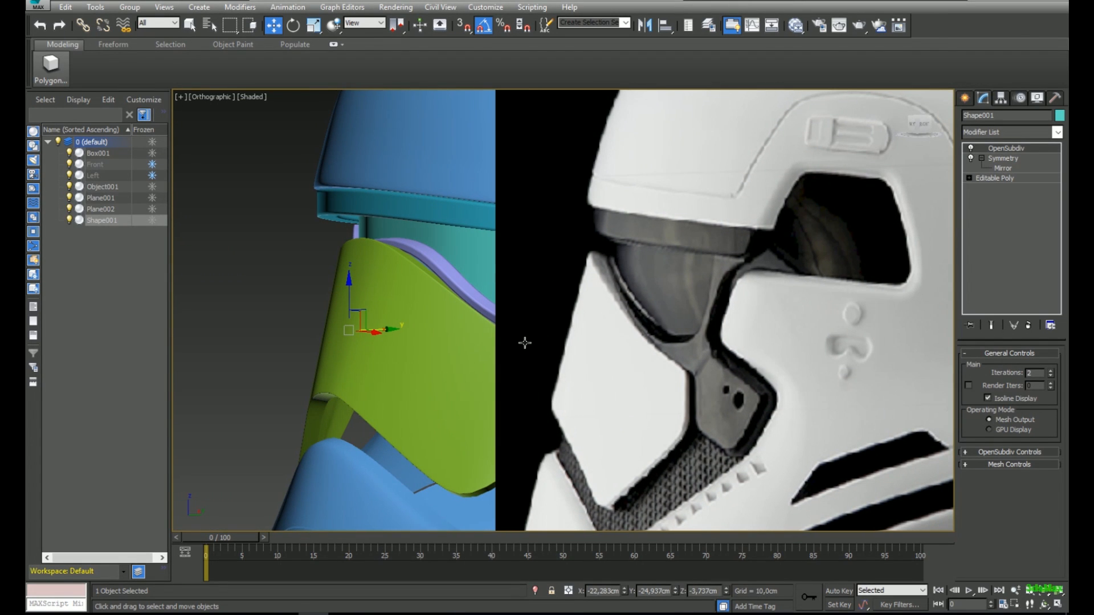
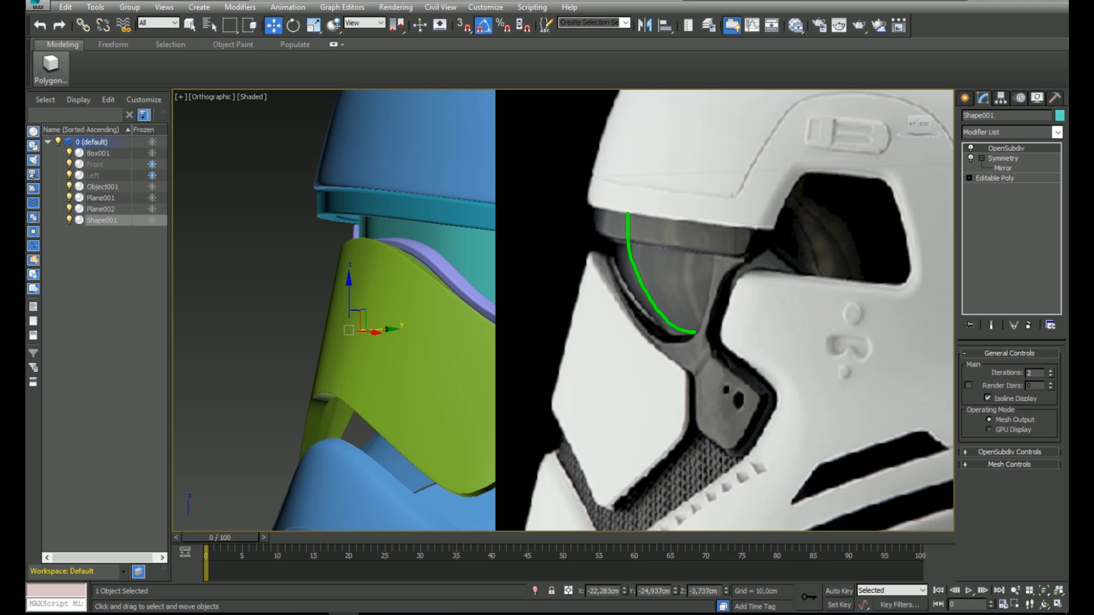
- Move the vertices along the lens's upper edge near the helmet centre forward in Y at the Editable Poly vertex level
mouse_move(363, 122)
middle_mouse_down("alt")
mouse_move(656, 266)
mouse_move(626, 279)
middle_mouse_up("alt")
scroll(542, 217, "up", 6)
key("F4")
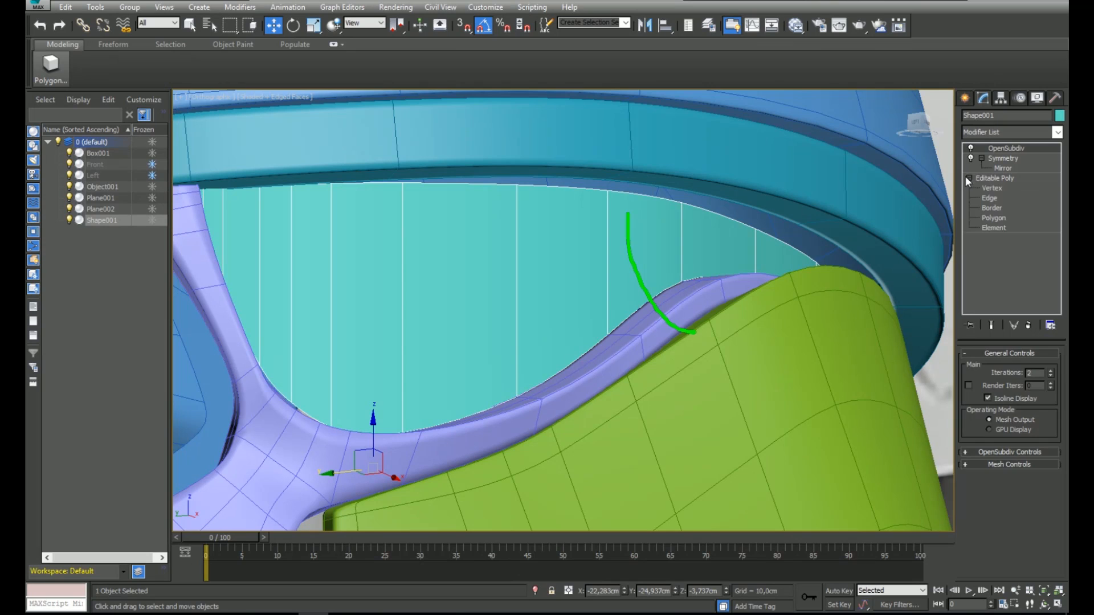
key("1")
middle_click_drag(763, 271, 805, 245, "alt")
key("F3")
left_click_drag(878, 211, 826, 242)
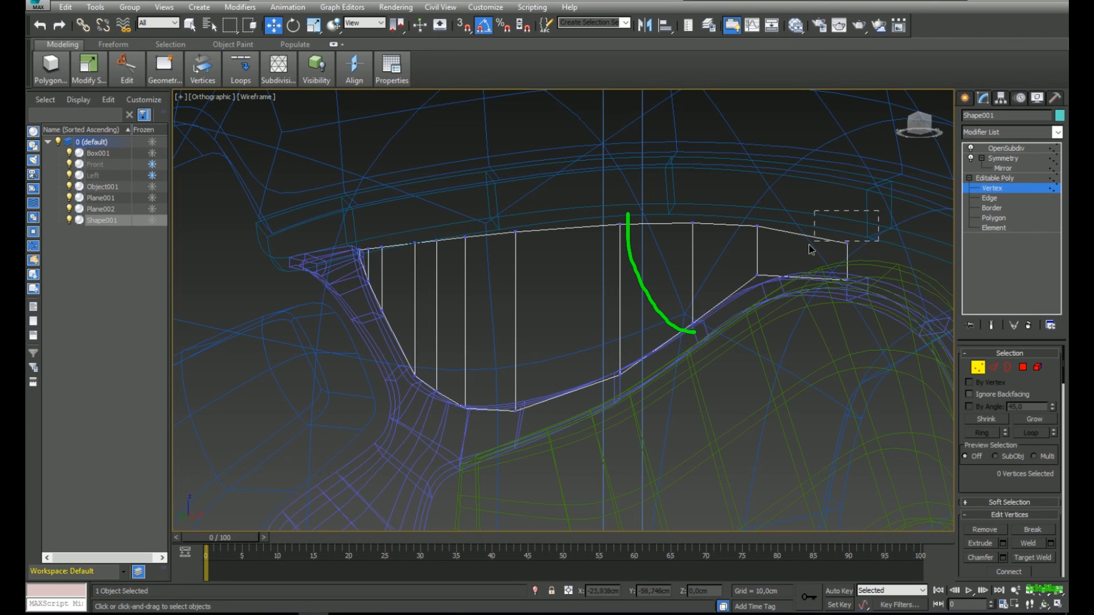
left_click_drag(576, 239, 577, 240, "ctrl")
scroll(604, 211, "up", 2)
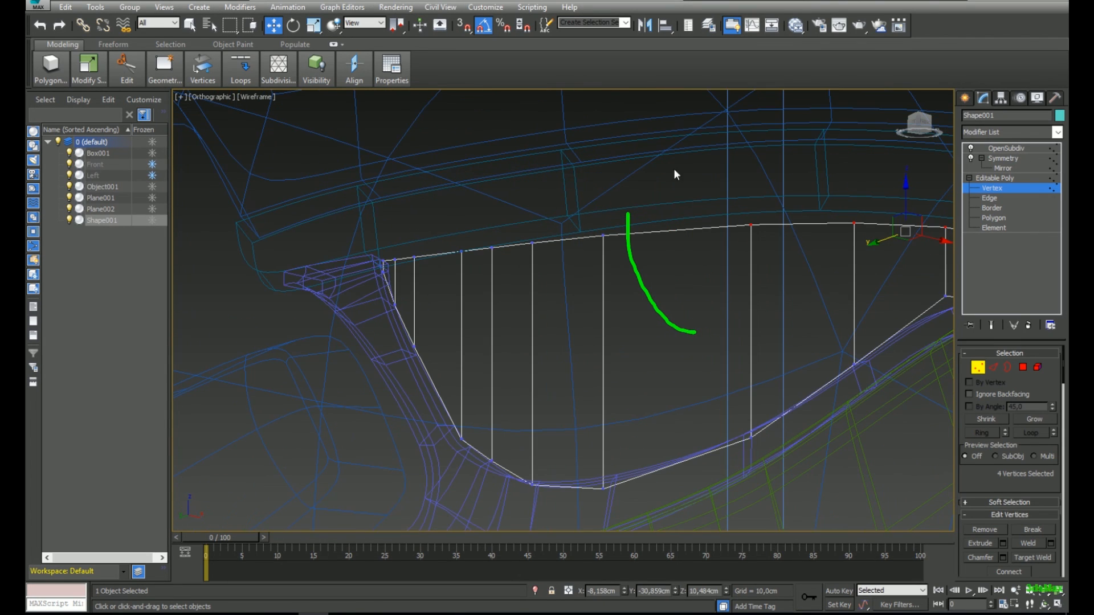
key("F3")
mouse_move(557, 256)
middle_mouse_down("alt")
mouse_move(578, 268)
mouse_move(551, 245)
mouse_move(627, 285)
middle_mouse_up("alt")
scroll(709, 306, "down", 2)
mouse_move(708, 305)
middle_mouse_down()
mouse_move(745, 289)
mouse_move(745, 306)
middle_mouse_up()
left_click(760, 313)
left_click(770, 296)
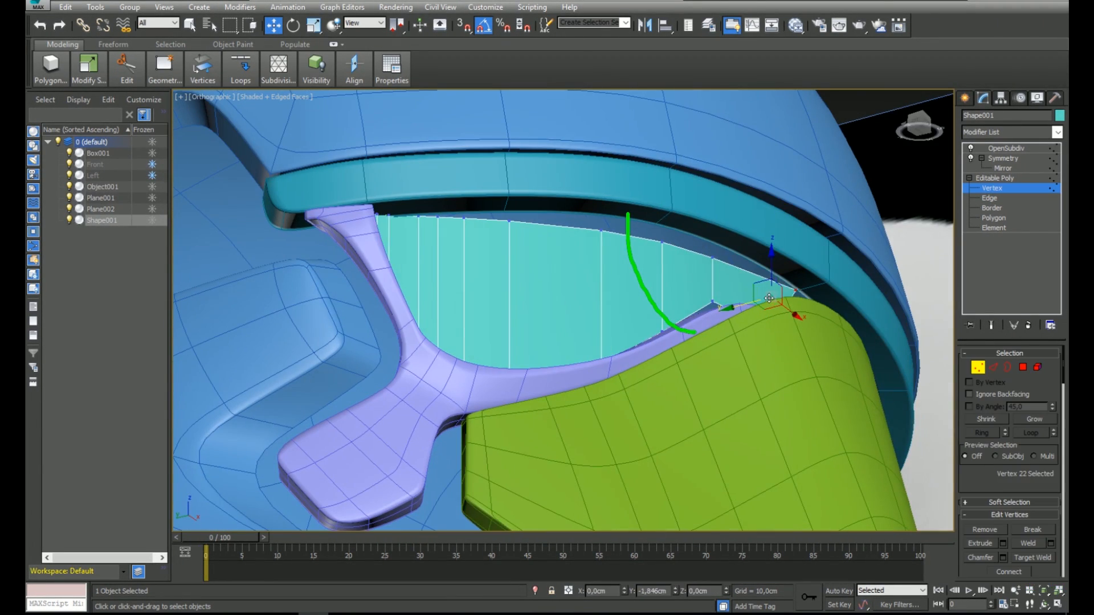
middle_click_drag(644, 261, 668, 264, "alt")
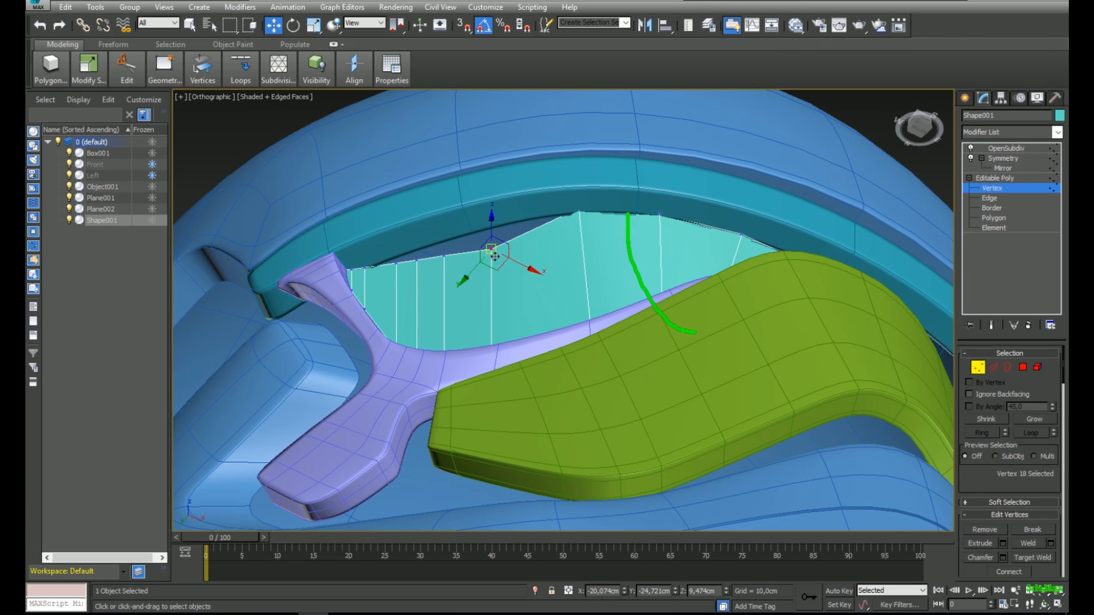
- Move the remaining upper-edge vertices toward the lens's outer end one by one to continue the forward tilt
left_click_drag(493, 247, 494, 245)
middle_click_drag(493, 246, 562, 289)
scroll(560, 268, "up", 3)
left_click(561, 266)
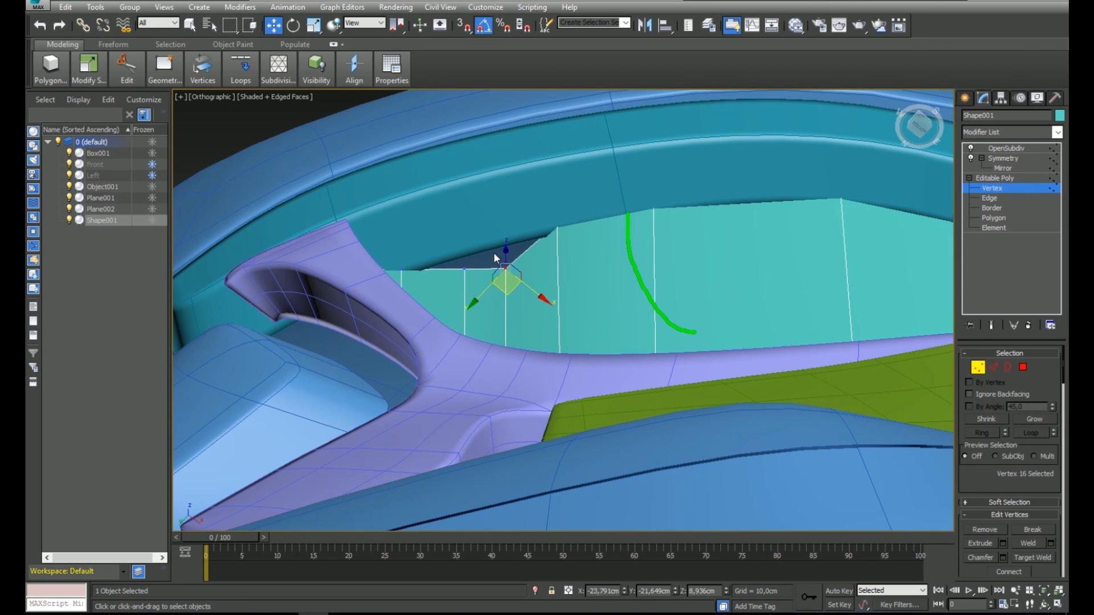
left_click_drag(472, 291, 465, 274)
mouse_move(464, 274)
middle_mouse_down("alt")
mouse_move(472, 327)
mouse_move(445, 269)
mouse_move(374, 290)
middle_mouse_up("alt")
- Select the vertices at the lens's upper outer corner in wireframe and move them toward the eye frame
key("F3")
left_click(417, 277)
scroll(395, 288, "up", 5)
left_click_drag(352, 275, 380, 338)
key("F3")
mouse_move(381, 327)
middle_mouse_down("alt")
mouse_move(390, 333)
mouse_move(389, 323)
middle_mouse_up("alt")
left_click_drag(402, 307, 419, 308)
scroll(431, 311, "down", 5)
middle_click_drag(433, 312, 422, 342, "alt")
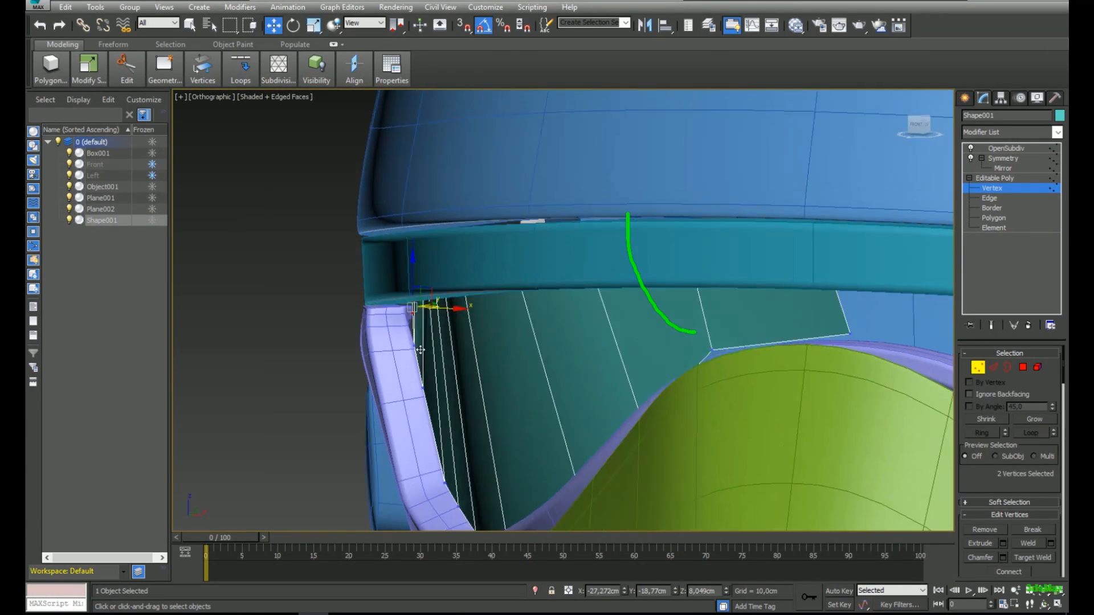
- Adjust the lens's outer corner vertices in the top view and check their fit against the frame
scroll(425, 319, "up", 4)
key("t")
scroll(541, 336, "up", 7)
left_click_drag(482, 319, 484, 318)
scroll(455, 330, "up", 4)
left_click_drag(412, 320, 433, 338)
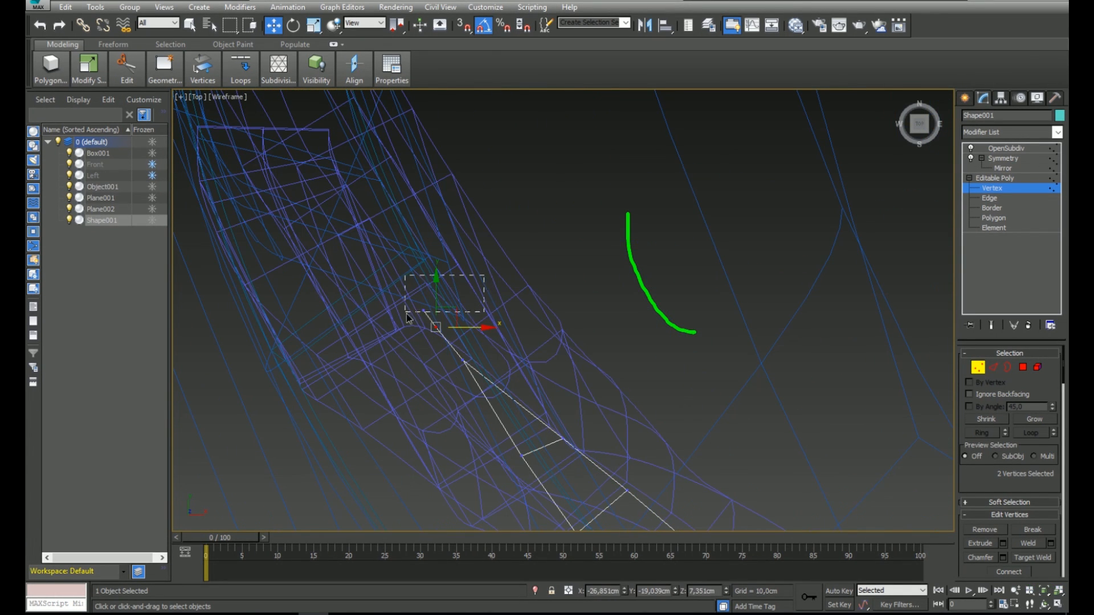
scroll(456, 302, "down", 7)
mouse_move(474, 396)
middle_mouse_down("alt")
mouse_move(449, 330)
mouse_move(419, 292)
middle_mouse_up("alt")
scroll(342, 328, "up", 6)
middle_click_drag(340, 334, 329, 351, "alt")
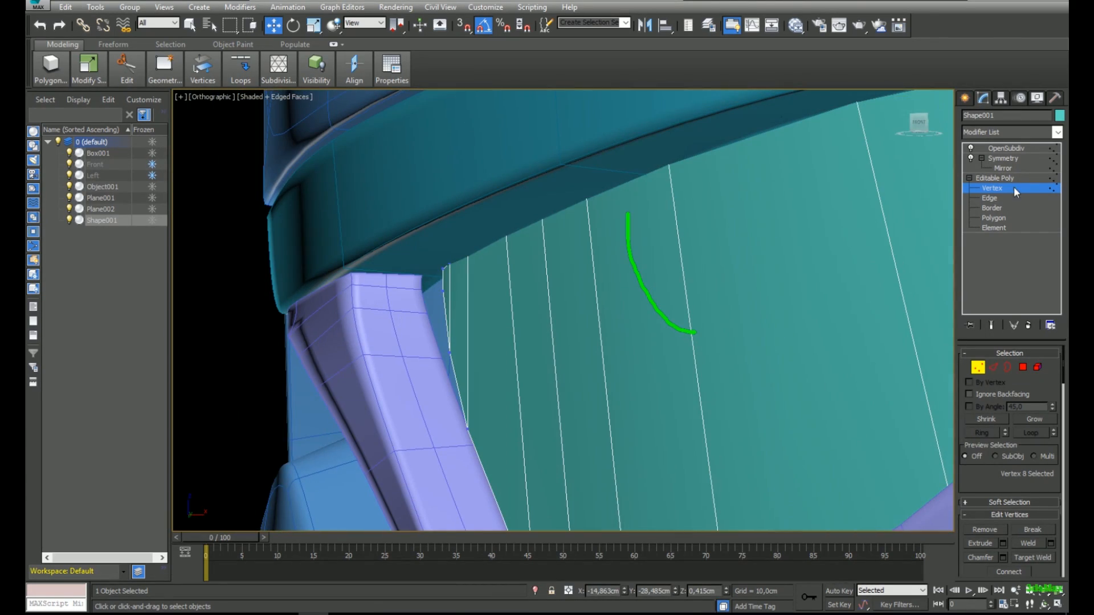
- Switch to the forked eye frame's Editable Poly vertices and move the inner-side vertices at its upper end in X toward the lens
left_click(1015, 179)
left_click(1020, 148)
left_click(422, 316)
key("F3")
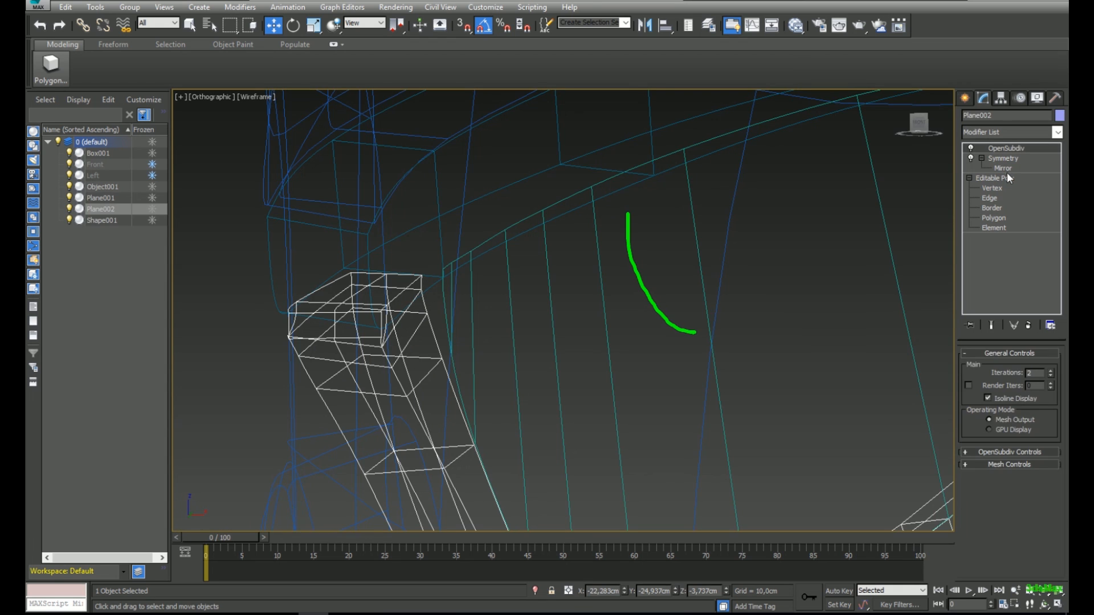
left_click(991, 189)
key("F3")
left_click_drag(446, 269, 408, 321)
key("F4")
mouse_move(408, 321)
middle_mouse_down("alt")
mouse_move(440, 320)
mouse_move(434, 328)
middle_mouse_up("alt")
key("F3")
left_click_drag(491, 243, 413, 327)
key("F3")
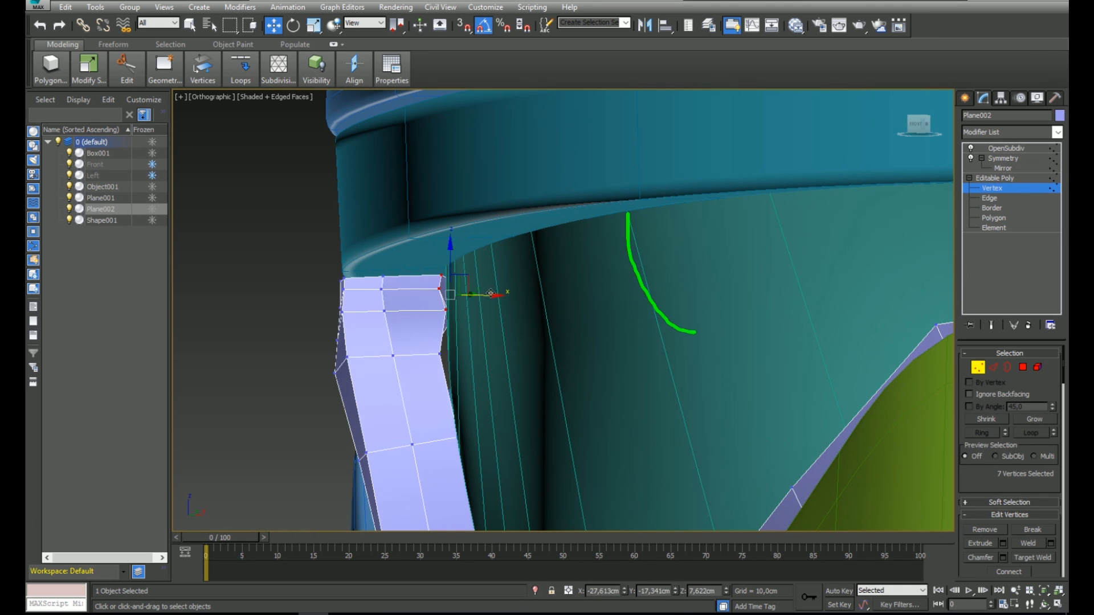
left_click_drag(491, 296, 493, 296)
- Select the eye frame's upper inner corner vertices in wireframe and move them in X to meet the lens
key("t")
mouse_move(507, 399)
middle_mouse_down("alt")
mouse_move(561, 336)
mouse_move(542, 302)
mouse_move(527, 349)
middle_mouse_up("alt")
scroll(551, 335, "up", 4)
key("F3")
left_click_drag(467, 359, 438, 275)
key("F3")
left_click_drag(493, 315, 532, 314)
mouse_move(530, 320)
middle_mouse_down("alt")
mouse_move(520, 301)
mouse_move(524, 314)
middle_mouse_up("alt")
left_click_drag(524, 315, 525, 319)
- Reduce the selection to two upper inner corner vertices of the frame and reposition them against the lens edge
key("F3")
left_click(498, 339, "alt")
mouse_move(515, 334)
middle_mouse_down("alt")
mouse_move(511, 348)
mouse_move(522, 317)
middle_mouse_up("alt")
key("F3")
left_click_drag(540, 296, 534, 306)
key("F3")
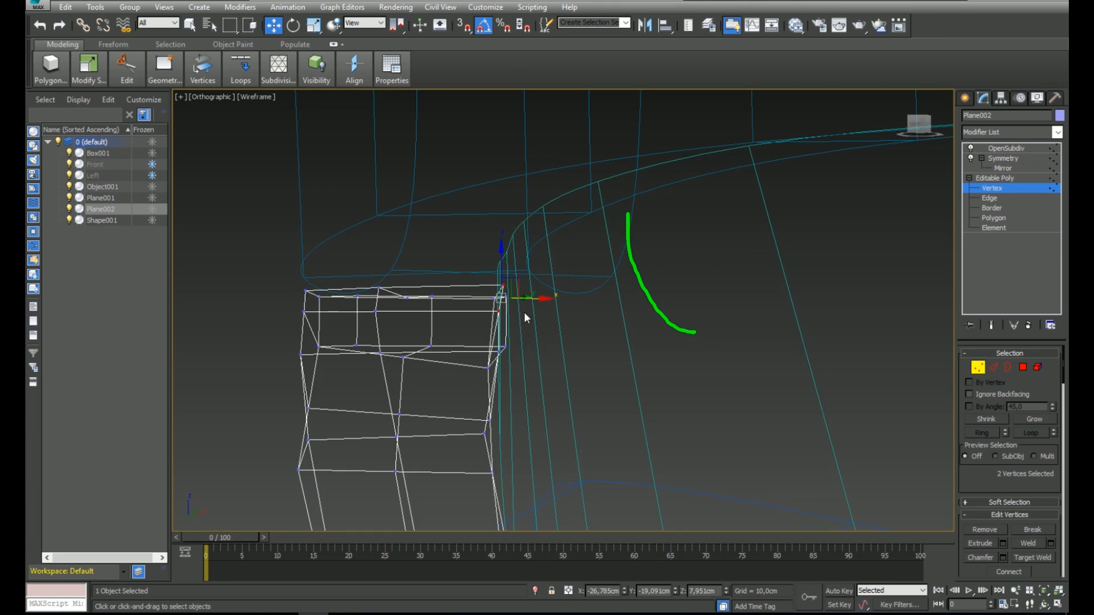
- Select the single inner-side vertex below the frame's upper corner and align it in X with the lens edge
key("F3")
key("F3")
left_click(485, 435)
key("F3")
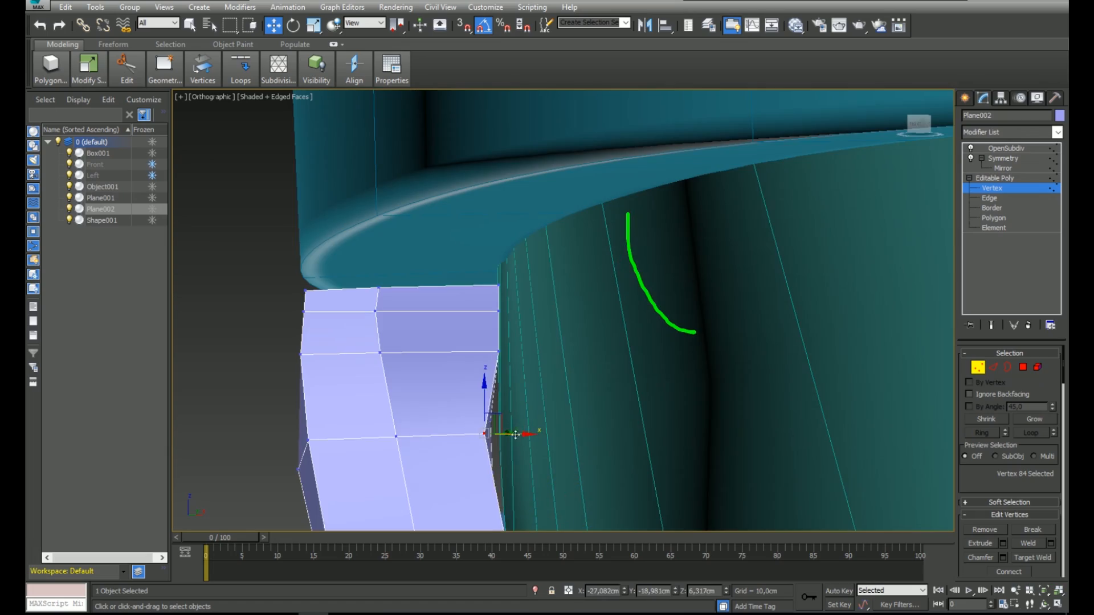
key("F3")
mouse_move(540, 425)
middle_mouse_down("alt")
mouse_move(584, 374)
mouse_move(594, 435)
mouse_move(561, 292)
mouse_move(606, 263)
mouse_move(742, 288)
mouse_move(582, 237)
mouse_move(484, 259)
mouse_move(530, 259)
mouse_move(484, 267)
mouse_move(889, 219)
middle_mouse_up("alt")
key("F3")
- Examine the subdivided eye frame with and without edges where it meets the lens and brow band
left_click(1019, 177)
left_click(1019, 148)
key("F4")
scroll(484, 259, "up", 3)
scroll(490, 257, "up", 3)
key("F4")
scroll(484, 268, "down", 4)
scroll(486, 269, "up", 3)
- Return to the frame's vertex level and nudge one vertex where the frame meets the lens
left_click(993, 188)
left_click(598, 283)
middle_click_drag(598, 283, 629, 284, "alt")
left_click_drag(637, 284, 638, 285)
mouse_move(639, 285)
middle_mouse_down("alt")
mouse_move(687, 218)
mouse_move(623, 289)
middle_mouse_up("alt")
- Select vertices near the frame's upper end from the front and adjust their position beneath the brow band
key("f")
scroll(572, 316, "up", 7)
mouse_move(574, 316)
middle_mouse_down("alt")
mouse_move(543, 323)
mouse_move(538, 311)
middle_mouse_up("alt")
key("F3")
mouse_move(515, 240)
left_mouse_down()
mouse_move(555, 257)
mouse_move(561, 323)
mouse_move(572, 315)
left_mouse_up()
key("F3")
middle_click_drag(619, 279, 646, 227)
left_click(621, 228)
- Select three top vertices of the frame's upper end in the left view and raise them toward the brow band
key("l")
key("F3")
left_click_drag(687, 179, 571, 244)
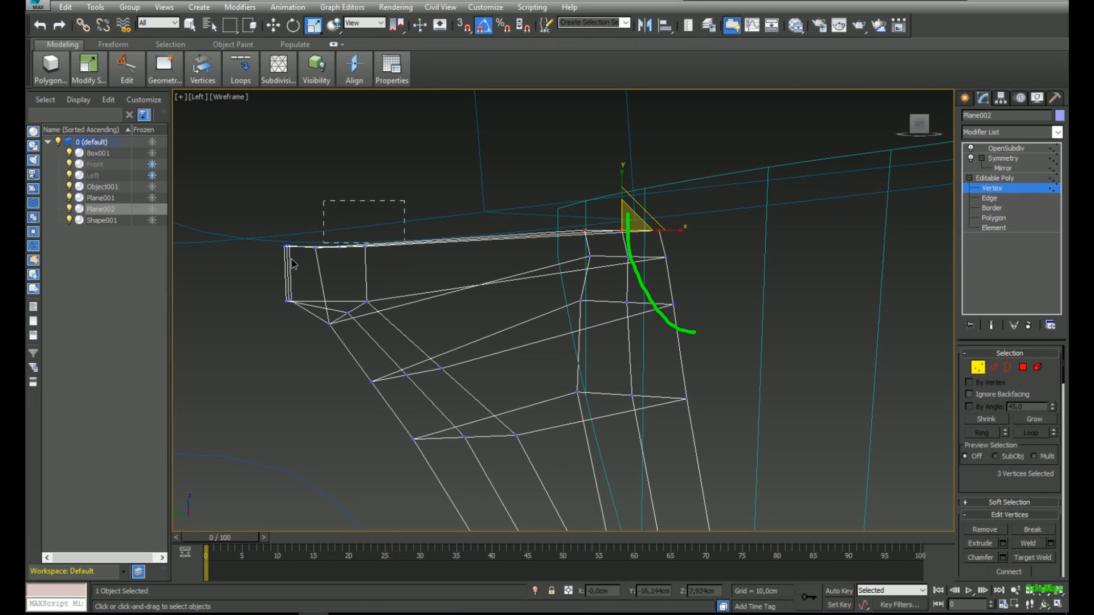
left_click_drag(563, 248, 564, 247)
key("w")
key("F3")
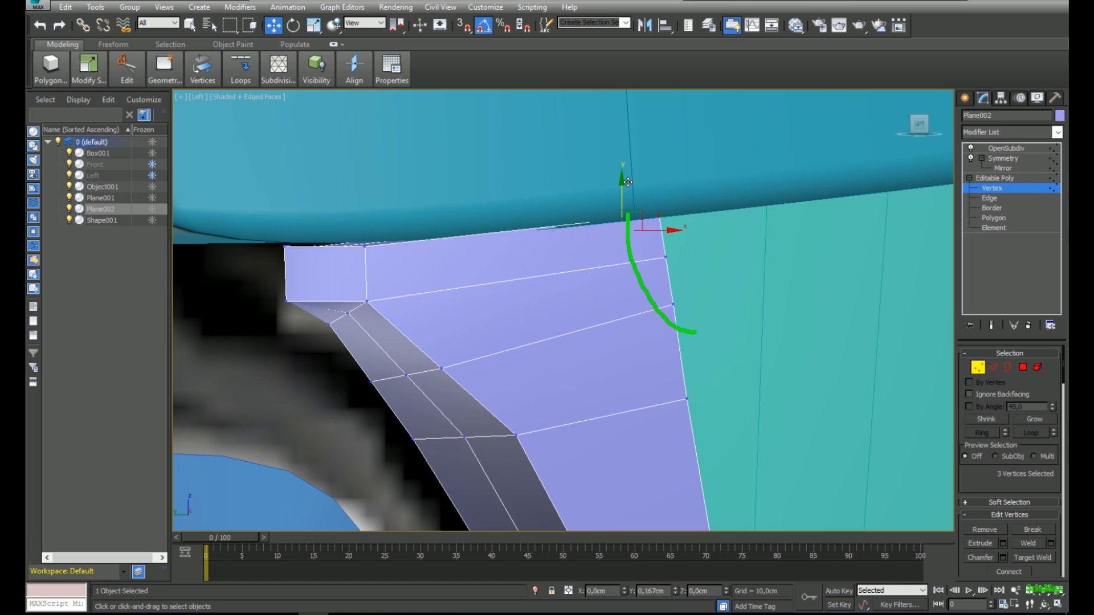
- Adjust the height of the other top vertices at the frame's upper end to follow the brow band's underside
middle_click_drag(661, 235, 515, 238, "alt")
left_click(567, 228)
key("F3")
middle_click_drag(372, 248, 388, 241, "alt")
left_click_drag(451, 164, 452, 215)
mouse_move(446, 246)
middle_mouse_down("alt")
mouse_move(532, 242)
mouse_move(576, 222)
middle_mouse_up("alt")
- Select three vertices along the frame's top edge, move them under the brow band and display the subdivided result
key("F3")
key("F3")
left_click_drag(754, 161, 562, 210)
key("F3")
mouse_move(561, 210)
middle_mouse_down("alt")
mouse_move(541, 228)
mouse_move(448, 236)
middle_mouse_up("alt")
key("w")
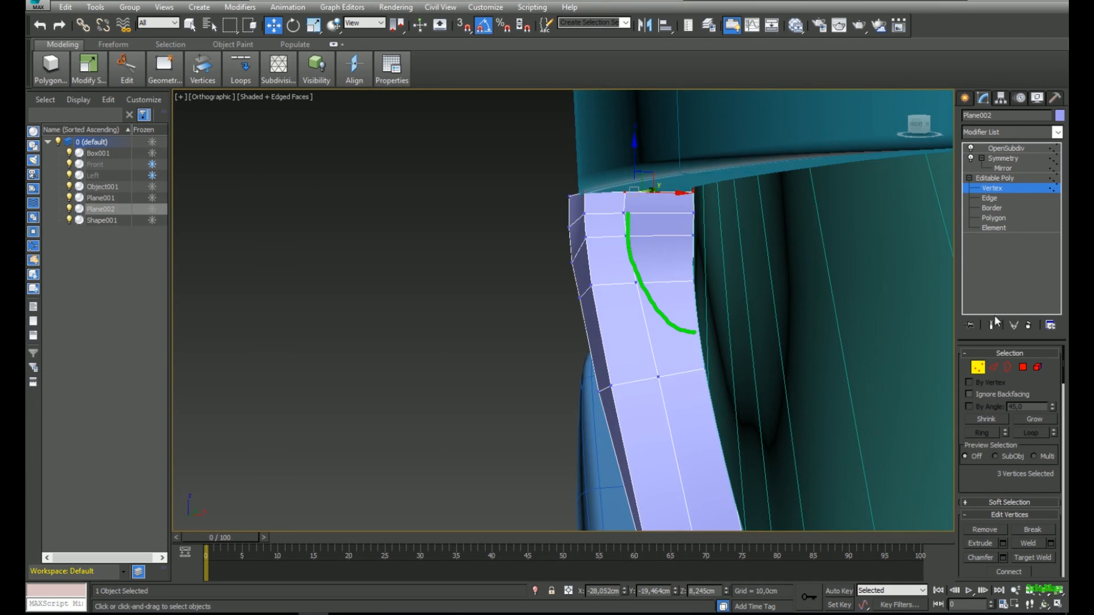
left_click(992, 325)
- Examine the gap between the lens and the frame toward the nose and select the vertices around it
middle_click_drag(637, 226, 665, 239)
scroll(626, 210, "up", 5)
middle_click_drag(678, 179, 521, 188)
middle_click_drag(522, 188, 610, 220, "alt")
middle_click_drag(855, 225, 701, 227)
middle_click_drag(701, 228, 650, 228, "alt")
key("F3")
left_click_drag(593, 250, 547, 134)
key("F3")
mouse_move(584, 180)
middle_mouse_down("alt")
mouse_move(903, 240)
mouse_move(704, 246)
mouse_move(733, 306)
mouse_move(725, 253)
middle_mouse_up("alt")
- Move the lens's lower-edge vertices near the helmet centre so they follow the curve of the eye frame
key("F3")
left_click(727, 286)
key("F3")
left_click_drag(732, 259, 732, 261)
middle_click_drag(731, 261, 702, 280, "alt")
left_click_drag(708, 288, 696, 288)
middle_click_drag(696, 288, 775, 274, "alt")
key("F3")
key("F3")
middle_click_drag(844, 249, 802, 255, "alt")
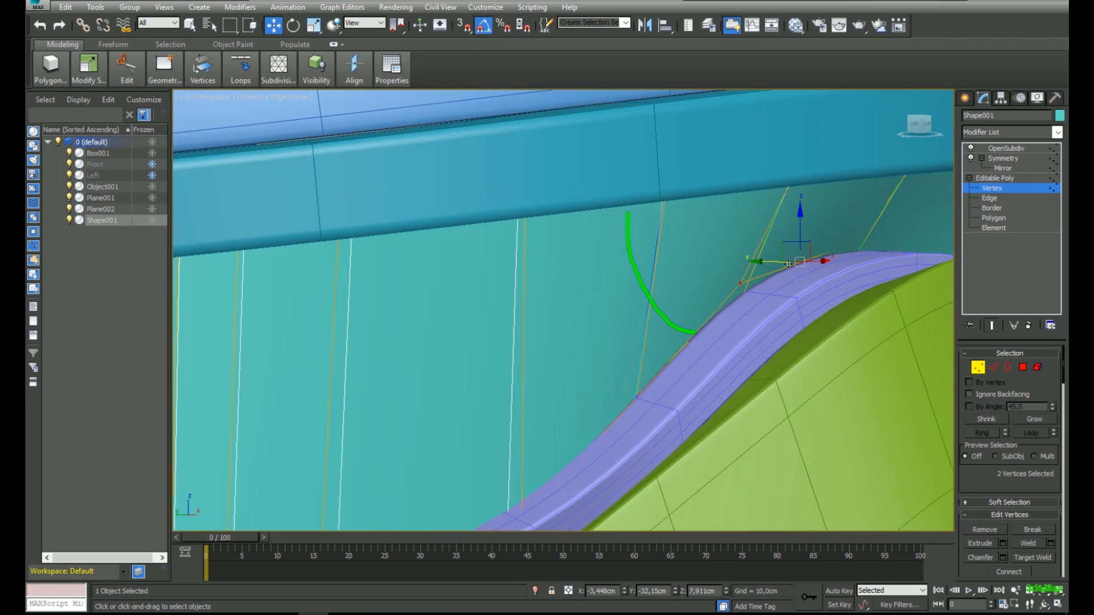
left_click_drag(776, 262, 781, 263)
- Select the vertices at the lens's upper outer corner in wireframe and check their fit against the eye frame
scroll(780, 262, "down", 4)
middle_click_drag(780, 263, 579, 266, "alt")
middle_click_drag(319, 279, 542, 289)
scroll(542, 289, "up", 4)
key("F3")
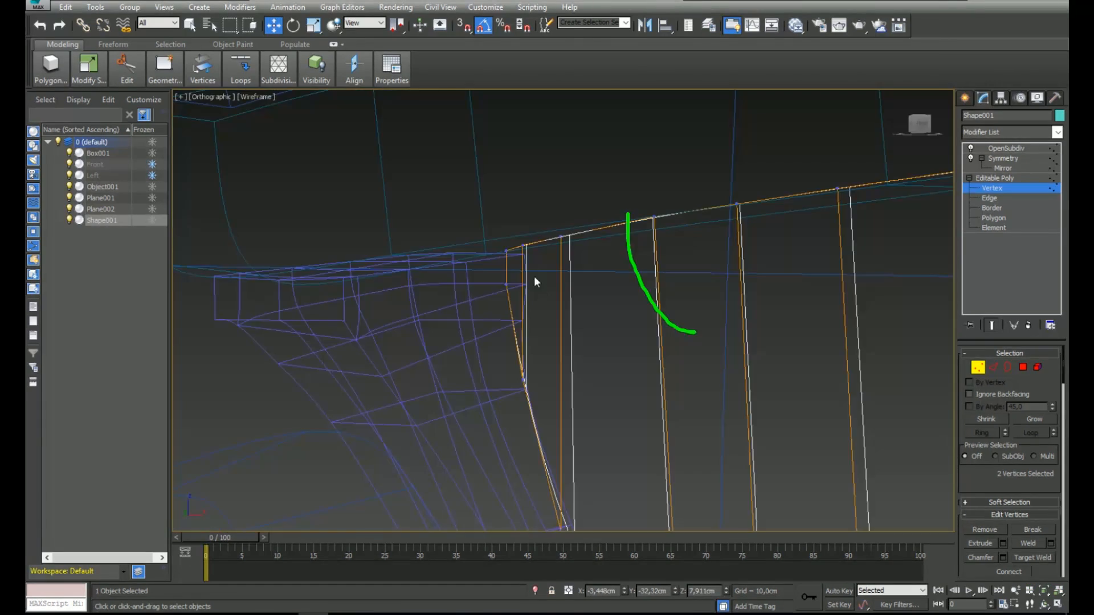
left_click_drag(516, 240, 499, 292)
key("F3")
middle_click_drag(498, 290, 524, 287, "alt")
scroll(525, 286, "down", 4)
middle_click_drag(819, 300, 578, 279)
mouse_move(579, 279)
middle_mouse_down("alt")
mouse_move(617, 277)
mouse_move(668, 208)
mouse_move(775, 264)
middle_mouse_up("alt")
- Isolate the lens and show only its unsubdivided base cage
left_click(990, 327)
mouse_move(650, 273)
middle_mouse_down("alt")
mouse_move(692, 296)
mouse_move(654, 270)
middle_mouse_up("alt")
left_click(994, 326)
left_click(535, 591)
left_click(992, 326)
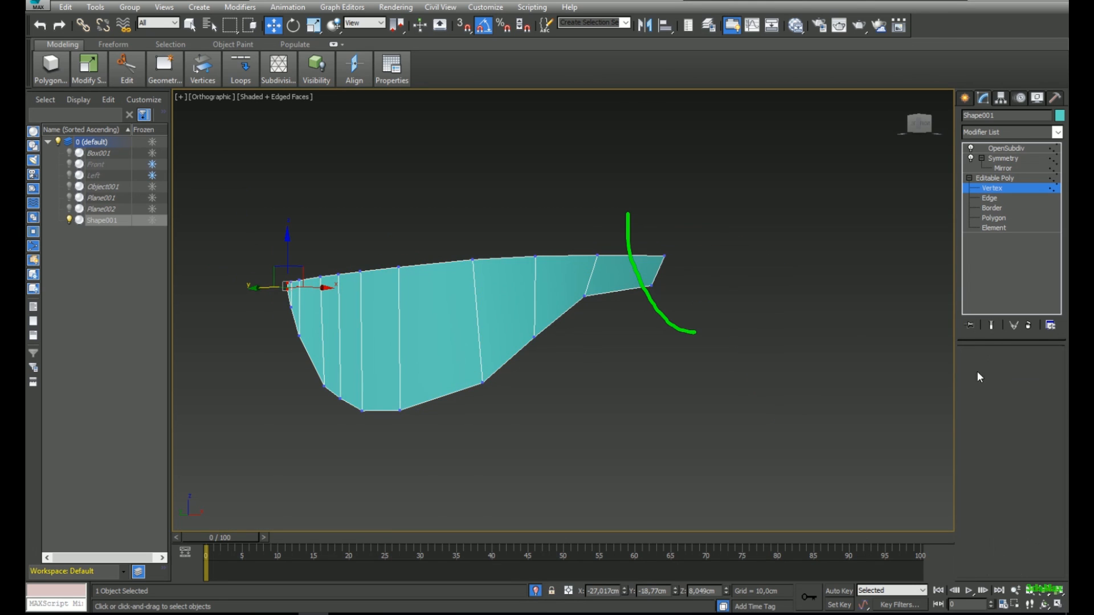
- Connect the lens's vertical edge ring with one lengthwise edge loop and apply Set Flow to it
key("2")
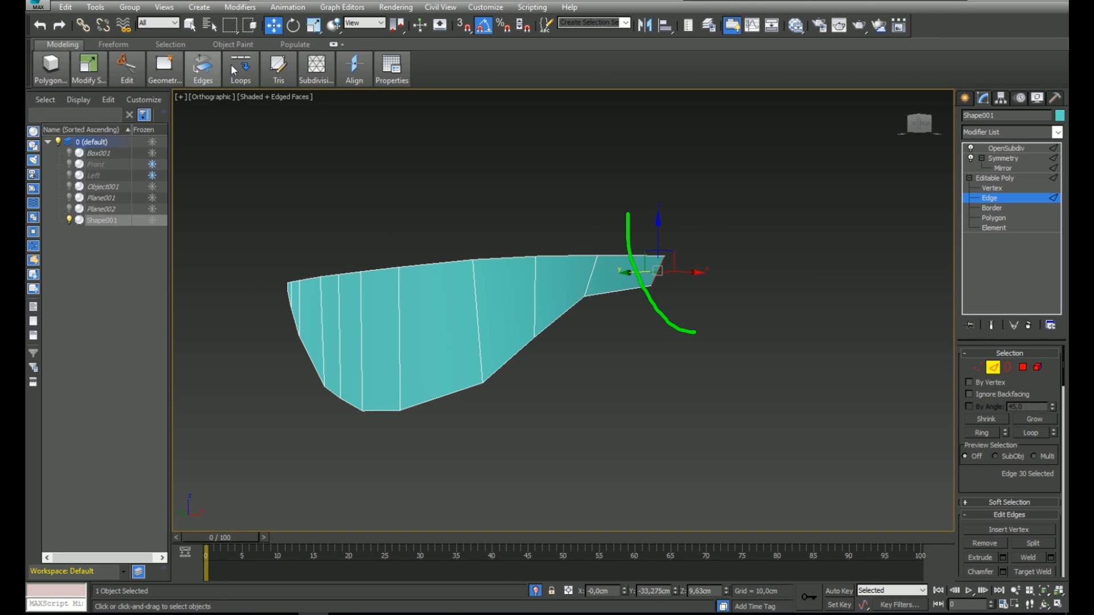
mouse_move(228, 67)
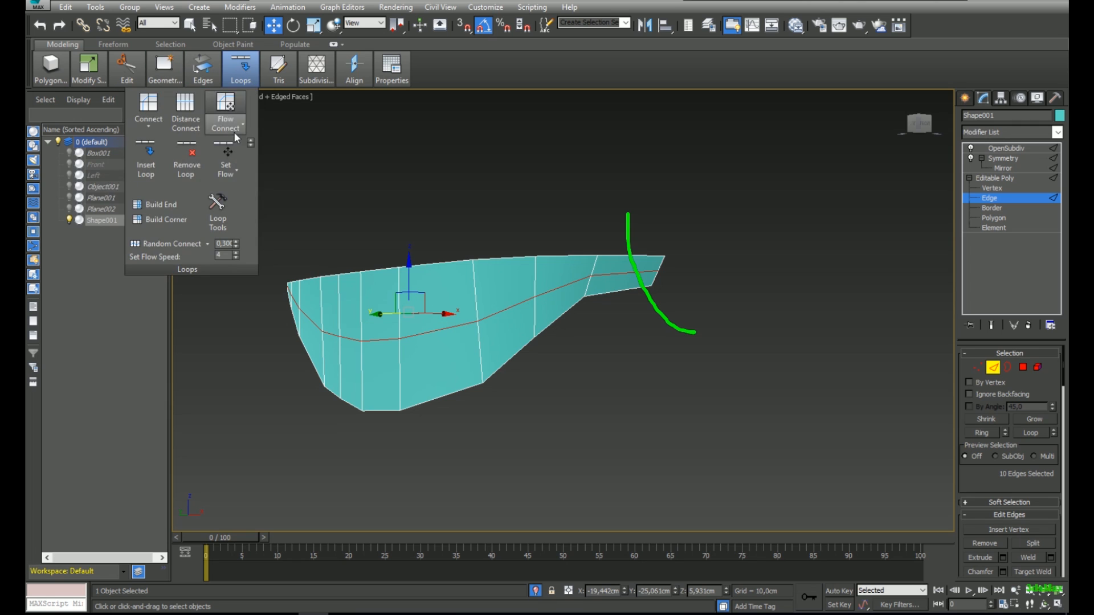
left_click(228, 151)
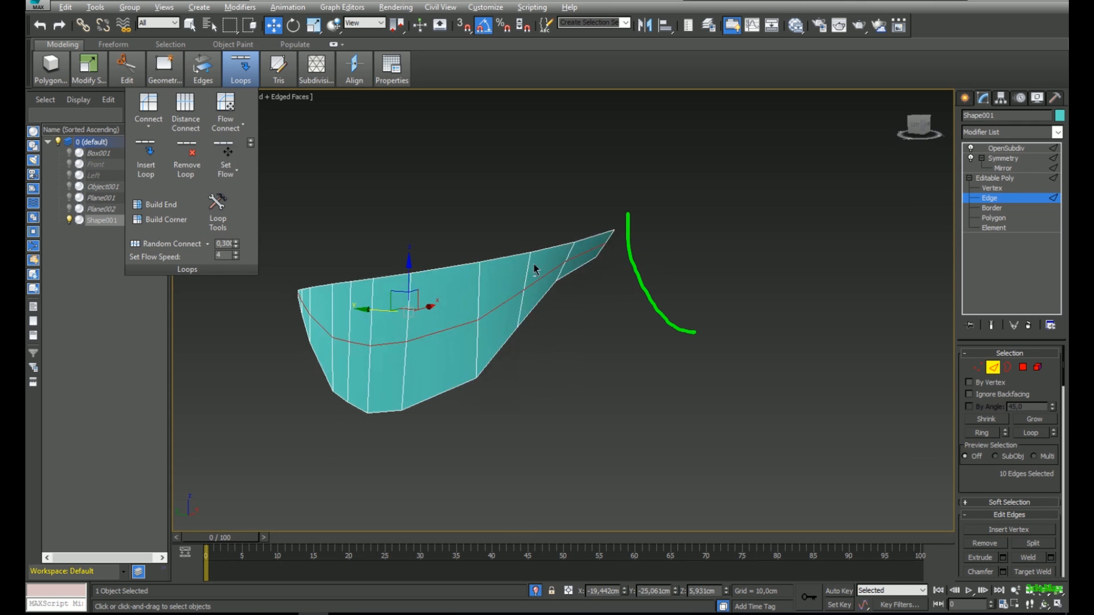
middle_click_drag(584, 228, 992, 191, "alt")
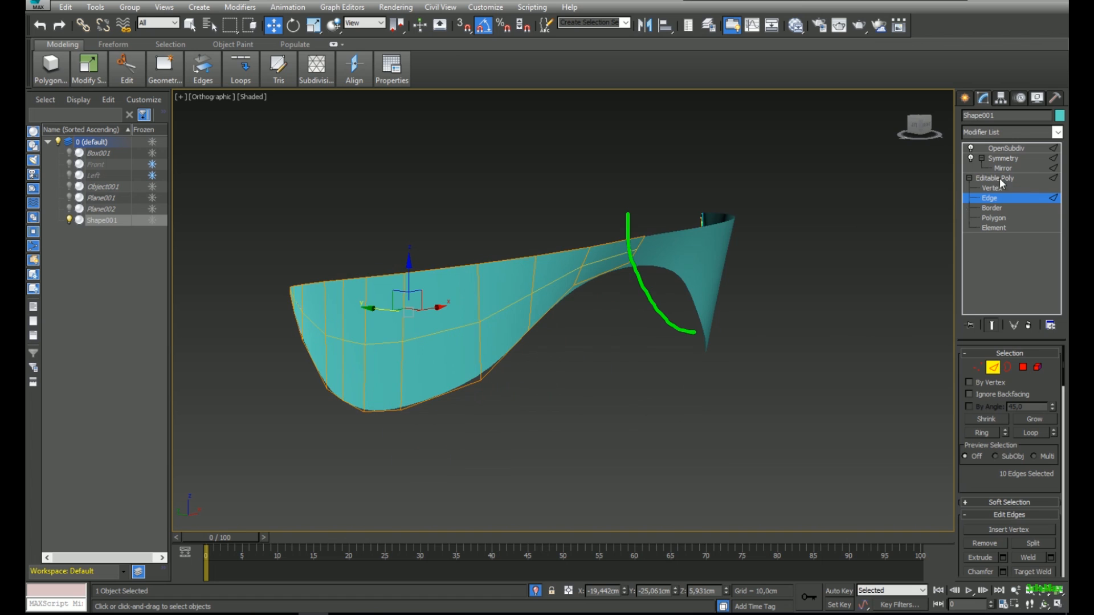
- Add an FFD 3x3x3 modifier to the lens below Symmetry and open its Control Points level
left_click(990, 137)
key("f")
key("f")
key("f")
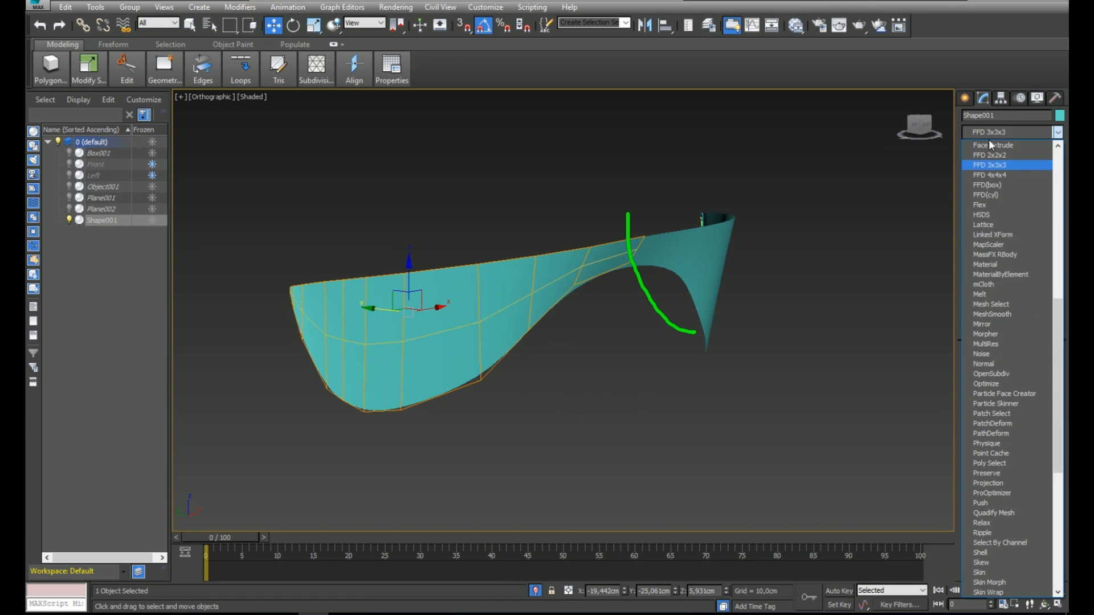
key("Return")
left_click(534, 305)
- Move the FFD lattice's front middle and corner control points in Y to reshape the lens's forward bulge
key("F4")
middle_click_drag(541, 330, 494, 244, "alt")
left_click_drag(525, 354, 533, 317)
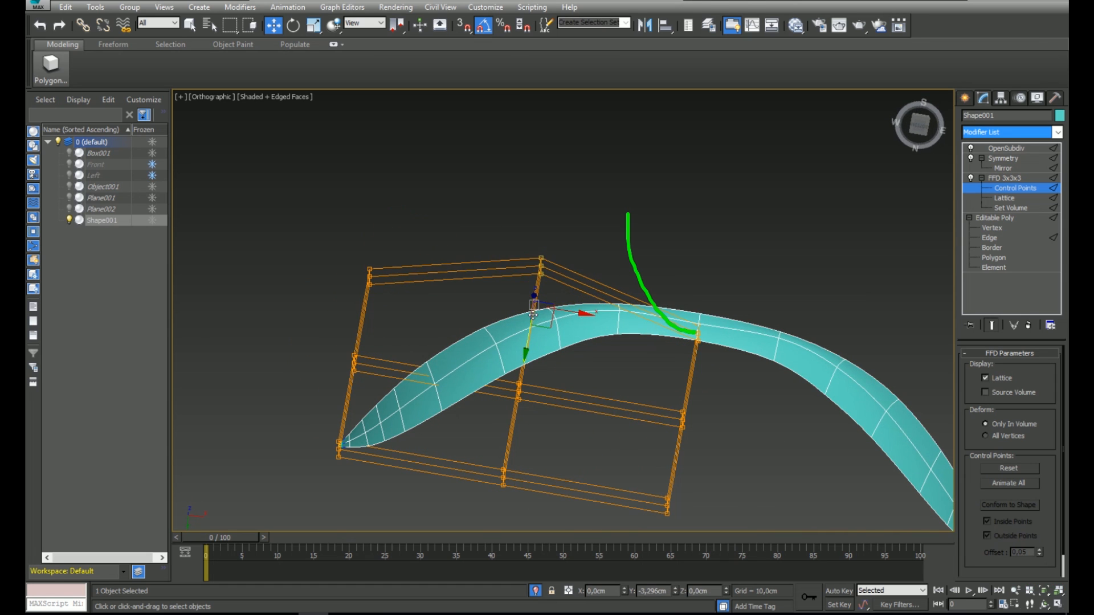
left_click(700, 335)
middle_click_drag(699, 335, 403, 323, "alt")
key("t")
key("z")
left_click_drag(262, 334, 231, 347)
- Select the lattice's front outer control points and move them in Y to adjust the lens's outer curve
mouse_move(235, 356)
middle_mouse_down("alt")
mouse_move(272, 329)
mouse_move(506, 258)
mouse_move(447, 291)
mouse_move(579, 276)
mouse_move(503, 231)
mouse_move(575, 308)
middle_mouse_up("alt")
key("F4")
mouse_move(594, 253)
middle_mouse_down("alt")
mouse_move(655, 281)
mouse_move(614, 249)
mouse_move(619, 381)
mouse_move(676, 484)
mouse_move(591, 447)
mouse_move(561, 485)
middle_mouse_up("alt")
key("F4")
left_click_drag(520, 447, 490, 370)
key("t")
scroll(507, 359, "up", 5)
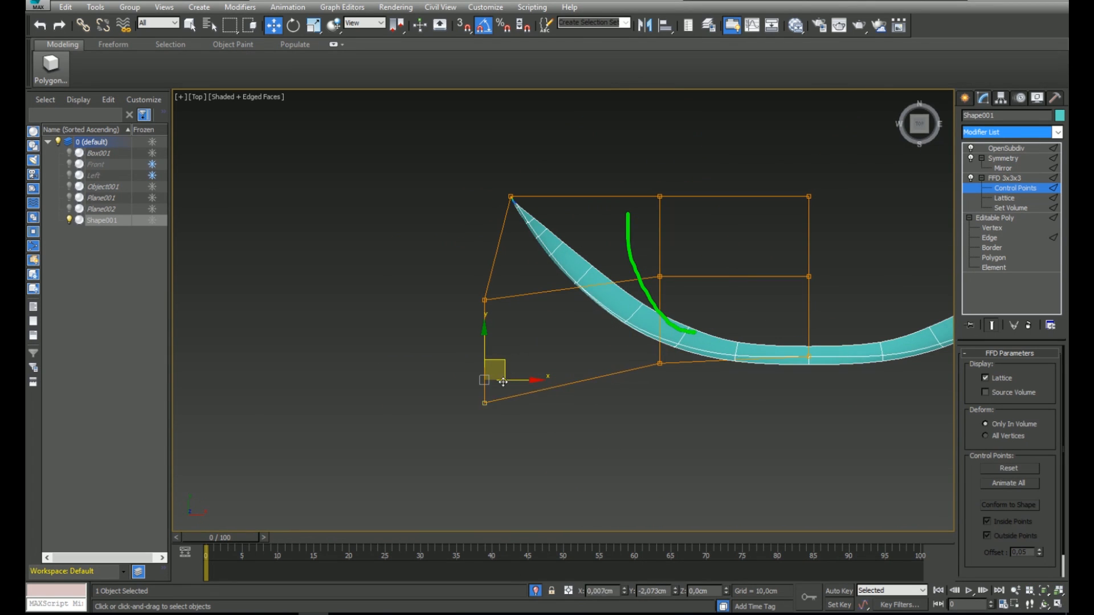
middle_click_drag(500, 385, 731, 259, "alt")
- Collapse the FFD 3x3x3 modifier into the lens's Editable Poly, keeping Symmetry and OpenSubdiv
right_click(1017, 177)
left_click(924, 289)
left_click(604, 354)
middle_click_drag(889, 316, 589, 404, "alt")
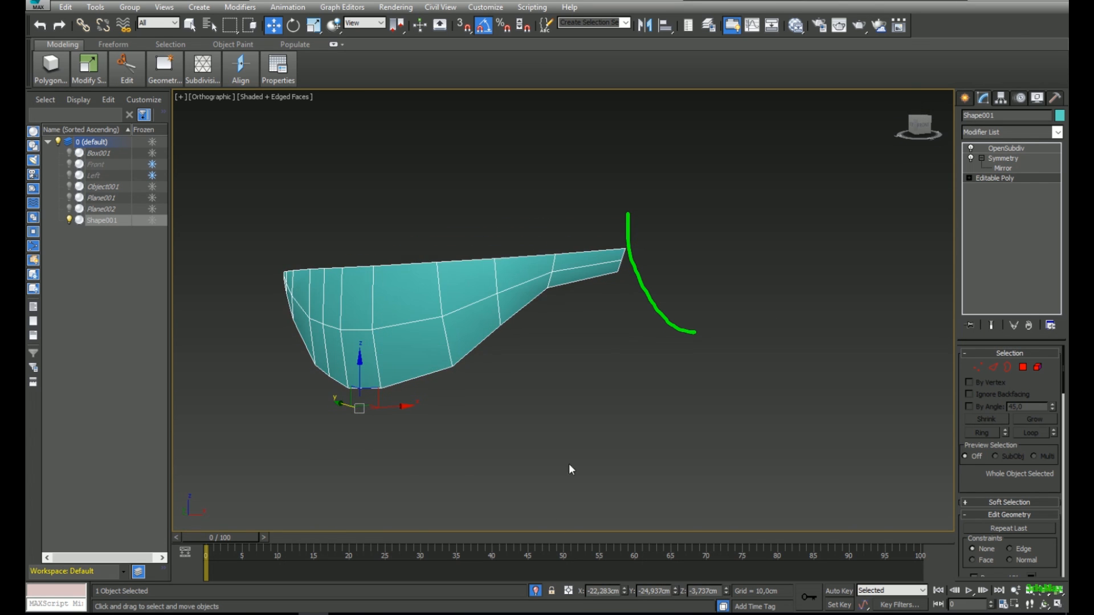
- Exit isolation, return the lens to its OpenSubdiv level and view the whole helmet in perspective without edges
left_click(535, 593)
left_click(1023, 148)
key("F4")
scroll(568, 247, "down", 5)
left_click_drag(596, 254, 551, 276, "alt")
key("f")
scroll(619, 285, "down", 5)
key("p")
middle_click_drag(618, 285, 664, 293)
scroll(664, 294, "up", 4)
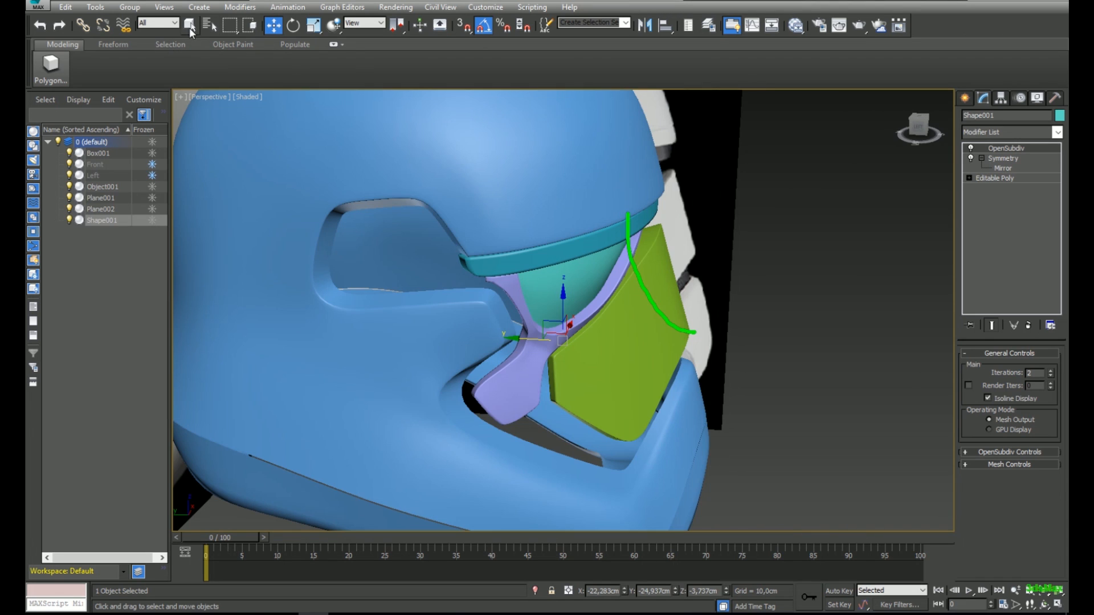
- Select the helmet shell, show its edges and return it to the base Editable Poly level beneath the CreaseSet
left_click(191, 29)
middle_click_drag(411, 157, 473, 188)
key("F4")
left_click(473, 188)
left_click(1014, 179)
scroll(461, 249, "up", 5)
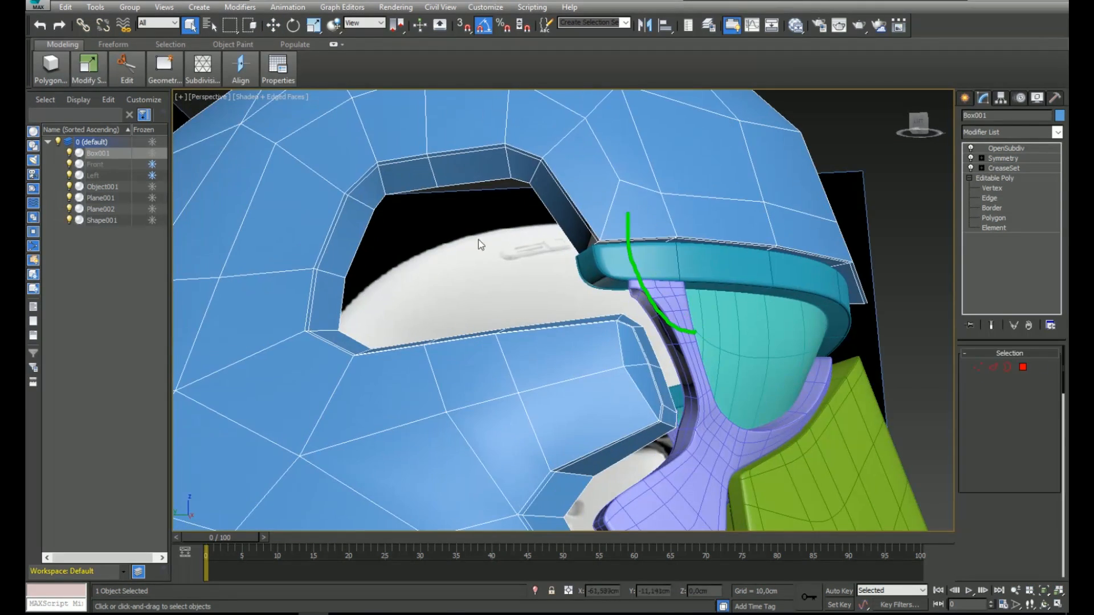
left_click(1015, 169)
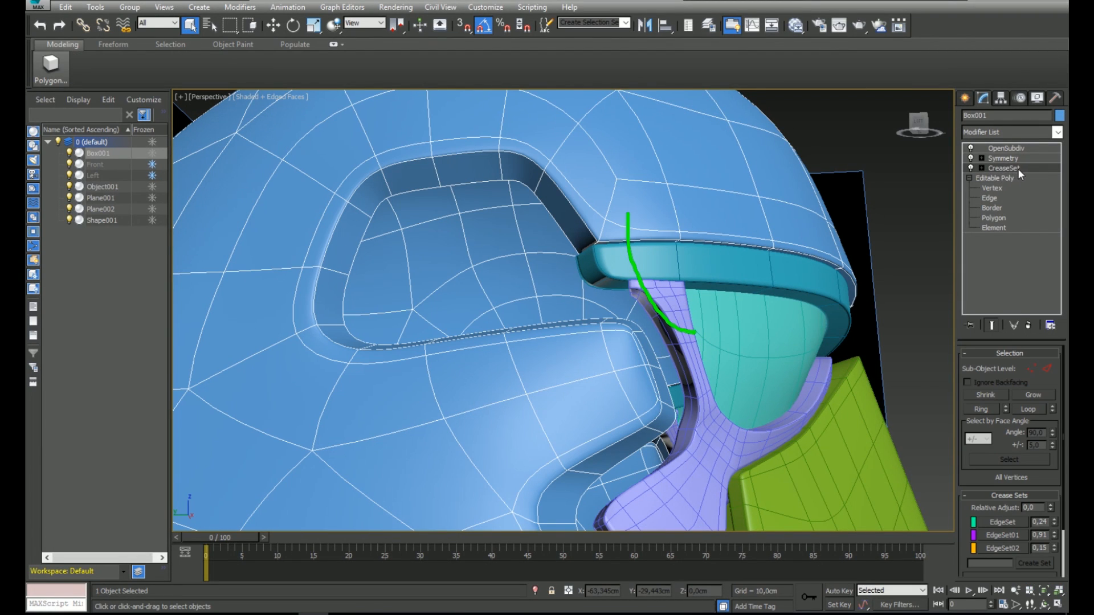
right_click(1018, 169)
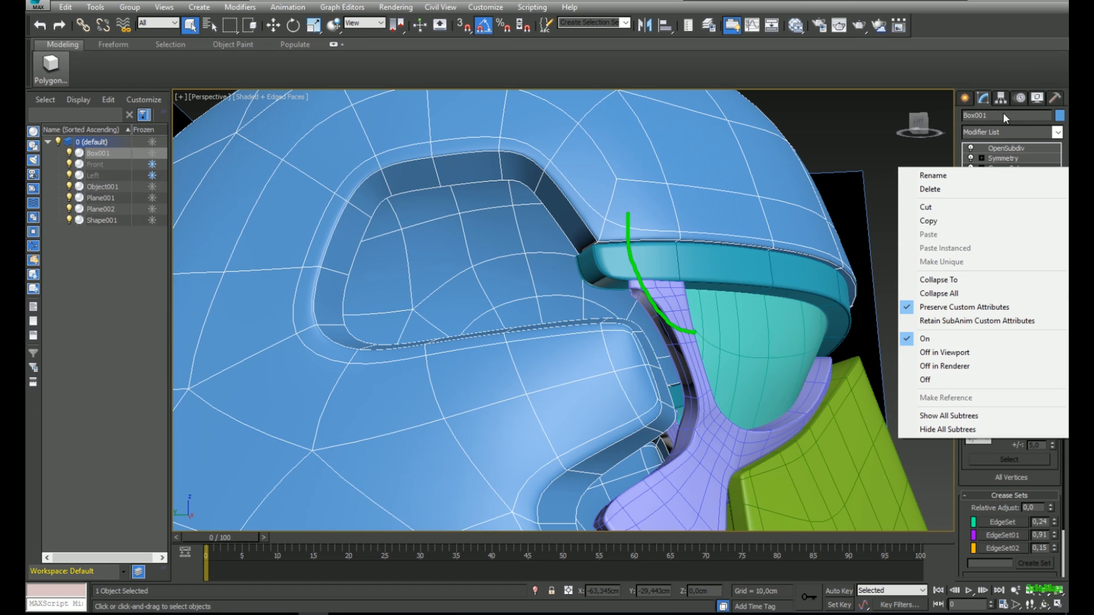
left_click(1007, 154)
left_click(1009, 176)
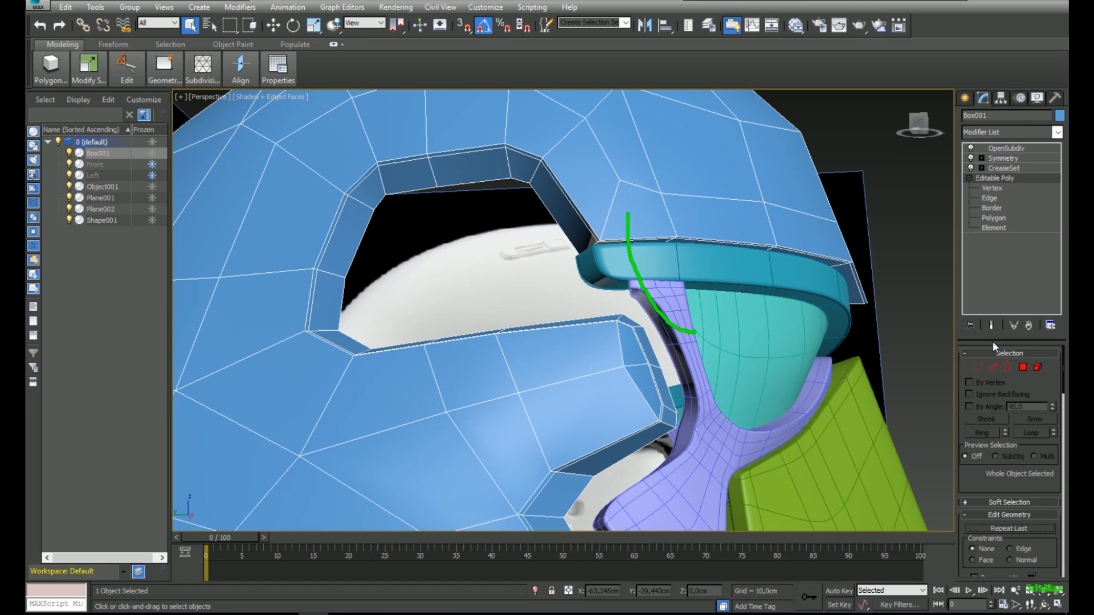
- Create a smooth shape from the edges around the helmet shell's side and face opening
key("2")
mouse_move(535, 264)
middle_mouse_down("alt")
mouse_move(546, 233)
mouse_move(467, 159)
middle_mouse_up("alt")
key("F3")
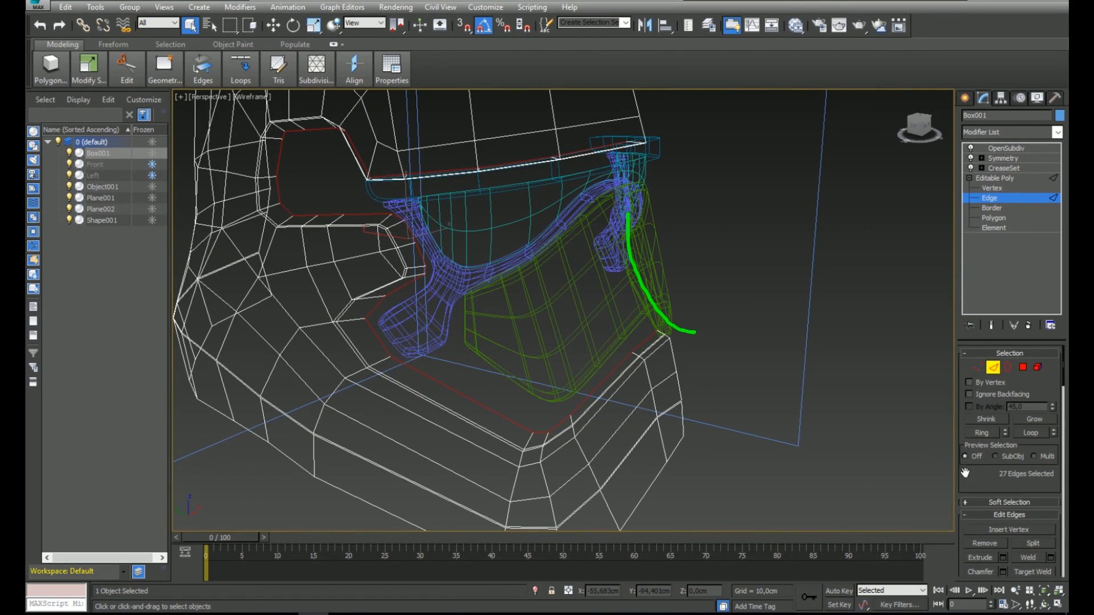
scroll(960, 473, "down", 5)
left_click(1009, 390)
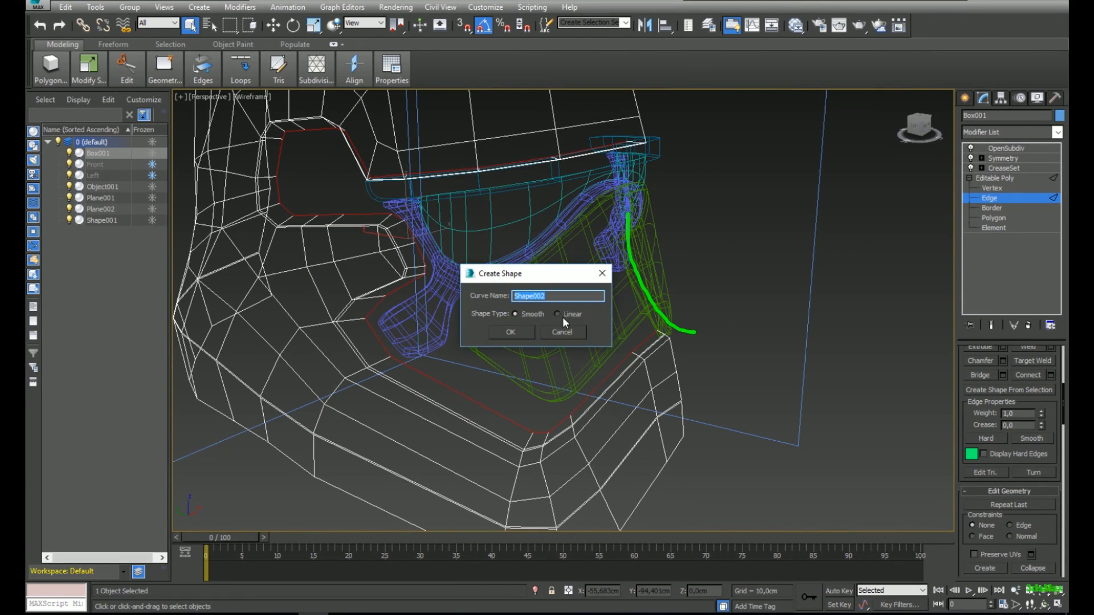
left_click(520, 329)
- Return the helmet shell to its OpenSubdiv level, shade the view and display the shell as a box
middle_click_drag(365, 264, 433, 326)
left_click(1005, 179)
left_click(1019, 148)
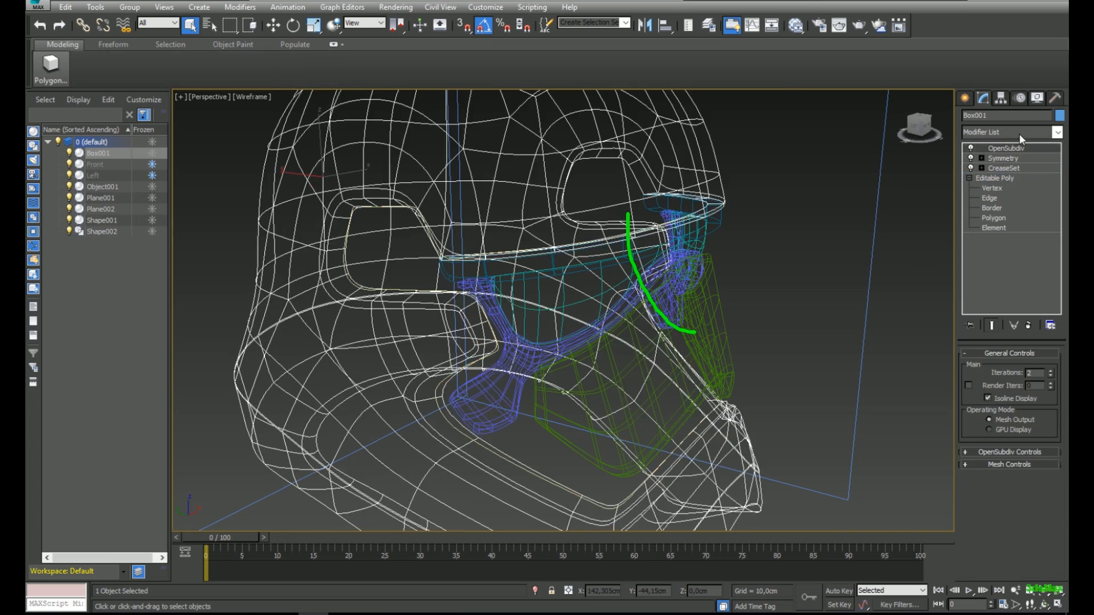
key("F3")
scroll(790, 159, "down", 3)
left_click(1037, 98)
left_click(969, 538)
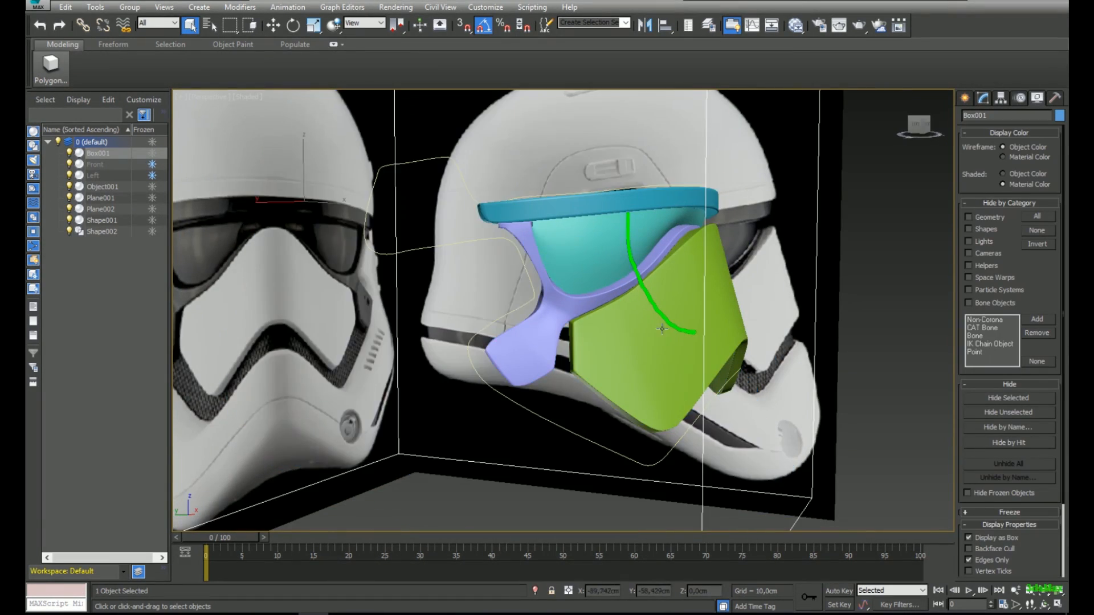
- Select the eye frame and pick the edge loops along the outer rim of its lower lobe
scroll(531, 360, "up", 5)
left_click(534, 341)
key("F4")
middle_click_drag(534, 342, 604, 308, "alt")
left_click(983, 97)
left_click(1003, 178)
key("2")
middle_click_drag(872, 317, 578, 255, "alt")
double_click(615, 369)
scroll(581, 298, "up", 4)
scroll(582, 298, "down", 4)
scroll(570, 297, "up", 4)
double_click(562, 268, "ctrl")
- Extend the eye frame's edge selection along the rim that borders the cheek plate
key("q")
scroll(577, 254, "down", 5)
middle_click_drag(632, 295, 628, 265, "alt")
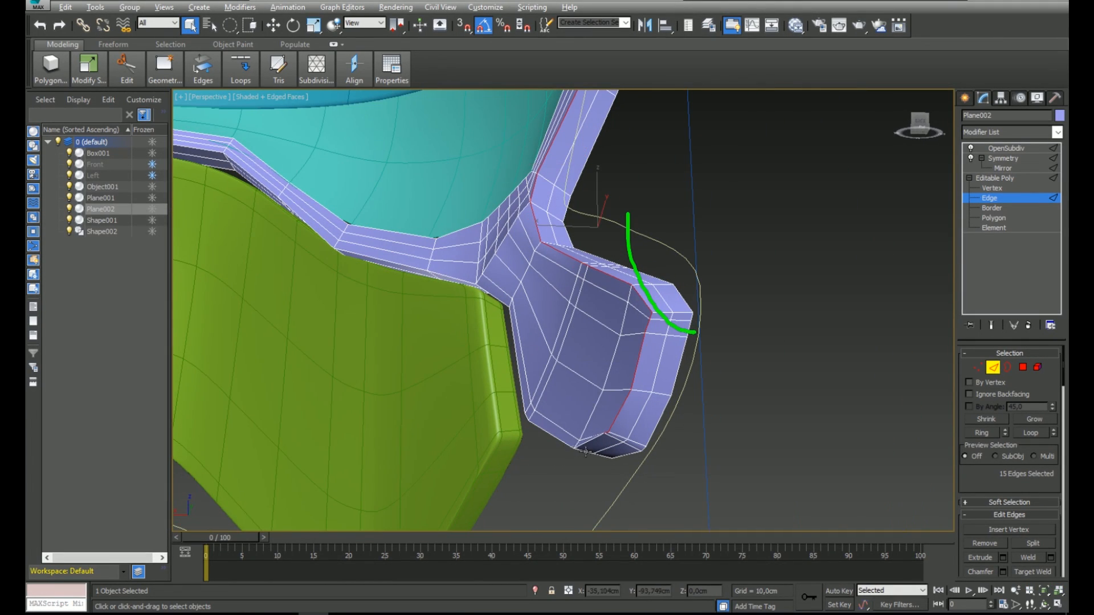
middle_click_drag(578, 446, 575, 438, "alt")
middle_click_drag(493, 376, 524, 372, "alt")
double_click(498, 281, "ctrl")
scroll(504, 288, "down", 2)
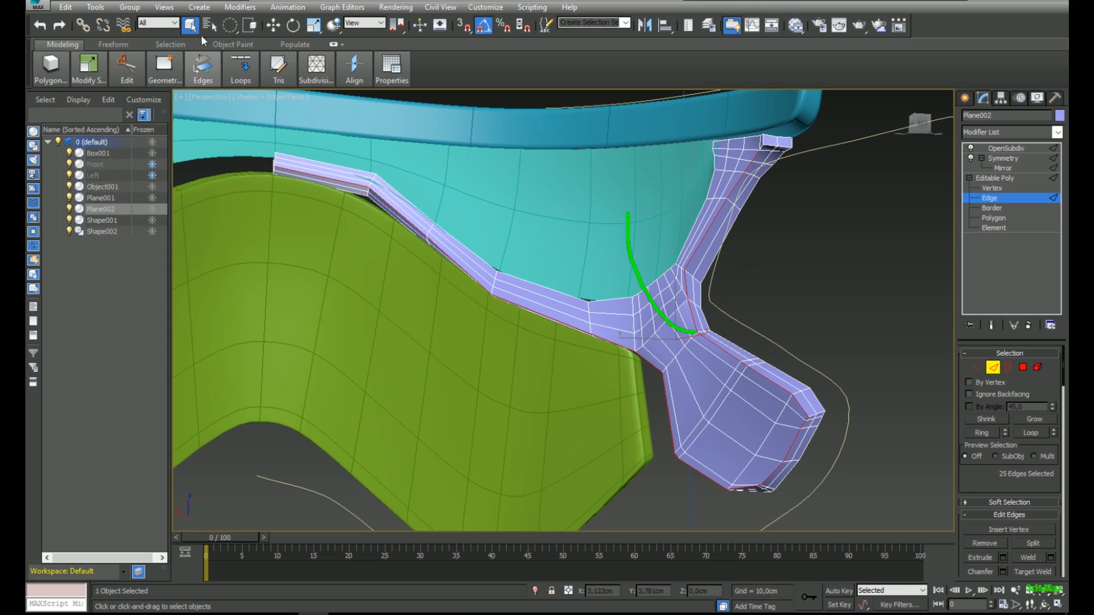
- Trim the eye frame's edge selection to its outer rim and create a shape from it
mouse_move(497, 247)
middle_mouse_down("alt")
mouse_move(540, 286)
mouse_move(630, 291)
mouse_move(614, 244)
mouse_move(666, 166)
mouse_move(779, 205)
mouse_move(744, 194)
mouse_move(618, 328)
mouse_move(683, 274)
middle_mouse_up("alt")
key("F3")
key("F3")
scroll(744, 194, "up", 3)
scroll(617, 328, "down", 5)
key("F3")
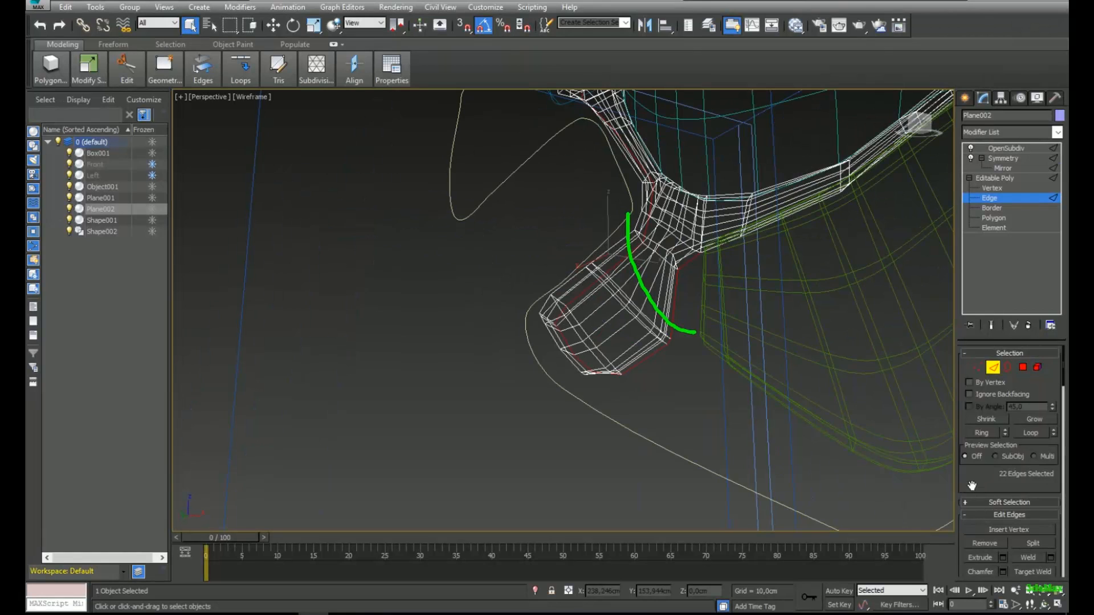
scroll(973, 491, "down", 3)
left_click(1035, 476)
left_click(511, 323)
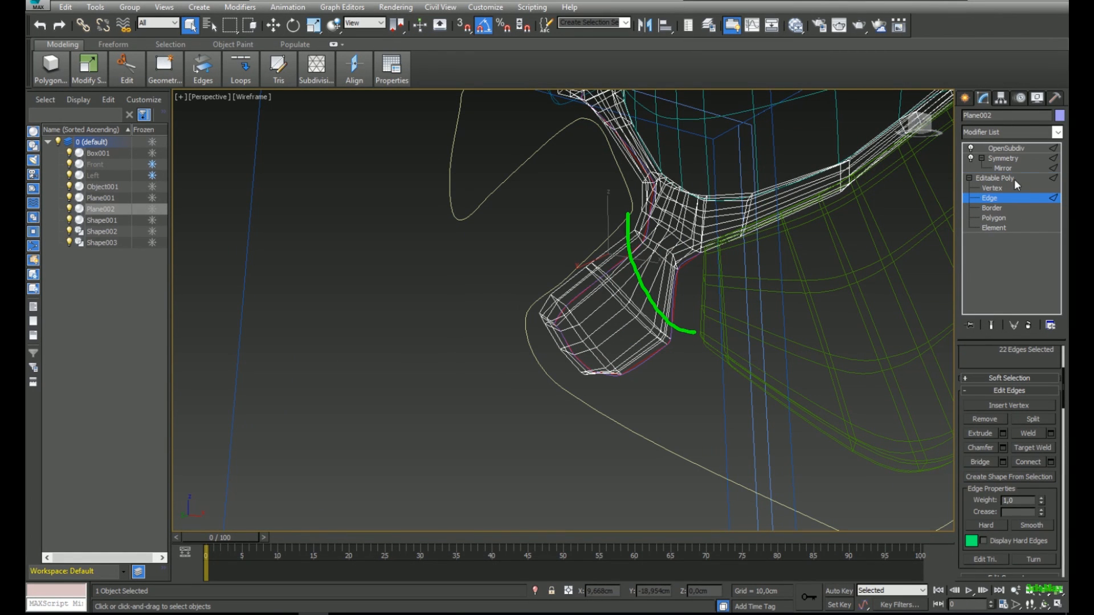
- Return the eye frame to its OpenSubdiv level and display it as a box
left_click(1015, 179)
left_click(1024, 148)
key("F3")
left_click_drag(706, 257, 625, 298, "alt")
scroll(625, 298, "down", 3)
mouse_move(626, 298)
middle_mouse_down("alt")
mouse_move(643, 326)
mouse_move(872, 292)
middle_mouse_up("alt")
left_click(1037, 98)
left_click(969, 538)
- Select the green cheek plate and pick the edges along its rear side rim in edge mode
middle_click_drag(741, 399, 716, 438, "alt")
key("F4")
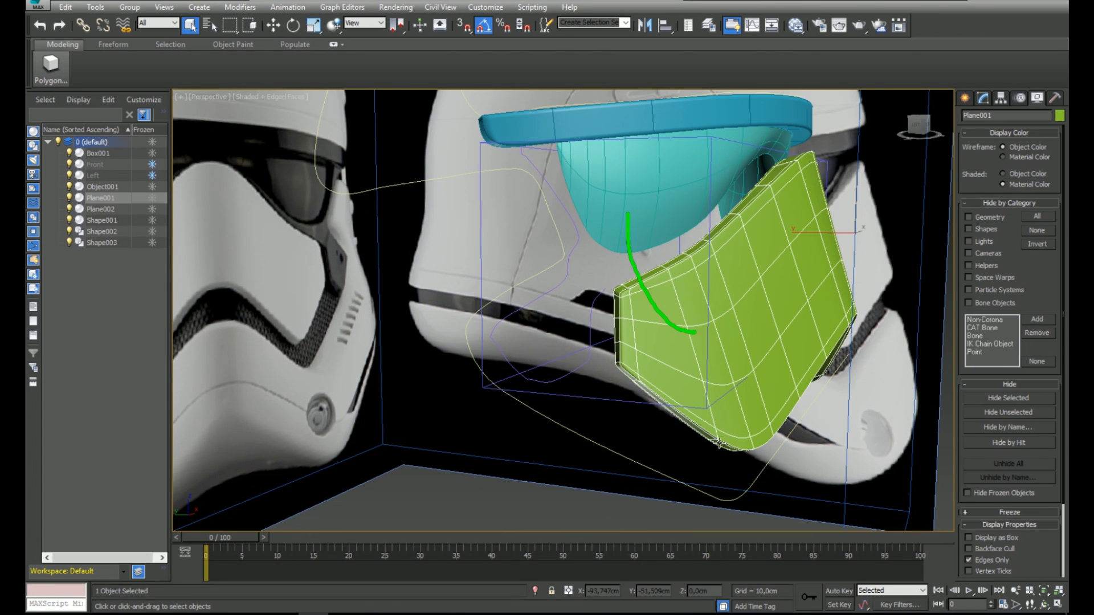
left_click(983, 98)
left_click(995, 158)
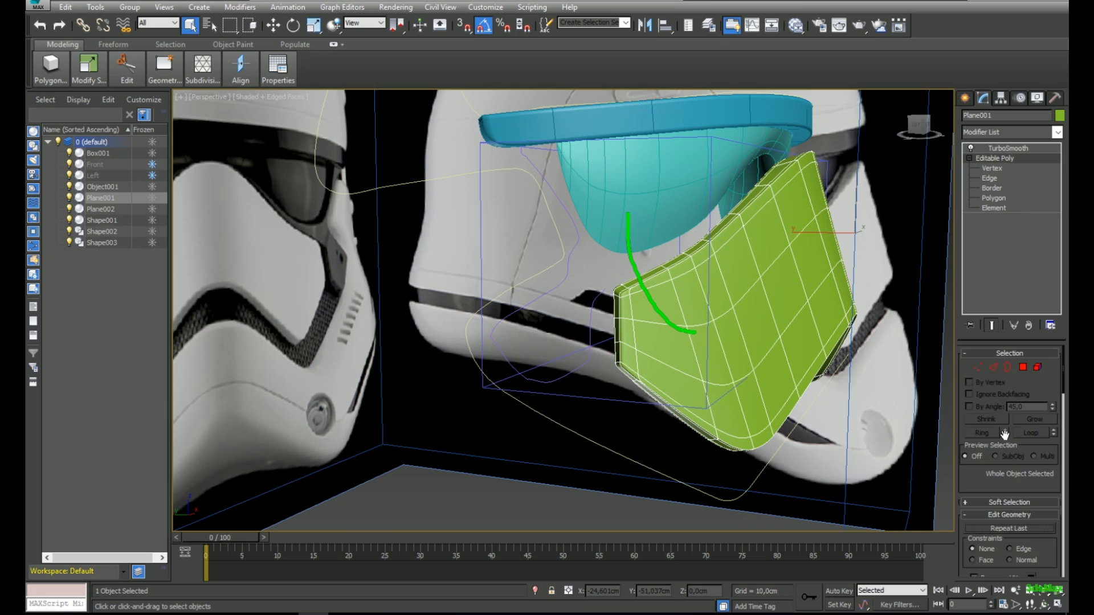
left_click(993, 368)
middle_click_drag(638, 319, 712, 328, "alt")
left_click(992, 326)
middle_click_drag(616, 342, 717, 386, "alt")
scroll(741, 333, "up", 5)
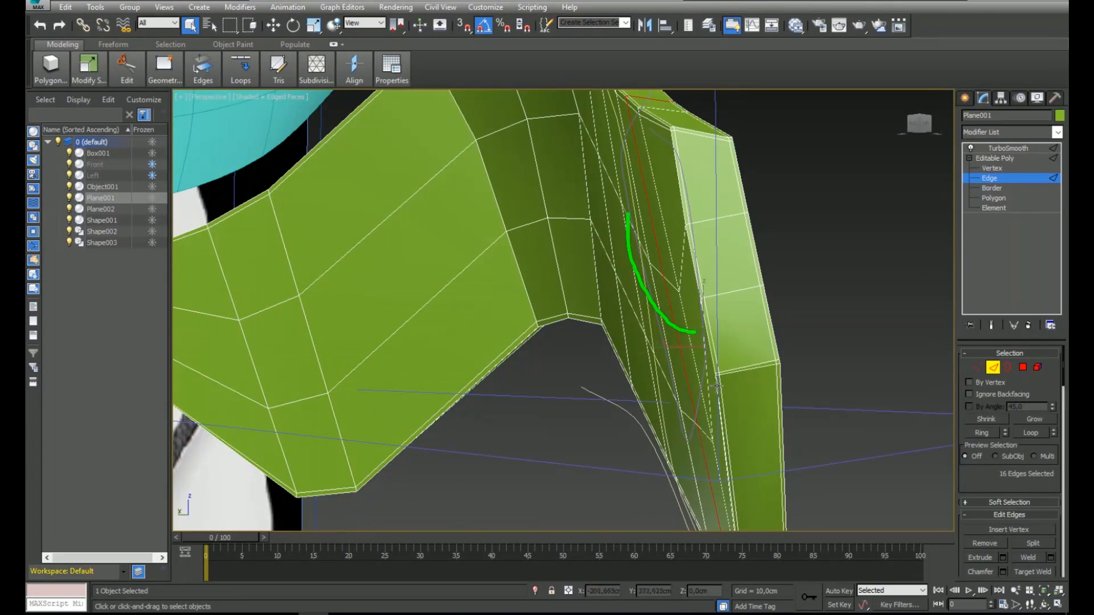
- Create a shape from the cheek plate's selected side and lower rim edges
scroll(686, 275, "down", 4)
middle_click_drag(686, 275, 905, 393, "alt")
scroll(586, 300, "down", 4)
scroll(1008, 445, "down", 5)
left_click(1009, 471)
left_click(573, 313)
- Return the cheek plate to its TurboSmooth level and display it as a box
left_click(1014, 158)
left_click(1023, 148)
key("F4")
middle_click_drag(854, 242, 684, 293, "alt")
left_click_drag(1011, 149, 1037, 92)
left_click(1037, 98)
left_click(968, 538)
- Select the boxed helmet shell, eye frame and cheek plate together and hide them
key("F4")
scroll(684, 336, "down", 3)
middle_click_drag(678, 333, 638, 319, "alt")
left_click(474, 383)
left_click_drag(630, 293, 578, 271)
middle_click_drag(593, 277, 428, 270, "alt")
scroll(424, 285, "down", 2)
left_click(384, 405, "ctrl")
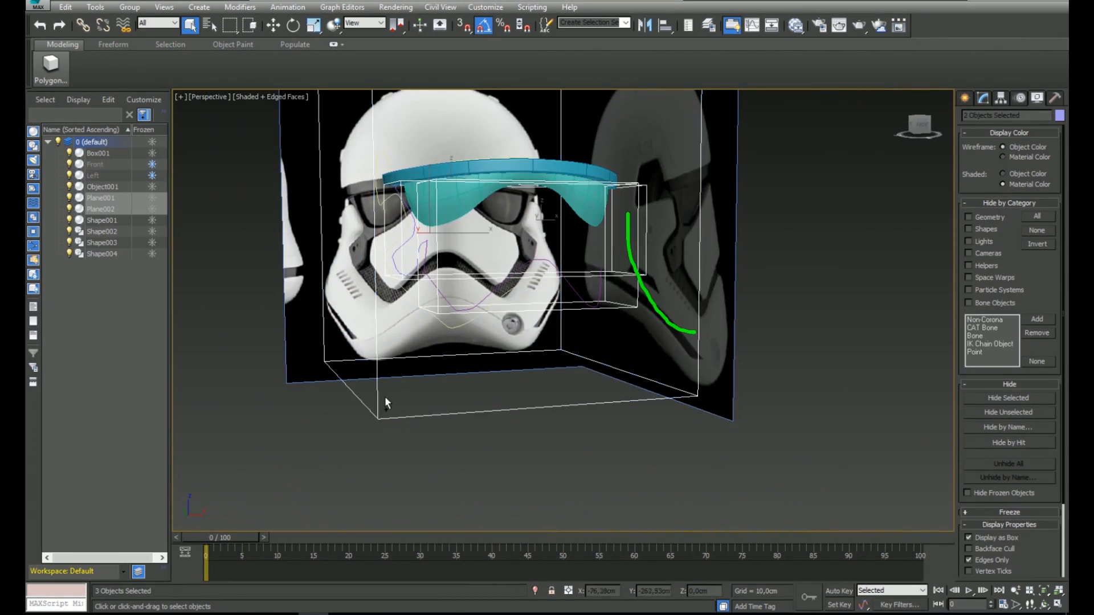
middle_click_drag(387, 402, 734, 272, "alt")
right_click(570, 347)
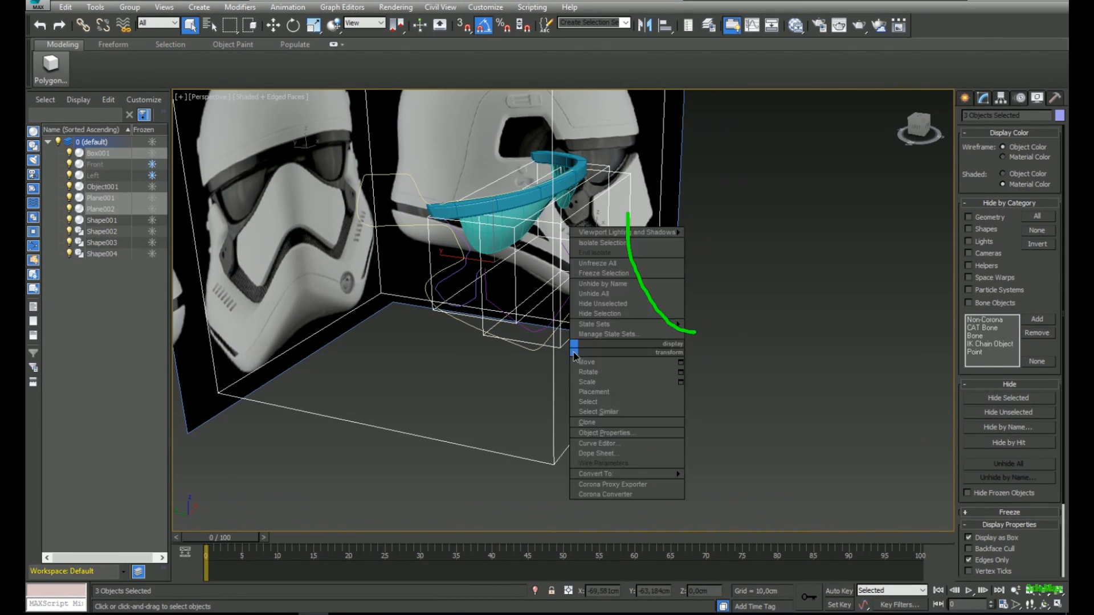
left_click(604, 311)
- Select the three extracted splines and isolate them
middle_click_drag(604, 311, 635, 413, "alt")
scroll(634, 414, "up", 2)
left_click_drag(630, 405, 570, 342)
middle_click_drag(459, 308, 543, 390)
left_click_drag(562, 454, 520, 364, "ctrl")
middle_click_drag(501, 371, 515, 336, "alt")
left_click(535, 591)
- Delete the mirrored half of the cheek plate's spline in vertex mode
mouse_move(579, 439)
middle_mouse_down("alt")
mouse_move(640, 447)
mouse_move(548, 352)
mouse_move(556, 313)
mouse_move(610, 435)
mouse_move(678, 428)
middle_mouse_up("alt")
left_click(688, 415)
middle_click_drag(659, 319, 590, 324, "alt")
left_click(582, 343)
key("1")
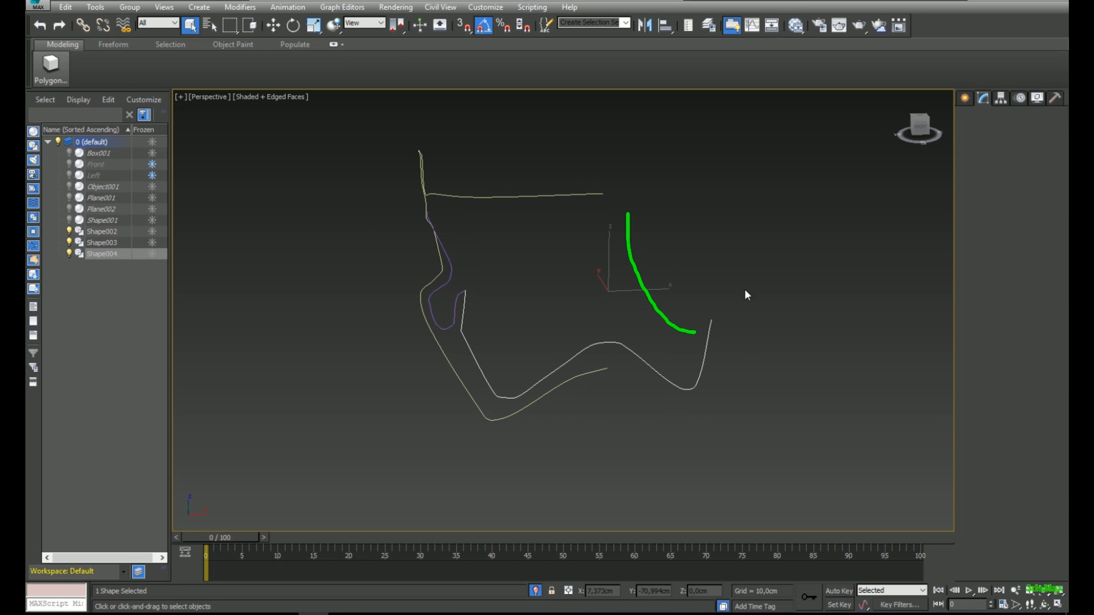
key("Delete")
- Delete the three brow segments of the helmet opening's spline, checking them against the brow band outside isolation
middle_click_drag(610, 426, 701, 419, "alt")
scroll(406, 218, "up", 3)
mouse_move(406, 219)
middle_mouse_down("alt")
mouse_move(504, 225)
mouse_move(503, 214)
mouse_move(521, 233)
middle_mouse_up("alt")
left_click_drag(678, 207, 733, 138)
left_click_drag(694, 185, 690, 187)
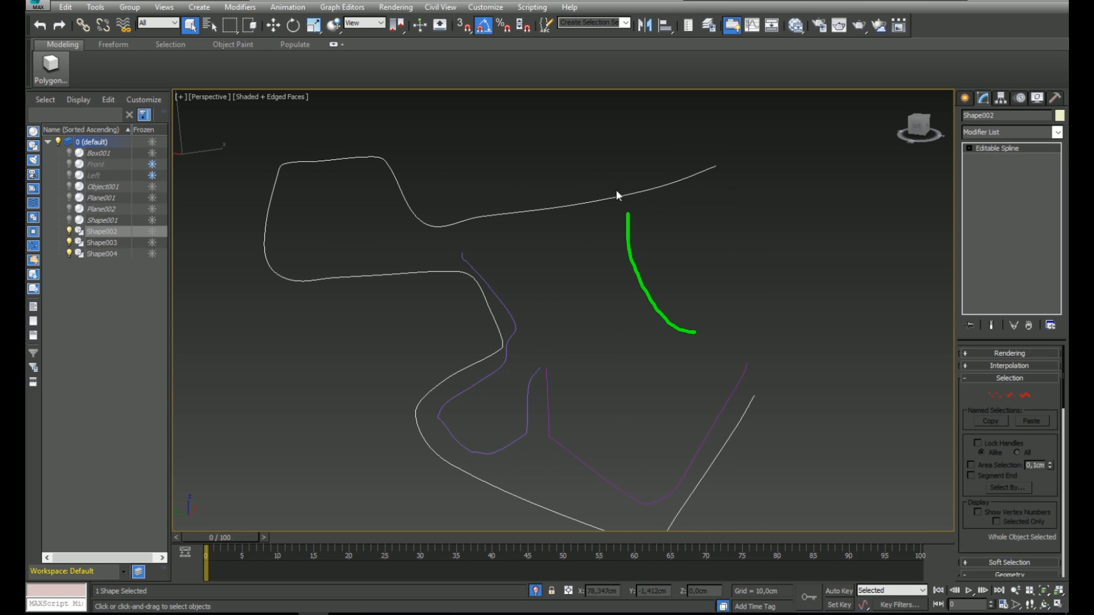
left_click(536, 591)
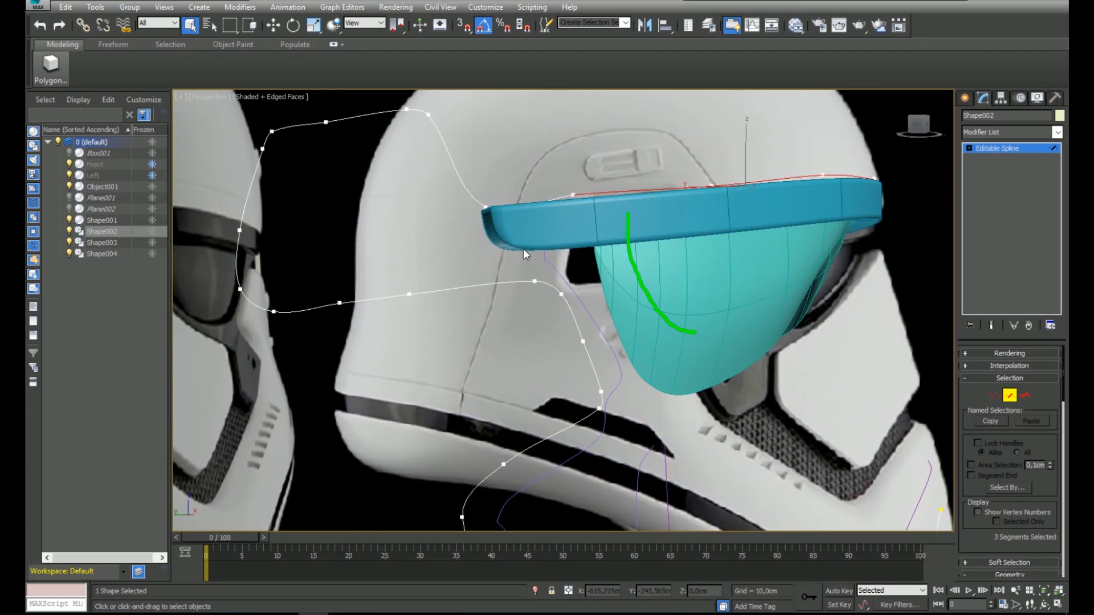
middle_click_drag(524, 249, 546, 241, "alt")
left_click(978, 151)
- Select all three splines in the full scene and isolate them again
scroll(561, 308, "down", 4)
middle_click_drag(562, 308, 559, 412, "alt")
key("F3")
left_click_drag(558, 413, 522, 309)
key("F3")
middle_click_drag(522, 309, 519, 273, "alt")
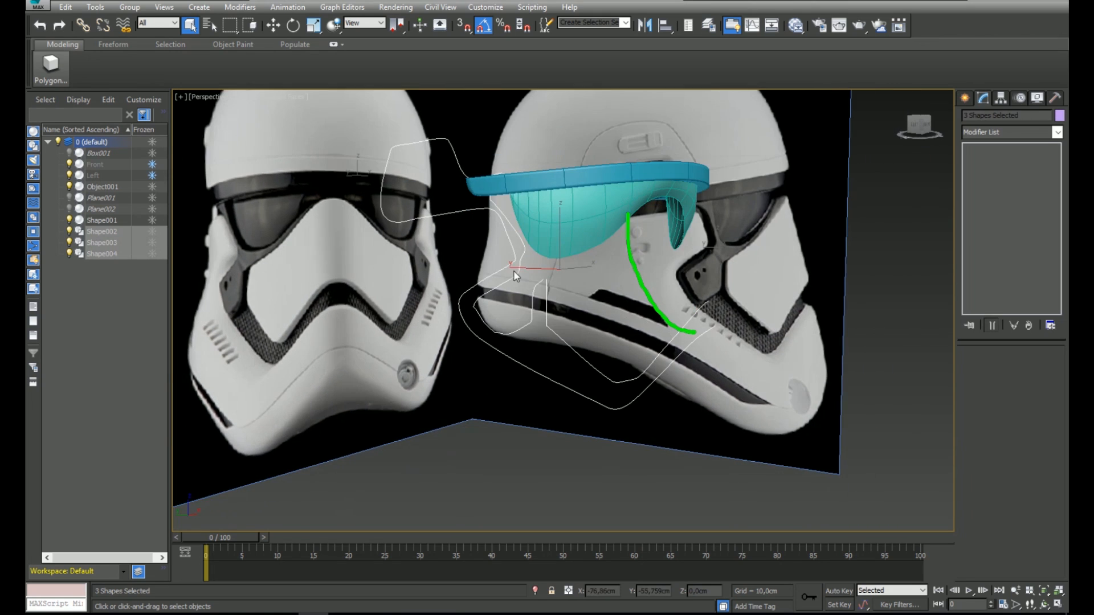
left_click(535, 592)
left_click(646, 345)
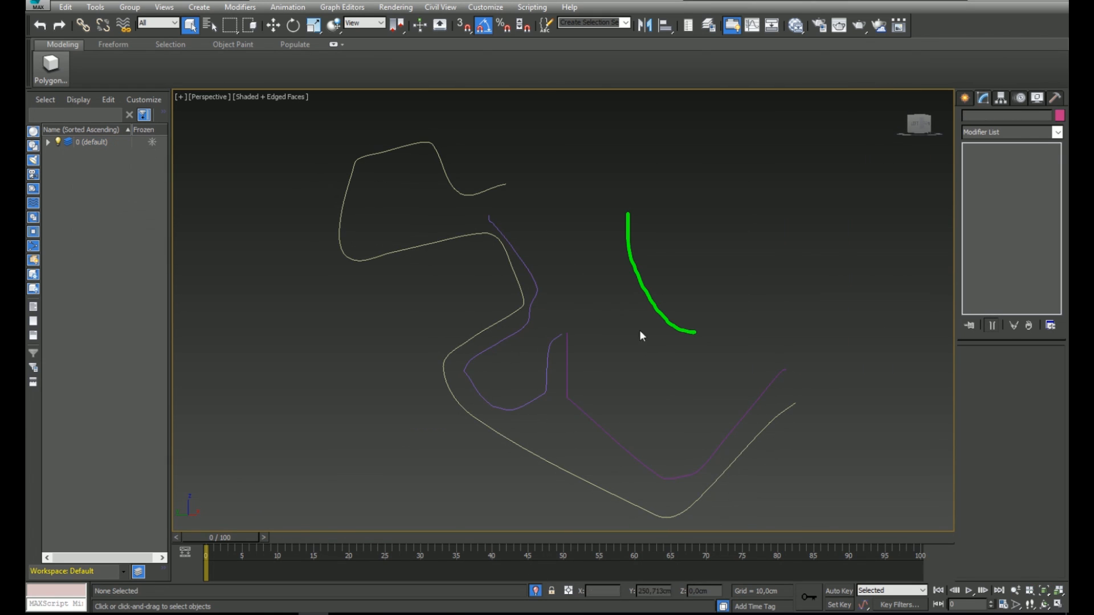
- Attach the eye frame and cheek plate splines to the helmet opening's spline
left_click_drag(528, 405, 527, 393)
middle_click_drag(527, 383, 503, 395)
right_click(478, 403)
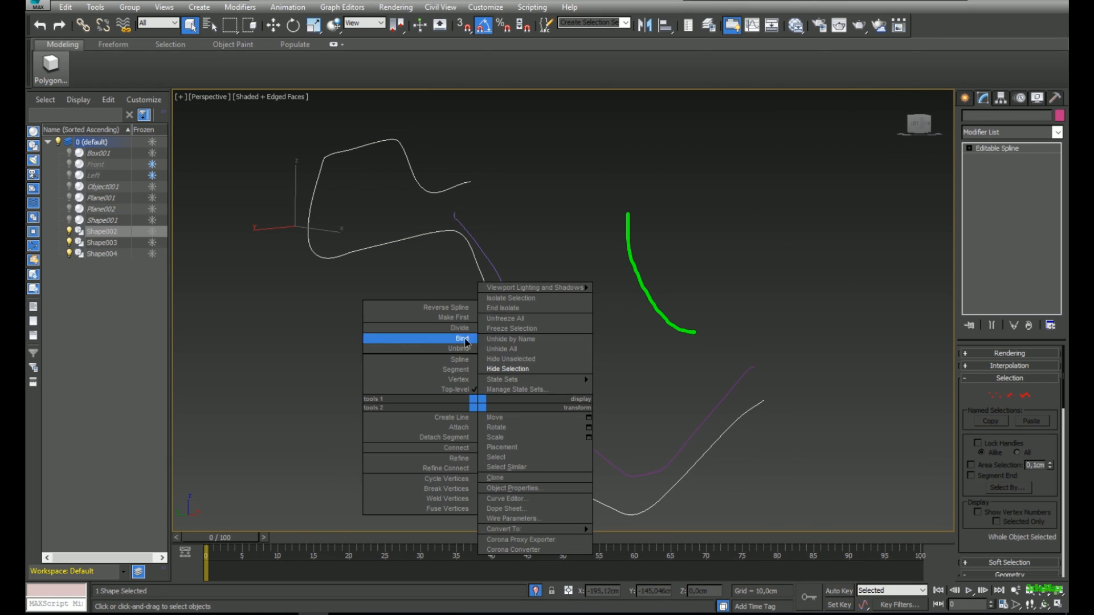
left_click(457, 428)
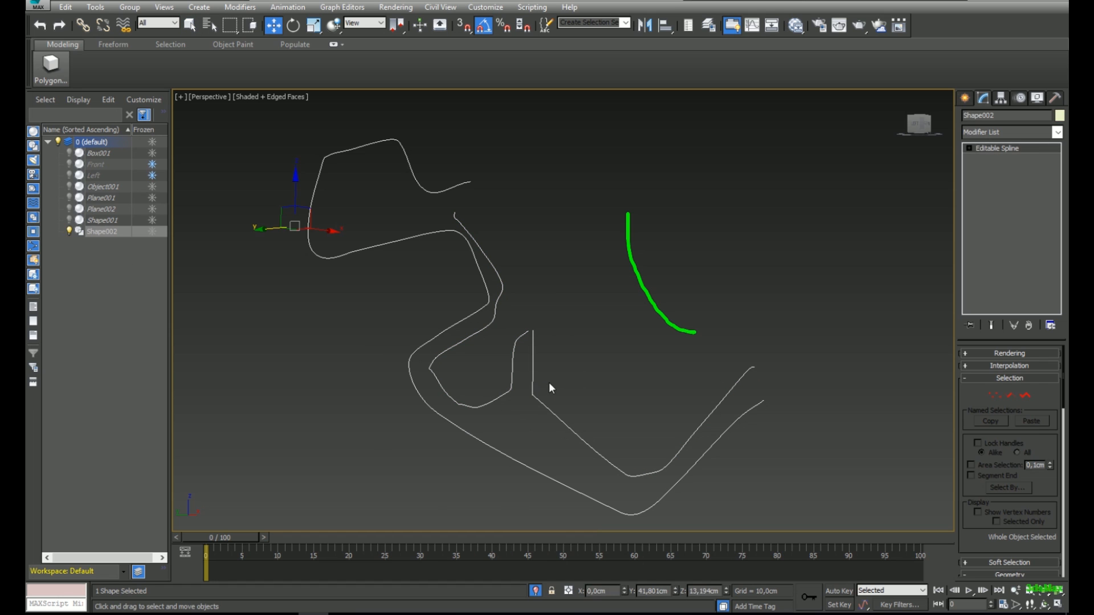
- Convert the combined spline's vertices to corner type so its segments run straight
right_click(520, 329)
left_click(494, 259)
middle_click_drag(583, 269, 542, 291, "alt")
left_click(602, 290)
- Try to connect the open ends of the combined spline's curves with the Connect tool
scroll(625, 382, "up", 4)
middle_click_drag(625, 382, 594, 371)
right_click(595, 371)
left_click(574, 417)
middle_click_drag(667, 314, 600, 376)
left_click(652, 356)
middle_click_drag(481, 432, 252, 351)
right_click(682, 333)
- Switch the combined spline to Segment level and undo the last spline edit
middle_click_drag(904, 361, 884, 374)
left_click_drag(967, 409, 971, 254)
left_click_drag(1026, 518, 1023, 350)
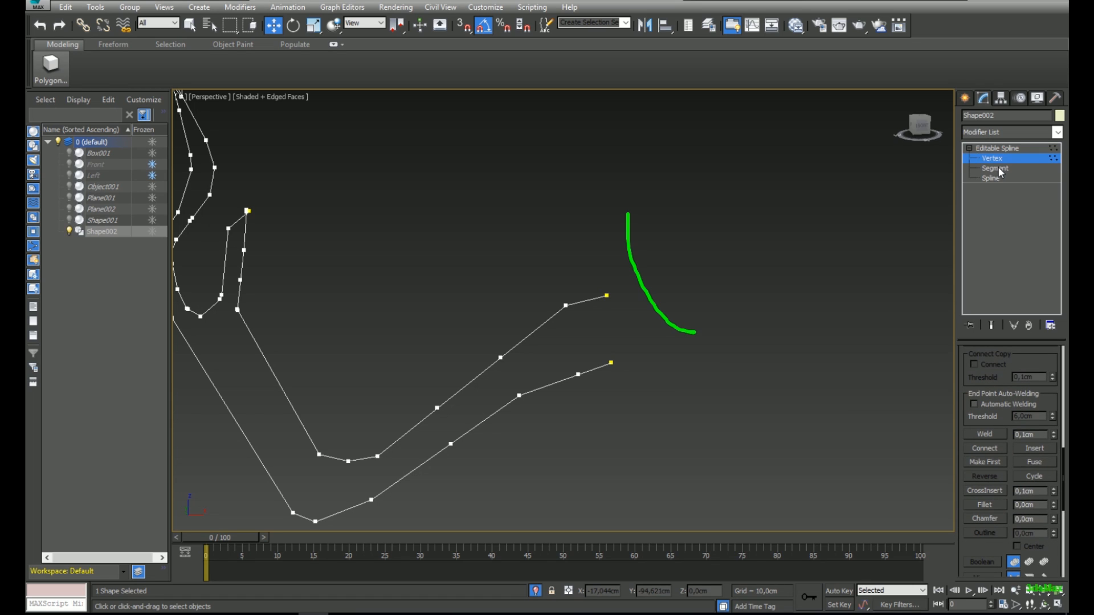
left_click(996, 169)
scroll(1024, 359, "up", 5)
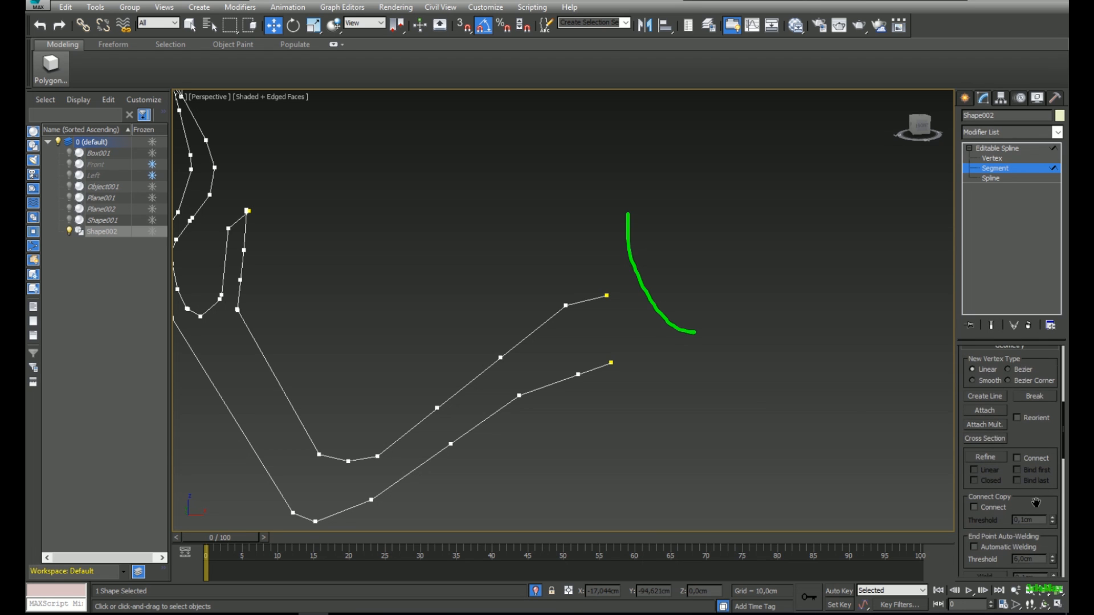
mouse_move(624, 322)
middle_mouse_down("alt")
mouse_move(620, 306)
mouse_move(570, 310)
mouse_move(568, 379)
middle_mouse_up("alt")
middle_click_drag(598, 312, 665, 439)
key("ctrl+z")
middle_click_drag(658, 355, 467, 245)
scroll(603, 295, "up", 3)
- With vertex snapping on, draw cross lines between facing vertices of the two rims along the lower cheek strip
key("w")
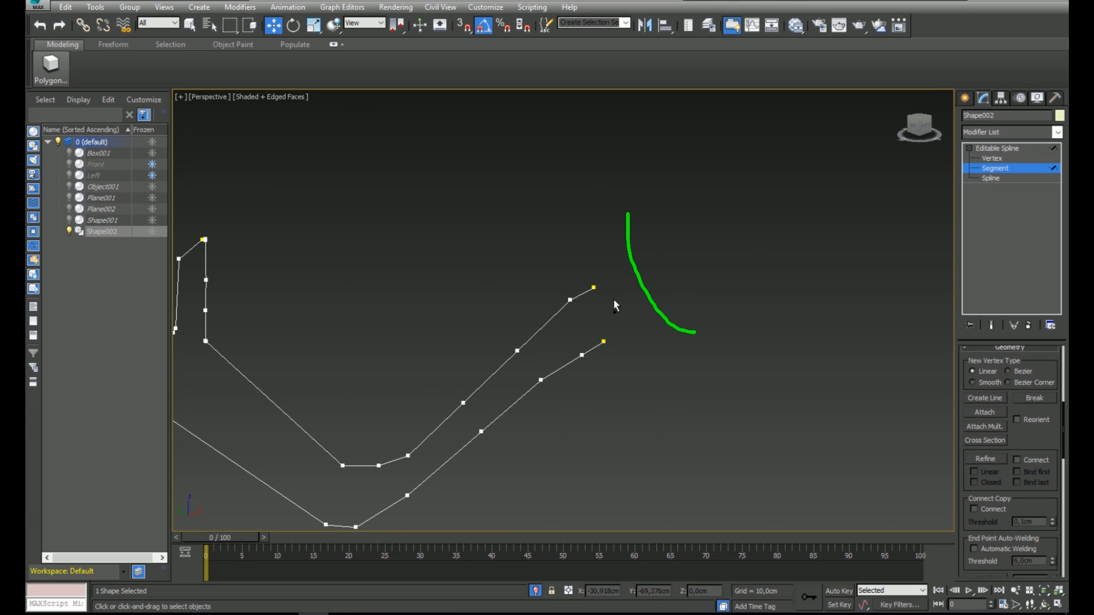
right_click(655, 331)
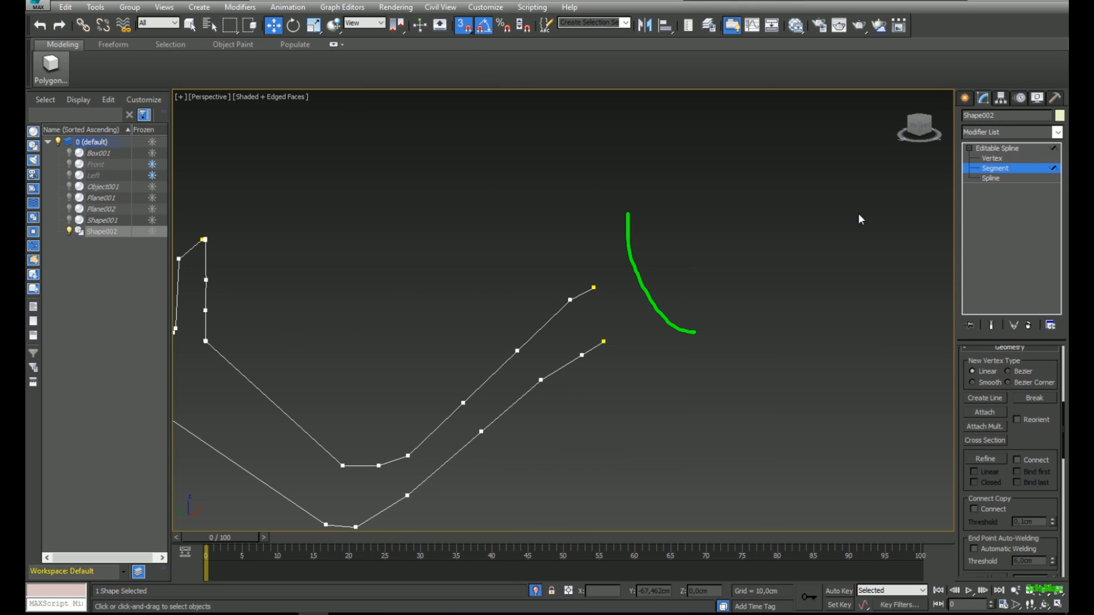
right_click(653, 325)
left_click(620, 337)
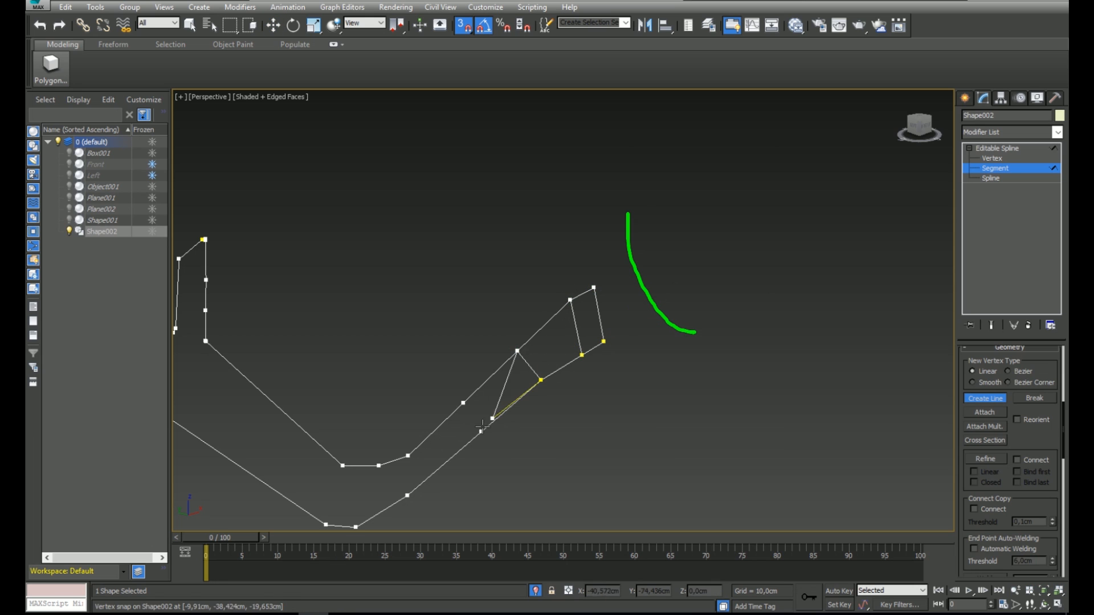
middle_click_drag(464, 403, 598, 377)
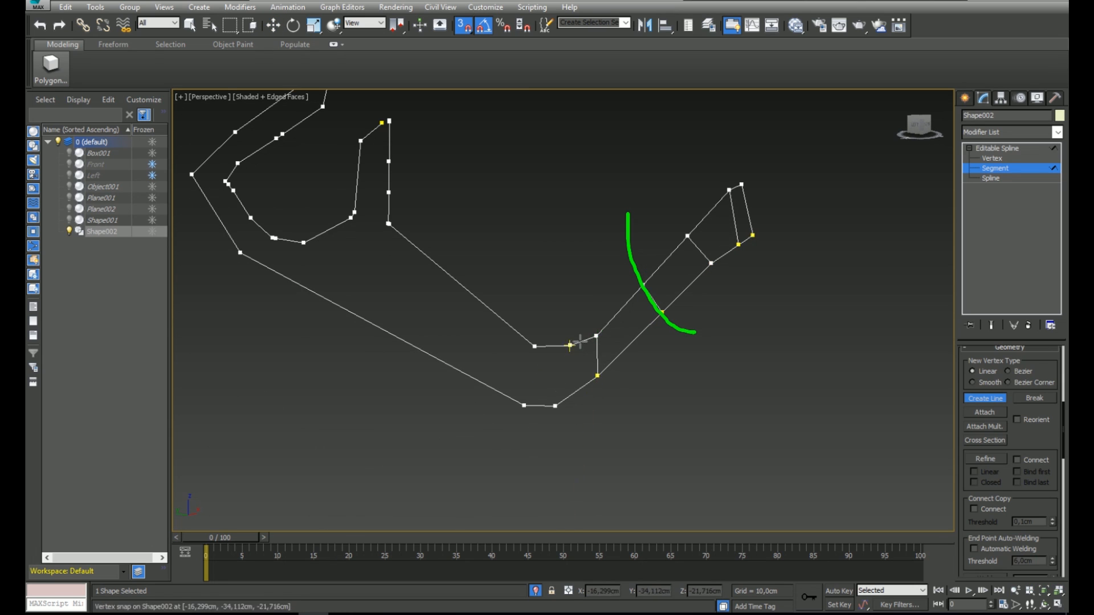
middle_click_drag(518, 405, 408, 246, "alt")
scroll(537, 370, "up", 5)
right_click(484, 422)
- Delete the surplus doubled vertex on the eye opening's upper rim
scroll(554, 419, "down", 5)
middle_click_drag(552, 420, 576, 447, "alt")
scroll(575, 446, "up", 2)
right_click(566, 315)
middle_click_drag(570, 271, 593, 342)
right_click(576, 302)
left_click(546, 361)
right_click(613, 312)
scroll(612, 313, "down", 4)
scroll(603, 334, "up", 6)
scroll(589, 355, "up", 5)
left_click_drag(603, 317, 593, 348)
mouse_move(593, 358)
middle_mouse_down("alt")
mouse_move(502, 298)
mouse_move(448, 298)
middle_mouse_up("alt")
key("Delete")
- Draw snapped cross lines linking the eye opening's upper rim and outer corner to the facing outer rim
mouse_move(487, 356)
middle_mouse_down("alt")
mouse_move(383, 317)
mouse_move(456, 306)
middle_mouse_up("alt")
right_click(362, 379)
left_click(414, 416)
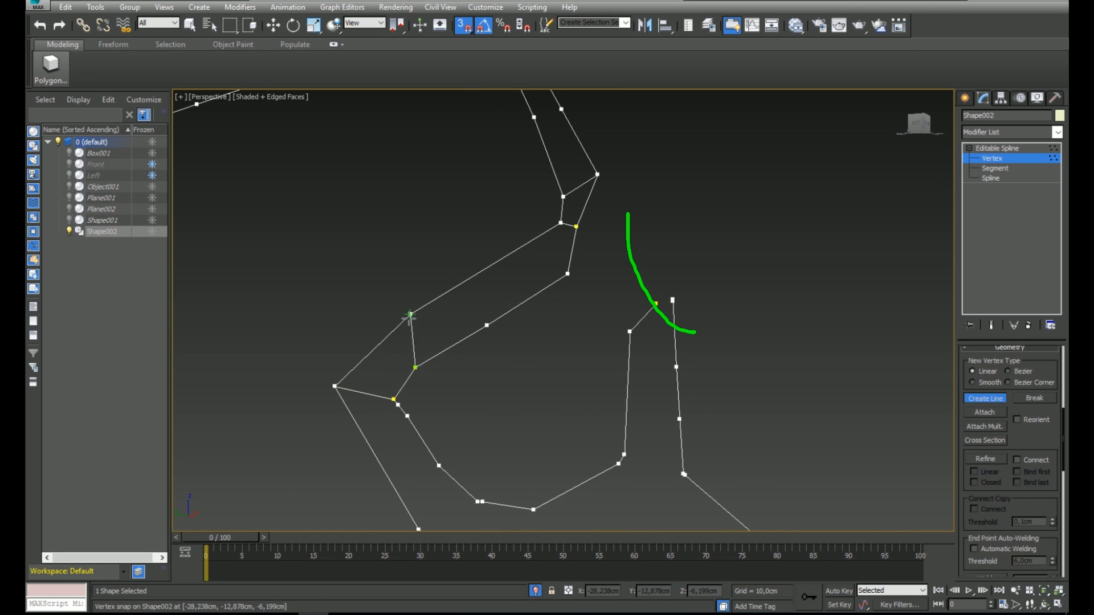
middle_click_drag(490, 289, 376, 363)
left_click(397, 364)
middle_click_drag(472, 280, 437, 295, "alt")
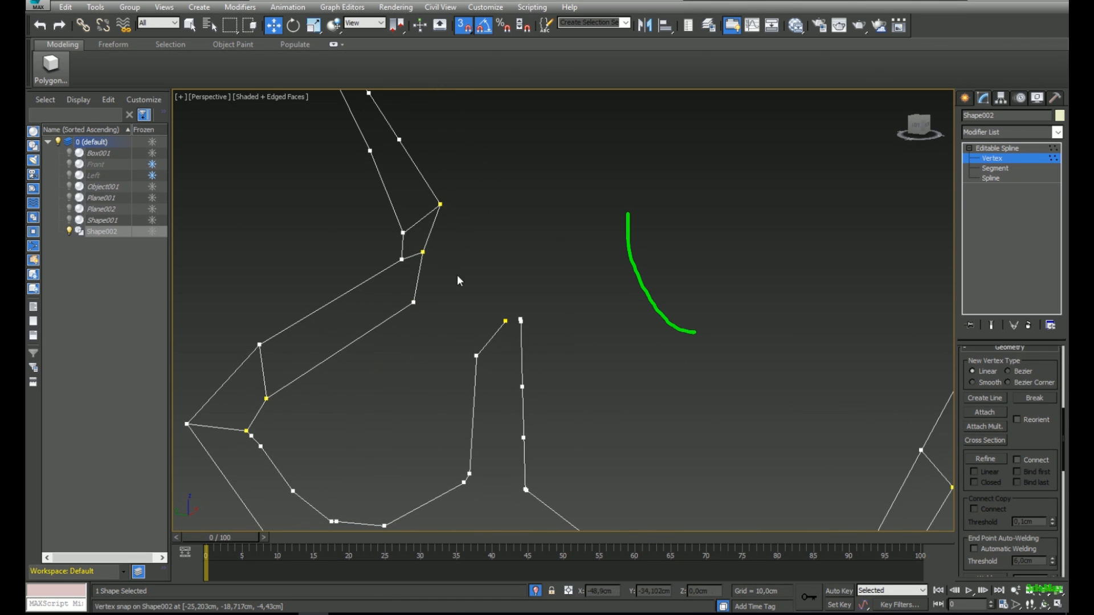
- Delete the surplus, closely spaced vertices along the eye opening's rim
right_click(374, 355)
left_click(359, 367)
middle_click_drag(364, 270, 375, 298)
scroll(388, 297, "up", 5)
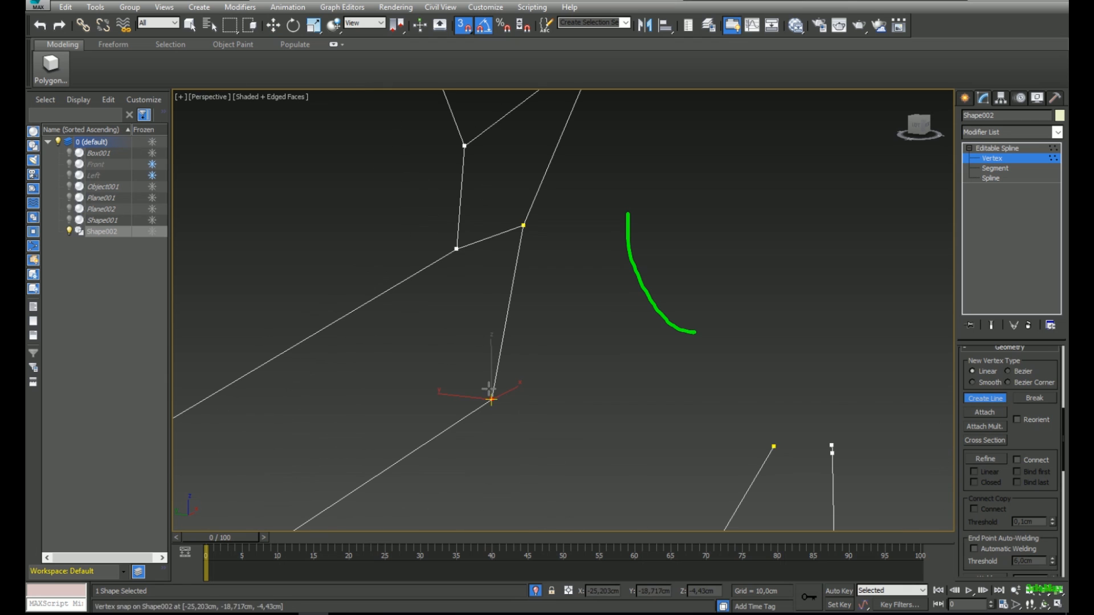
mouse_move(579, 271)
middle_mouse_down("alt")
mouse_move(596, 275)
mouse_move(464, 269)
mouse_move(461, 349)
mouse_move(533, 342)
middle_mouse_up("alt")
middle_click_drag(446, 457, 542, 286)
middle_click_drag(542, 285, 511, 341, "alt")
scroll(525, 350, "up", 4)
left_click_drag(553, 356, 553, 357)
key("Delete")
scroll(586, 327, "down", 3)
scroll(554, 331, "up", 3)
scroll(425, 240, "down", 2)
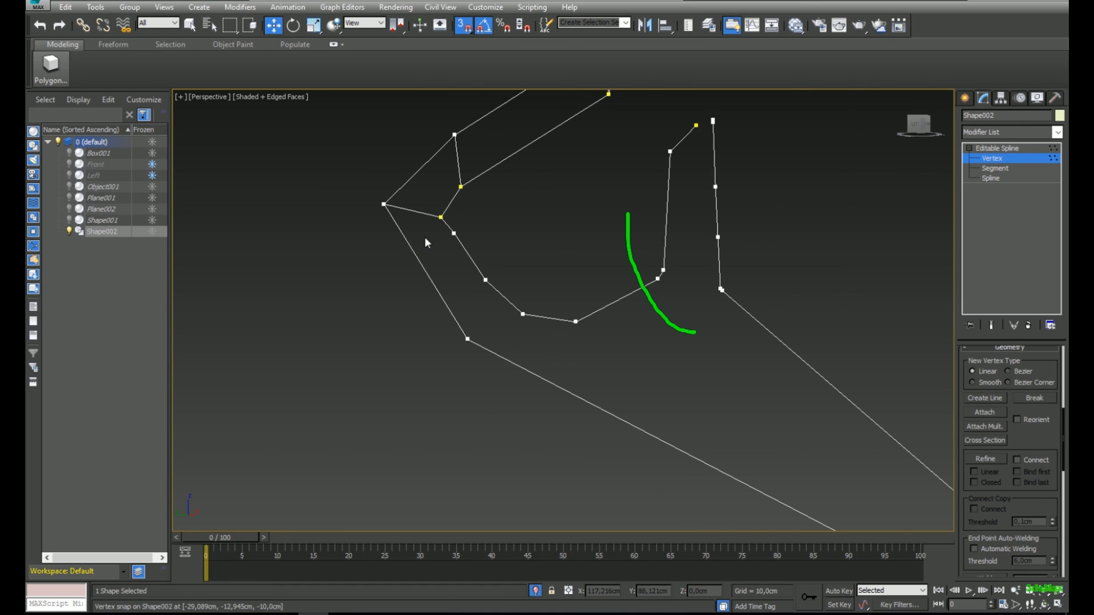
- Draw a cross line from the eye opening's outer lower rim to the outer rim's lower bend
scroll(514, 296, "up", 3)
right_click(465, 279)
left_click(428, 291)
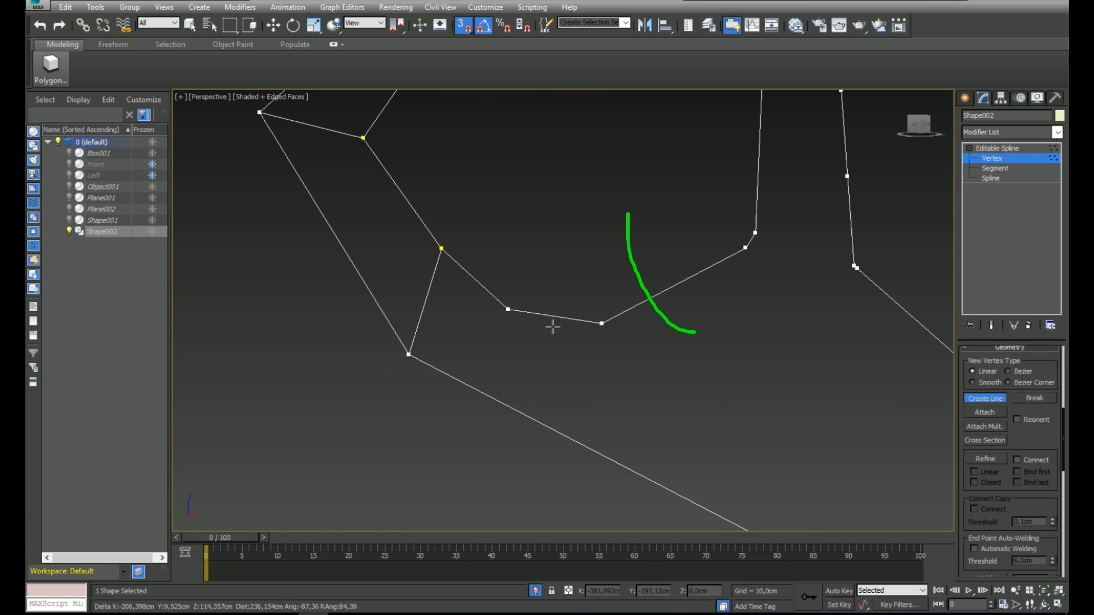
- Draw snapped cross lines between the two rims along the narrow strip above the eye
scroll(500, 311, "down", 3)
middle_click_drag(517, 257, 516, 322)
scroll(493, 257, "down", 5)
scroll(497, 228, "up", 7)
middle_click_drag(495, 220, 579, 355)
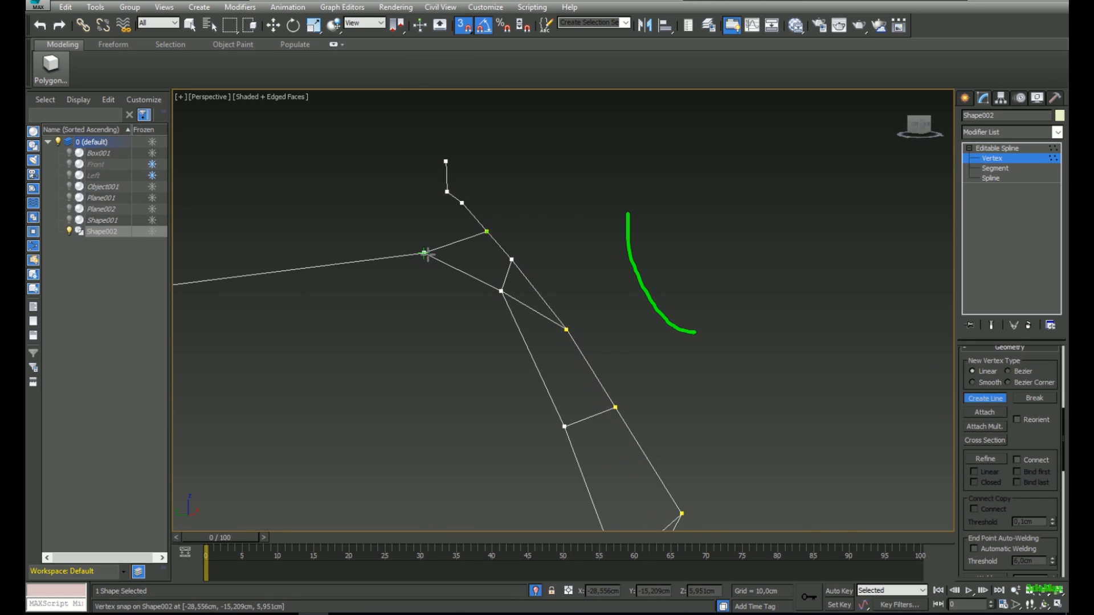
middle_click_drag(587, 282, 620, 242)
right_click(575, 305)
- Refine the narrow strip's inner edge with a new vertex and replace the diagonal there with a straight cross line
right_click(549, 313)
left_click(529, 357)
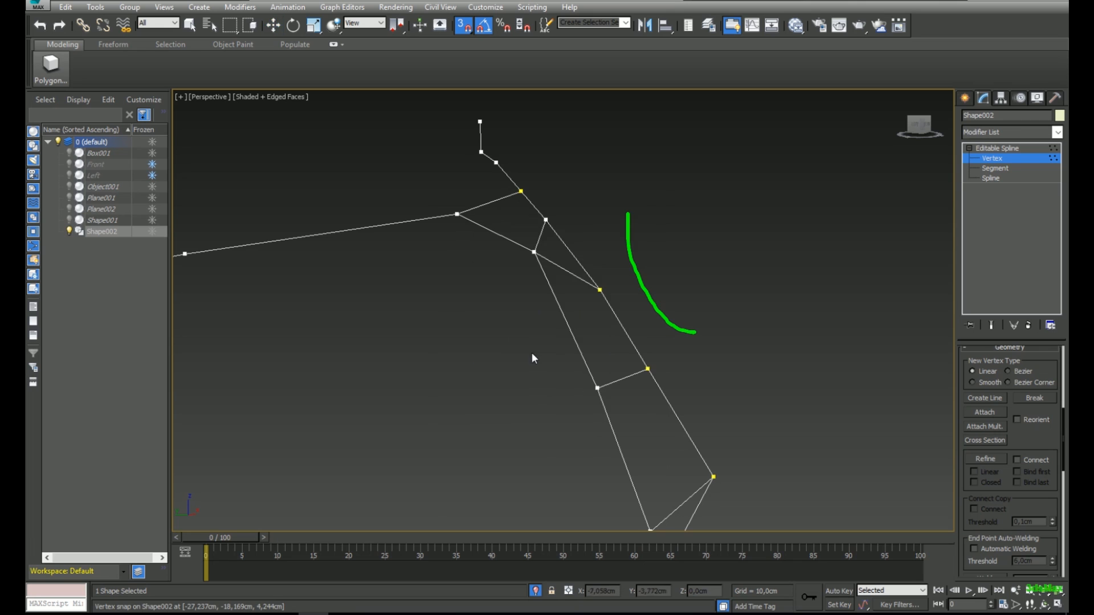
right_click(518, 322)
left_click(505, 377)
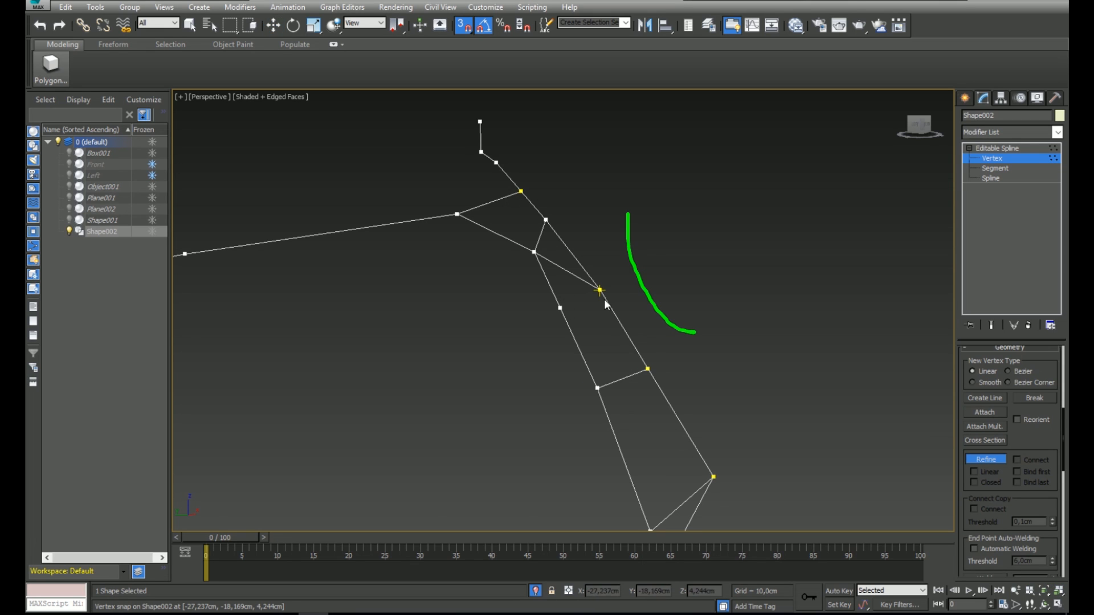
key("2")
left_click(560, 268)
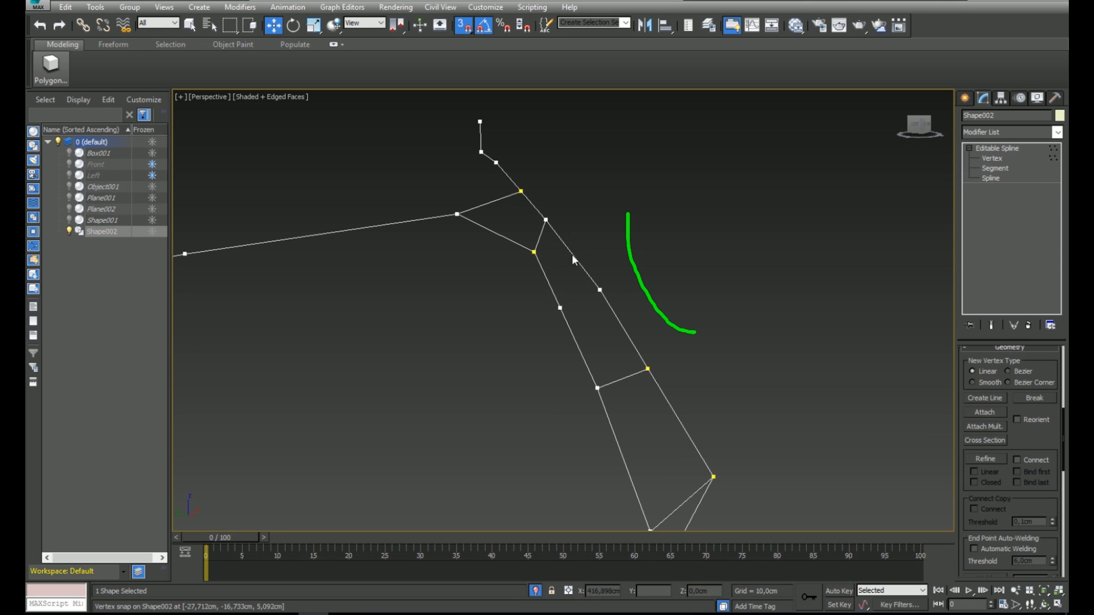
right_click(558, 258)
left_click(581, 318)
left_click(567, 313)
right_click(567, 313)
- Replace the segment beside the eye's upper corner with a cross line from a newly inserted rim vertex
scroll(705, 316, "down", 4)
middle_click_drag(689, 496, 647, 288)
scroll(653, 257, "up", 4)
right_click(612, 299)
right_click(594, 307)
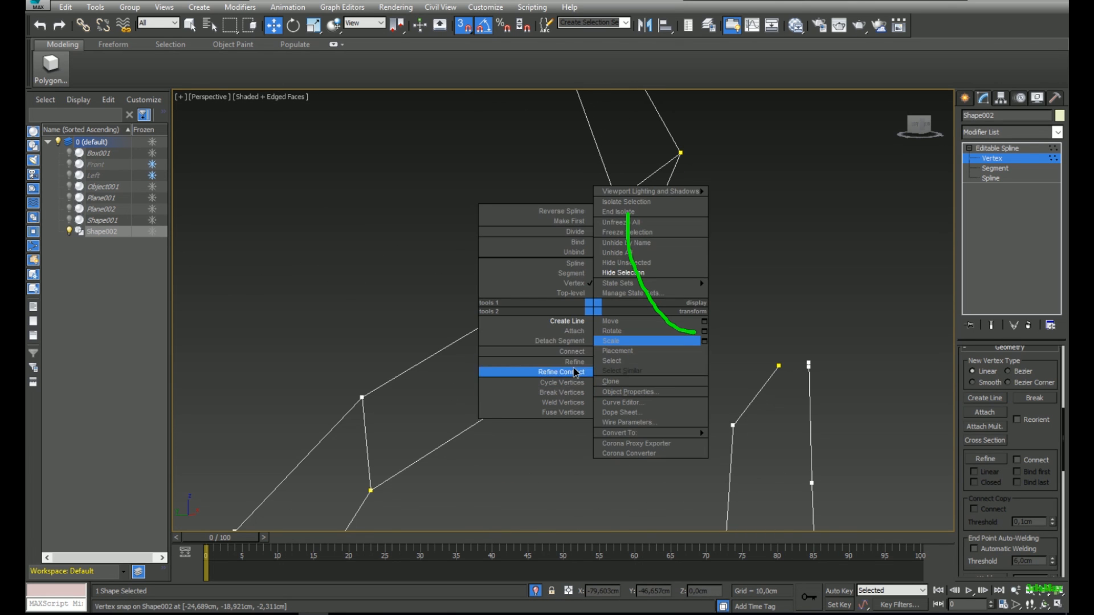
left_click(573, 363)
left_click(595, 259)
right_click(596, 261)
scroll(633, 285, "up", 3)
key("2")
left_click(604, 276)
key("Delete")
key("1")
right_click(604, 346)
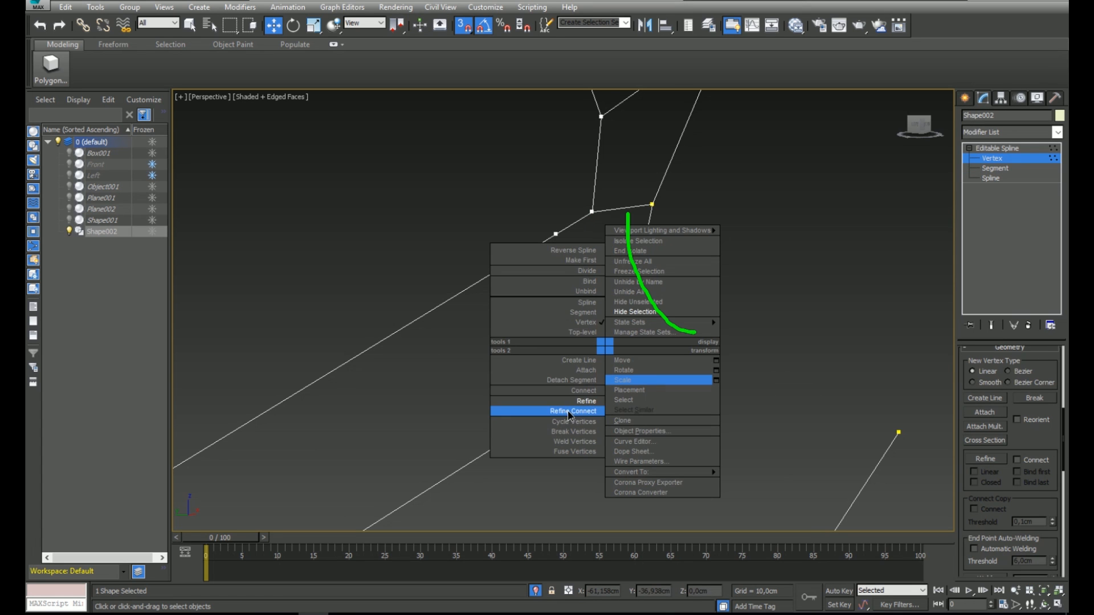
left_click(581, 362)
- Close the large upper outline with a snapped line from its side vertex to the top of the narrow strip
scroll(563, 231, "down", 5)
middle_click_drag(569, 232, 445, 148)
scroll(584, 289, "down", 2)
middle_click_drag(583, 289, 693, 414, "alt")
scroll(618, 275, "up", 2)
middle_click_drag(618, 276, 665, 270, "alt")
scroll(666, 268, "up", 3)
middle_click_drag(667, 268, 756, 311)
scroll(554, 315, "down", 3)
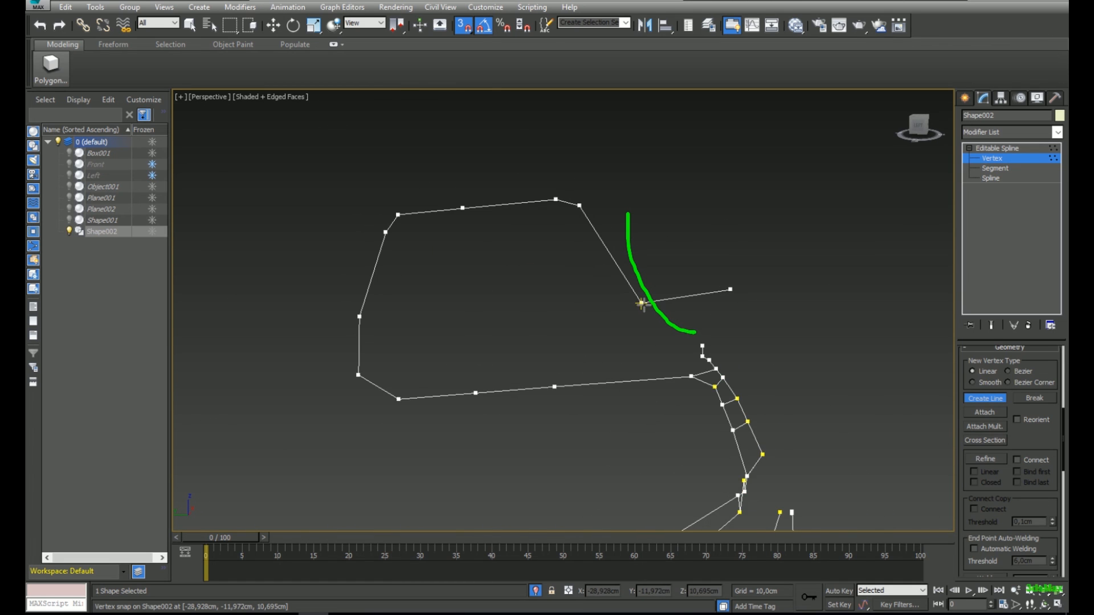
scroll(641, 303, "up", 3)
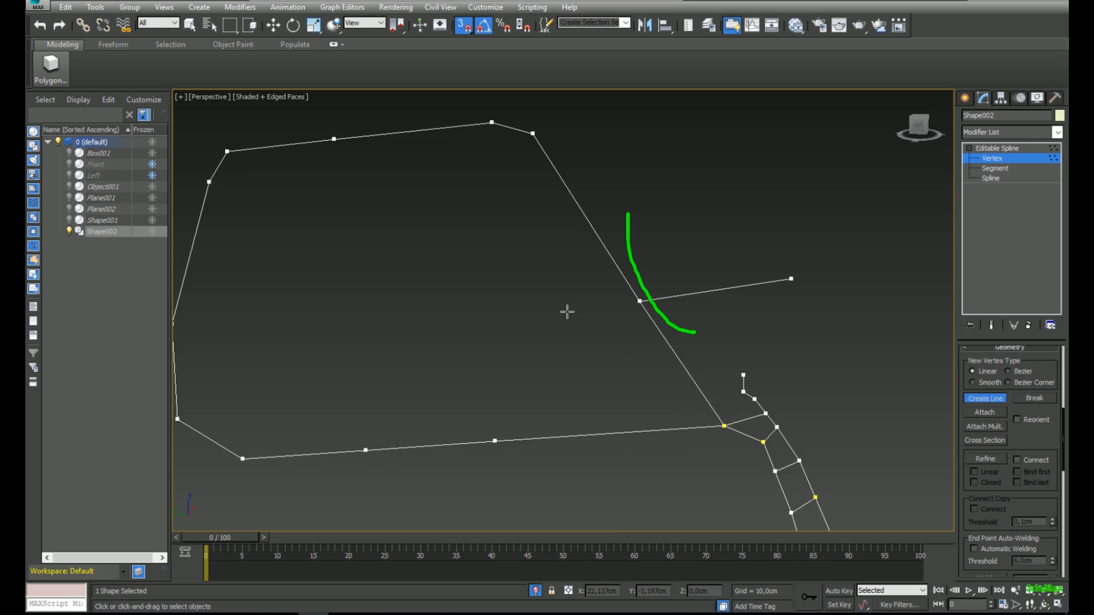
- Draw three snapped cross lines between the upper and lower edges of the large upper outline
scroll(559, 317, "down", 3)
left_click(443, 239)
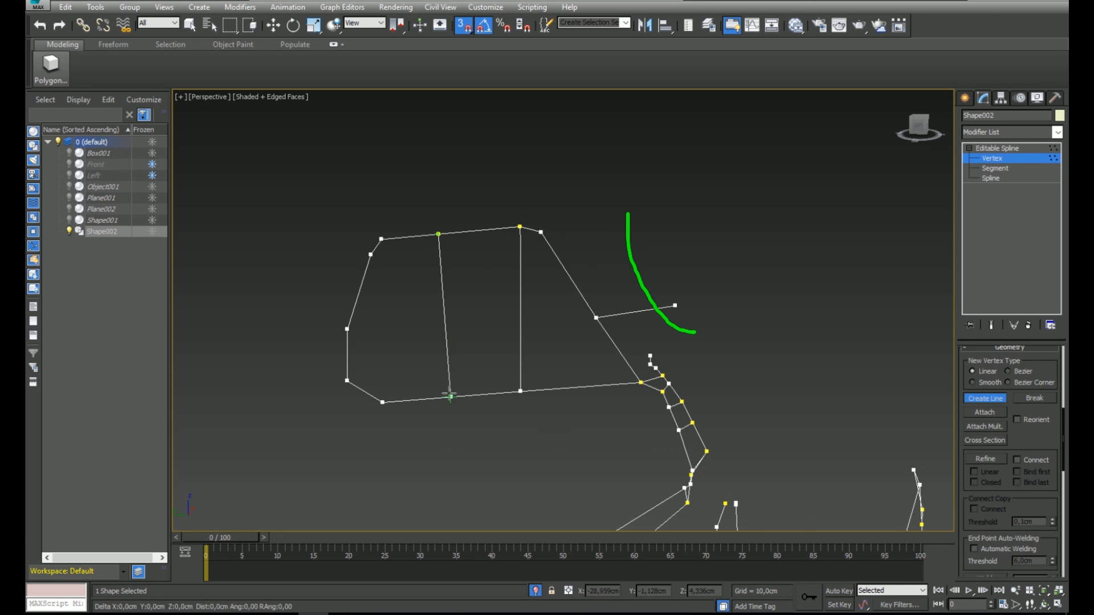
left_click(382, 402)
- Link the free end of the line beside the upper outline to the narrow strip's topmost vertex
middle_click_drag(530, 274, 520, 420)
scroll(513, 348, "up", 3)
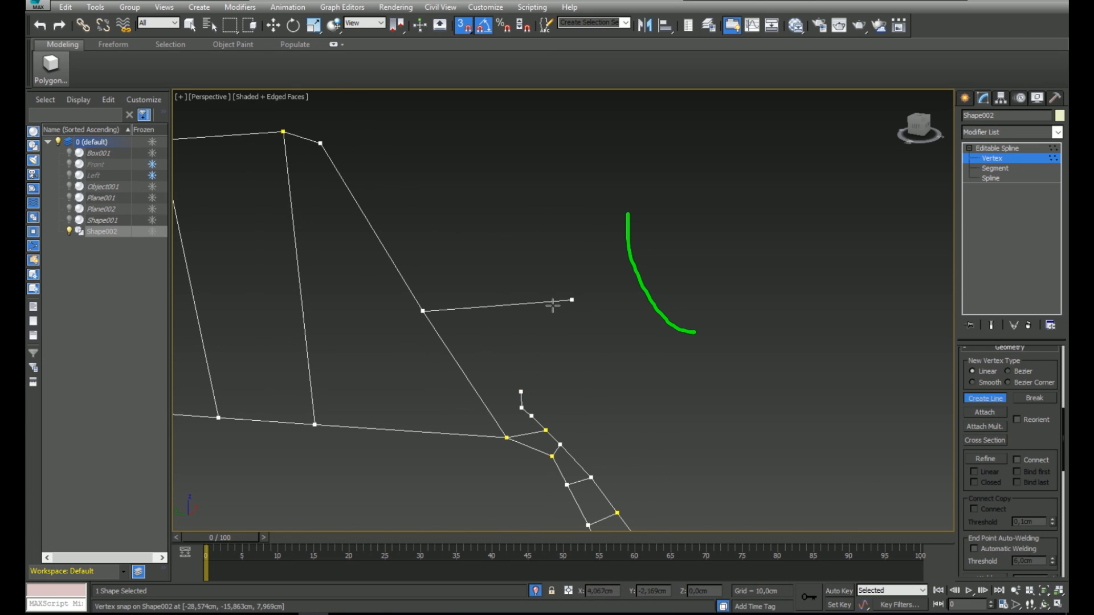
left_click(572, 301)
right_click(620, 330)
right_click(620, 330)
- Refine the upper outline's three cross lines and slanted side edge with a lower row of vertices
middle_click_drag(505, 362, 580, 354)
scroll(640, 369, "down", 3)
scroll(589, 326, "up", 4)
right_click(580, 355)
left_click(563, 413)
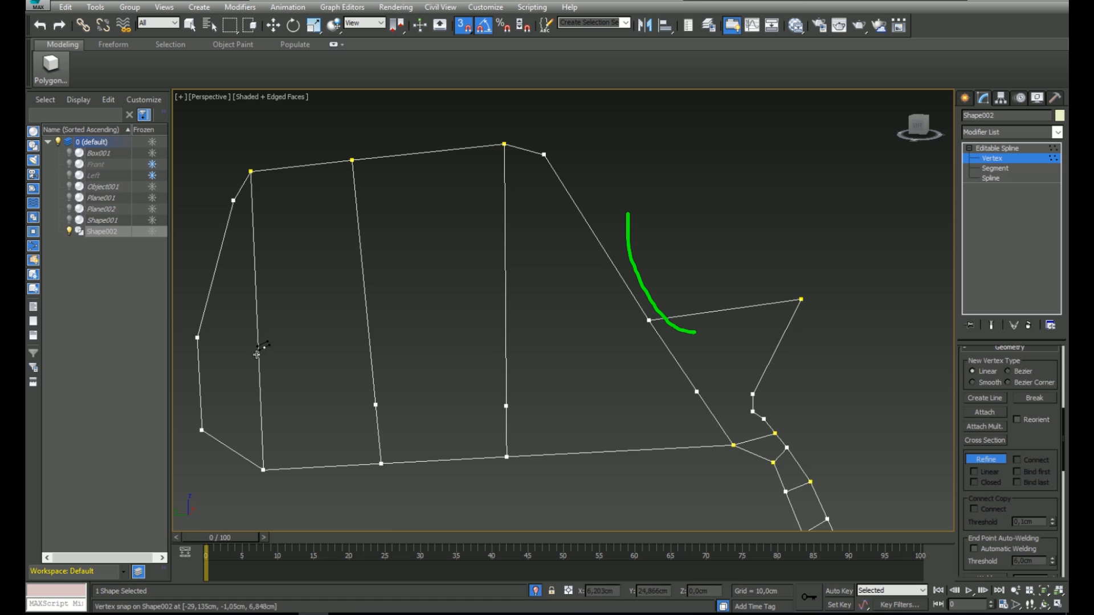
right_click(268, 320)
left_click(229, 337)
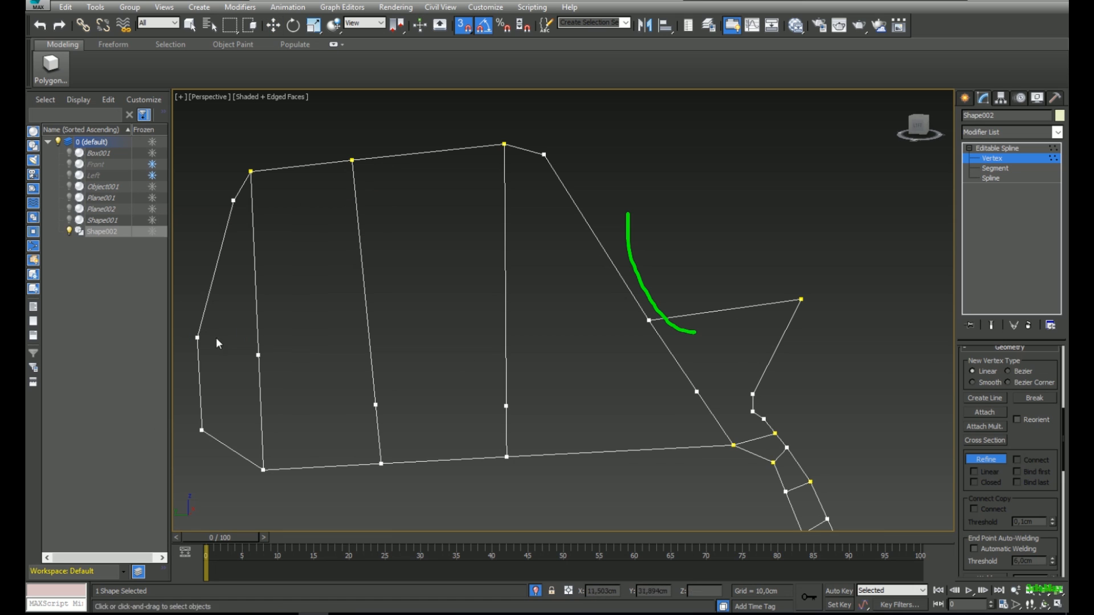
- Draw a snapped line through the lower row of inserted vertices, from the outline's far edge to the strip's top
right_click(253, 340)
left_click(193, 343)
left_click(381, 407)
left_click(505, 407)
left_click(698, 392)
left_click(753, 393)
right_click(793, 339)
- Refine the three cross lines and the outline's far edge with a second row of vertices higher up
right_click(527, 334)
left_click(482, 393)
right_click(507, 340)
left_click(468, 399)
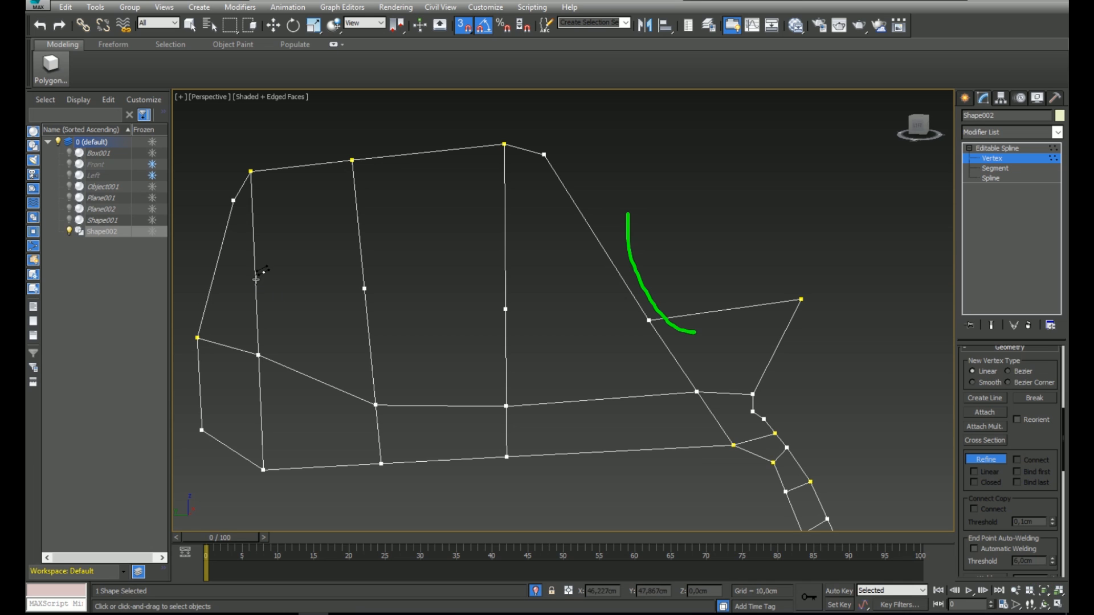
- Draw a snapped line through the upper row of inserted vertices, from the slanted side vertex to the far edge
right_click(498, 275)
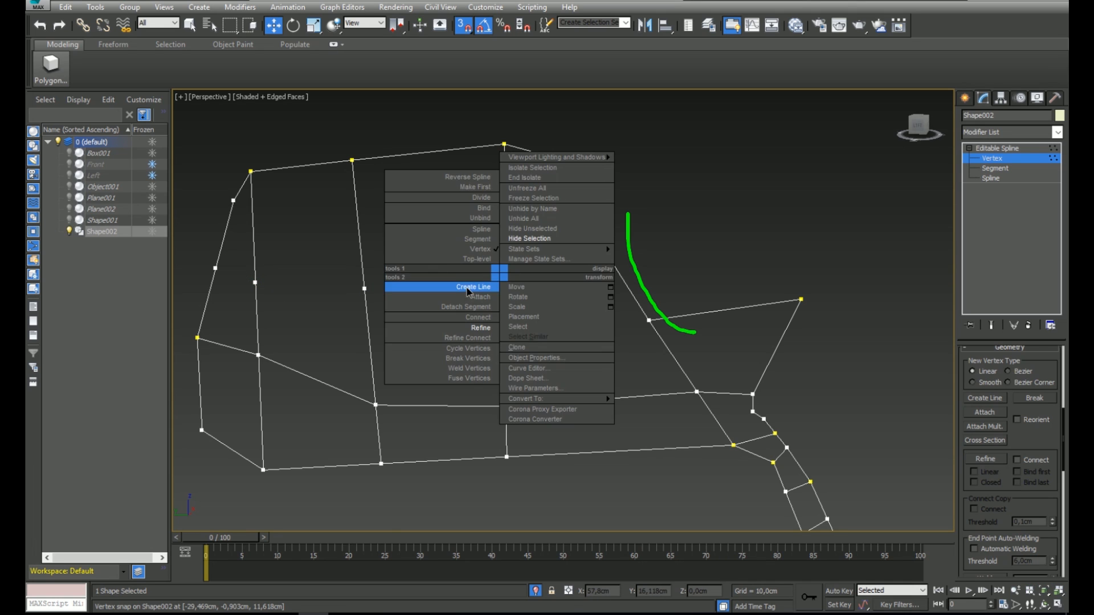
left_click(469, 287)
left_click(649, 320)
left_click(505, 309)
left_click(255, 282)
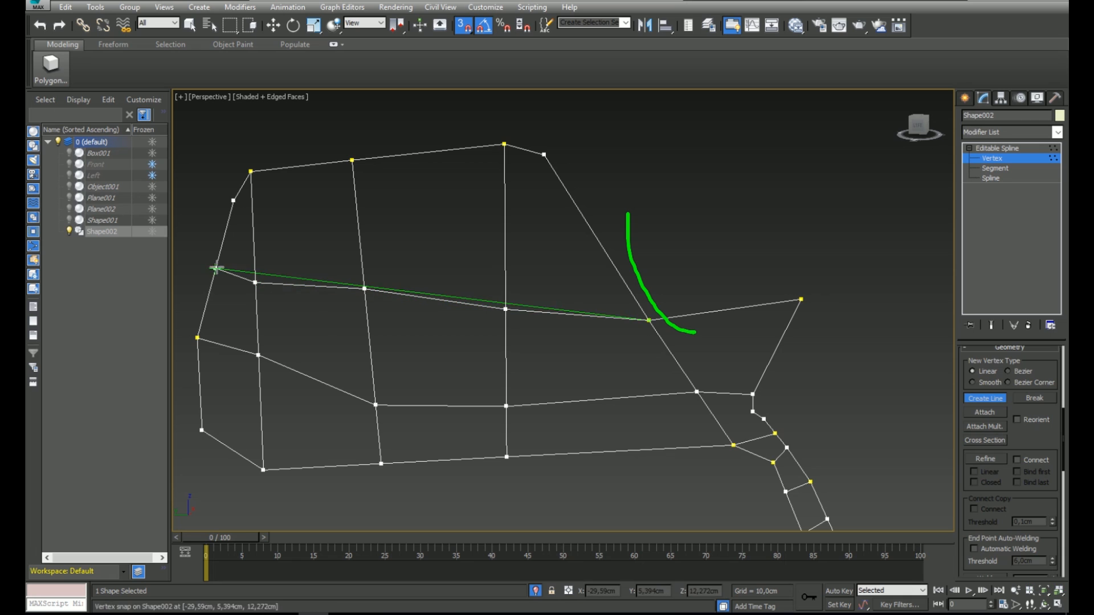
left_click(215, 267)
right_click(358, 278)
right_click(359, 278)
- Shift the upper row's vertex on the cross line nearest the outline's far edge slightly along Z
key("ctrl+a")
right_click(366, 286)
left_click(348, 214)
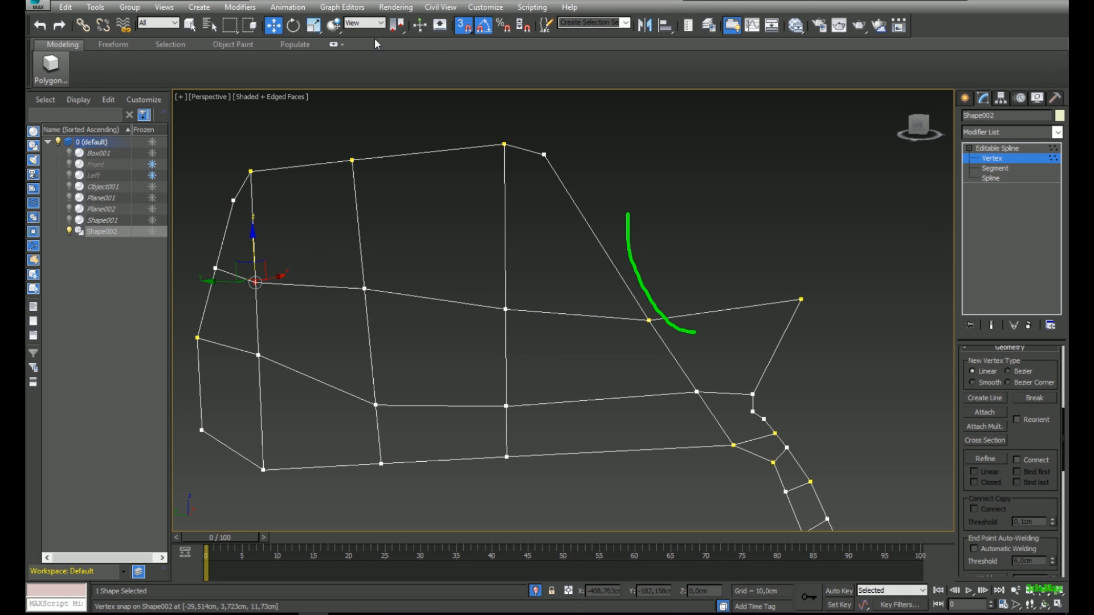
left_click_drag(254, 246, 253, 245)
middle_click_drag(541, 336, 484, 317)
scroll(445, 323, "down", 4)
scroll(484, 317, "up", 7)
scroll(687, 304, "down", 4)
key("Delete")
scroll(575, 351, "down", 6)
middle_click_drag(724, 445, 594, 312)
left_click(496, 282)
middle_click_drag(490, 279, 595, 327, "alt")
scroll(464, 282, "up", 4)
left_click(594, 327)
right_click(572, 328)
left_click(552, 346)
left_click(526, 281)
scroll(528, 279, "up", 5)
right_click(531, 266)
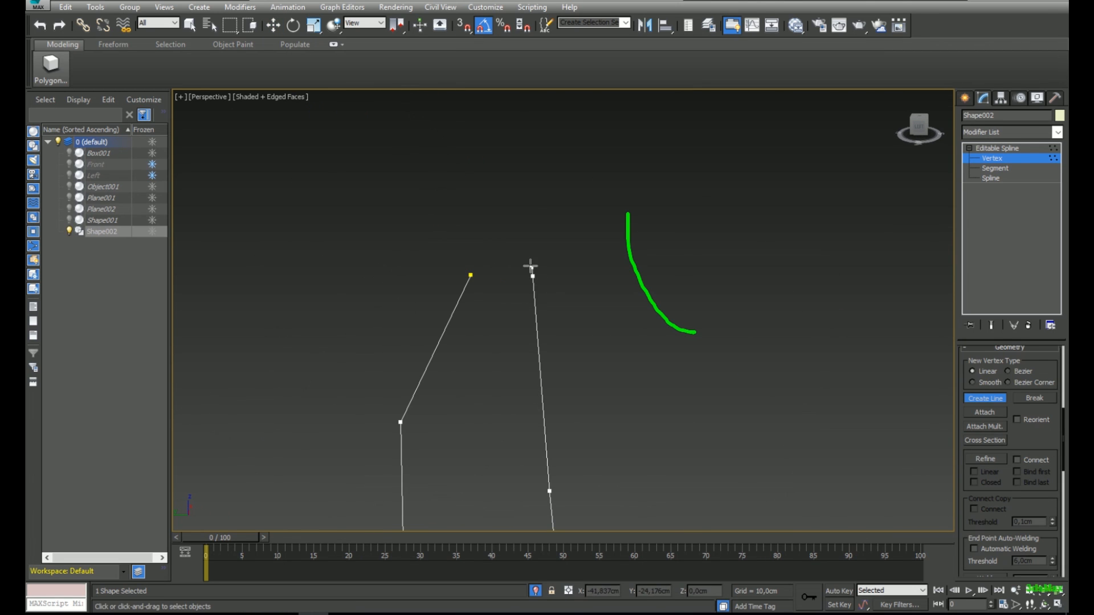
- Link the top ends of the two edges beside the inner eye corner with a snapped line
right_click(513, 333)
left_click(495, 347)
right_click(489, 338)
left_click(482, 354)
left_click(534, 277)
left_click(471, 275)
scroll(508, 336, "down", 3)
- Draw the remaining cross lines between the two inner-eye edges down to their lower corners
right_click(506, 294)
left_click(513, 317)
left_click(441, 273)
right_click(449, 280)
scroll(517, 349, "down", 3)
middle_click_drag(517, 349, 481, 338, "alt")
middle_click_drag(484, 396, 512, 321, "alt")
key("w")
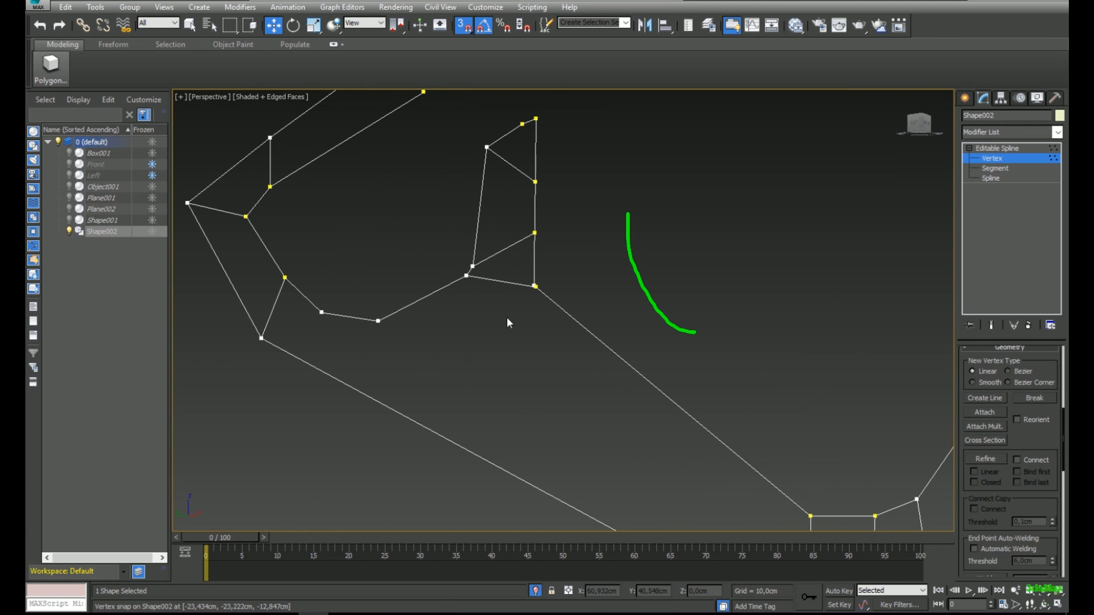
- Refine-connect the lower corner vertex beneath the inner-eye triangle to a new vertex on the long lower outline edge
right_click(480, 337)
left_click(462, 393)
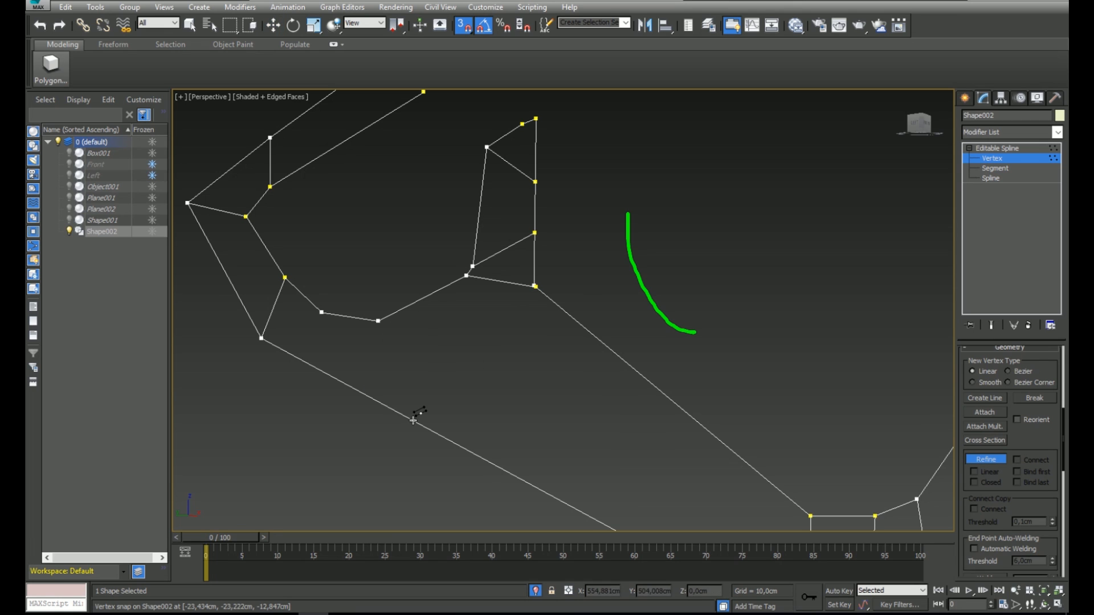
right_click(515, 314)
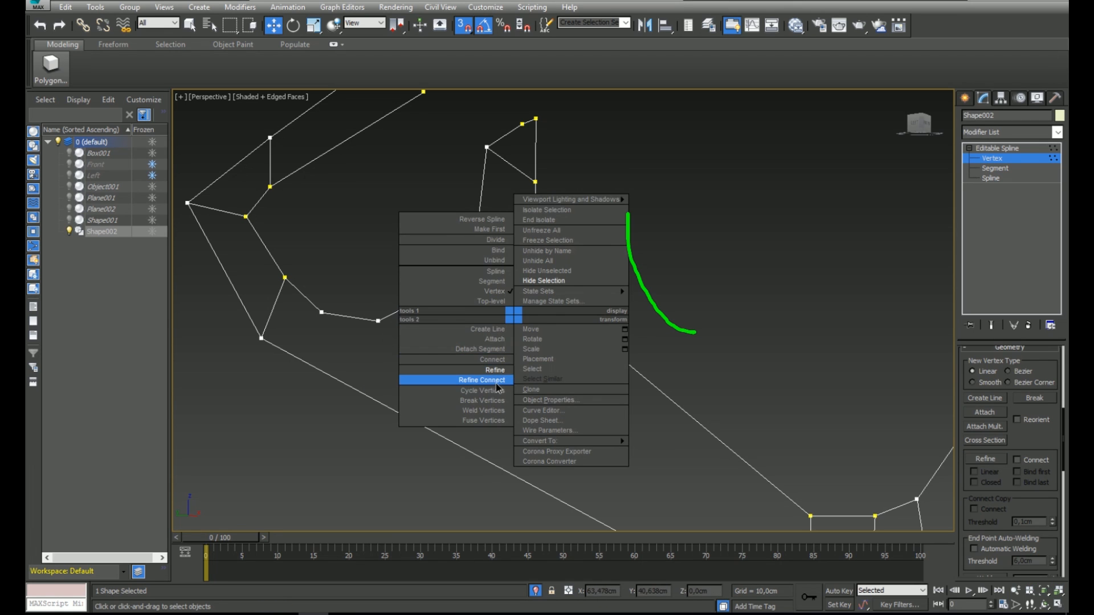
left_click(500, 381)
left_click(535, 286)
left_click(559, 328)
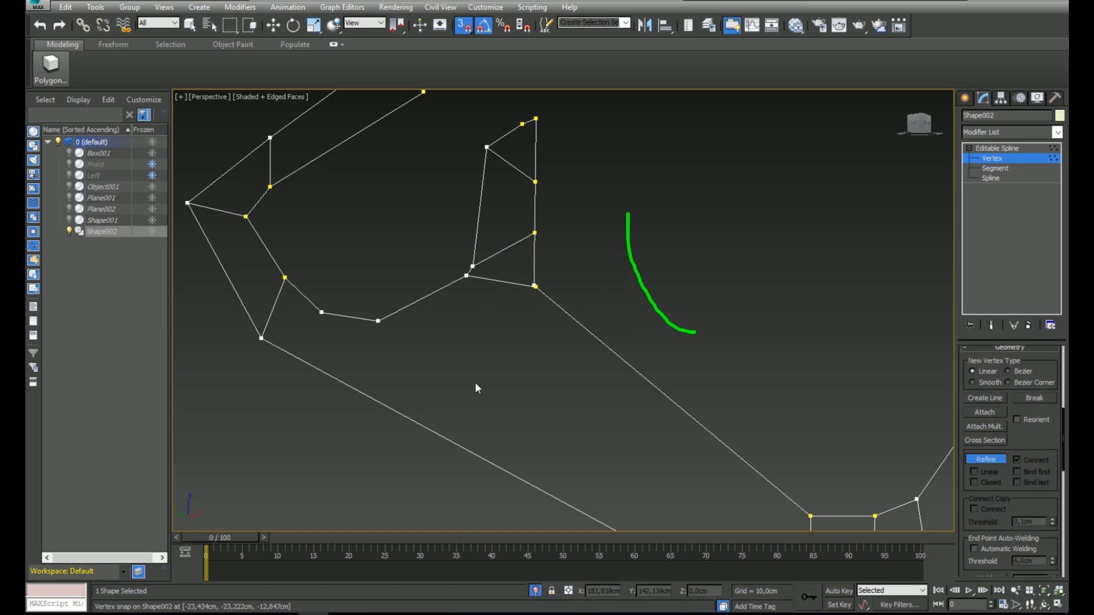
left_click(421, 425)
right_click(424, 421)
scroll(512, 319, "up", 5)
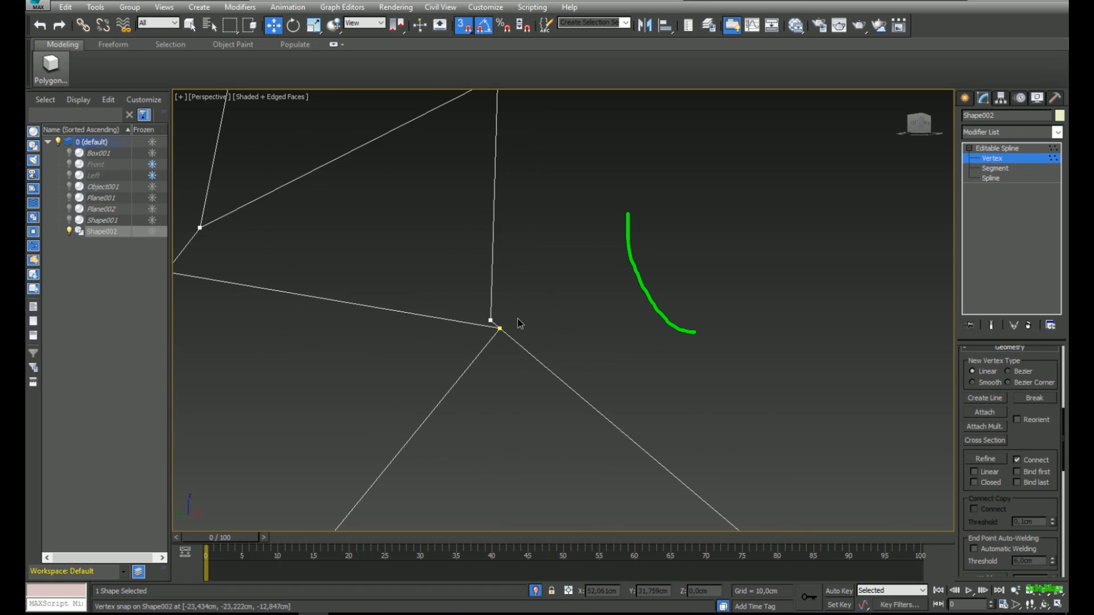
- Delete the two line segments ending at the misaligned corner vertex beside the inner-eye strip
mouse_move(352, 311)
middle_mouse_down()
mouse_move(450, 318)
mouse_move(356, 327)
middle_mouse_up()
left_click(553, 315)
scroll(491, 328, "down", 4)
middle_click_drag(494, 328, 576, 265)
scroll(578, 263, "down", 5)
scroll(587, 258, "up", 8)
left_click(636, 266)
key("2")
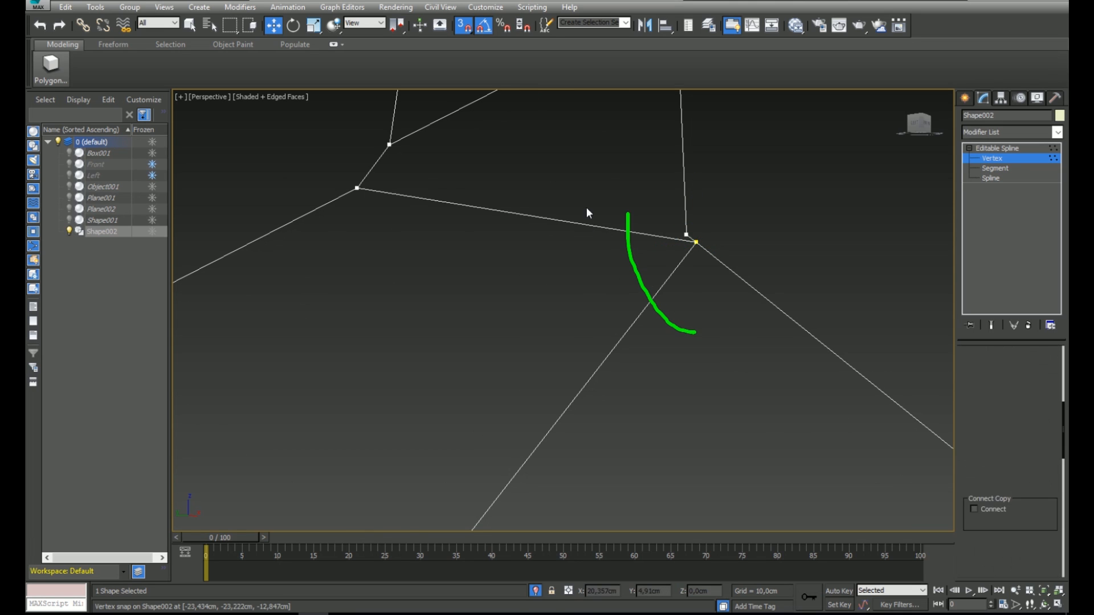
left_click(555, 219)
key("ctrl+z")
key("ctrl+z")
left_click(533, 217)
key("Delete")
key("1")
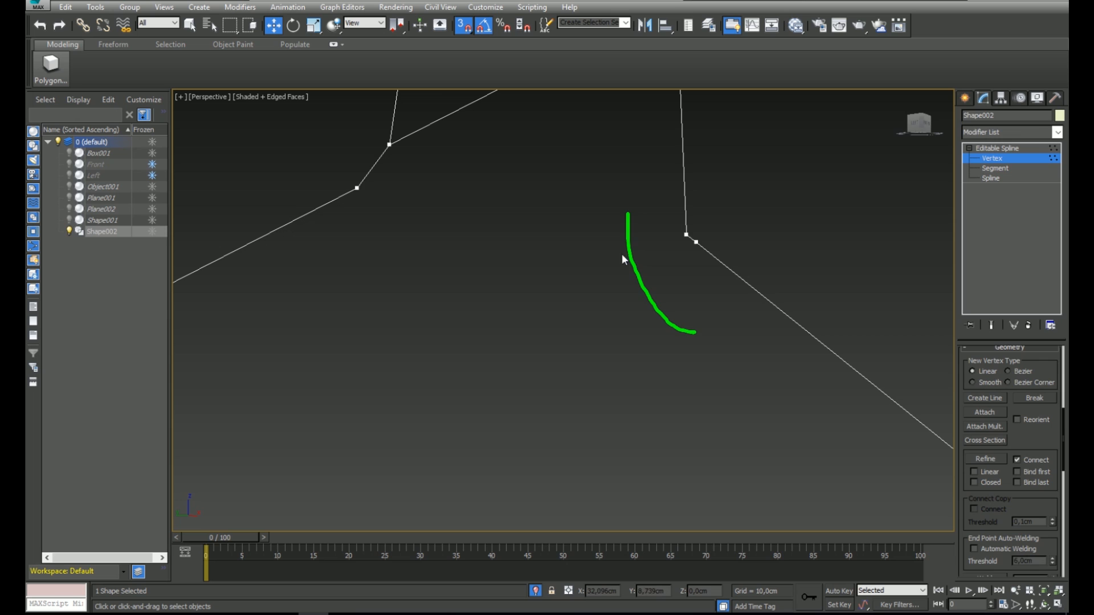
- Redraw the snapped lines from the inner-eye corner to the eye rim and lower outline, and link the lower vertex to the adjacent rim vertex
right_click(620, 254)
left_click(603, 268)
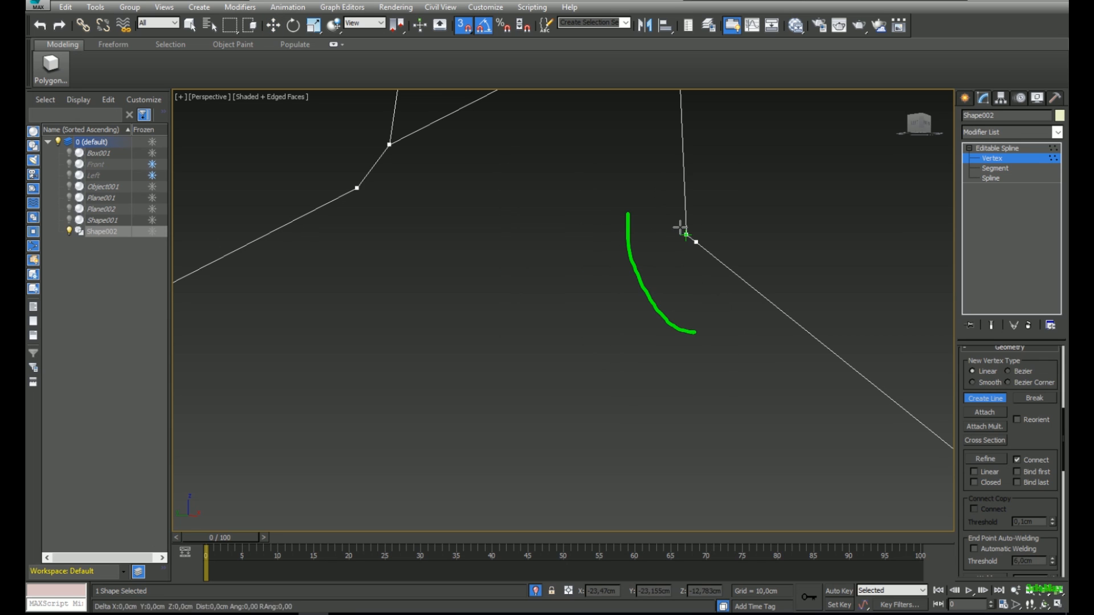
scroll(583, 242, "down", 3)
right_click(654, 298)
left_click(635, 313)
left_click(466, 497)
left_click(372, 278)
right_click(393, 276)
- Refine-connect the free vertex on the eye rim's lower bend to a new vertex on the lower outline edge
middle_click_drag(200, 277, 498, 349)
right_click(498, 349)
middle_click_drag(647, 390, 500, 338)
right_click(502, 337)
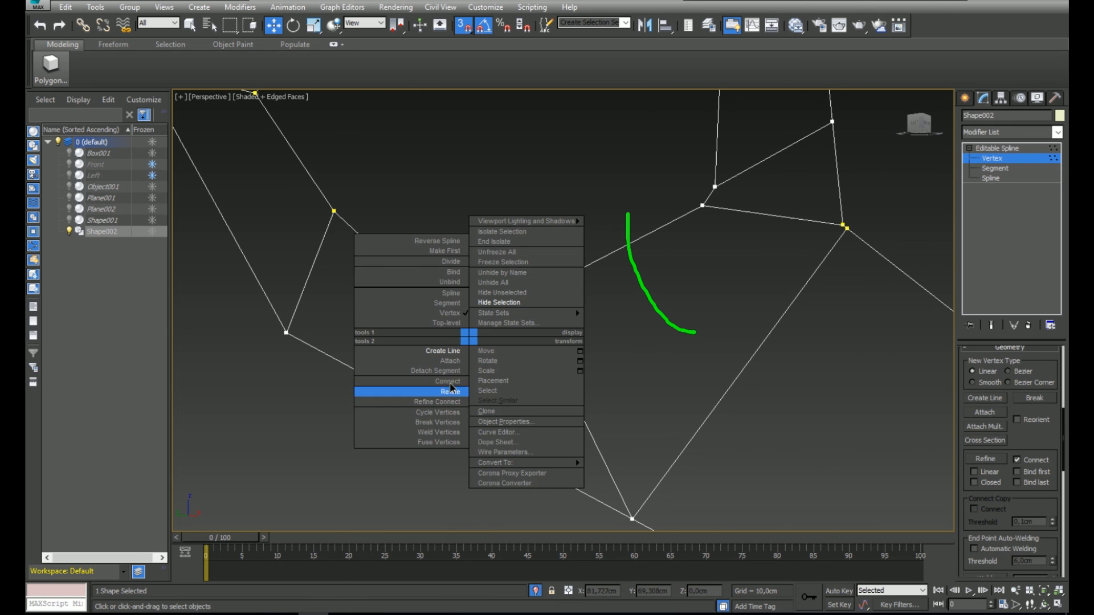
left_click(402, 399)
left_click(409, 281)
left_click(571, 328)
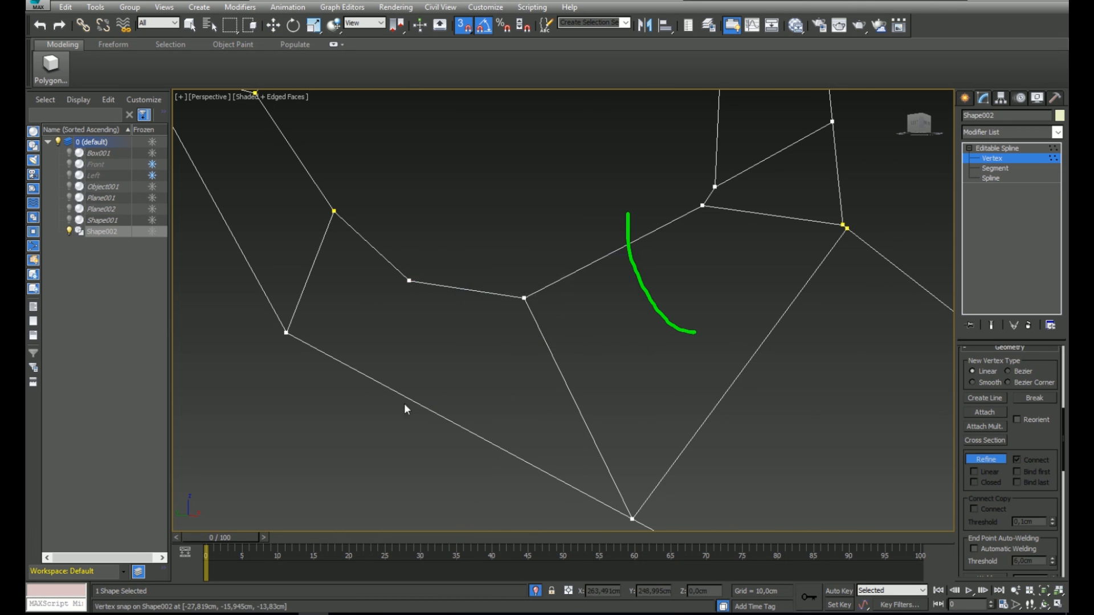
right_click(482, 344)
- Refine-connect the long lower band with a cross line between its upper and lower edges, nearer the V-shaped bend
scroll(482, 345, "down", 5)
middle_click_drag(690, 354, 570, 330)
scroll(519, 298, "down", 2)
scroll(536, 292, "up", 2)
middle_click_drag(550, 293, 463, 360)
scroll(481, 281, "down", 2)
scroll(428, 312, "down", 3)
scroll(450, 362, "up", 3)
right_click(451, 365)
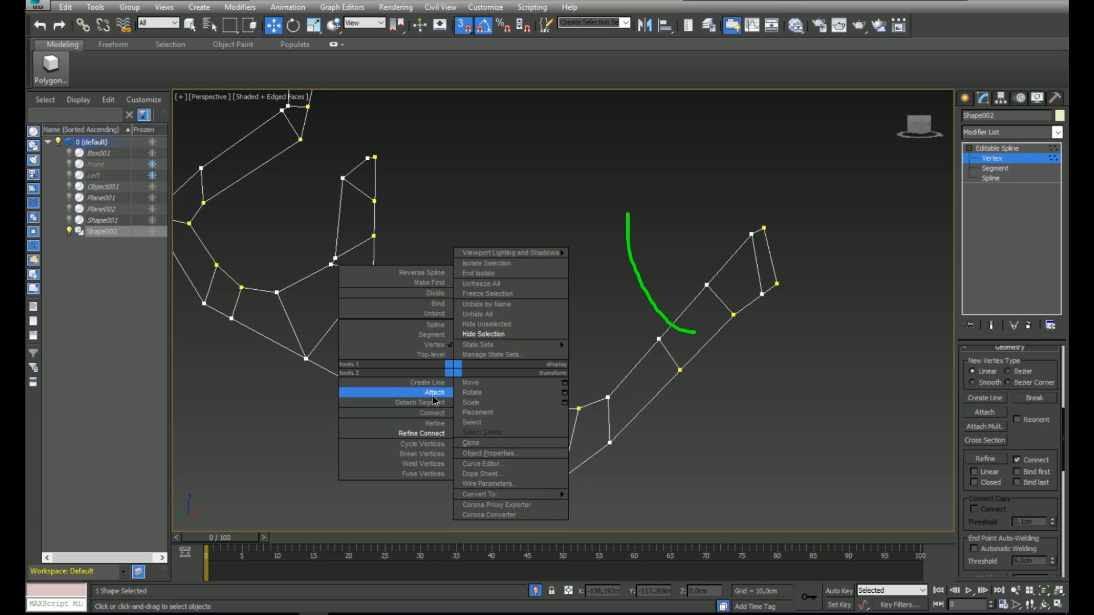
left_click(399, 434)
left_click(445, 434)
right_click(422, 318)
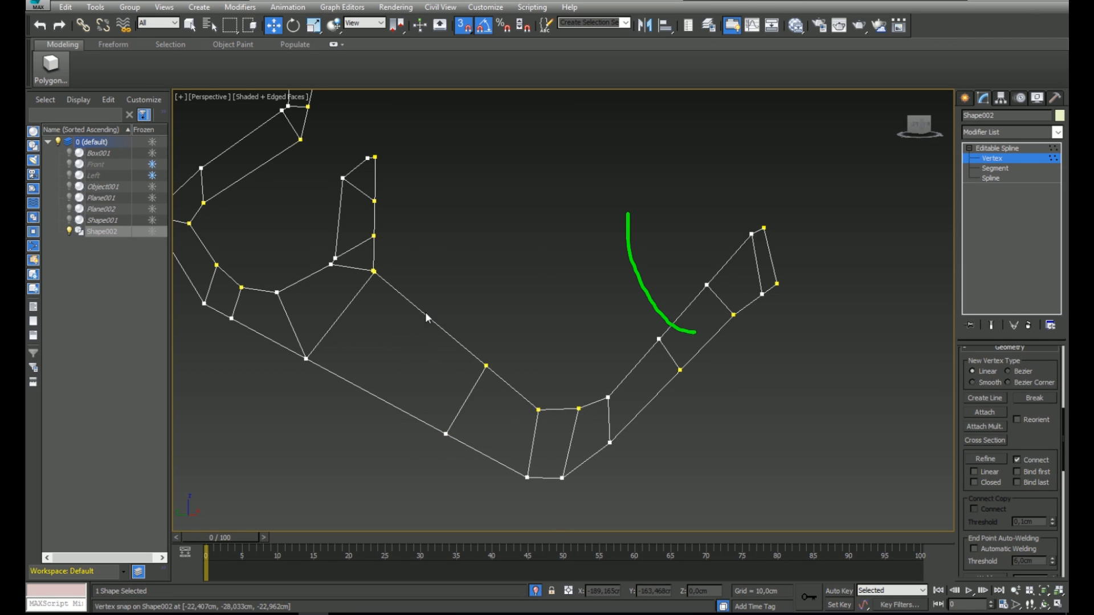
- Insert a second cross line in the long lower band, between the inner-eye corner and the previous cross line
right_click(423, 335)
left_click(399, 371)
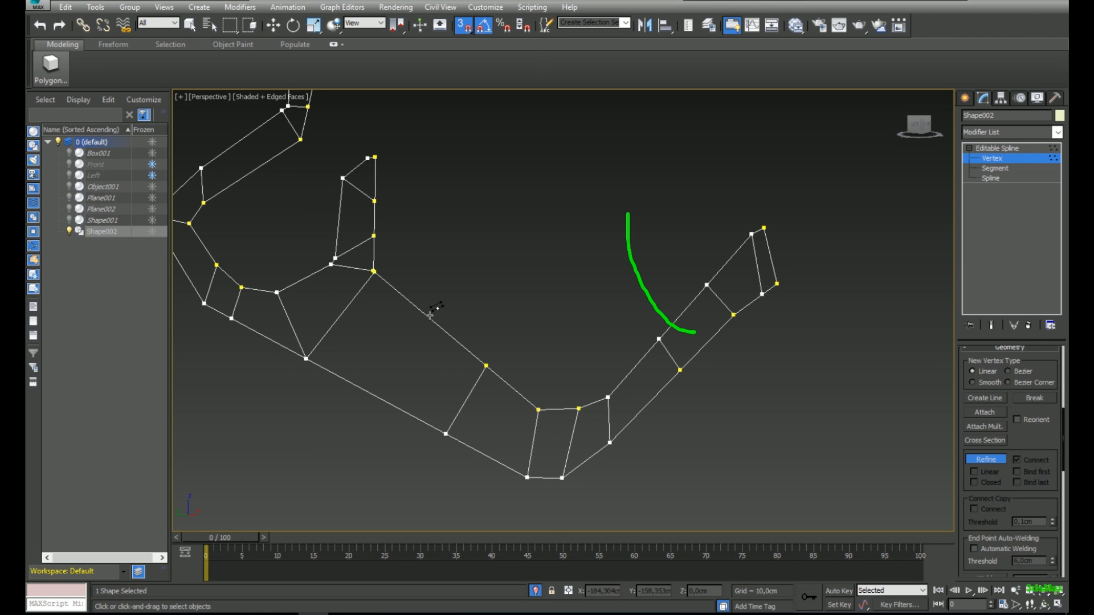
left_click(381, 397)
right_click(479, 373)
- Leave vertex editing and apply the Surface modifier to the finished spline cage
scroll(500, 375, "down", 4)
left_click(1033, 147)
middle_click_drag(504, 317, 557, 312, "alt")
middle_click_drag(447, 357, 527, 344)
scroll(451, 366, "up", 4)
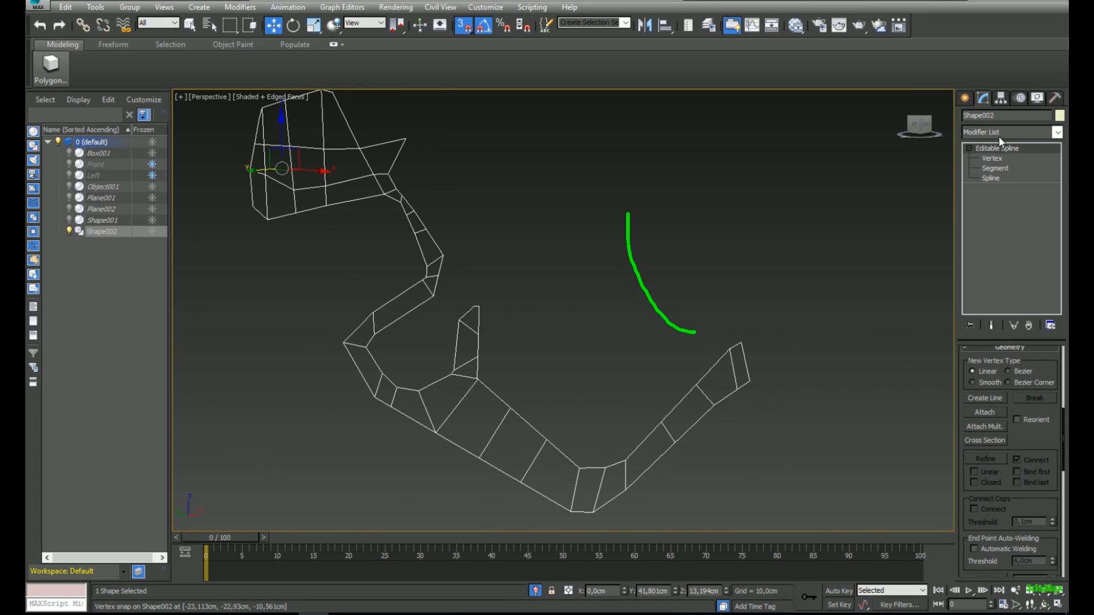
left_click(983, 137)
key("s")
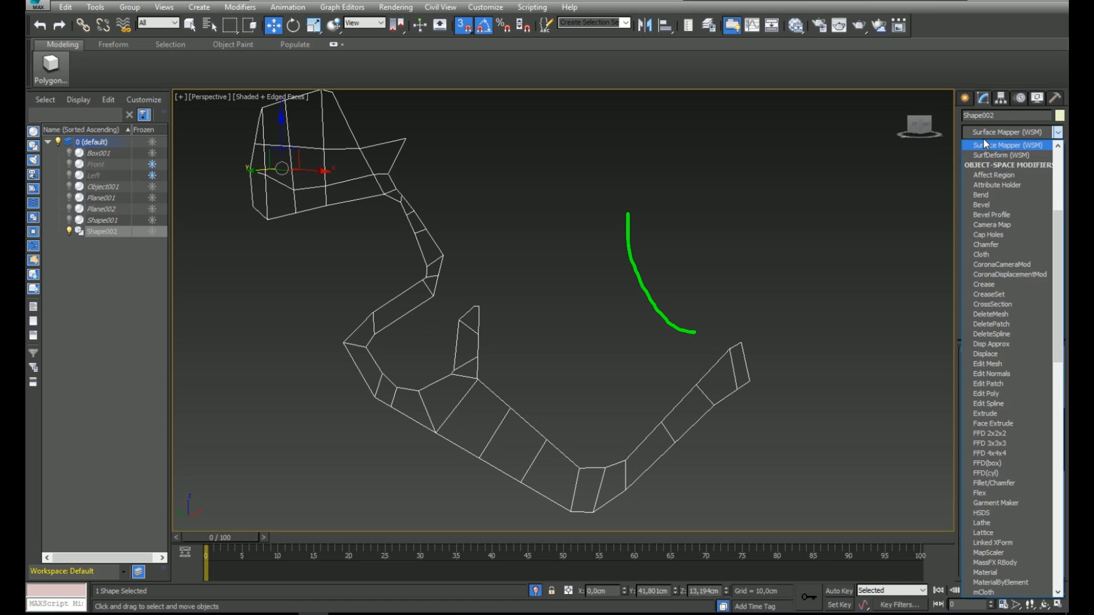
key("Down")
key("Down")
key("Down")
key("Down")
key("Down")
key("Down")
key("Down")
key("Down")
key("Down")
key("Down")
key("Down")
key("Down")
key("Down")
key("Down")
key("Down")
key("Down")
key("Down")
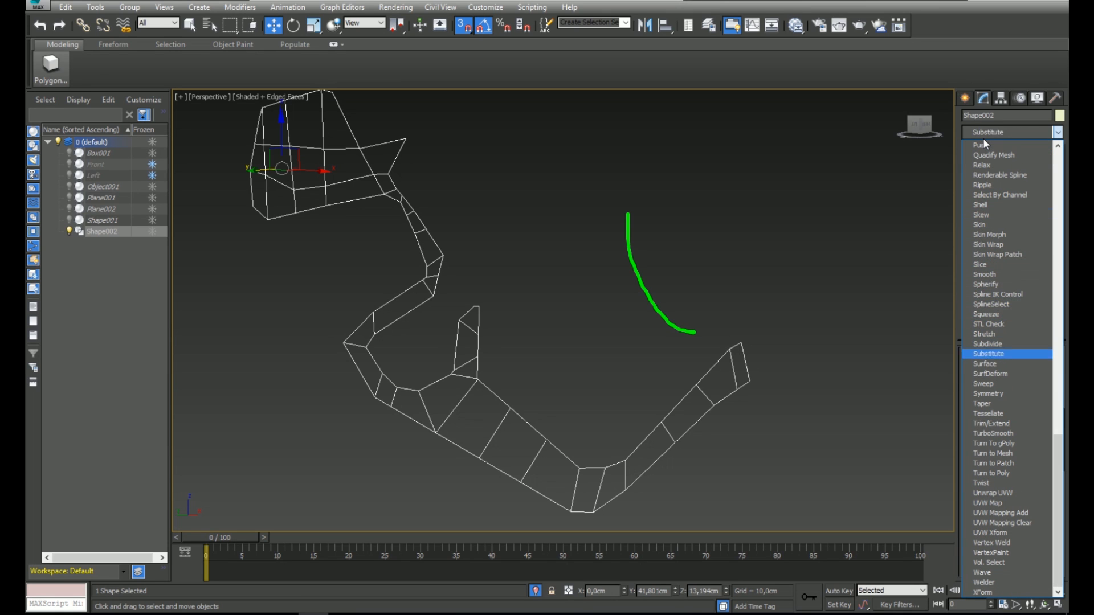
key("Return")
- Try a Surface threshold of 0,5 cm and compare the resulting patches with the spline cage near the inner-eye corner
key("F3")
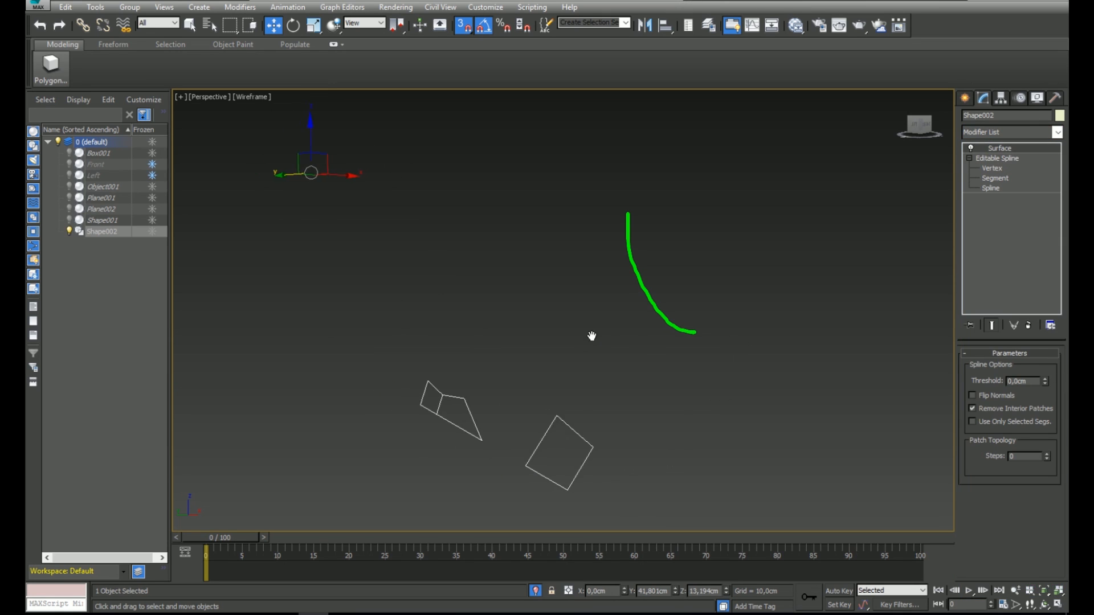
left_click(1045, 379)
key("F3")
left_click(1045, 384)
left_click(1045, 379)
key("F3")
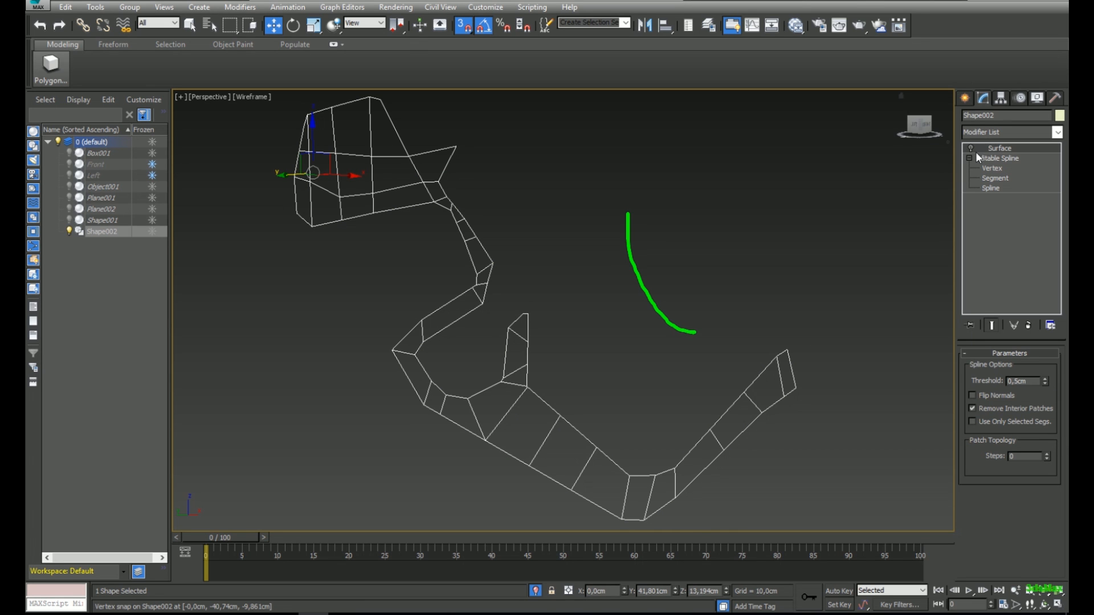
scroll(497, 383, "up", 8)
middle_click_drag(559, 285, 558, 508)
middle_click_drag(627, 319, 673, 110)
left_click(972, 148)
left_click(972, 148)
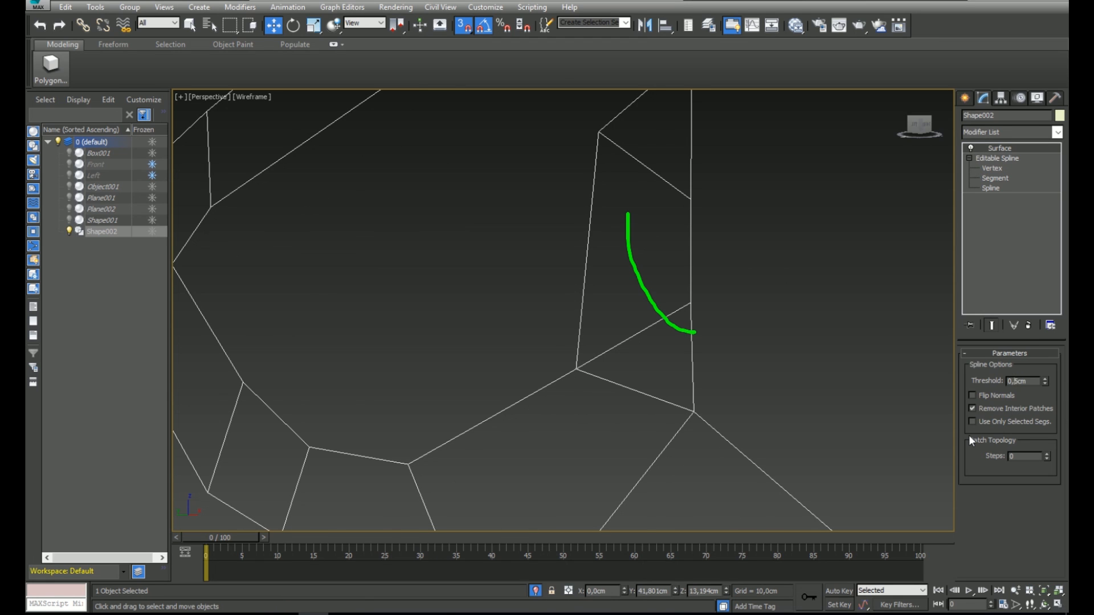
- Set the Surface threshold to 0,1 cm and check the shaded patches along the whole piece
middle_click_drag(463, 340, 454, 402)
scroll(454, 406, "down", 3)
key("F3")
middle_click_drag(480, 277, 488, 330)
scroll(485, 319, "down", 2)
scroll(479, 245, "up", 5)
scroll(459, 227, "down", 3)
scroll(472, 256, "down", 4)
middle_click_drag(490, 260, 490, 351, "alt")
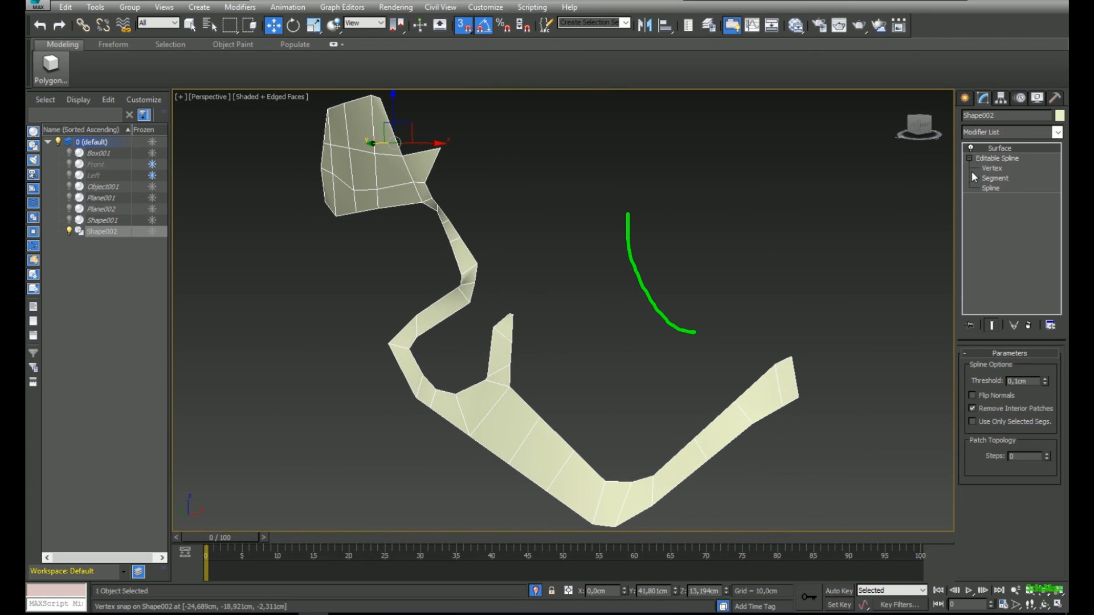
- Convert the patch surface to an editable poly
right_click(490, 350)
mouse_move(586, 481)
left_click(666, 487)
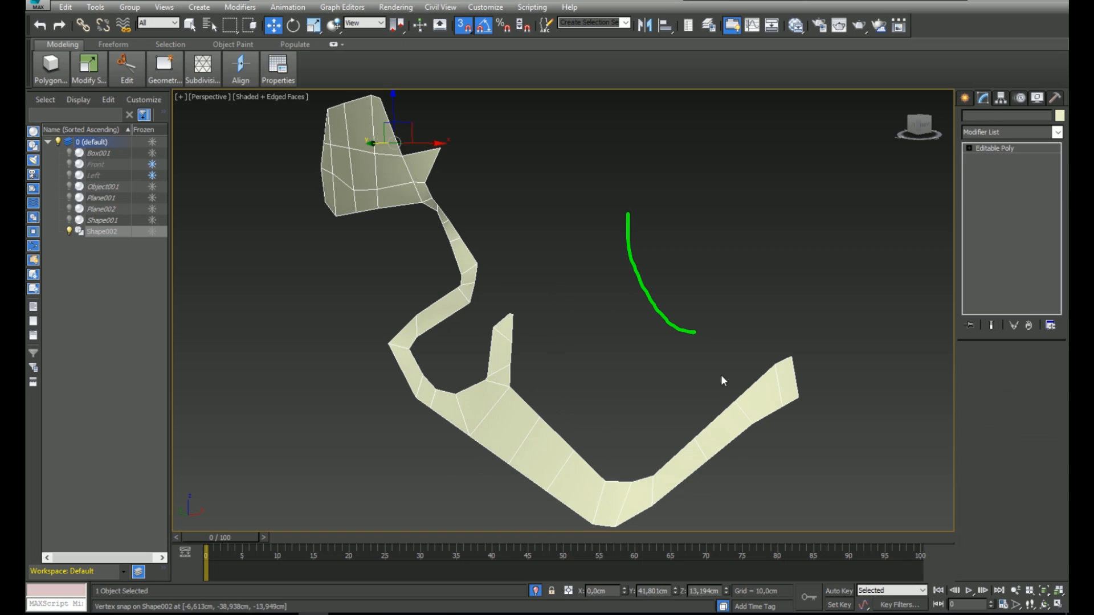
- Exit isolation and unhide all helmet parts
middle_click_drag(728, 386, 665, 375)
left_click(537, 592)
right_click(539, 462)
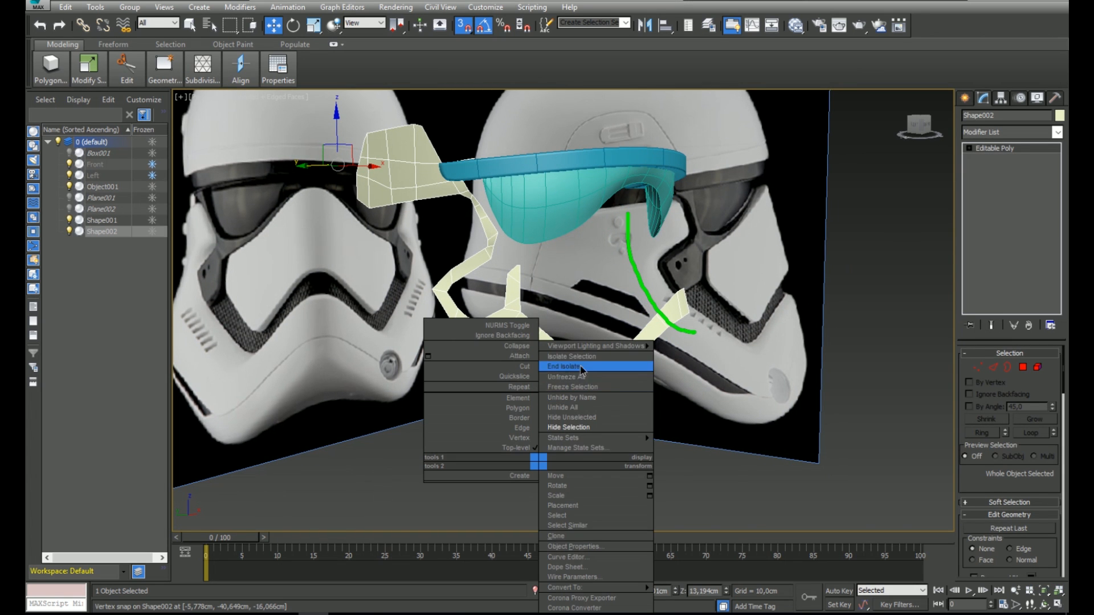
left_click(583, 407)
scroll(579, 393, "down", 3)
middle_click_drag(578, 376, 573, 445, "alt")
- Select three neighbouring helmet parts together and toggle a viewport display property for them
left_click(190, 26)
key("F3")
left_click(573, 403)
left_click(552, 368, "ctrl")
left_click(496, 244, "ctrl")
left_click(1038, 99)
left_click(980, 537)
left_click(744, 450)
key("F3")
- Select the new piece and inspect its fit between the helmet shell, eye frame and cheek plate with and without edges
mouse_move(499, 345)
middle_mouse_down()
mouse_move(507, 351)
mouse_move(550, 289)
mouse_move(479, 325)
mouse_move(616, 342)
mouse_move(579, 343)
mouse_move(501, 313)
mouse_move(541, 322)
mouse_move(444, 319)
middle_mouse_up()
left_click(508, 351)
key("F4")
scroll(477, 322, "up", 4)
key("F4")
scroll(578, 342, "down", 5)
key("F4")
scroll(495, 321, "up", 4)
key("F4")
scroll(495, 321, "up", 3)
- Mirror the new piece to the helmet's other half with a Symmetry modifier on the X axis, flipped
left_click(985, 98)
left_click(1028, 133)
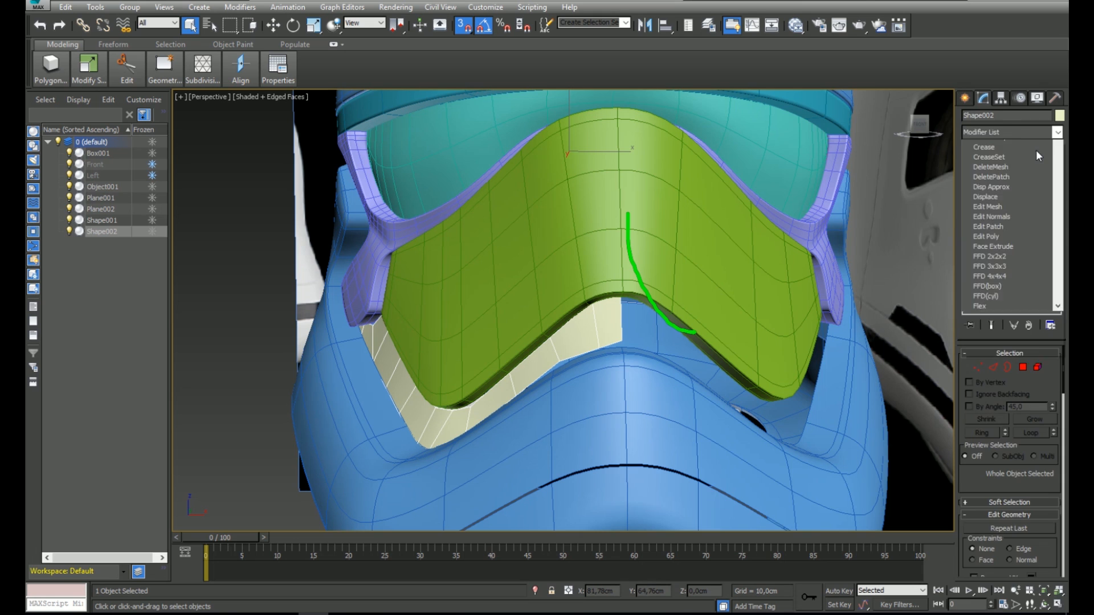
type("sy")
key("Return")
key("F3")
scroll(658, 335, "down", 3)
middle_click_drag(657, 335, 643, 341, "alt")
left_click(997, 387)
key("F3")
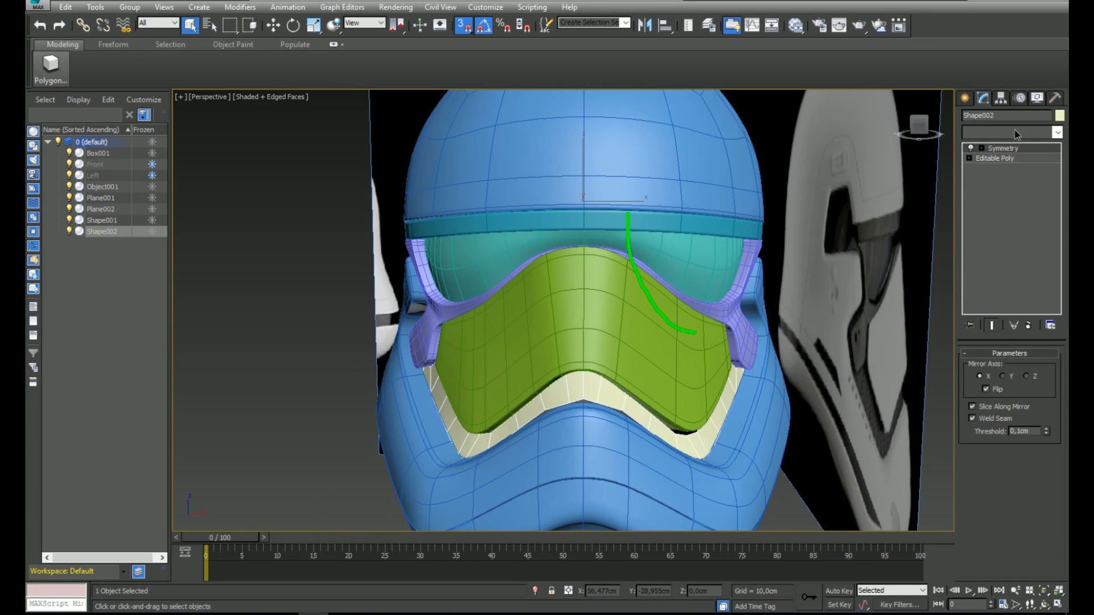
- Try smoothing the mirrored piece with a TurboSmooth modifier
left_click(1030, 136)
type("tu")
key("Return")
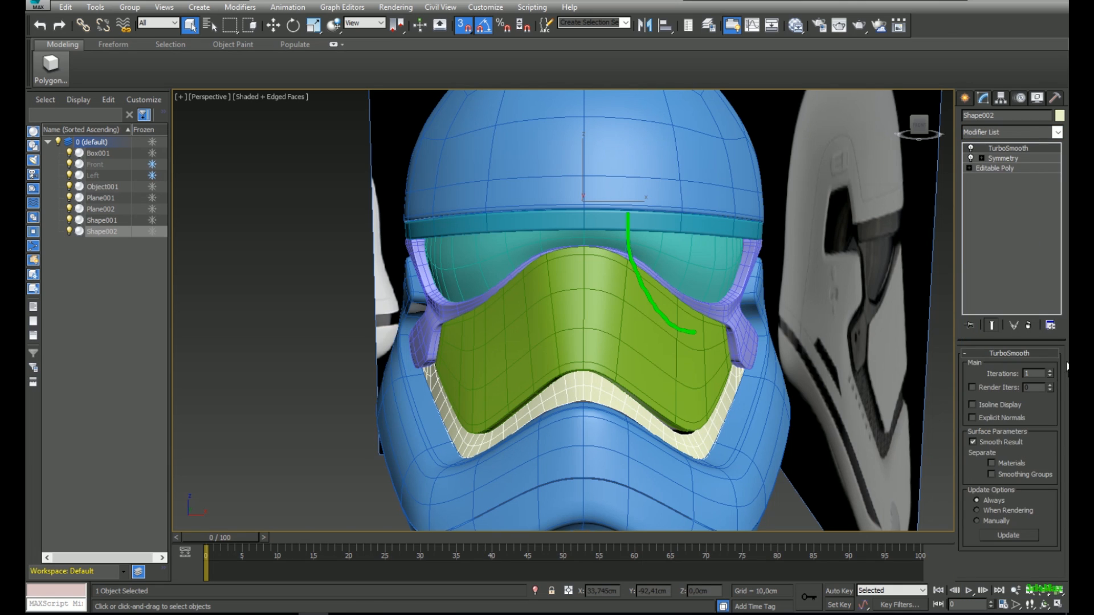
- Apply an OpenSubdiv modifier with 2 iterations to the mirrored piece and check its smoothed fit without edges
left_click(1020, 131)
type("o")
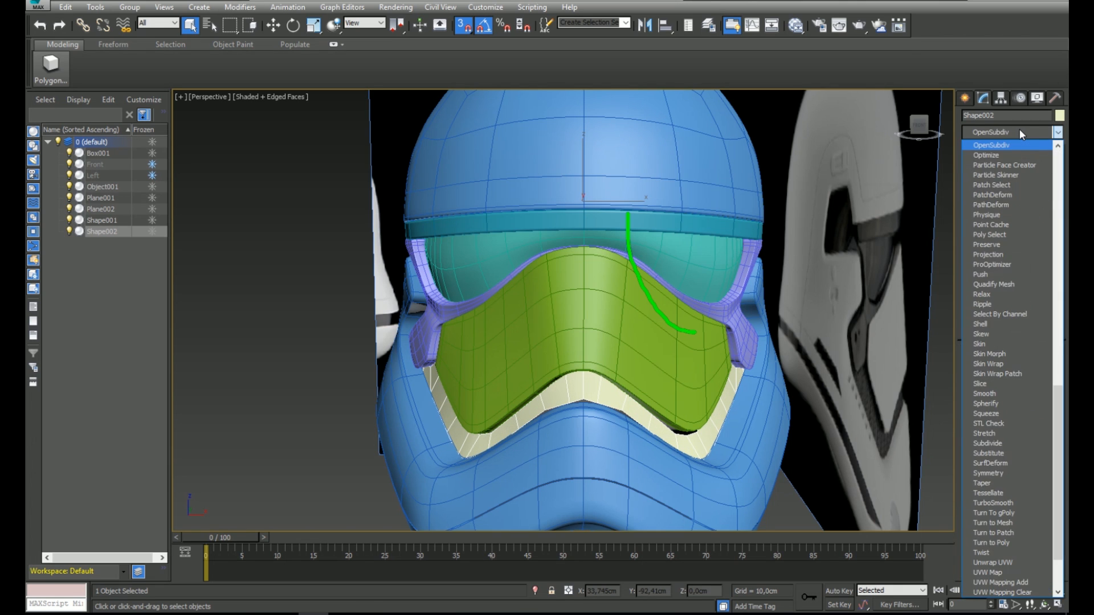
key("Return")
left_click(1051, 370)
middle_click_drag(599, 371, 675, 378, "alt")
key("F4")
scroll(650, 371, "up", 10)
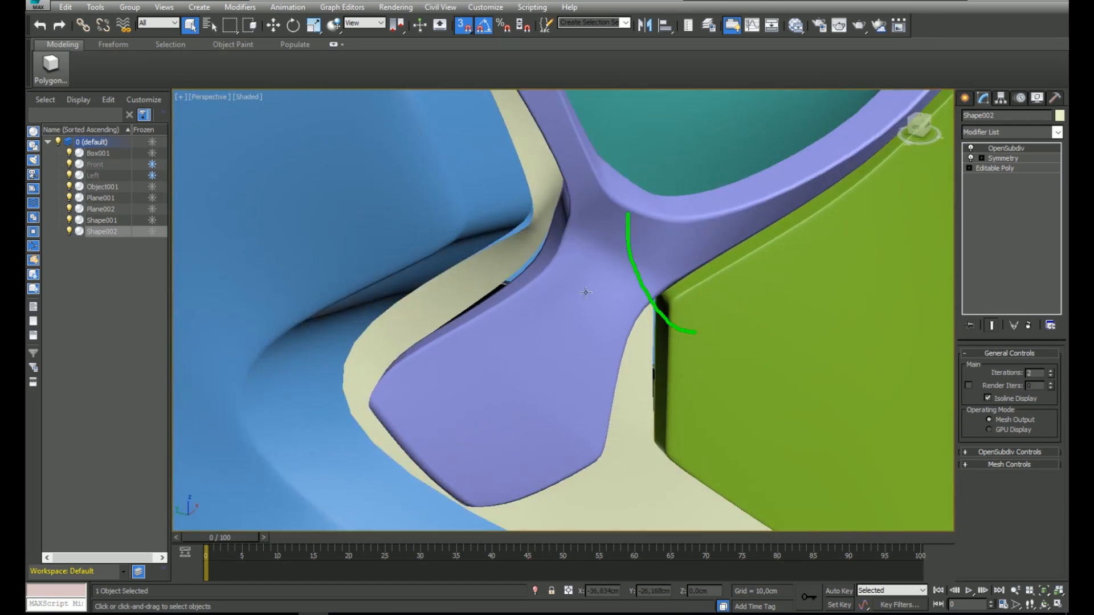
- Select all visible helmet parts, isolate them from the reference planes and clear the selection
scroll(586, 293, "down", 4)
middle_click_drag(586, 292, 519, 332, "alt")
scroll(552, 269, "down", 5)
scroll(519, 332, "down", 4)
key("F3")
key("ctrl+a")
mouse_move(463, 310)
middle_mouse_down("alt")
mouse_move(468, 293)
mouse_move(574, 292)
middle_mouse_up("alt")
left_click(536, 591)
left_click(659, 484)
- Select the new piece behind the shell opening and change its object colour to green
scroll(627, 399, "up", 3)
key("F3")
scroll(609, 325, "up", 6)
middle_click_drag(609, 325, 613, 376, "alt")
key("F4")
key("q")
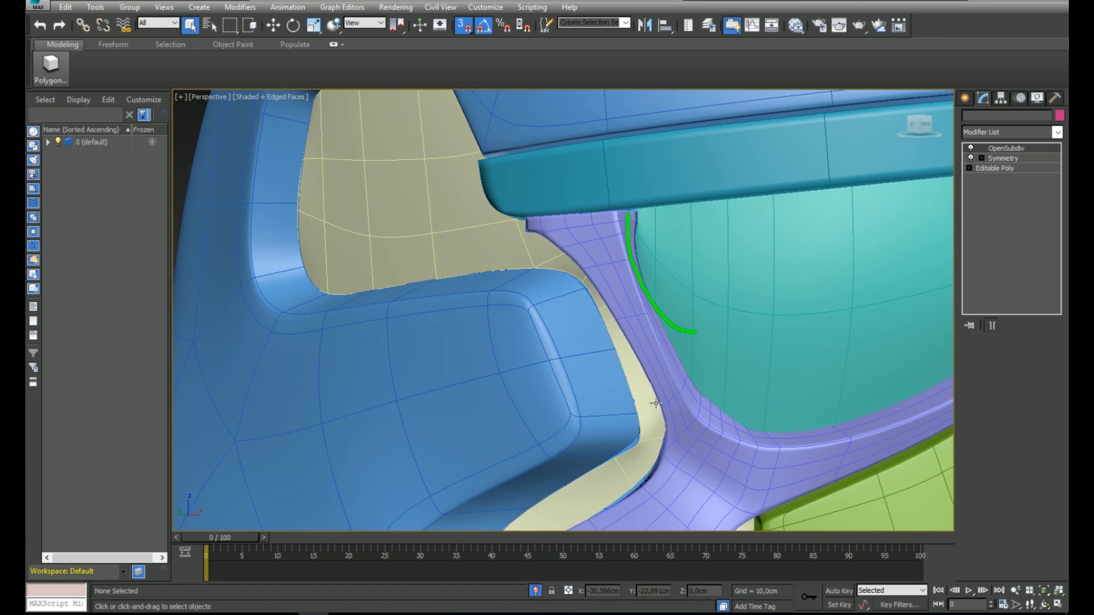
left_click(651, 408)
left_click(1038, 98)
left_click(1059, 116)
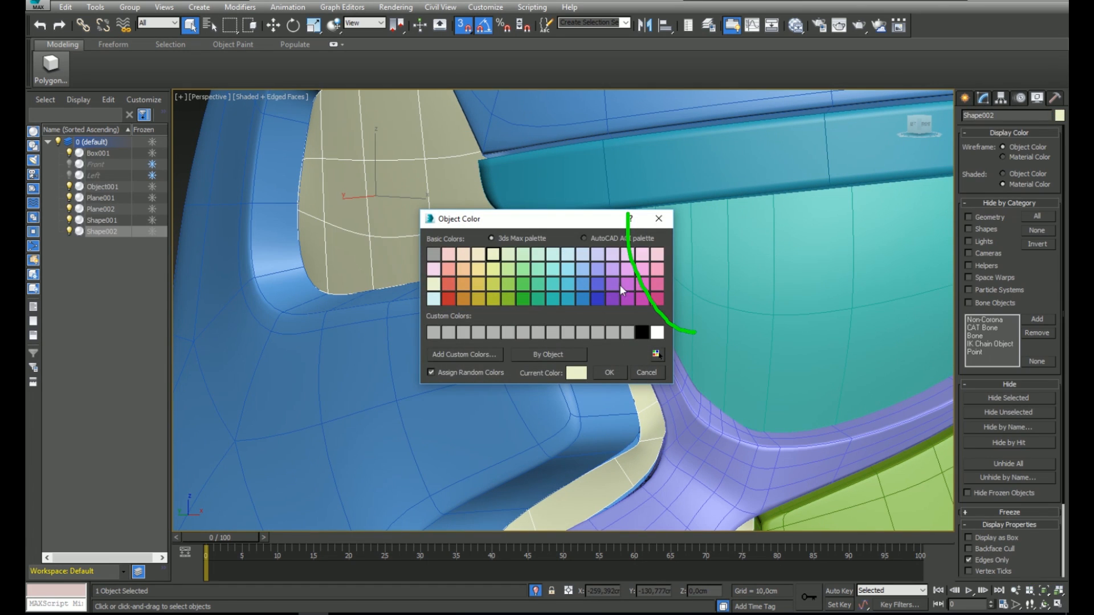
left_click(611, 373)
middle_click_drag(613, 371, 644, 262, "alt")
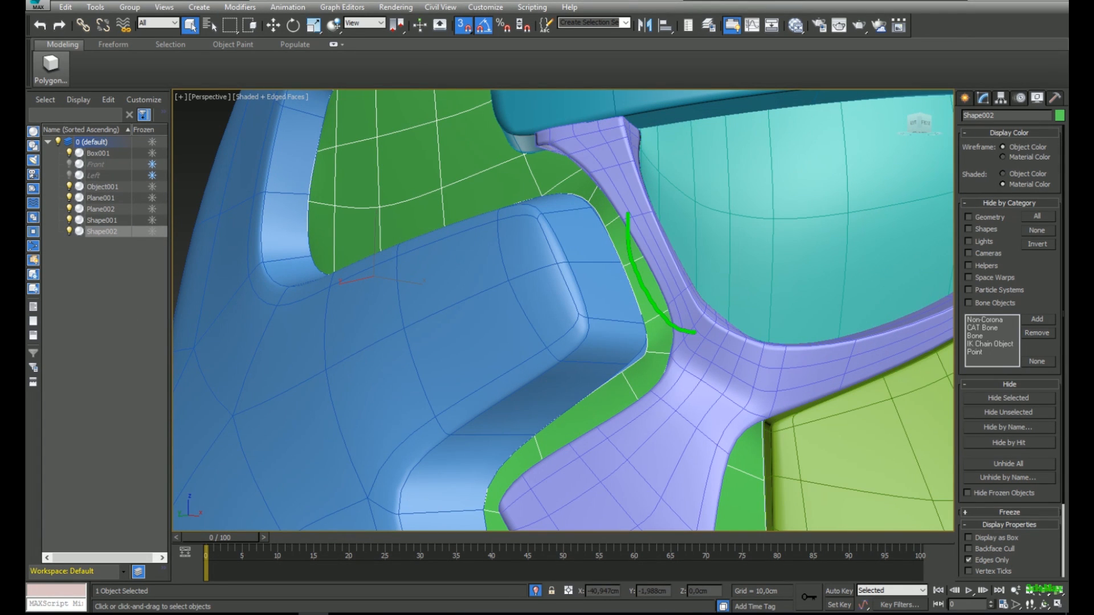
- Inspect how the green piece fits the helmet shell, eye frame and cheek plate, with and without edges
middle_click_drag(660, 281, 620, 306, "alt")
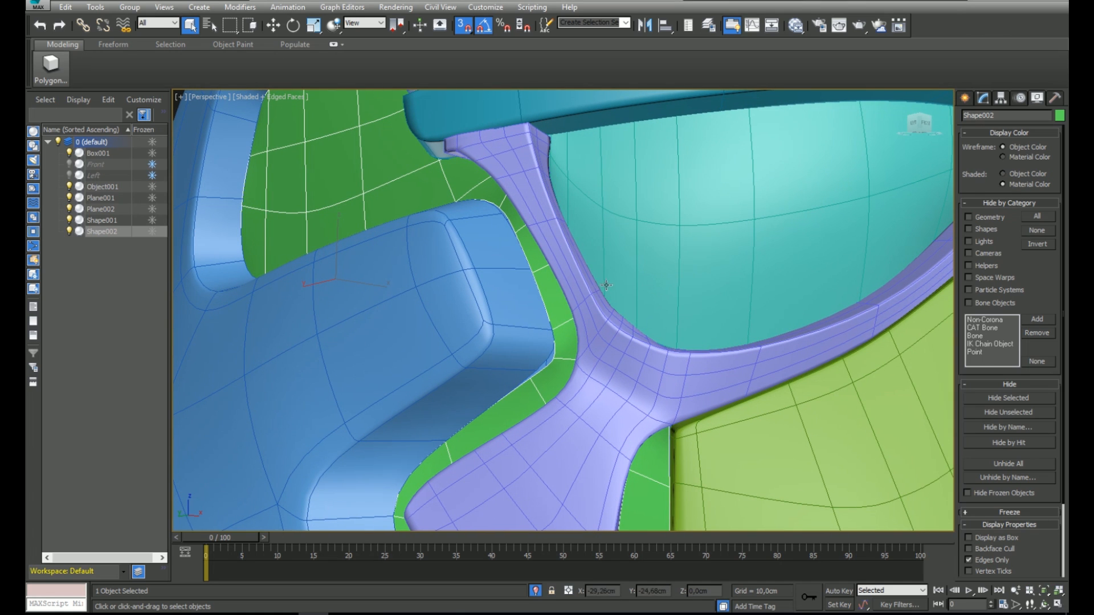
scroll(591, 331, "down", 10)
key("F4")
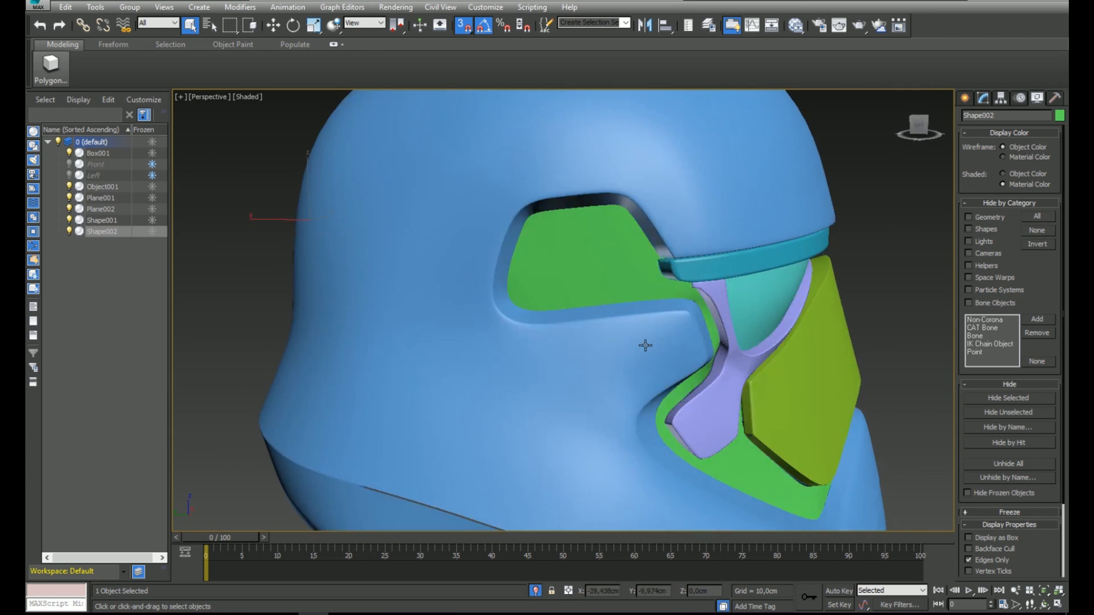
middle_click_drag(645, 346, 606, 285, "alt")
scroll(820, 271, "up", 5)
scroll(821, 271, "down", 2)
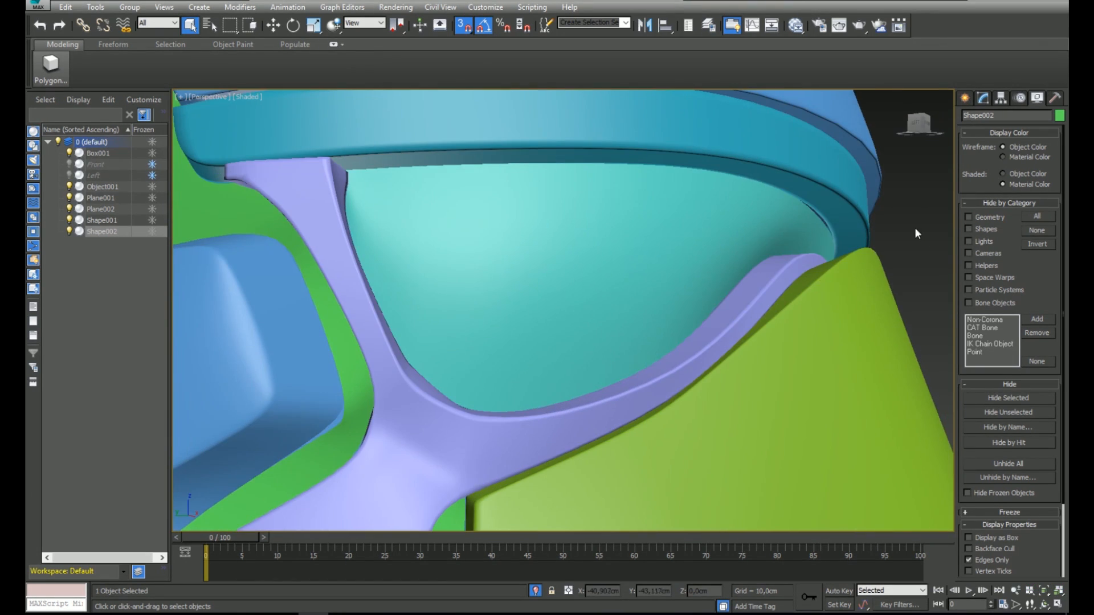
left_click(820, 240)
key("F4")
scroll(644, 348, "down", 3)
mouse_move(644, 348)
middle_mouse_down("alt")
mouse_move(613, 330)
mouse_move(657, 354)
mouse_move(649, 349)
middle_mouse_up("alt")
left_click(499, 301)
middle_click_drag(505, 308, 501, 329, "alt")
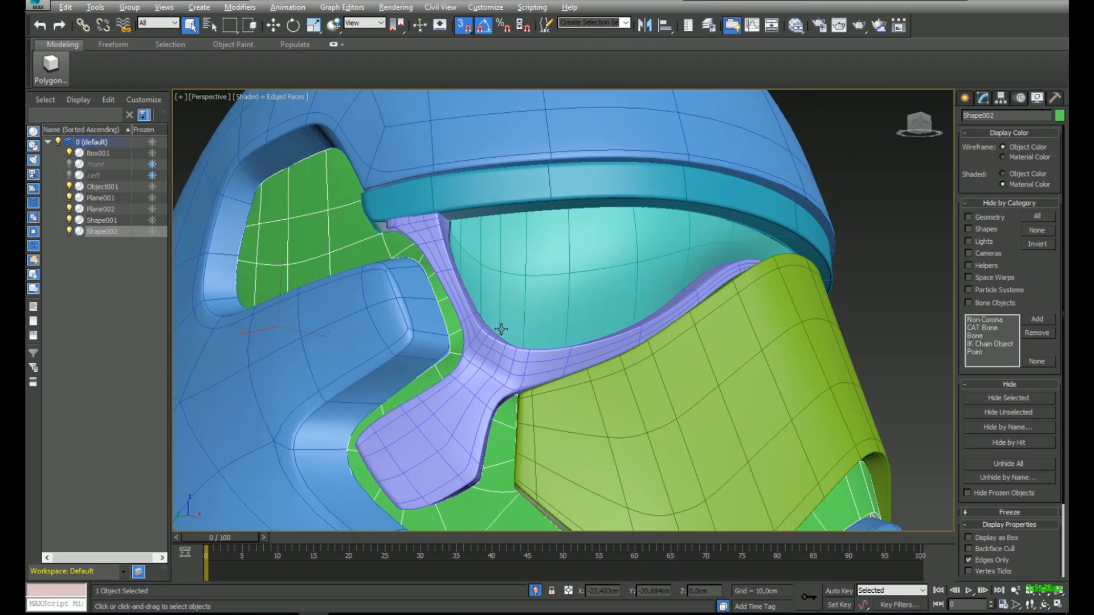
- Enter vertex editing on the green piece, select the vertex at the shell's inner corner beside the eye frame, and turn off 3D snapping
left_click(989, 99)
left_click(992, 178)
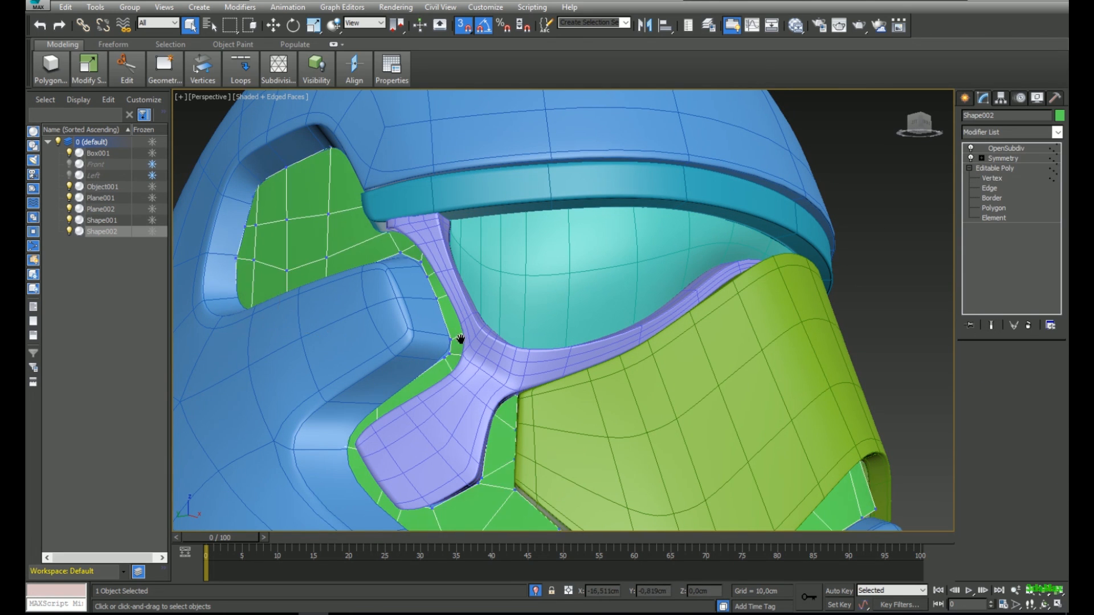
scroll(458, 341, "up", 5)
left_click(424, 393)
key("w")
middle_click_drag(426, 405, 496, 365, "alt")
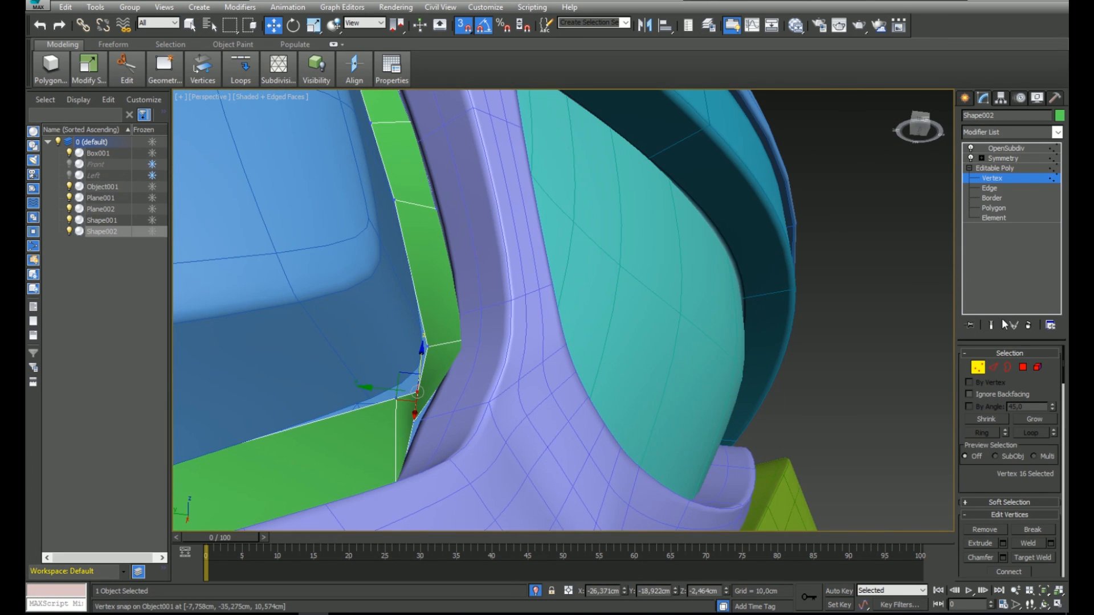
scroll(433, 399, "up", 6)
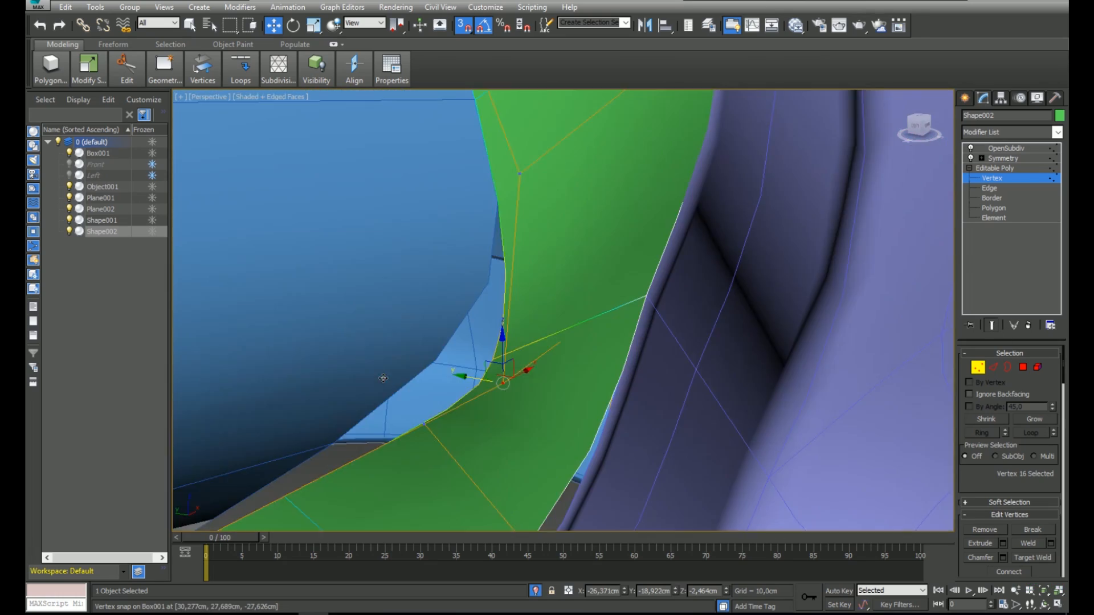
scroll(397, 369, "down", 8)
left_click(463, 25)
- Nudge the green piece's vertices at the shell's inner corner to close the gap against the shell
middle_click_drag(439, 143, 451, 177, "alt")
scroll(435, 291, "up", 5)
middle_click_drag(435, 290, 525, 323, "alt")
left_click_drag(521, 309, 520, 308)
middle_click_drag(519, 307, 528, 352, "alt")
scroll(530, 354, "up", 4)
left_click_drag(509, 332, 499, 314)
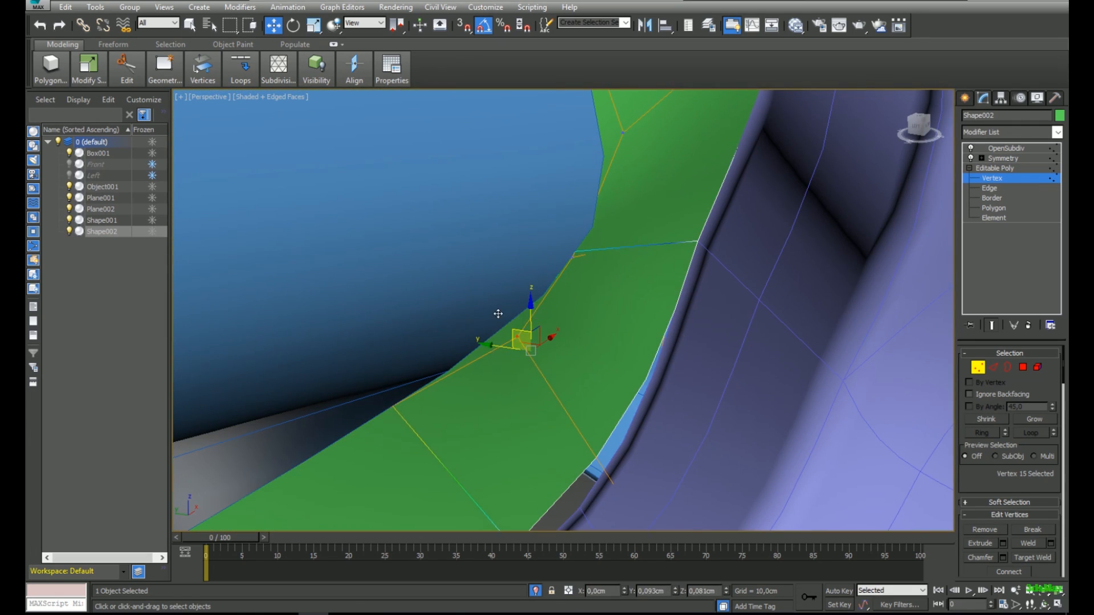
- Fit the border vertices at the shell's front corner near the brow band and at the side opening's upper rear corner
mouse_move(552, 234)
middle_mouse_down("alt")
mouse_move(521, 205)
mouse_move(588, 342)
mouse_move(729, 372)
middle_mouse_up("alt")
key("F3")
key("F3")
left_click(664, 349, "ctrl")
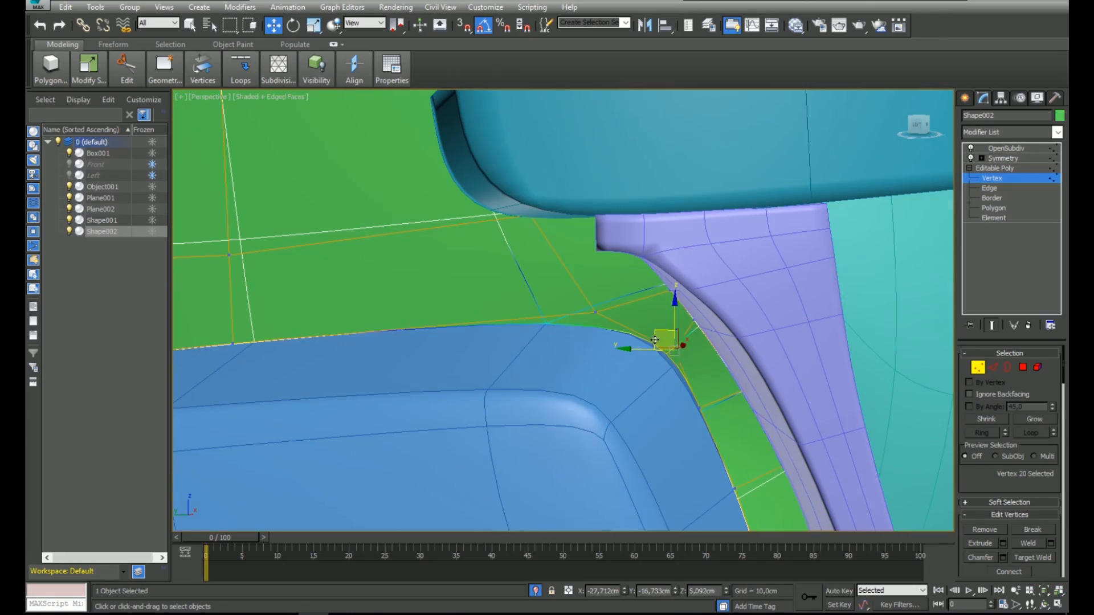
mouse_move(649, 334)
middle_mouse_down("alt")
mouse_move(584, 251)
mouse_move(610, 335)
mouse_move(363, 158)
mouse_move(500, 274)
mouse_move(505, 209)
mouse_move(541, 208)
mouse_move(515, 200)
middle_mouse_up("alt")
key("F3")
left_click(484, 201)
key("F3")
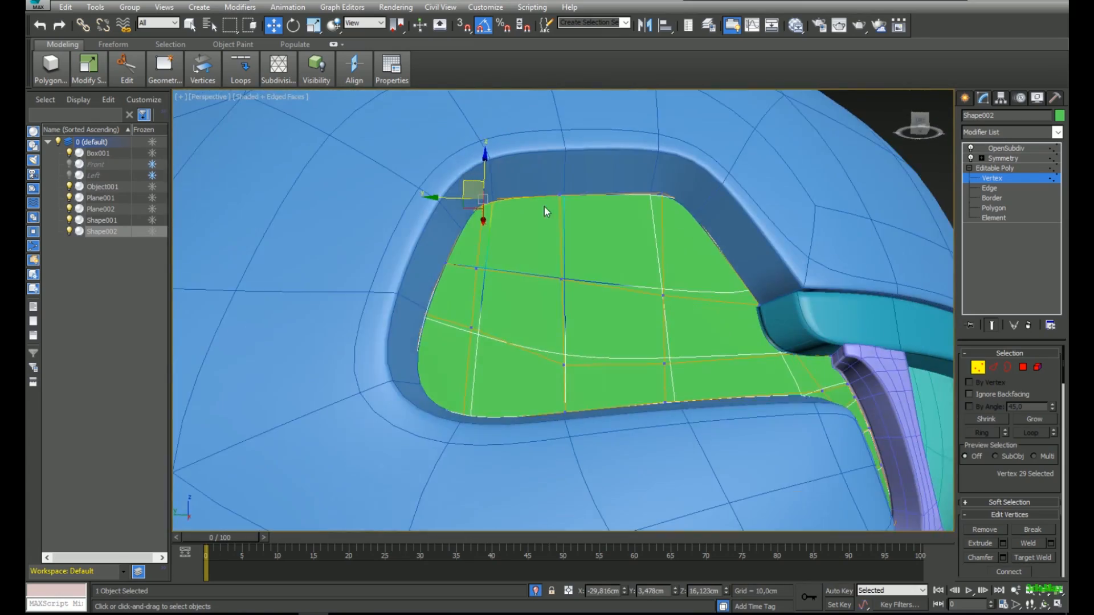
- Select the stray upper vertex behind the brow band and move it down and back toward the side opening
middle_click_drag(855, 427, 582, 280)
key("F3")
middle_click_drag(674, 315, 637, 256, "alt")
left_click(637, 255)
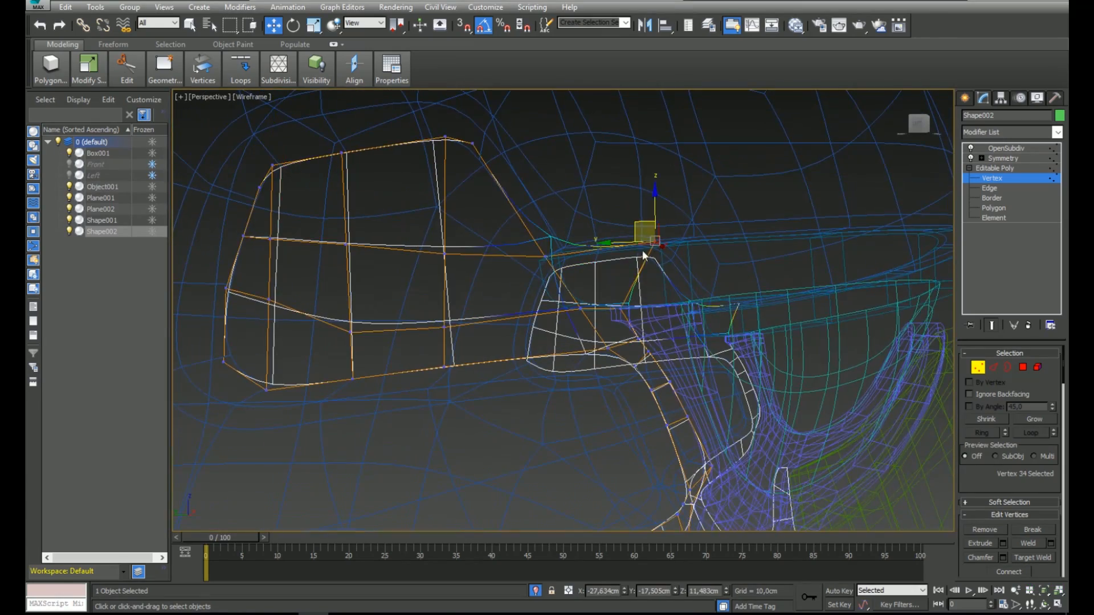
middle_click_drag(568, 227, 546, 231, "alt")
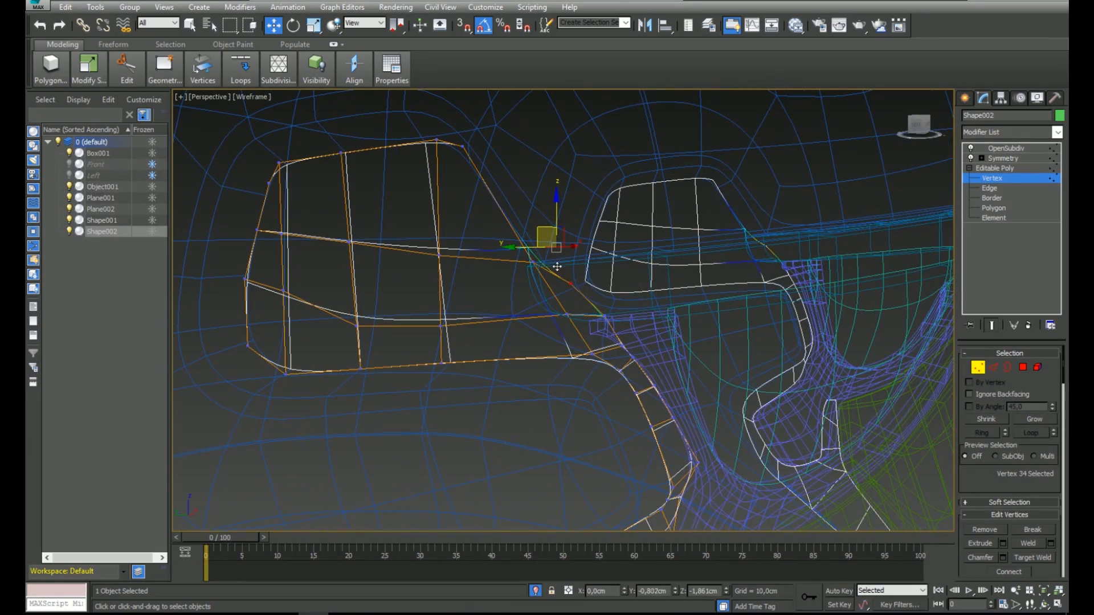
left_click_drag(561, 279, 561, 280)
- Select the vertex where the eye frame meets the brow band and shift it upward to fit behind them
key("F3")
mouse_move(562, 280)
middle_mouse_down("alt")
mouse_move(587, 268)
mouse_move(561, 285)
mouse_move(613, 386)
mouse_move(627, 254)
mouse_move(604, 239)
mouse_move(648, 246)
mouse_move(680, 376)
mouse_move(673, 364)
middle_mouse_up("alt")
key("F3")
key("F3")
key("F3")
left_click_drag(654, 328, 613, 355)
key("F3")
middle_click_drag(615, 352, 656, 324, "alt")
left_click_drag(633, 301, 638, 274)
middle_click_drag(570, 274, 488, 257, "alt")
- Select the border vertex on the cheek plate's lower edge and raise it slightly to tighten the gap
key("F3")
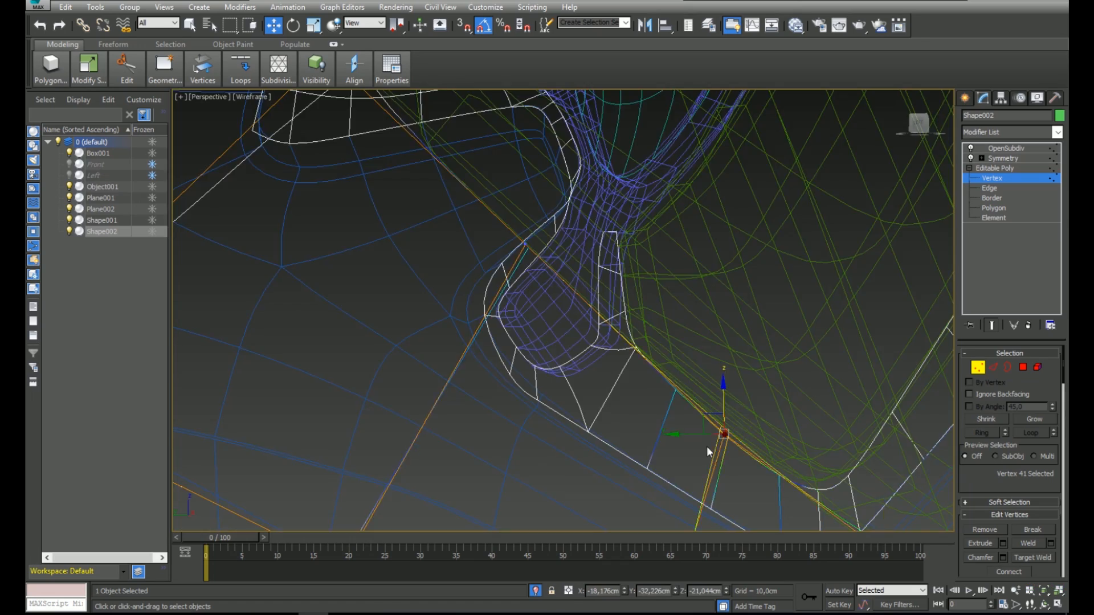
left_click_drag(709, 449, 736, 417)
key("F3")
scroll(723, 425, "up", 5)
left_click_drag(722, 388, 722, 379)
scroll(720, 378, "down", 5)
scroll(684, 393, "up", 5)
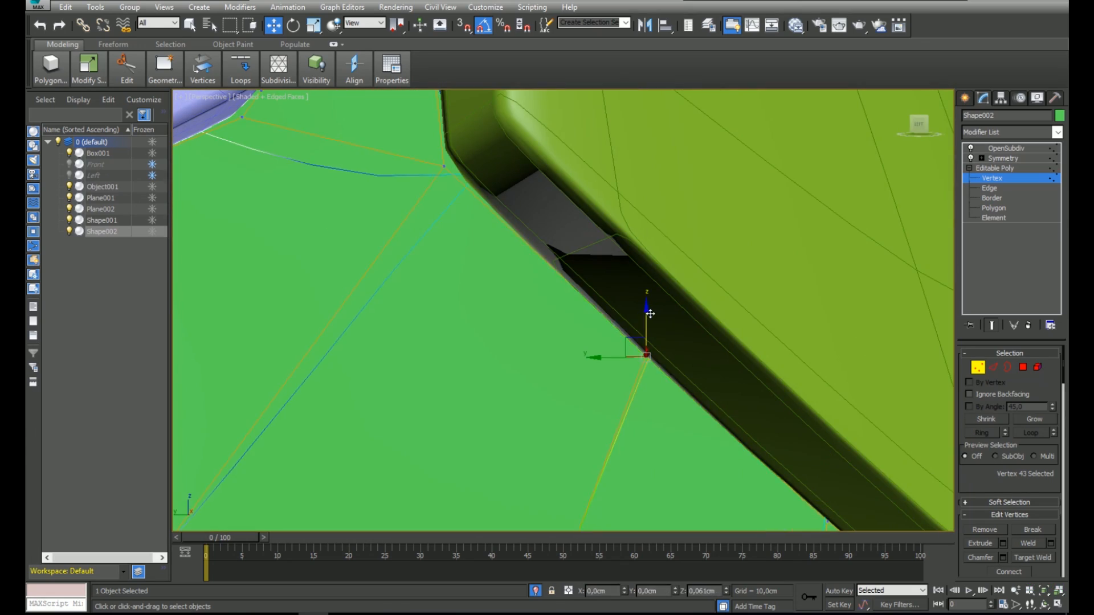
- Select the next border vertex below the cheek plate and examine the piece's edge there for gaps
scroll(661, 359, "down", 6)
key("F3")
mouse_move(671, 374)
middle_mouse_down("alt")
mouse_move(693, 342)
mouse_move(561, 367)
middle_mouse_up("alt")
left_click_drag(560, 367, 535, 392)
key("F3")
scroll(527, 390, "up", 4)
scroll(528, 390, "down", 4)
- Try lowering the border vertices above the chin part of the shell
mouse_move(527, 390)
middle_mouse_down("alt")
mouse_move(589, 339)
mouse_move(631, 362)
mouse_move(682, 285)
middle_mouse_up("alt")
scroll(630, 362, "up", 4)
key("F3")
left_click_drag(720, 267, 679, 302)
key("F3")
middle_click_drag(677, 301, 691, 263, "alt")
left_click_drag(716, 271, 715, 276)
middle_click_drag(715, 276, 676, 308, "alt")
scroll(677, 308, "up", 4)
key("ctrl+z")
- Lower the green piece's border vertices one after another along the chin shell's upper edge to cover the gap
left_click_drag(678, 287, 641, 318)
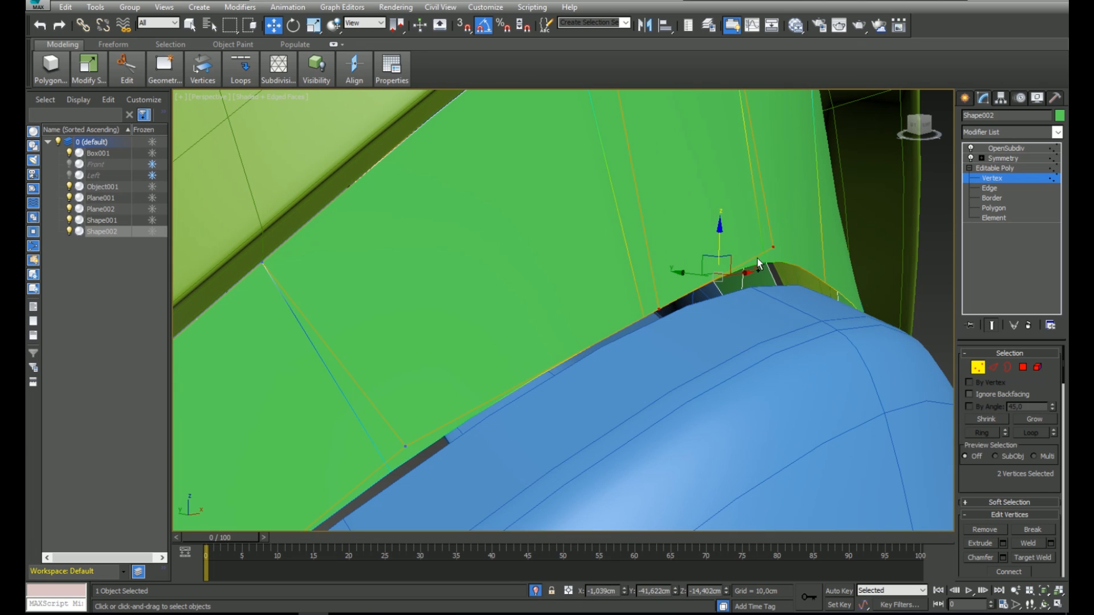
left_click_drag(718, 248, 717, 265)
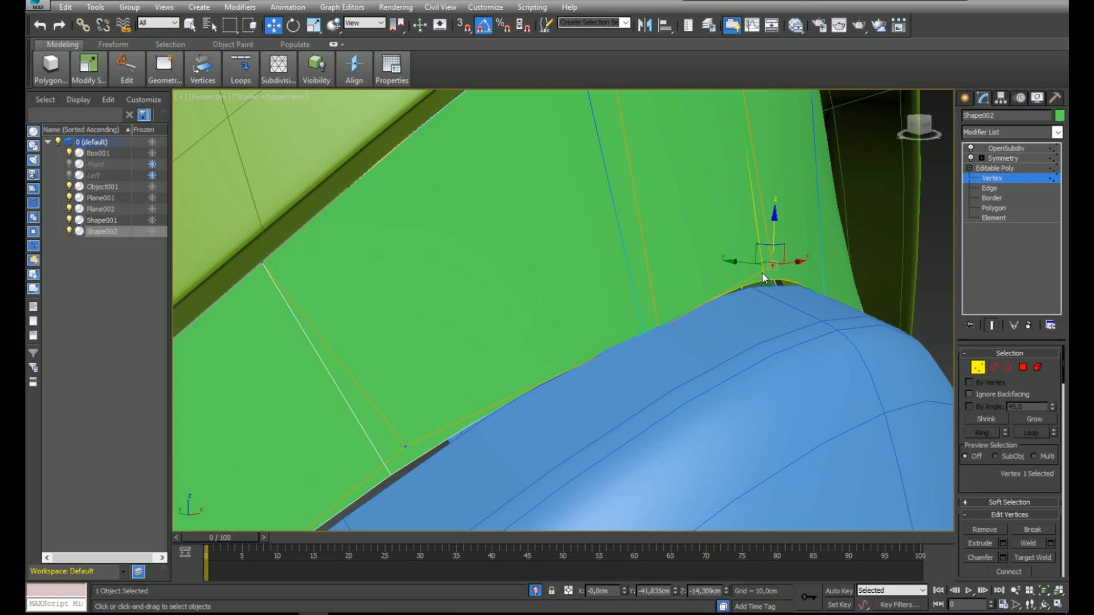
middle_click_drag(368, 493, 578, 384)
left_click(636, 310)
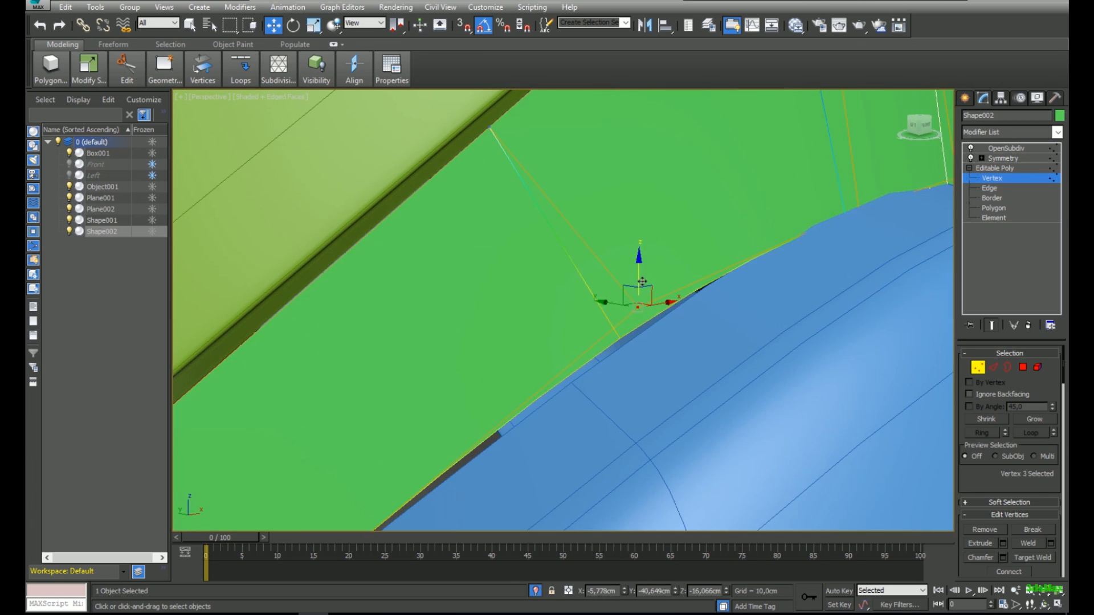
left_click_drag(639, 281, 637, 302)
middle_click_drag(609, 342, 533, 399)
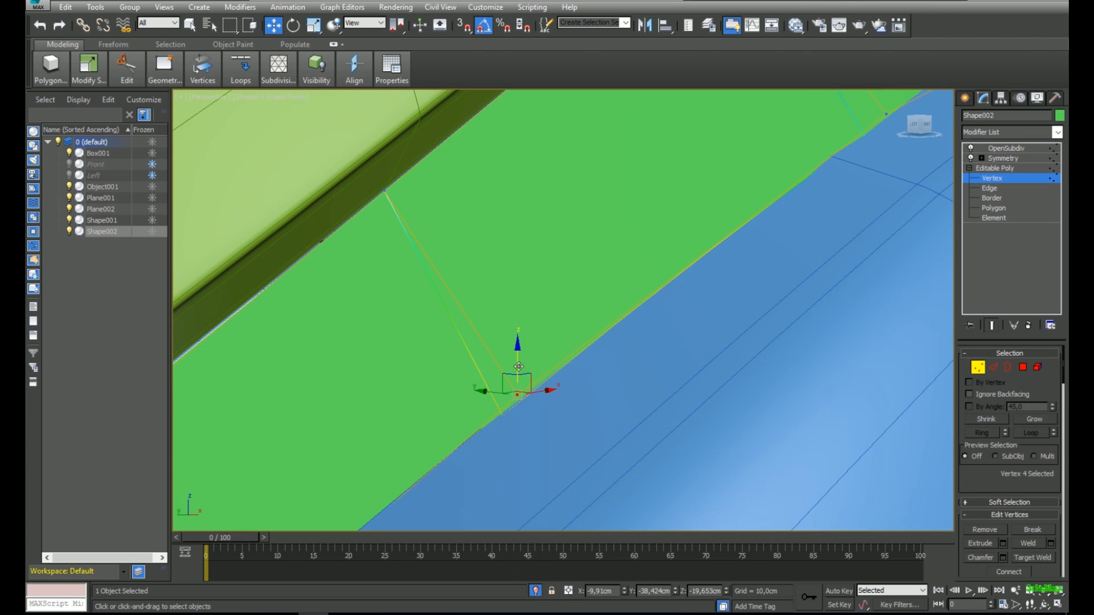
- Hide the edges, select the vertices along the cheek plate's lower border and nudge them to fit behind the plate
scroll(516, 373, "down", 5)
middle_click_drag(397, 297, 475, 481)
key("F4")
key("F3")
left_click_drag(740, 239, 598, 203)
key("F3")
middle_click_drag(577, 246, 600, 246, "alt")
key("F3")
left_click_drag(491, 359, 460, 388, "ctrl")
key("F3")
left_click_drag(606, 234, 606, 233)
- Select the border vertex midway along the cheek plate's lower front edge and check its fit behind the plate
middle_click_drag(319, 439, 479, 348)
middle_click_drag(479, 347, 618, 333, "alt")
key("F3")
left_click_drag(599, 362, 649, 320)
key("F3")
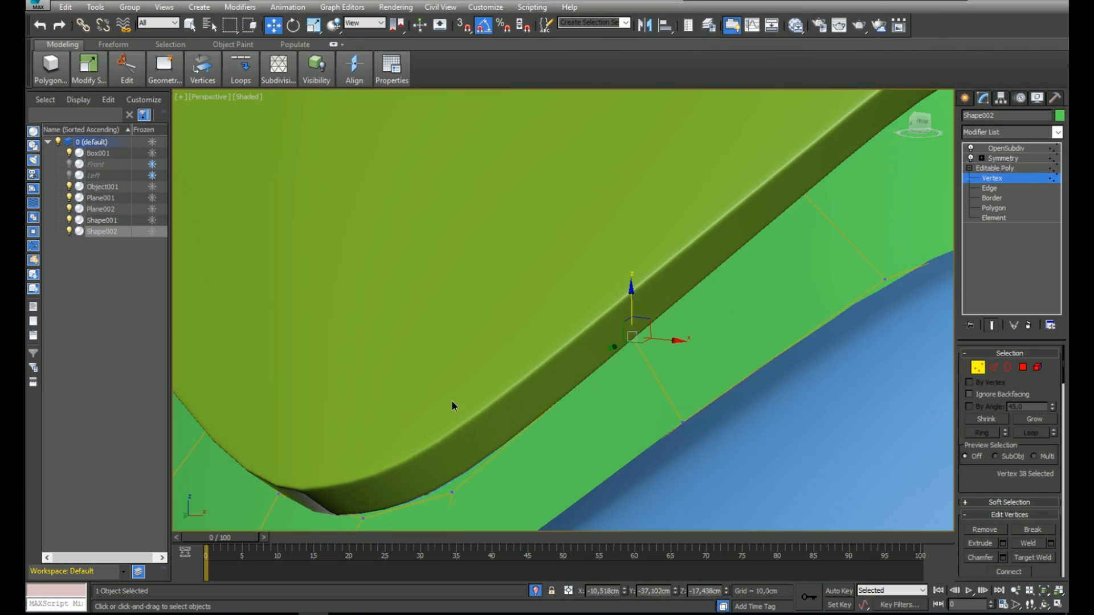
middle_click_drag(513, 370, 707, 376)
mouse_move(644, 362)
middle_mouse_down("alt")
mouse_move(550, 354)
mouse_move(593, 370)
mouse_move(645, 367)
middle_mouse_up("alt")
scroll(608, 360, "down", 5)
- Leave vertex editing and check the smoothed green piece at the OpenSubdiv level
left_click(1009, 170)
left_click(1014, 148)
middle_click_drag(777, 273, 719, 324, "alt")
scroll(715, 320, "up", 6)
key("F3")
- Return to vertex editing and move the border vertex at the eye frame's inner bend farther under the frame
left_click(999, 173)
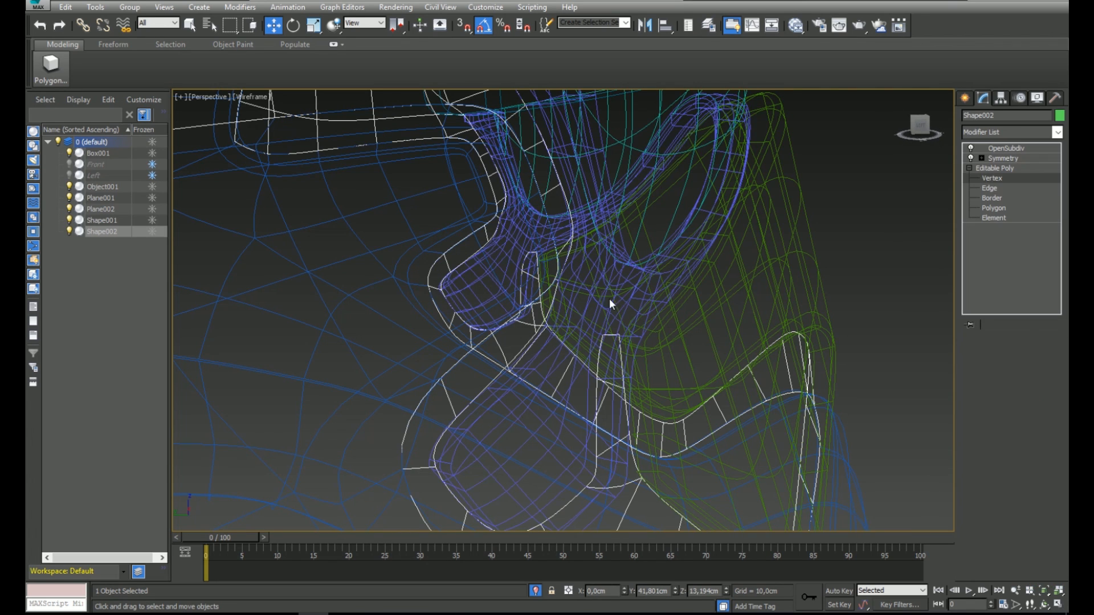
key("F3")
scroll(547, 276, "up", 5)
key("F3")
left_click(518, 269)
mouse_move(542, 286)
middle_mouse_down("alt")
mouse_move(571, 261)
mouse_move(549, 341)
middle_mouse_up("alt")
key("F3")
middle_click_drag(494, 273, 571, 346, "alt")
middle_click_drag(505, 255, 565, 317, "alt")
middle_click_drag(557, 269, 523, 272, "alt")
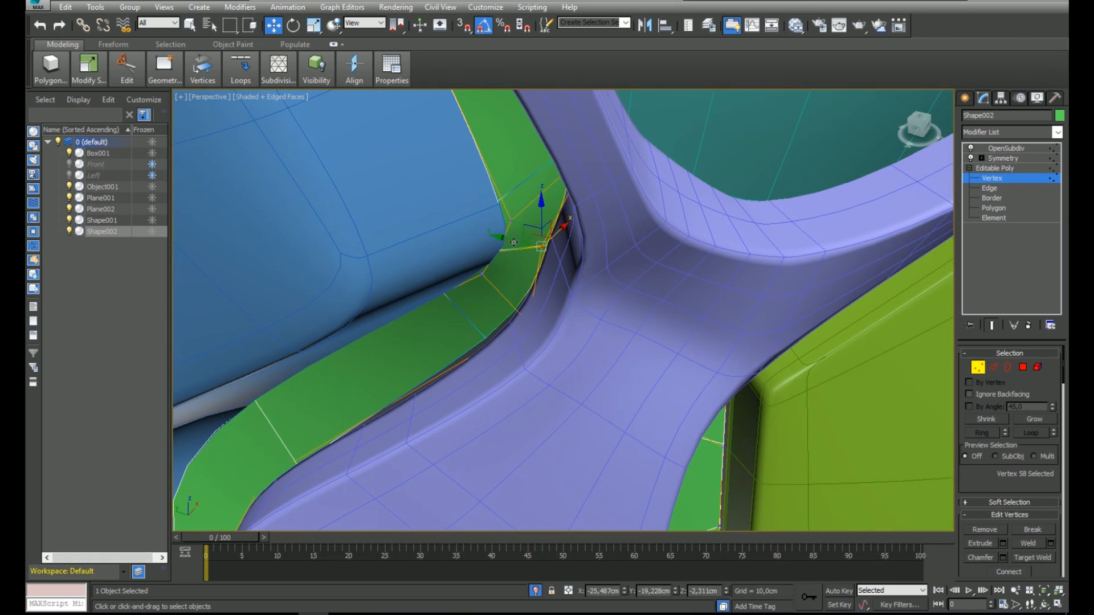
left_click_drag(530, 236, 550, 250)
mouse_move(561, 263)
middle_mouse_down("alt")
mouse_move(583, 286)
mouse_move(623, 269)
mouse_move(566, 248)
mouse_move(501, 286)
mouse_move(532, 310)
middle_mouse_up("alt")
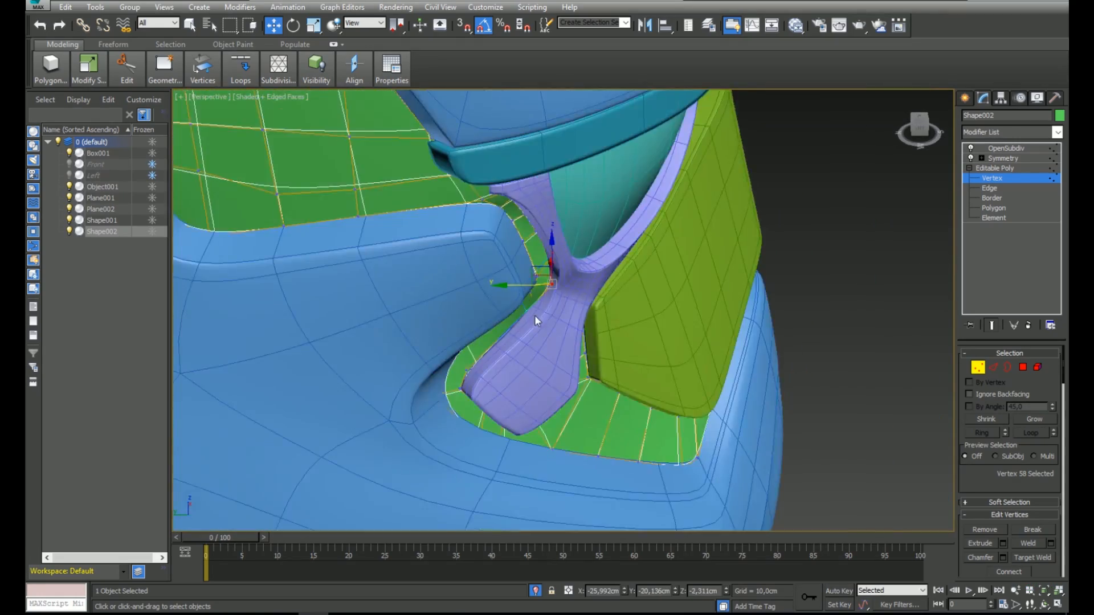
- Select the next border vertex below the eye frame's bend and adjust it along the X axis
key("F3")
key("F3")
scroll(530, 297, "up", 3)
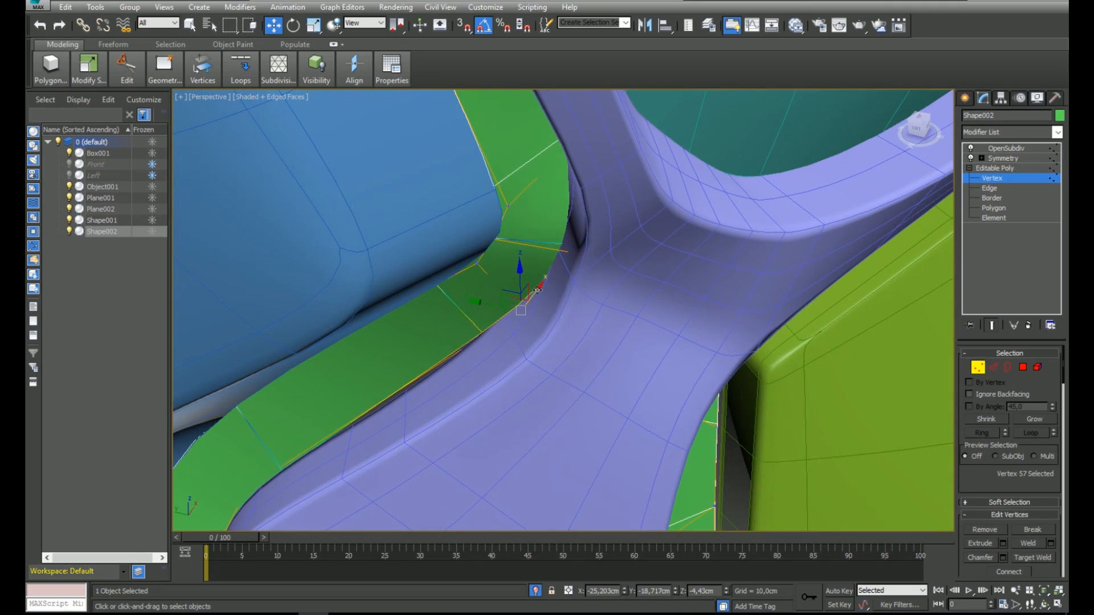
mouse_move(530, 302)
middle_mouse_down("alt")
mouse_move(586, 276)
mouse_move(603, 249)
mouse_move(519, 274)
mouse_move(508, 313)
mouse_move(427, 366)
mouse_move(496, 330)
mouse_move(478, 306)
mouse_move(447, 326)
middle_mouse_up("alt")
- Select the two border vertices at the rear corner of the eye frame's lower lobe and nudge them beneath it
key("F3")
left_click_drag(344, 366, 374, 392)
key("F3")
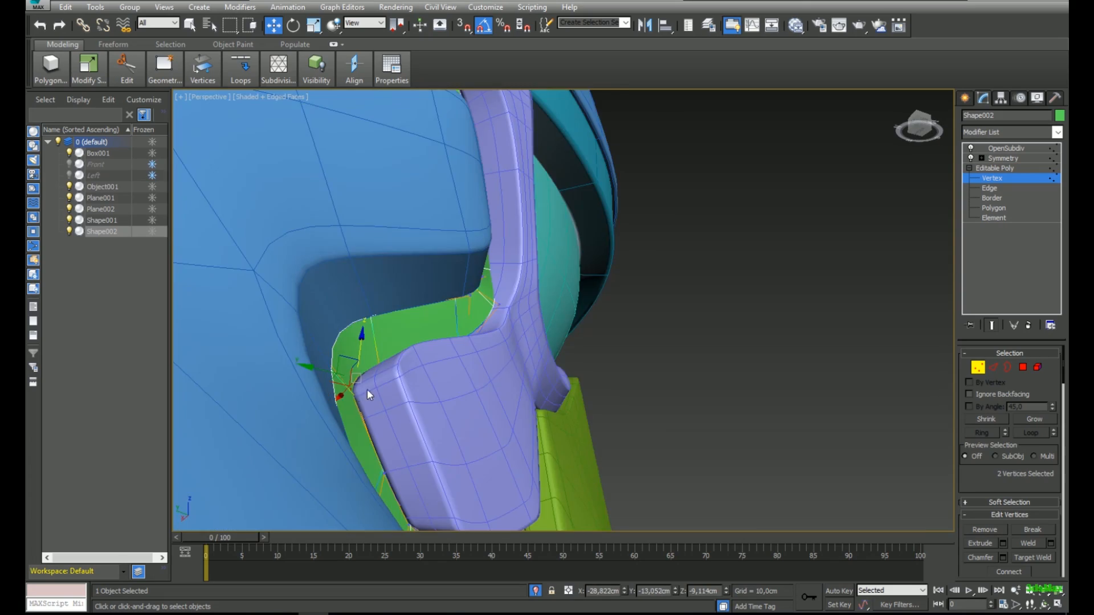
middle_click_drag(317, 367, 357, 383, "alt")
left_click_drag(360, 396, 359, 397)
mouse_move(360, 399)
middle_mouse_down("alt")
mouse_move(367, 466)
mouse_move(463, 375)
mouse_move(434, 326)
mouse_move(532, 298)
mouse_move(601, 306)
mouse_move(521, 255)
mouse_move(661, 277)
mouse_move(635, 290)
mouse_move(530, 261)
mouse_move(501, 266)
mouse_move(657, 290)
mouse_move(490, 244)
mouse_move(443, 259)
mouse_move(479, 251)
mouse_move(459, 261)
mouse_move(495, 285)
middle_mouse_up("alt")
- Reselect the border vertex below the eye frame's bend, refine its position under the frame and check it in wireframe
key("F3")
key("F3")
left_click(490, 244)
key("F3")
key("F3")
key("F3")
mouse_move(352, 410)
middle_mouse_down("alt")
mouse_move(342, 415)
mouse_move(427, 365)
mouse_move(429, 350)
middle_mouse_up("alt")
scroll(342, 416, "down", 3)
scroll(453, 331, "up", 3)
key("F3")
key("F3")
scroll(471, 348, "down", 3)
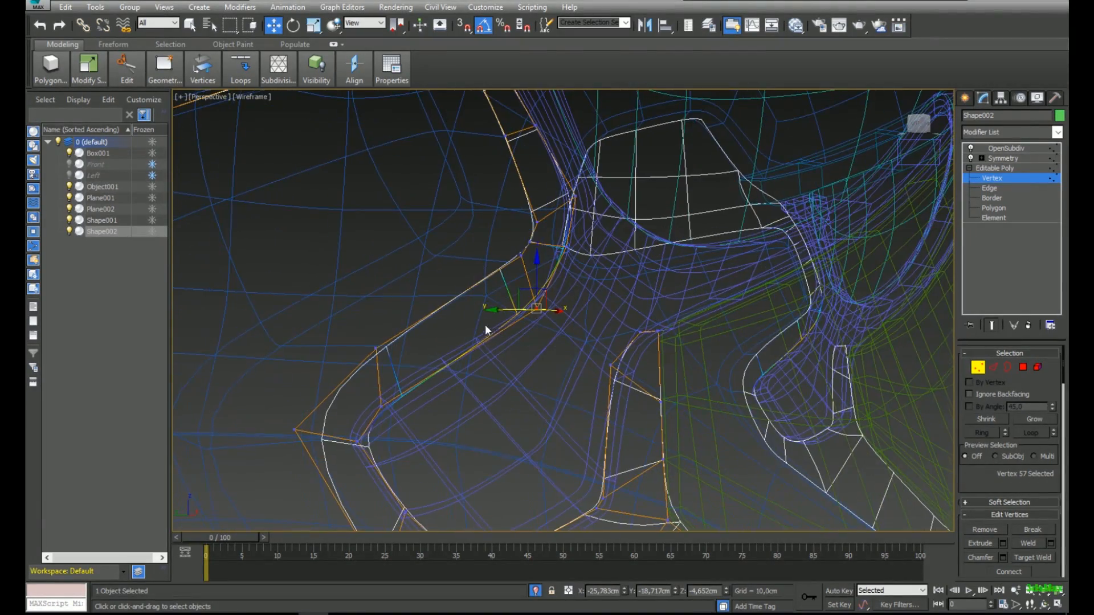
- Connect the two long border edges of the strip below the eye frame's bend with a new cross edge, returning to vertex editing
key("2")
left_click_drag(481, 377, 456, 279)
right_click(477, 322)
left_click(367, 367)
left_click(568, 371)
key("1")
scroll(519, 325, "up", 5)
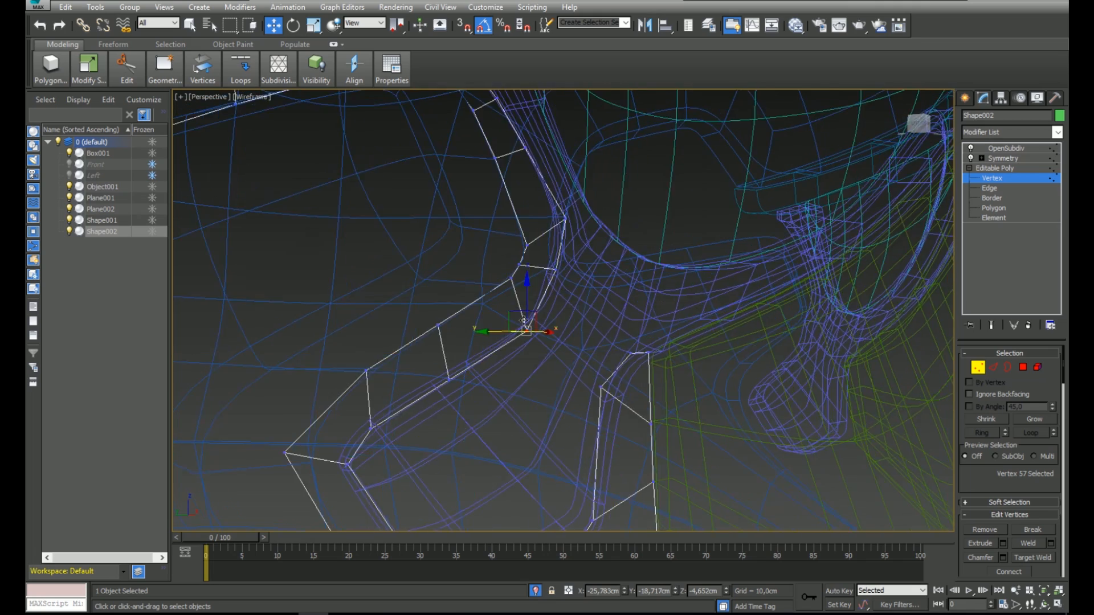
- Nudge the border vertex below the eye frame's bend along Z and the one above it along Y to tuck them under the frame
key("F3")
middle_click_drag(465, 344, 480, 317, "alt")
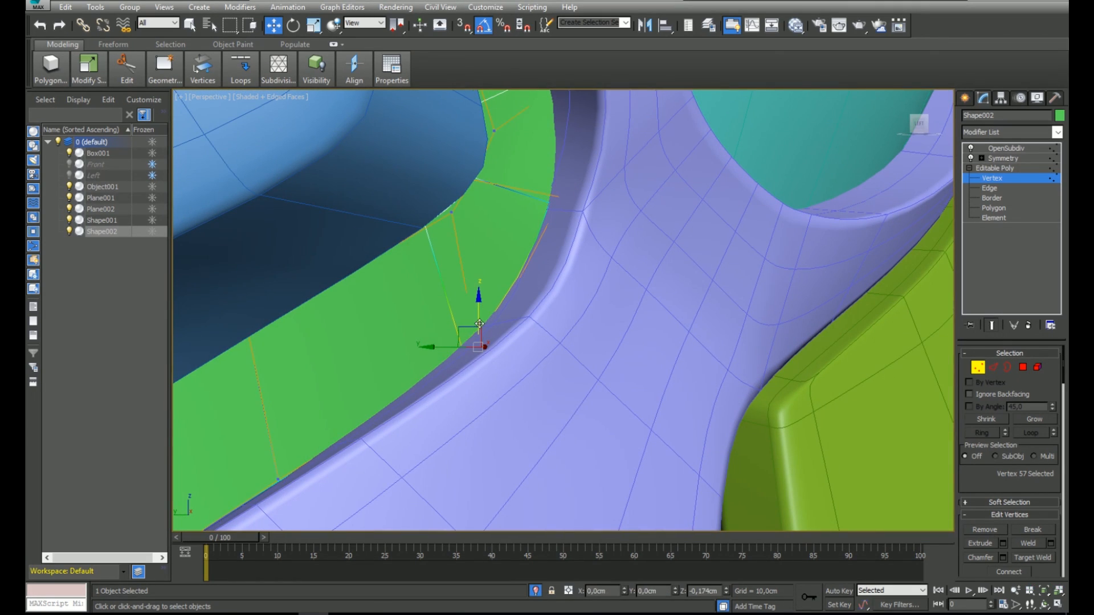
left_click(559, 197)
middle_click_drag(557, 208, 527, 242, "alt")
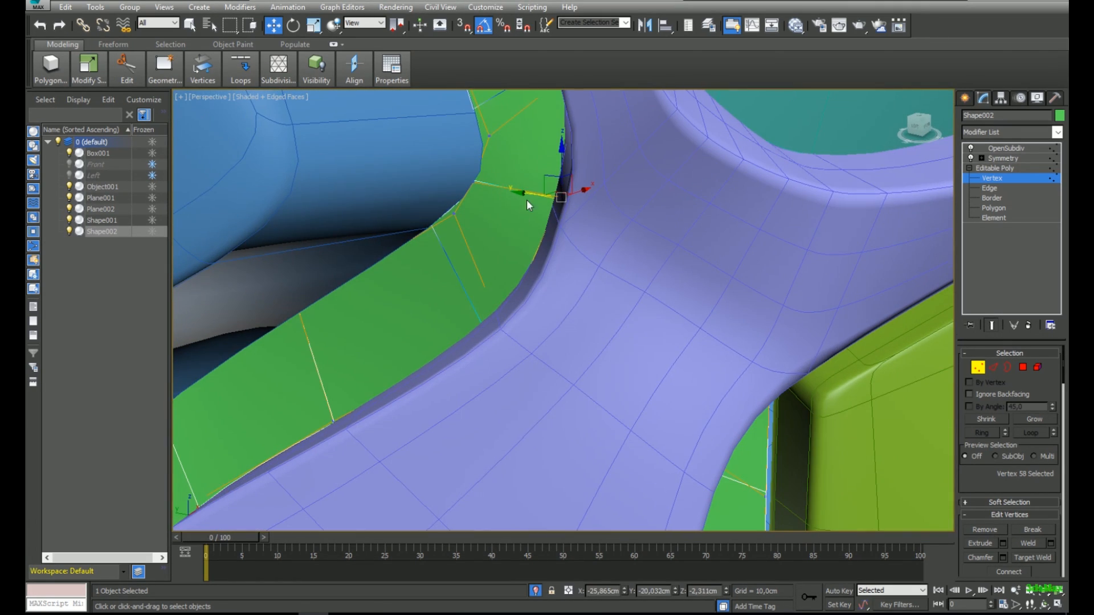
left_click_drag(534, 193, 536, 193)
scroll(547, 203, "down", 5)
middle_click_drag(565, 216, 587, 251, "alt")
scroll(581, 232, "down", 4)
key("F4")
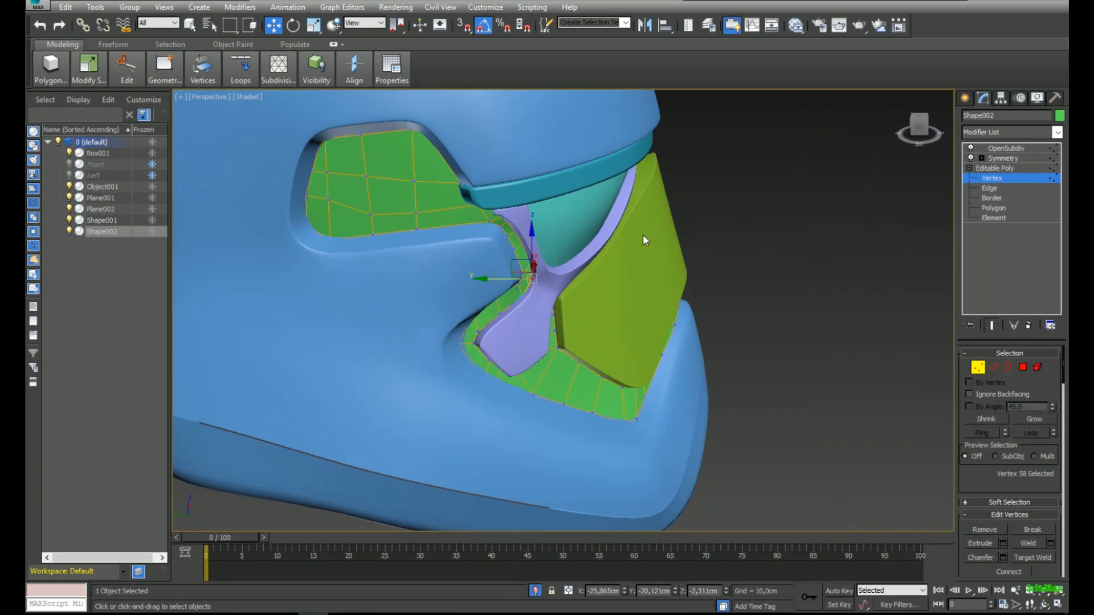
- Leave vertex editing for the OpenSubdiv level and show the smoothed, mirrored piece in the front wireframe view
left_click(1005, 169)
left_click(1017, 149)
mouse_move(755, 235)
middle_mouse_down()
mouse_move(767, 264)
mouse_move(640, 239)
mouse_move(448, 258)
mouse_move(621, 264)
mouse_move(645, 220)
mouse_move(559, 303)
mouse_move(672, 319)
mouse_move(741, 370)
mouse_move(661, 295)
middle_mouse_up()
key("F4")
key("f")
key("F3")
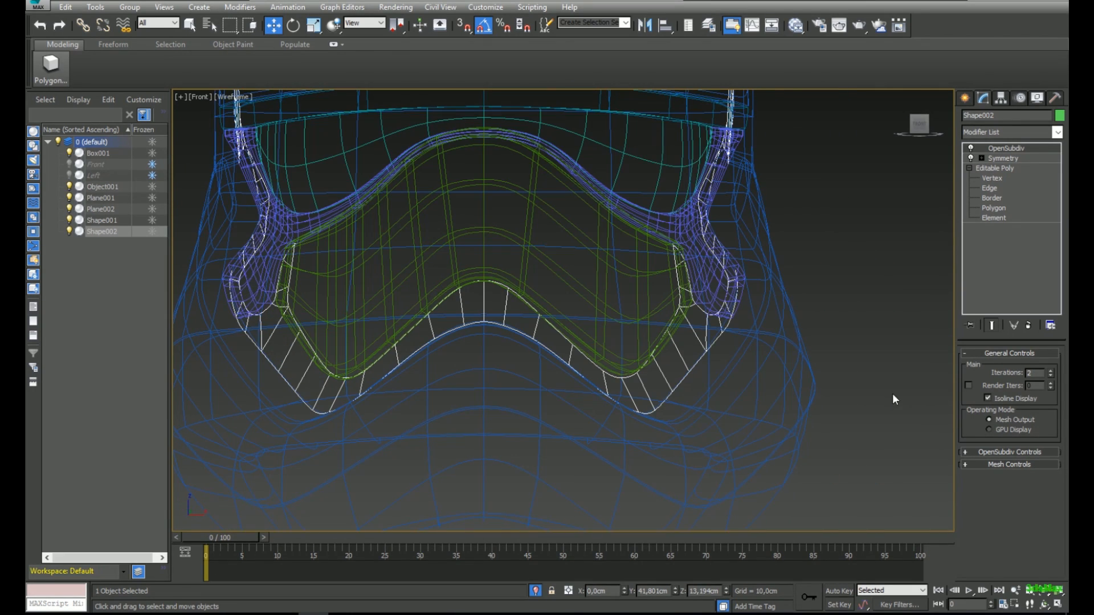
- Select the cheek plate and add a Symmetry modifier between its Editable Poly base and TurboSmooth
left_click(531, 271)
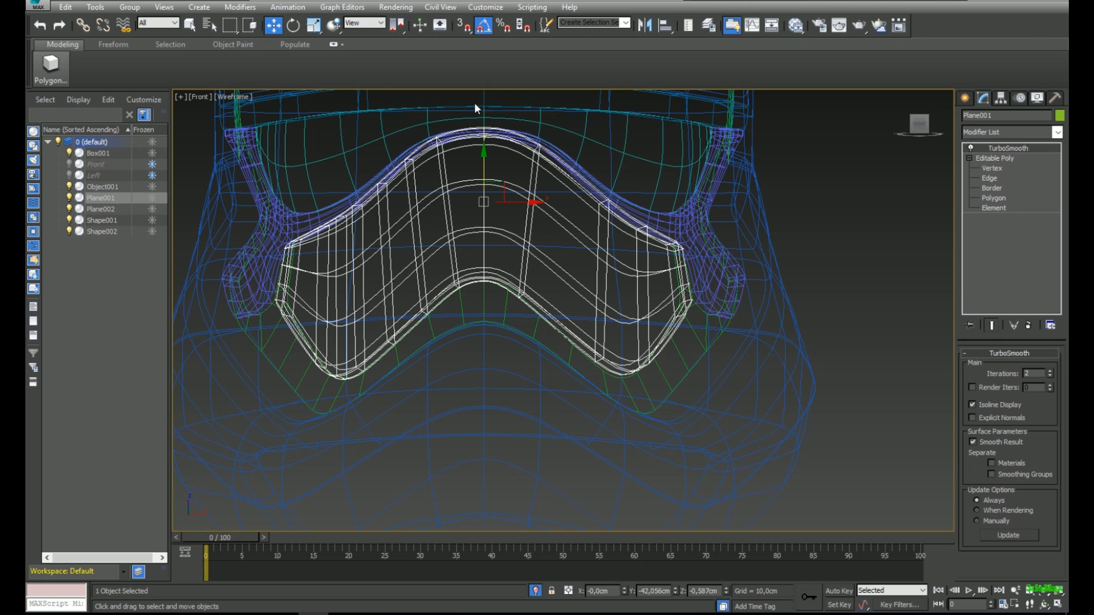
left_click(991, 157)
left_click(1006, 132)
type("sy")
key("Return")
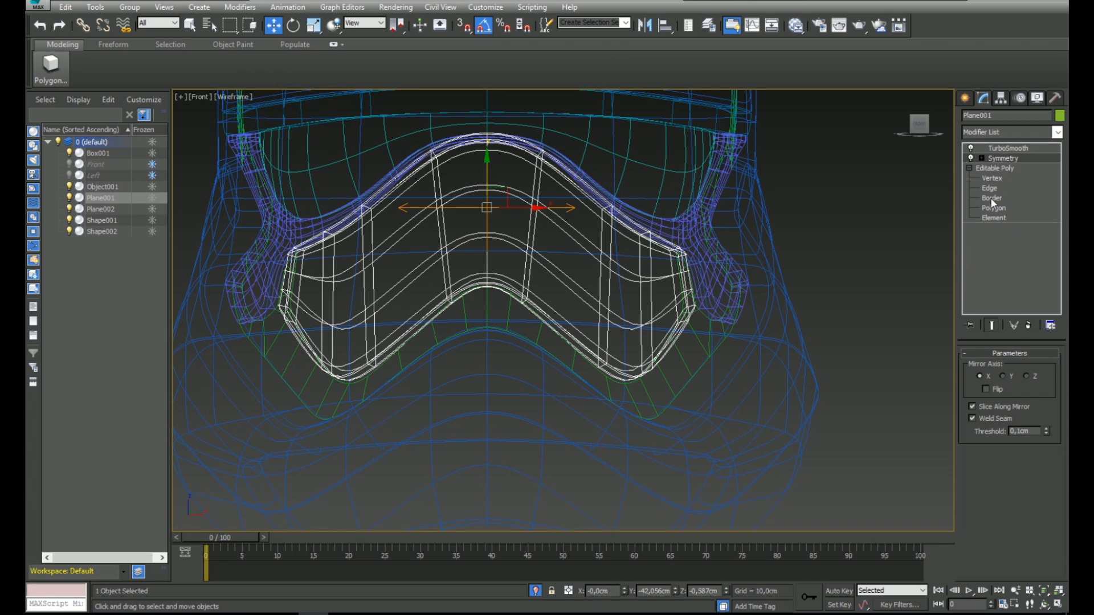
- Select all polygons on the right half of the cheek plate's base mesh and delete them
left_click(1007, 169)
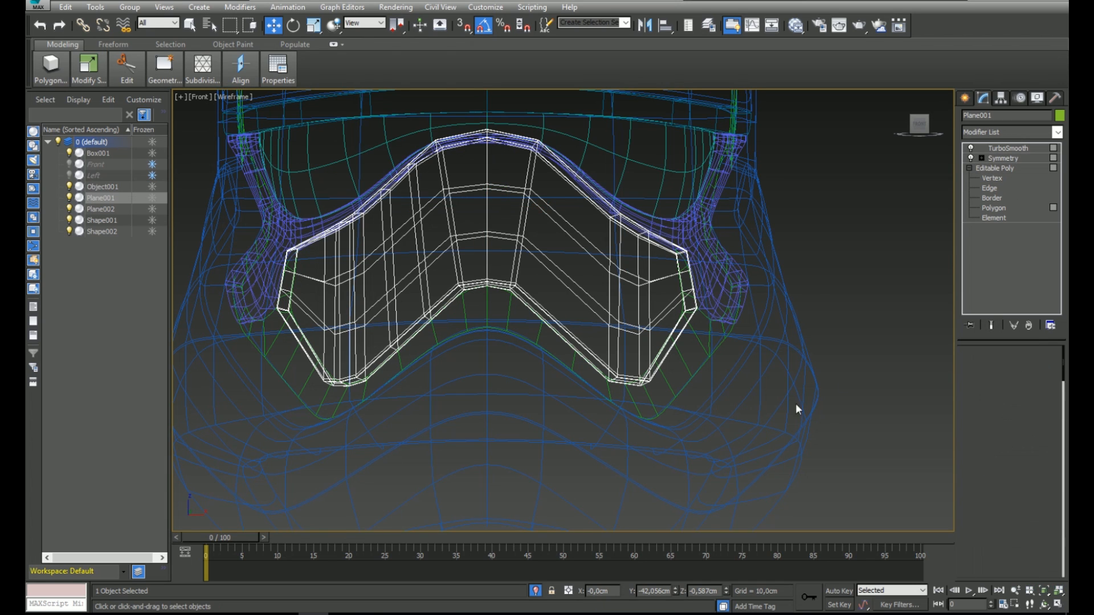
key("4")
left_click_drag(525, 130, 791, 222)
key("Delete")
- Flip the cheek plate's Symmetry on the X mirror axis, then return to the TurboSmooth level
left_click(1003, 158)
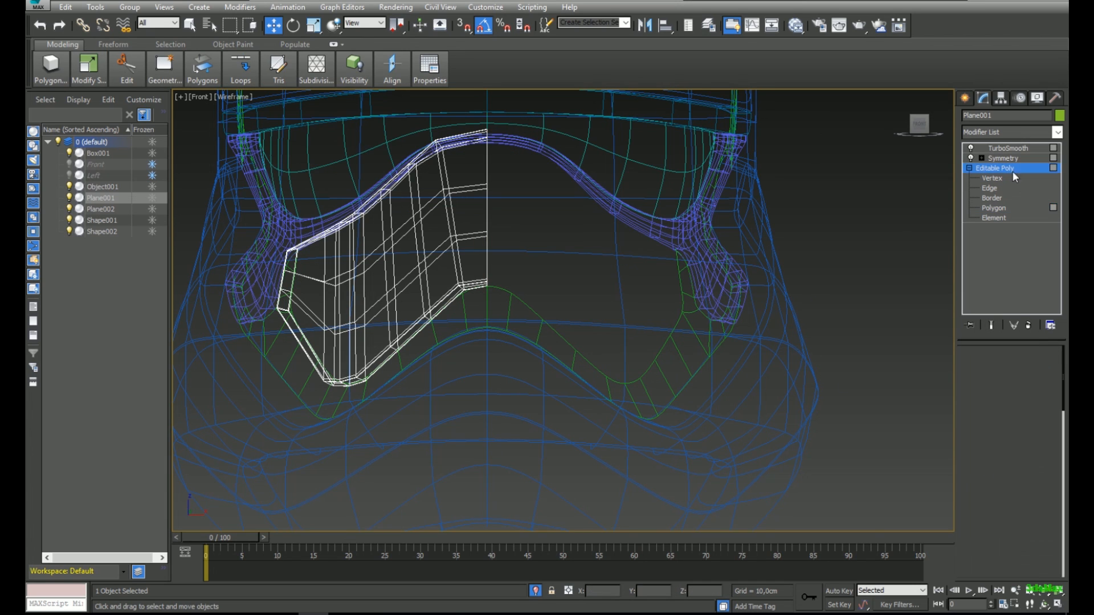
left_click(1013, 148)
left_click(1015, 158)
left_click(993, 389)
left_click(1008, 148)
- Examine the mirrored cheek plate on the shaded helmet from several perspective angles
key("F3")
mouse_move(584, 310)
middle_mouse_down()
mouse_move(616, 292)
mouse_move(579, 300)
mouse_move(674, 312)
mouse_move(672, 288)
middle_mouse_up()
key("p")
scroll(598, 262, "down", 4)
middle_click_drag(598, 262, 625, 274, "alt")
scroll(588, 298, "down", 3)
scroll(589, 298, "up", 2)
middle_click_drag(569, 344, 604, 308, "alt")
left_click(774, 294)
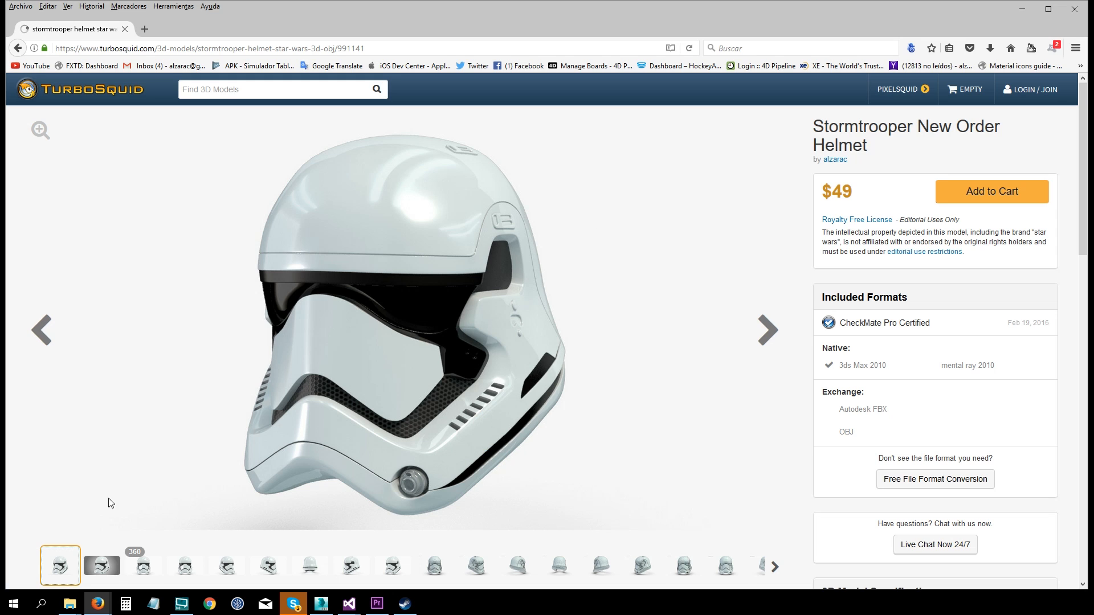
- Browse the shaded and 360-degree renders of the Stormtrooper New Order Helmet on its TurboSquid page in the browser
left_click(104, 566)
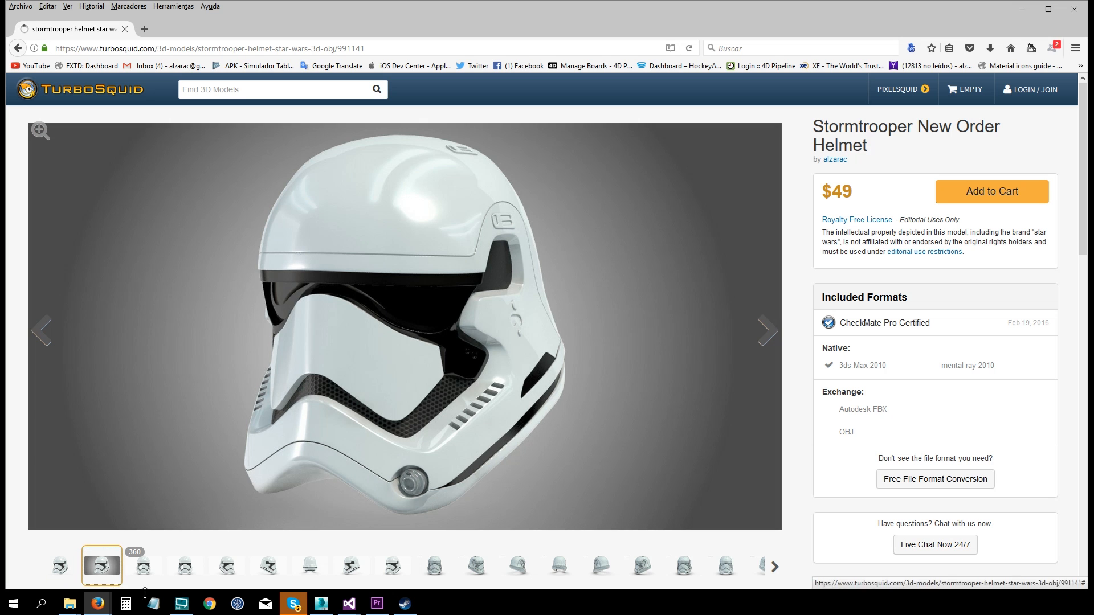
left_click(143, 566)
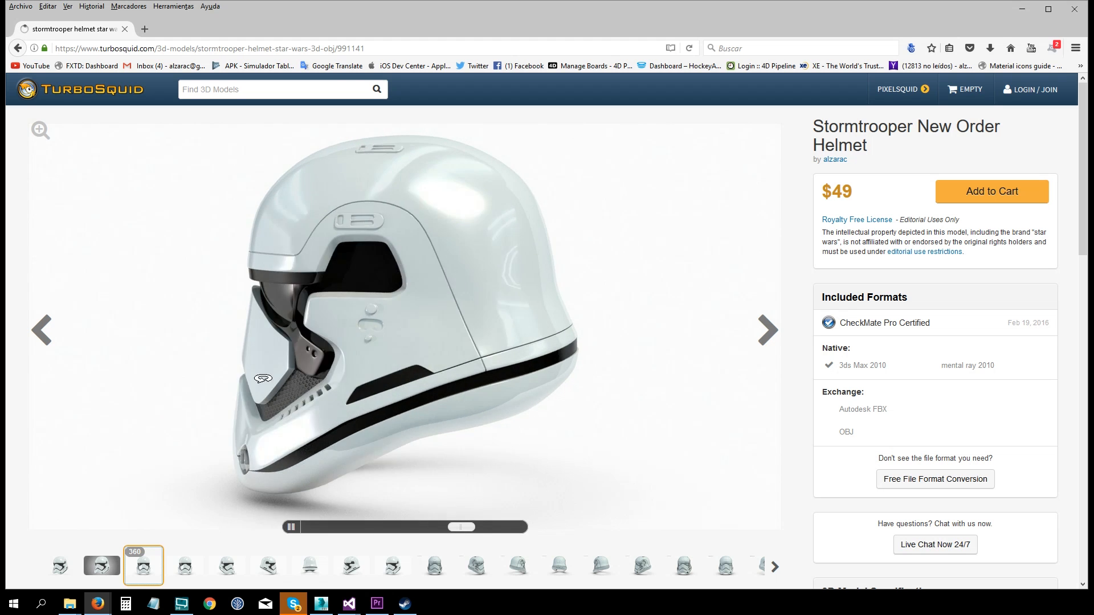
left_click(185, 566)
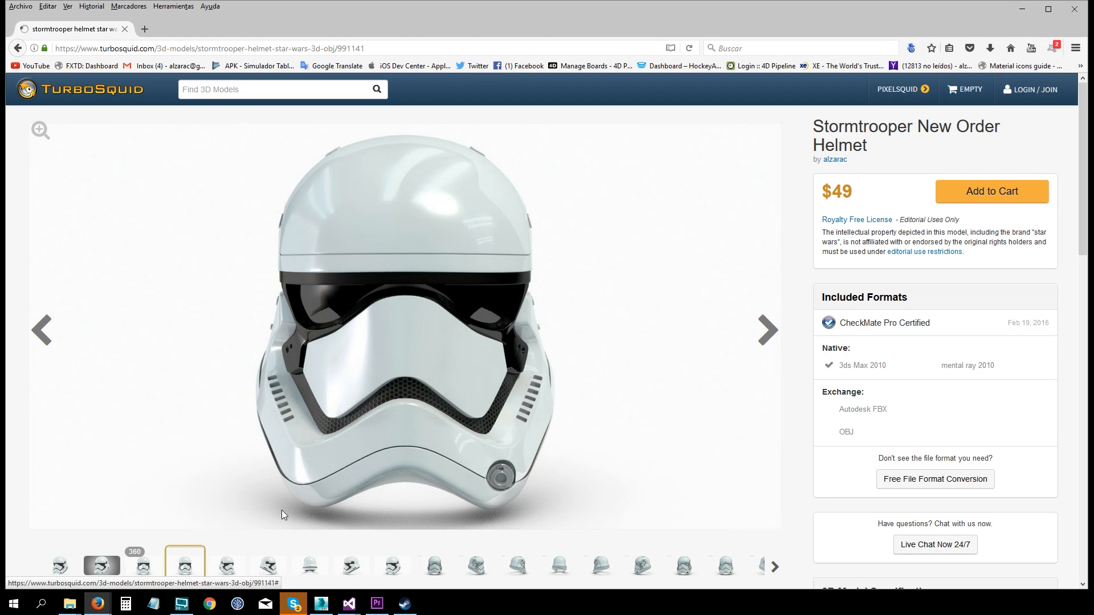
left_click(228, 566)
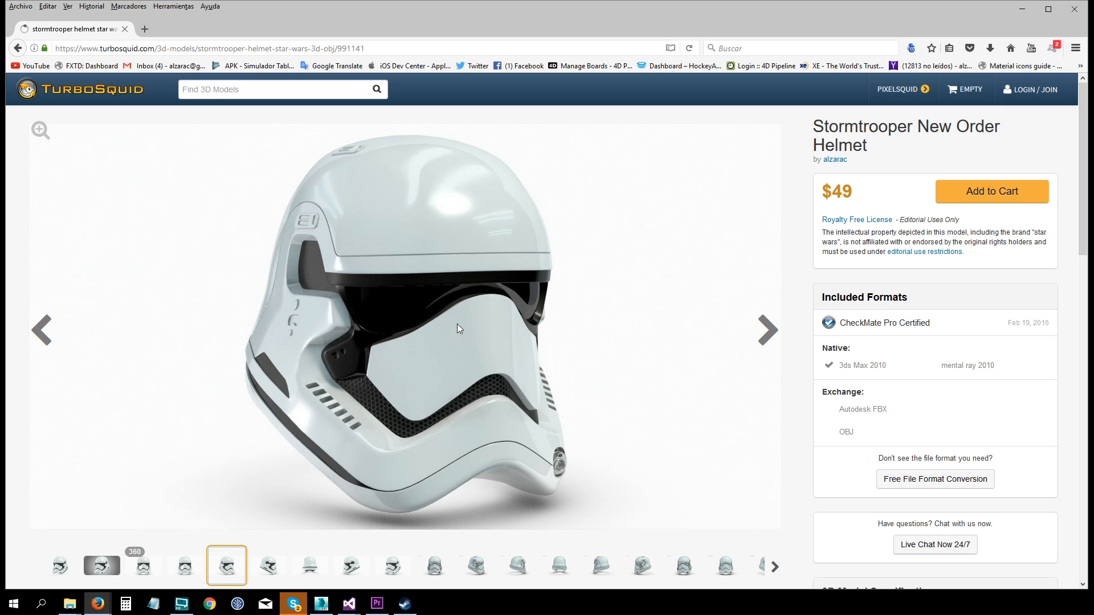
left_click(270, 567)
left_click(314, 569)
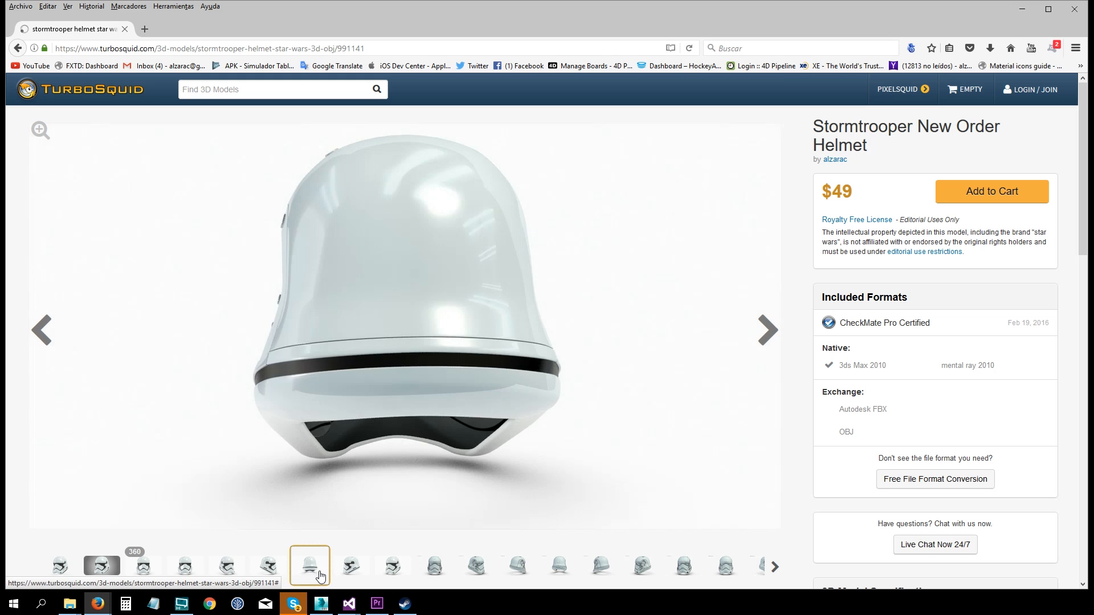
left_click(353, 568)
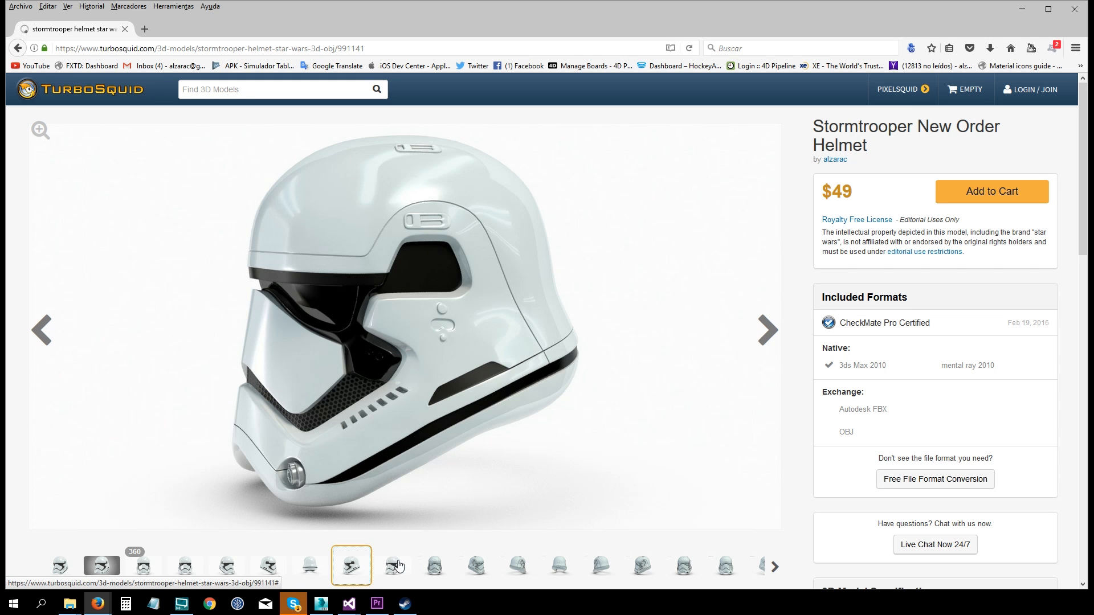
left_click(403, 570)
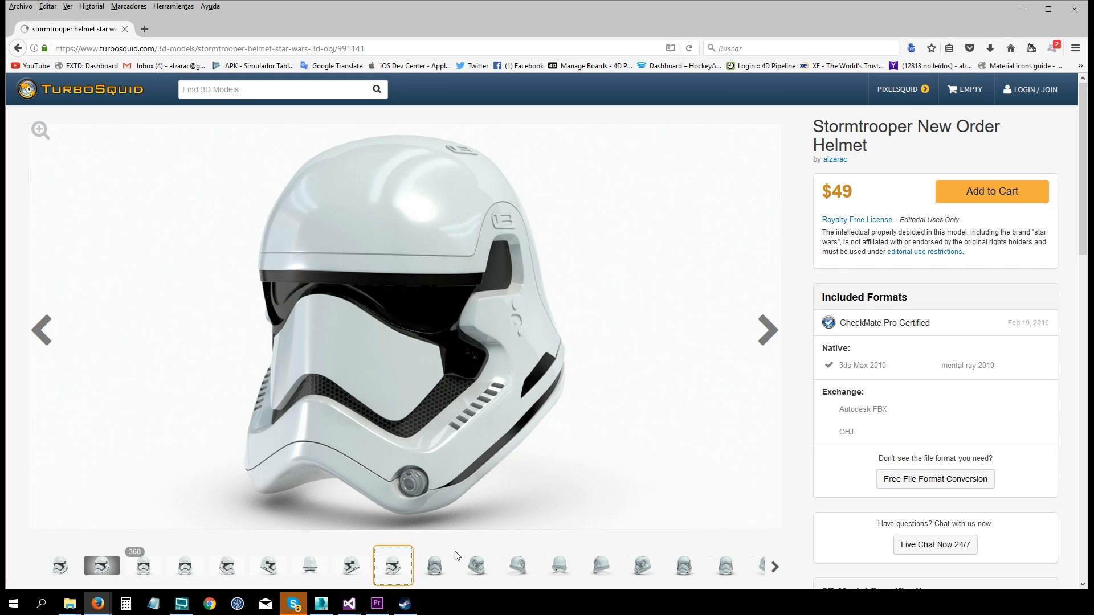
- View the helmet's Turbosmooth Level 2 wireframe renders from the front, sides and back
left_click(444, 571)
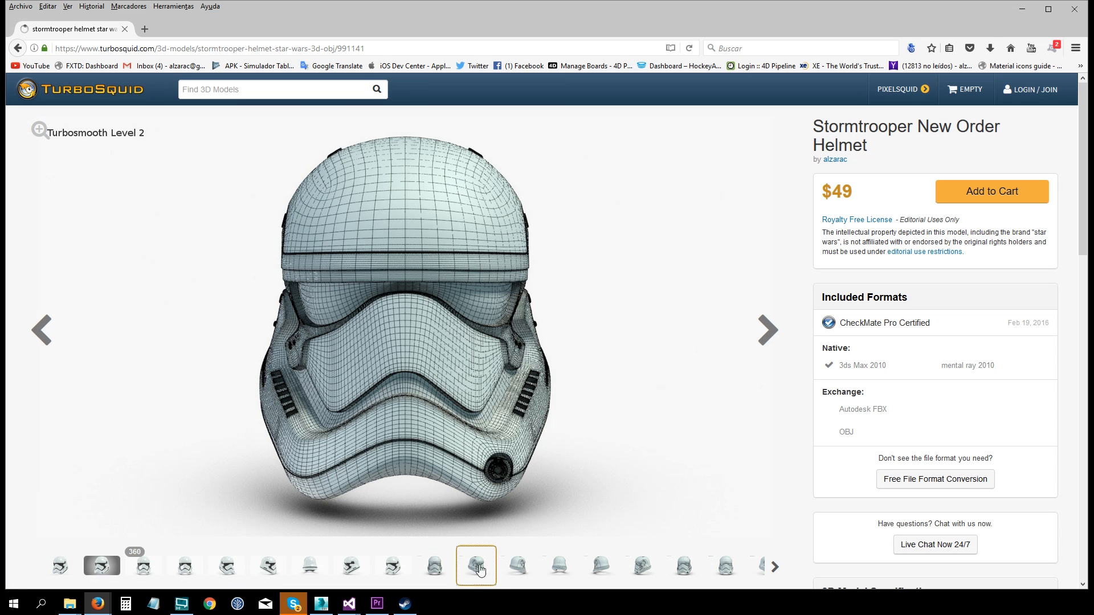
left_click(517, 570)
left_click(561, 569)
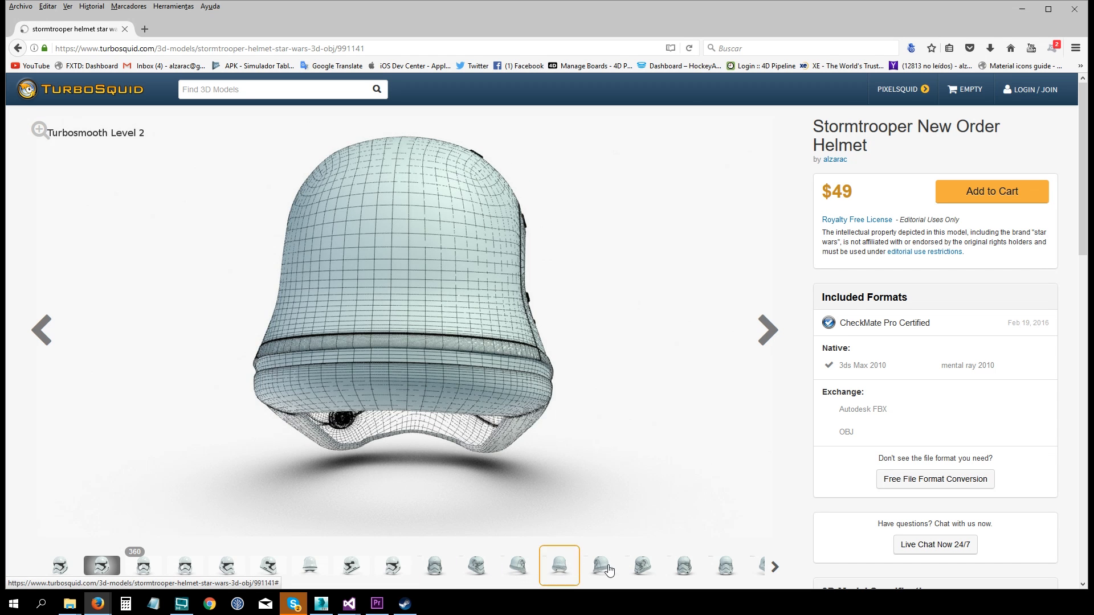
left_click(608, 570)
left_click(643, 570)
left_click(682, 571)
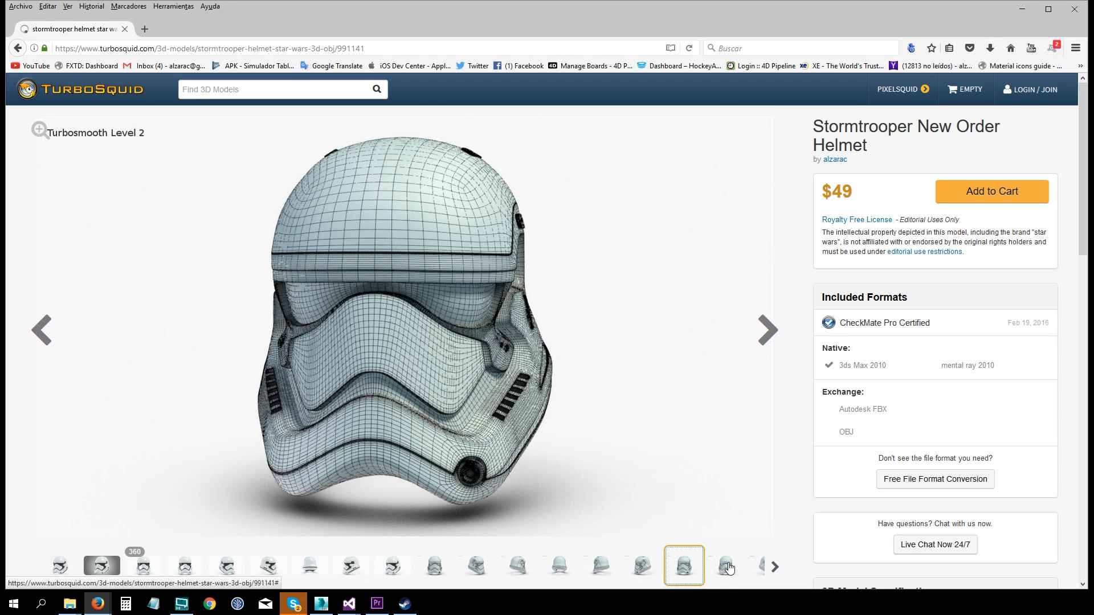
- View the helmet's TurboSmooth Level 0 wireframe renders and the image of its separated parts
left_click(775, 567)
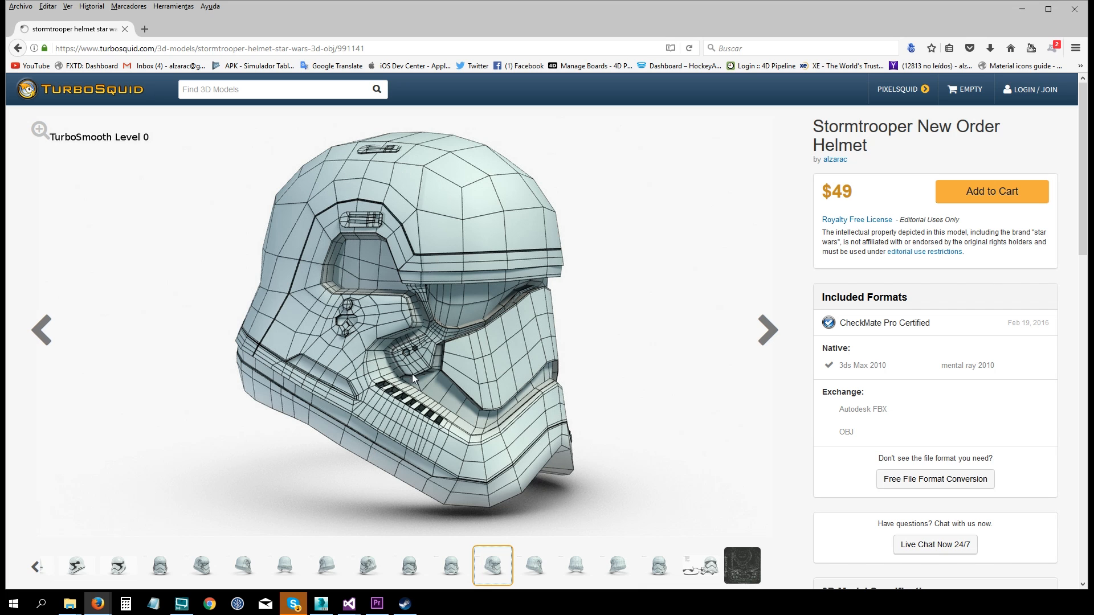
left_click(534, 564)
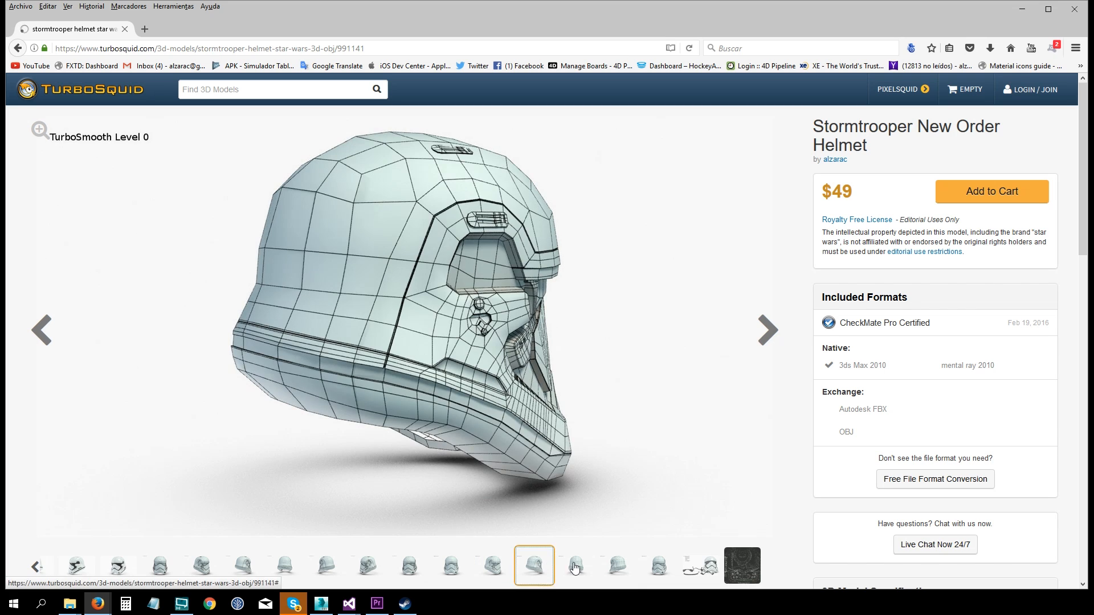
left_click(575, 567)
left_click(614, 569)
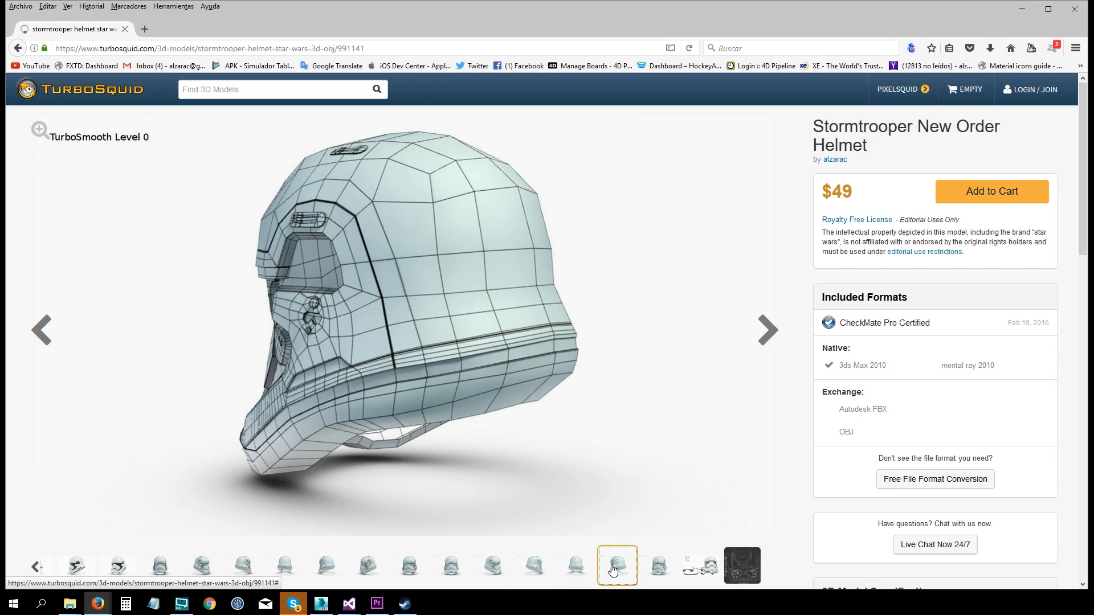
left_click(654, 565)
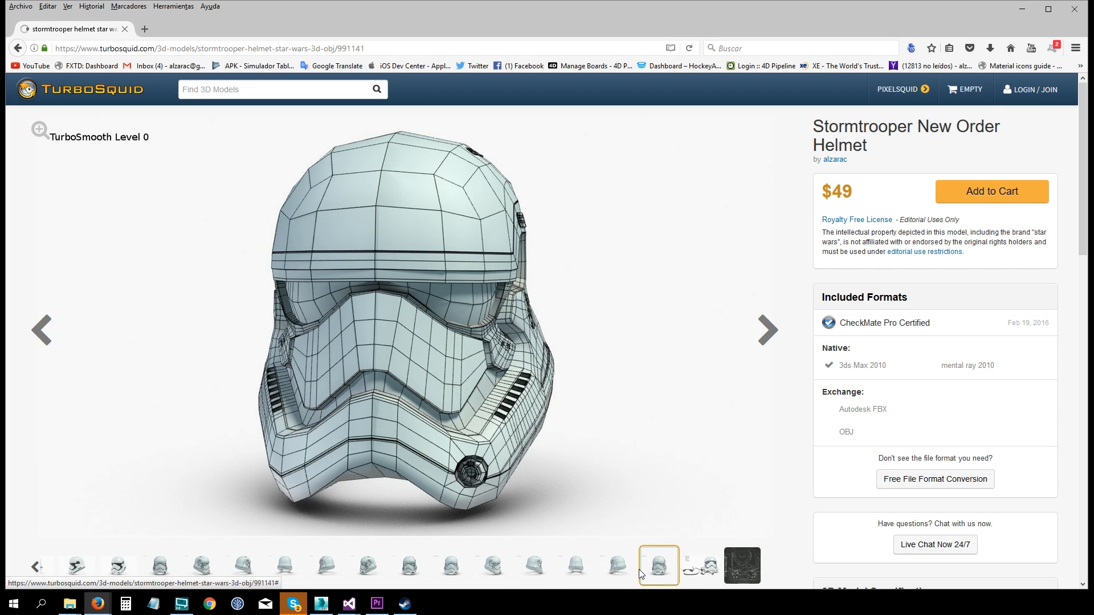
left_click(703, 567)
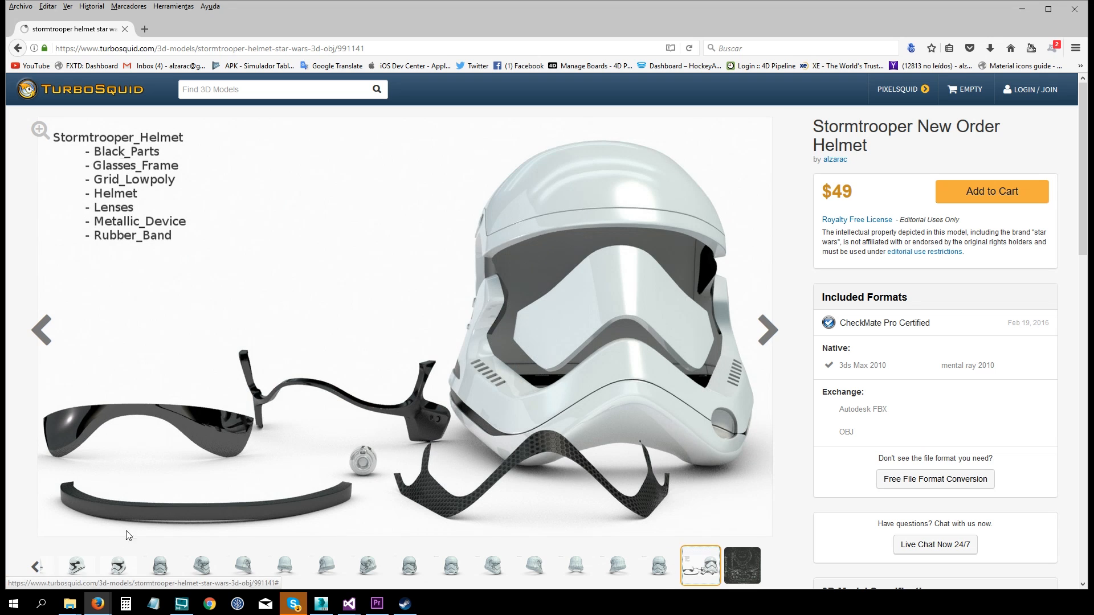
- Return to the gallery's first helmet render and highlight the product title and the author's username
left_click(35, 567)
left_click(68, 565)
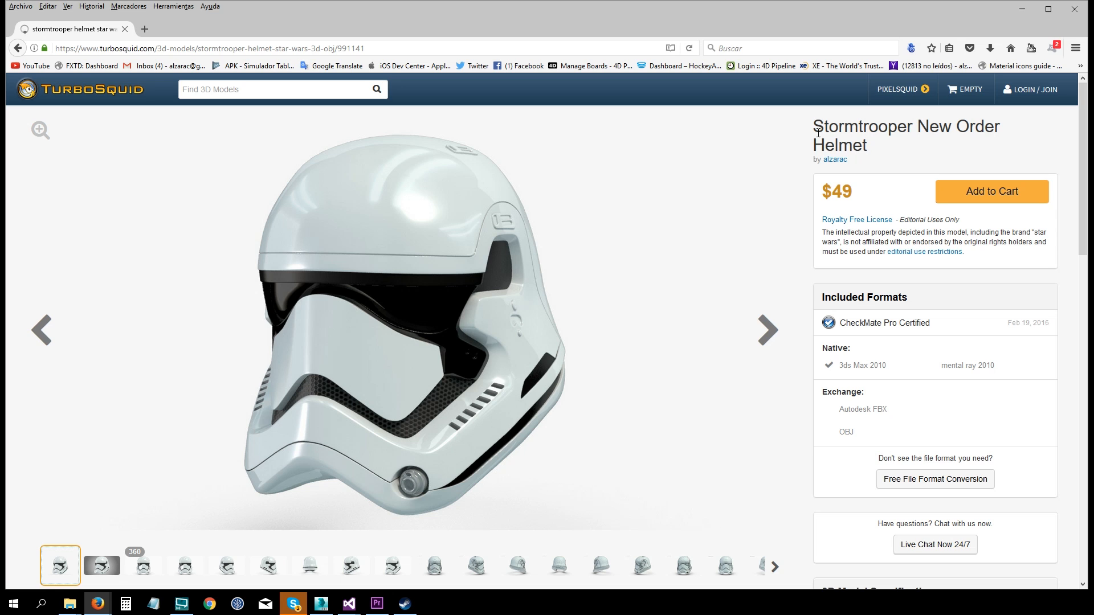
left_click_drag(814, 121, 876, 150)
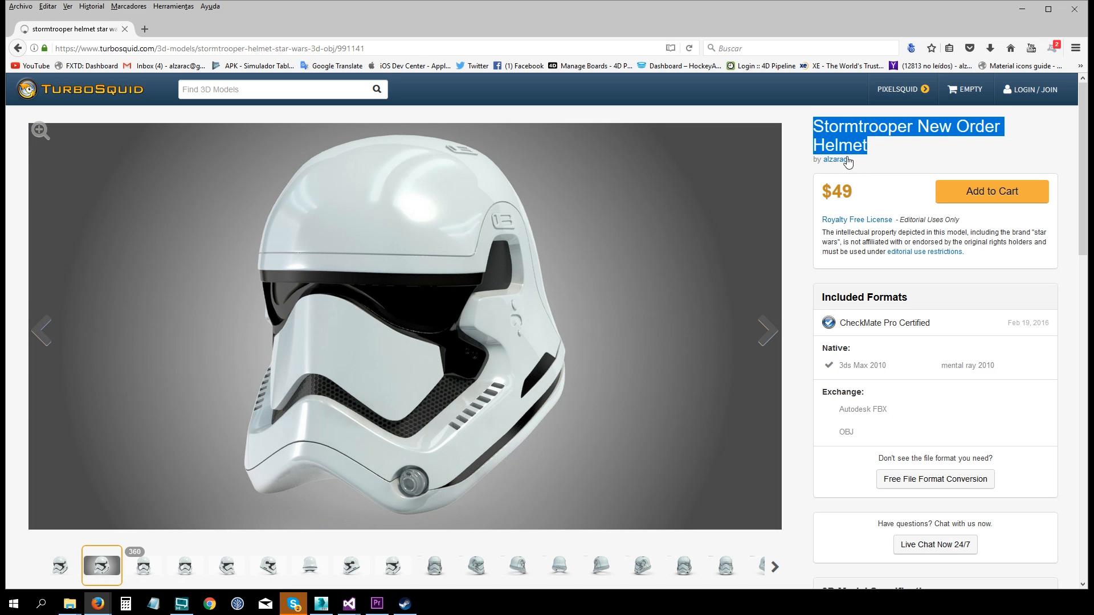
left_click_drag(863, 161, 822, 166)
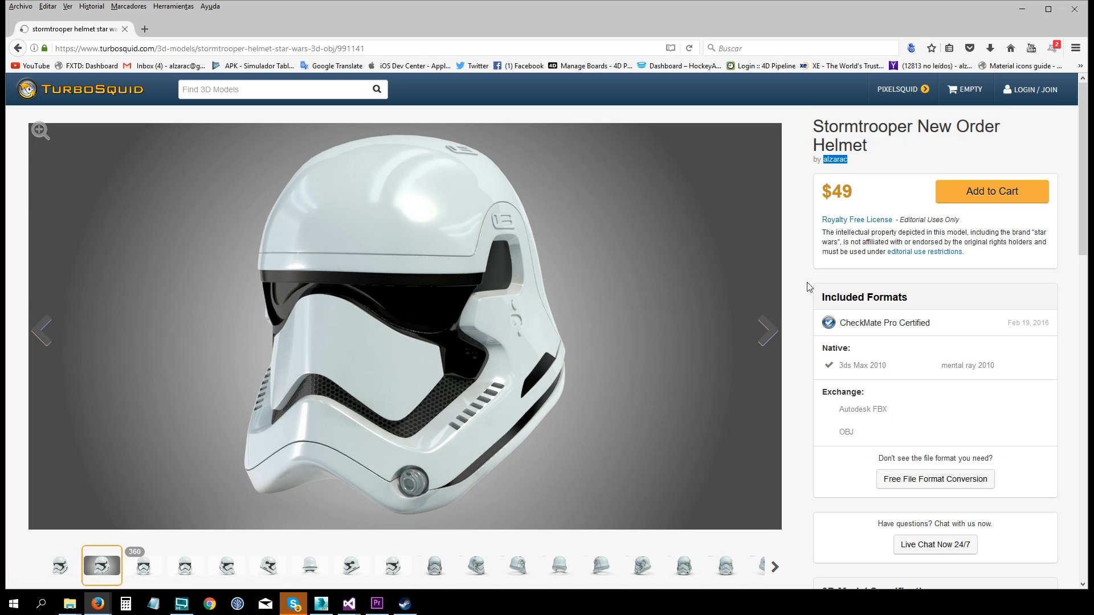
- Look again at the white-background helmet renders, ending on the three-quarter view facing right
left_click(65, 567)
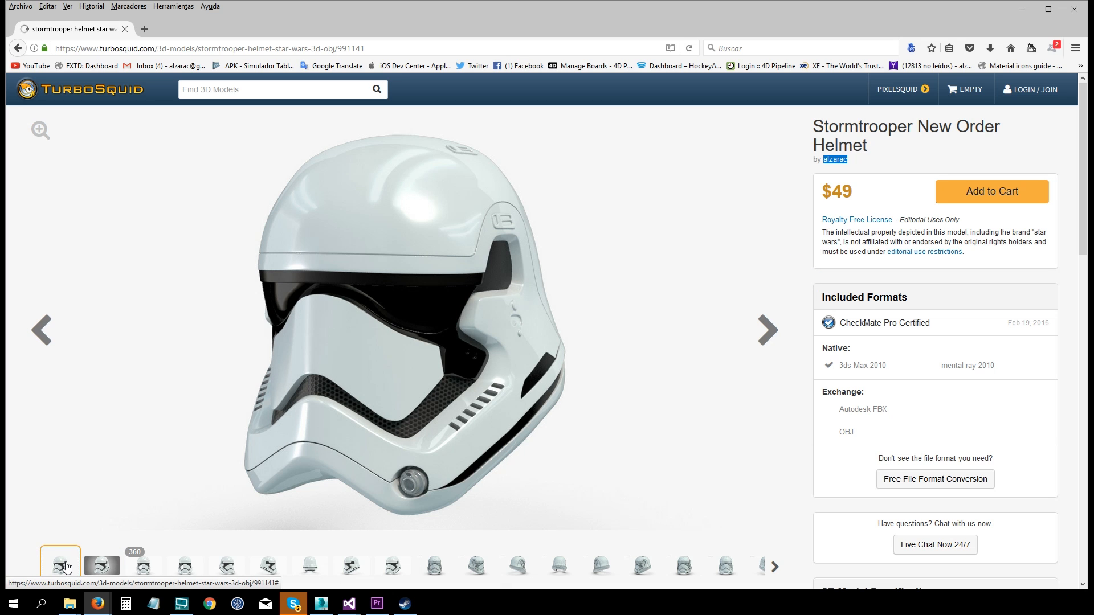
left_click(184, 567)
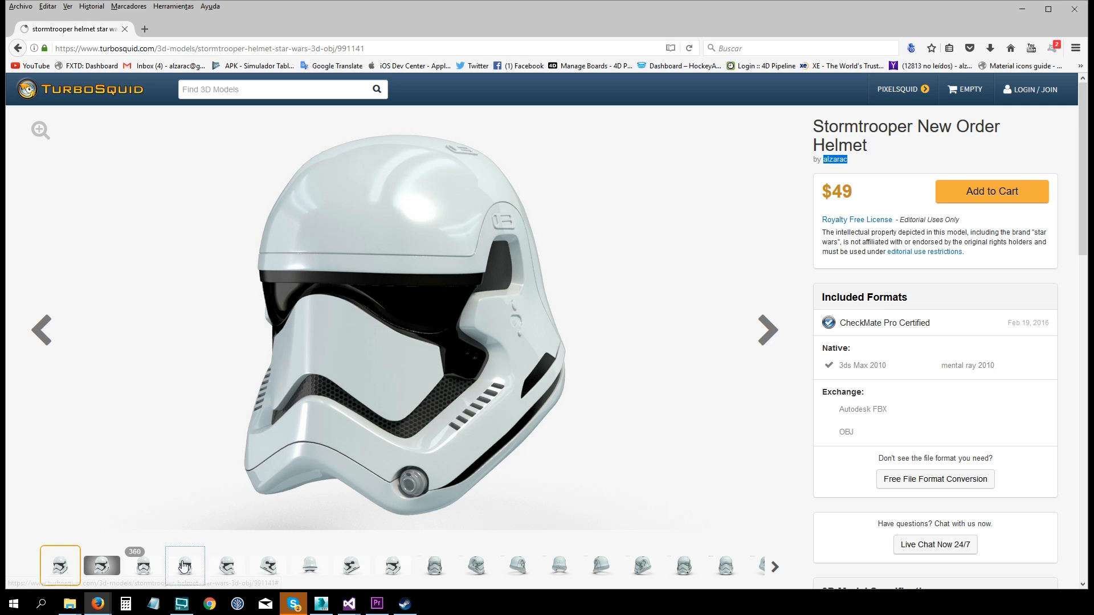
left_click(235, 564)
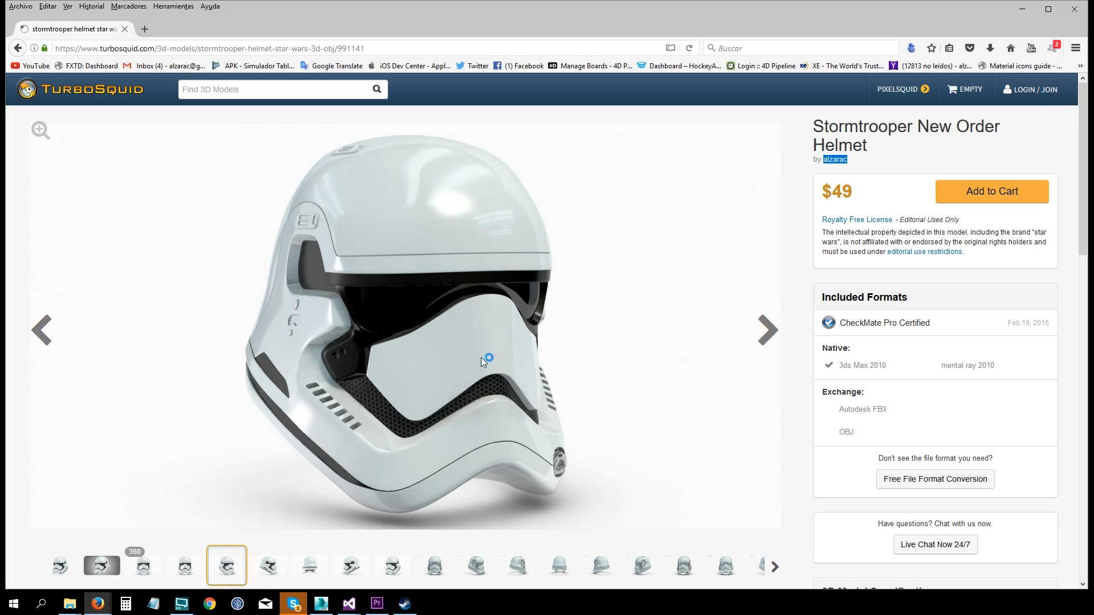